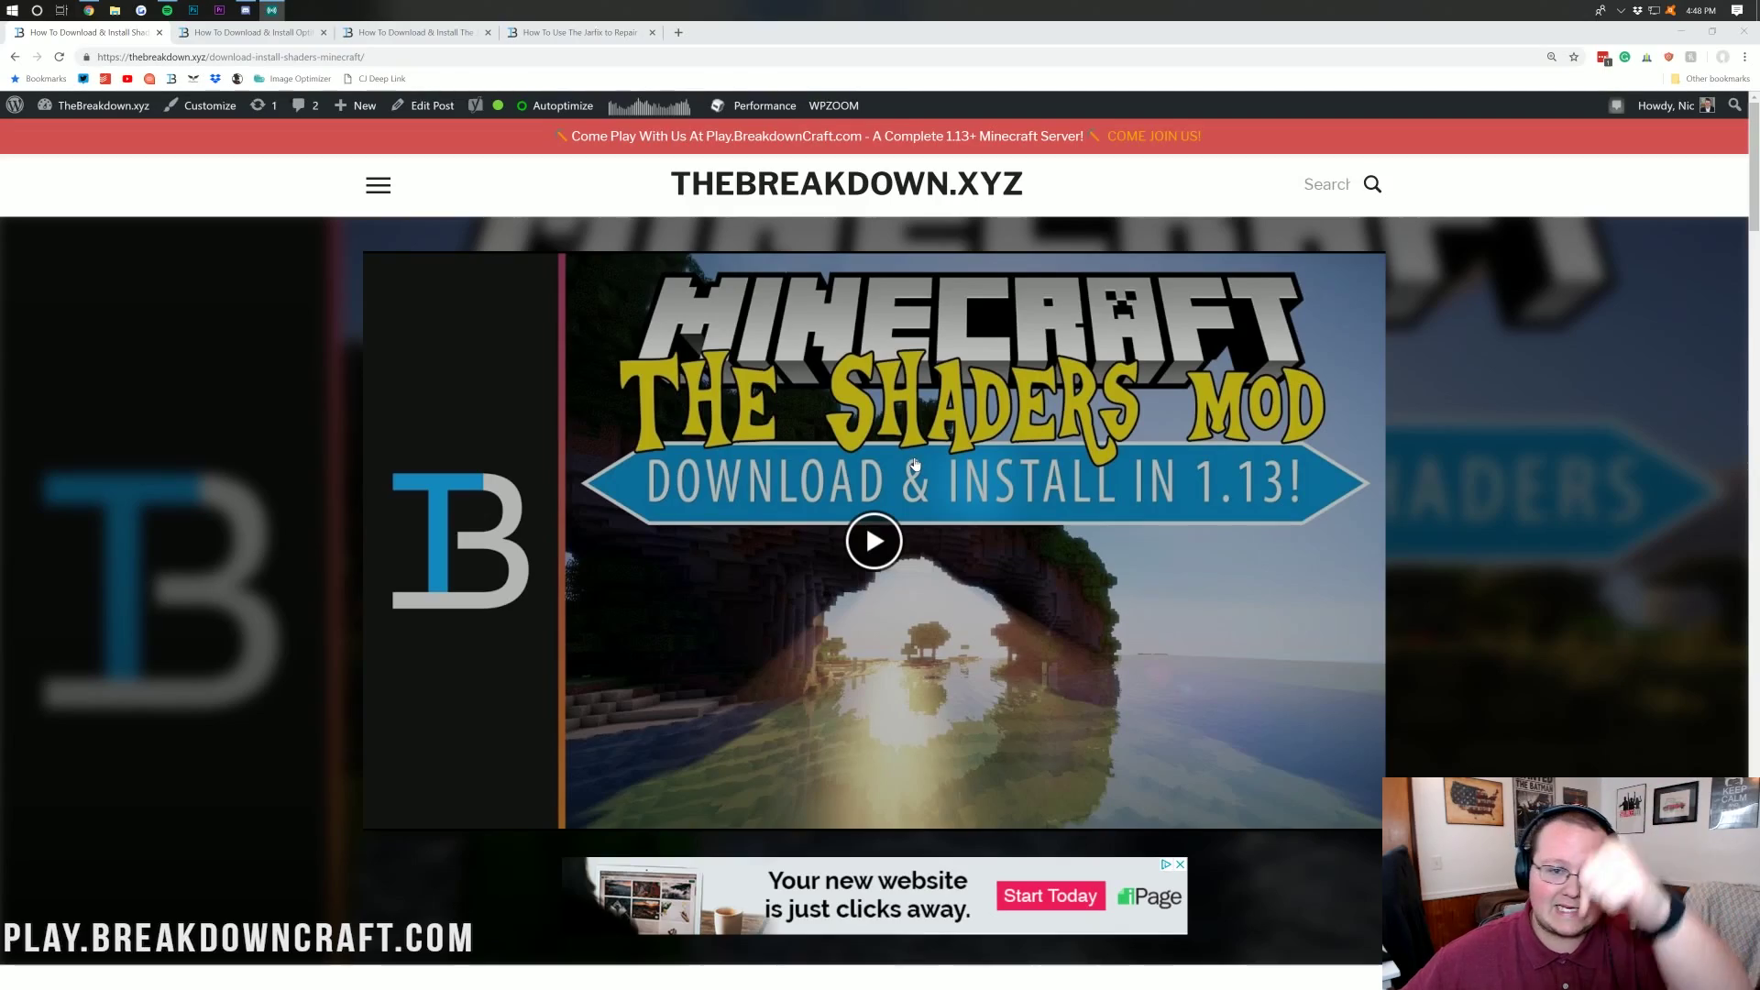
Scroll the article and follow its 'Download Sildur's Shaders' button to the Minecraft Forum thread.
{"action": "scroll", "coordinate": [900, 443], "scroll_direction": "down", "scroll_amount": 10}
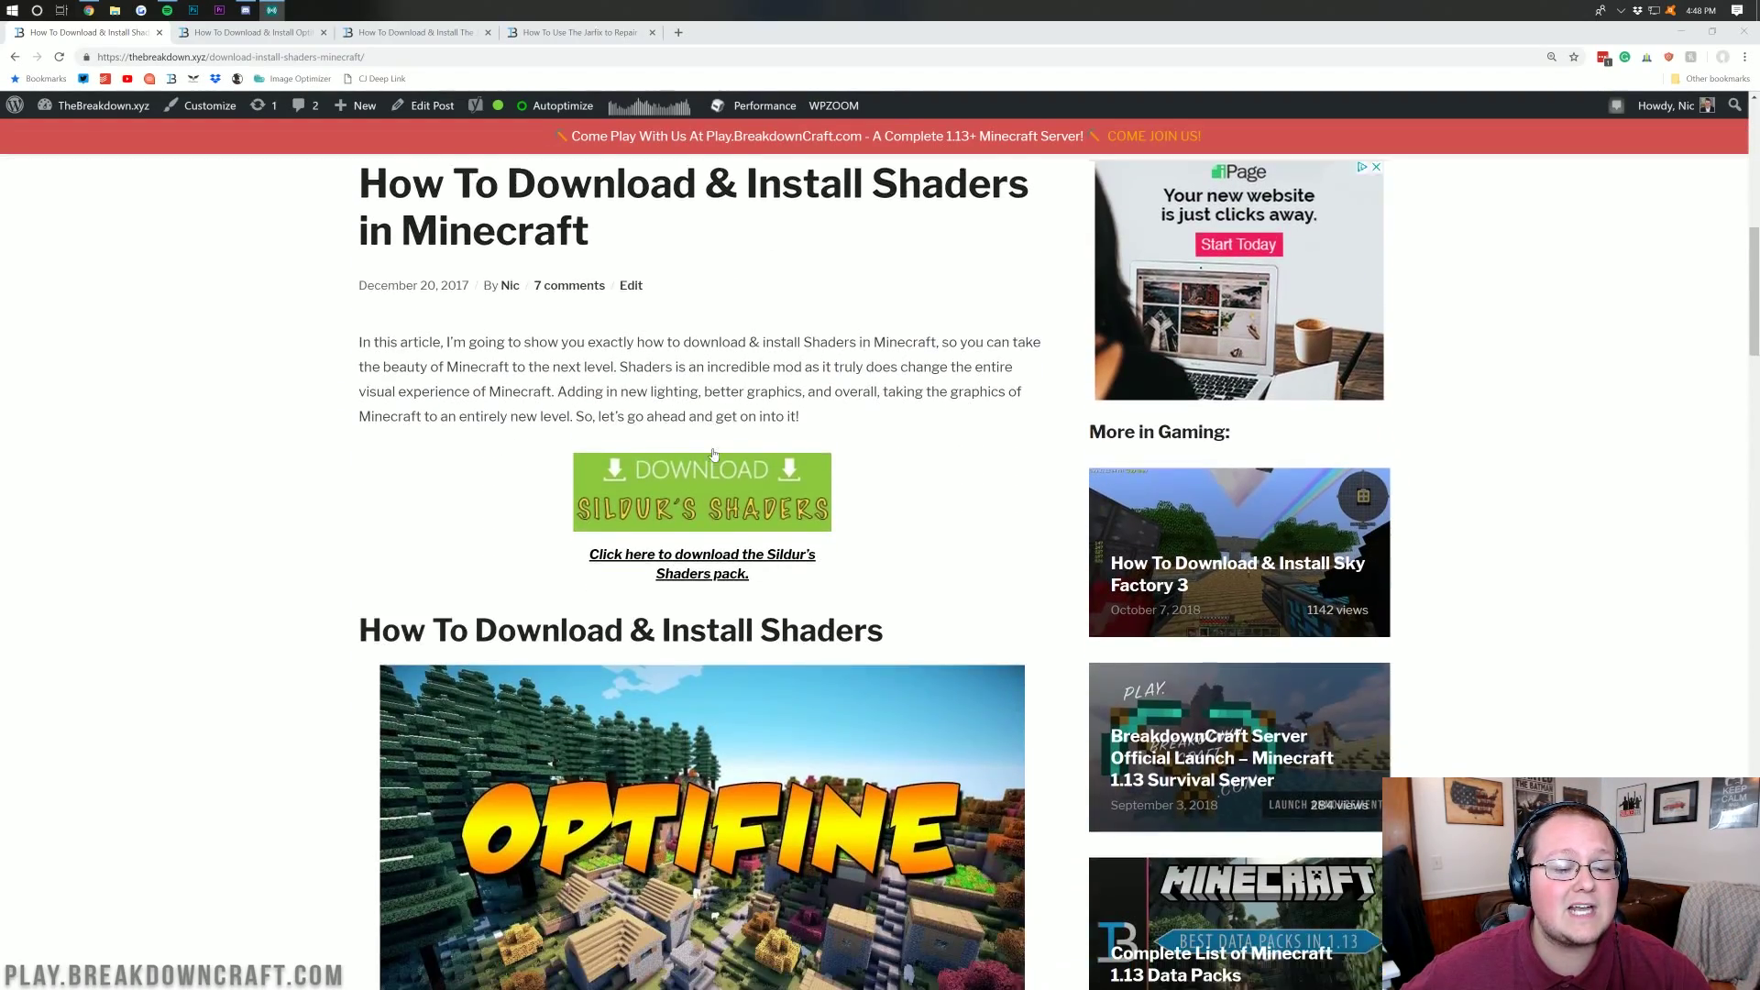
{"action": "scroll", "coordinate": [723, 439], "scroll_direction": "down", "scroll_amount": 13}
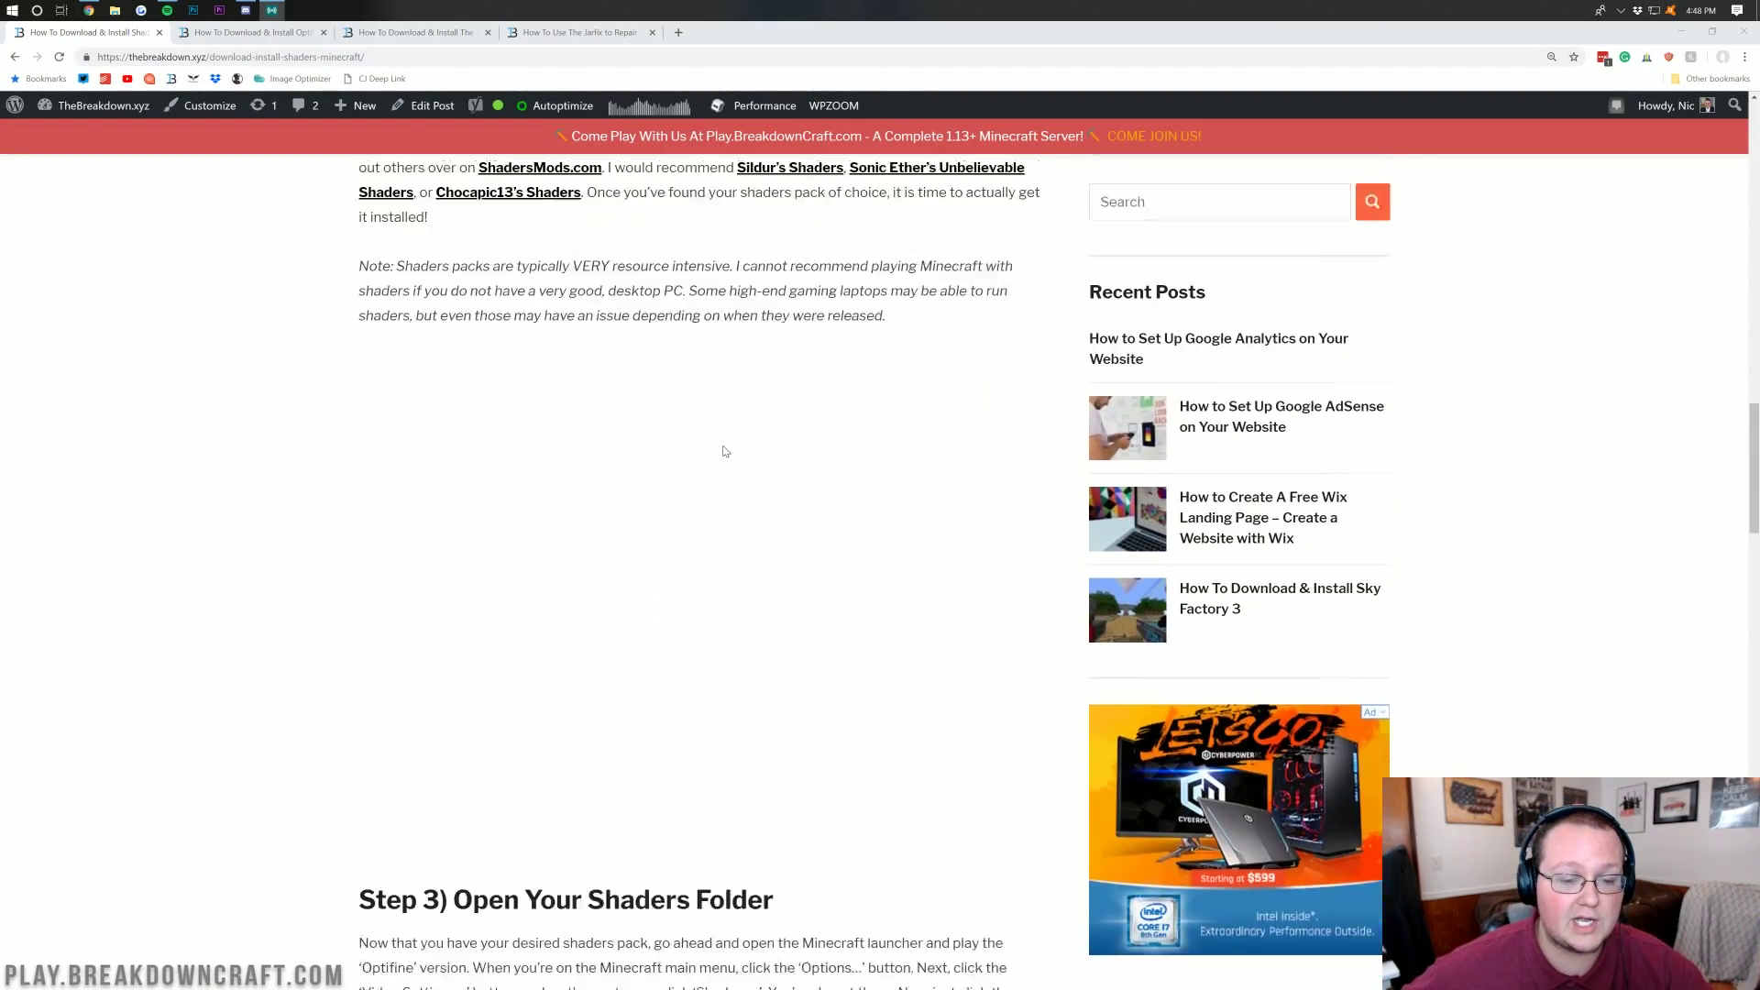
{"action": "scroll", "coordinate": [723, 438], "scroll_direction": "down", "scroll_amount": 1}
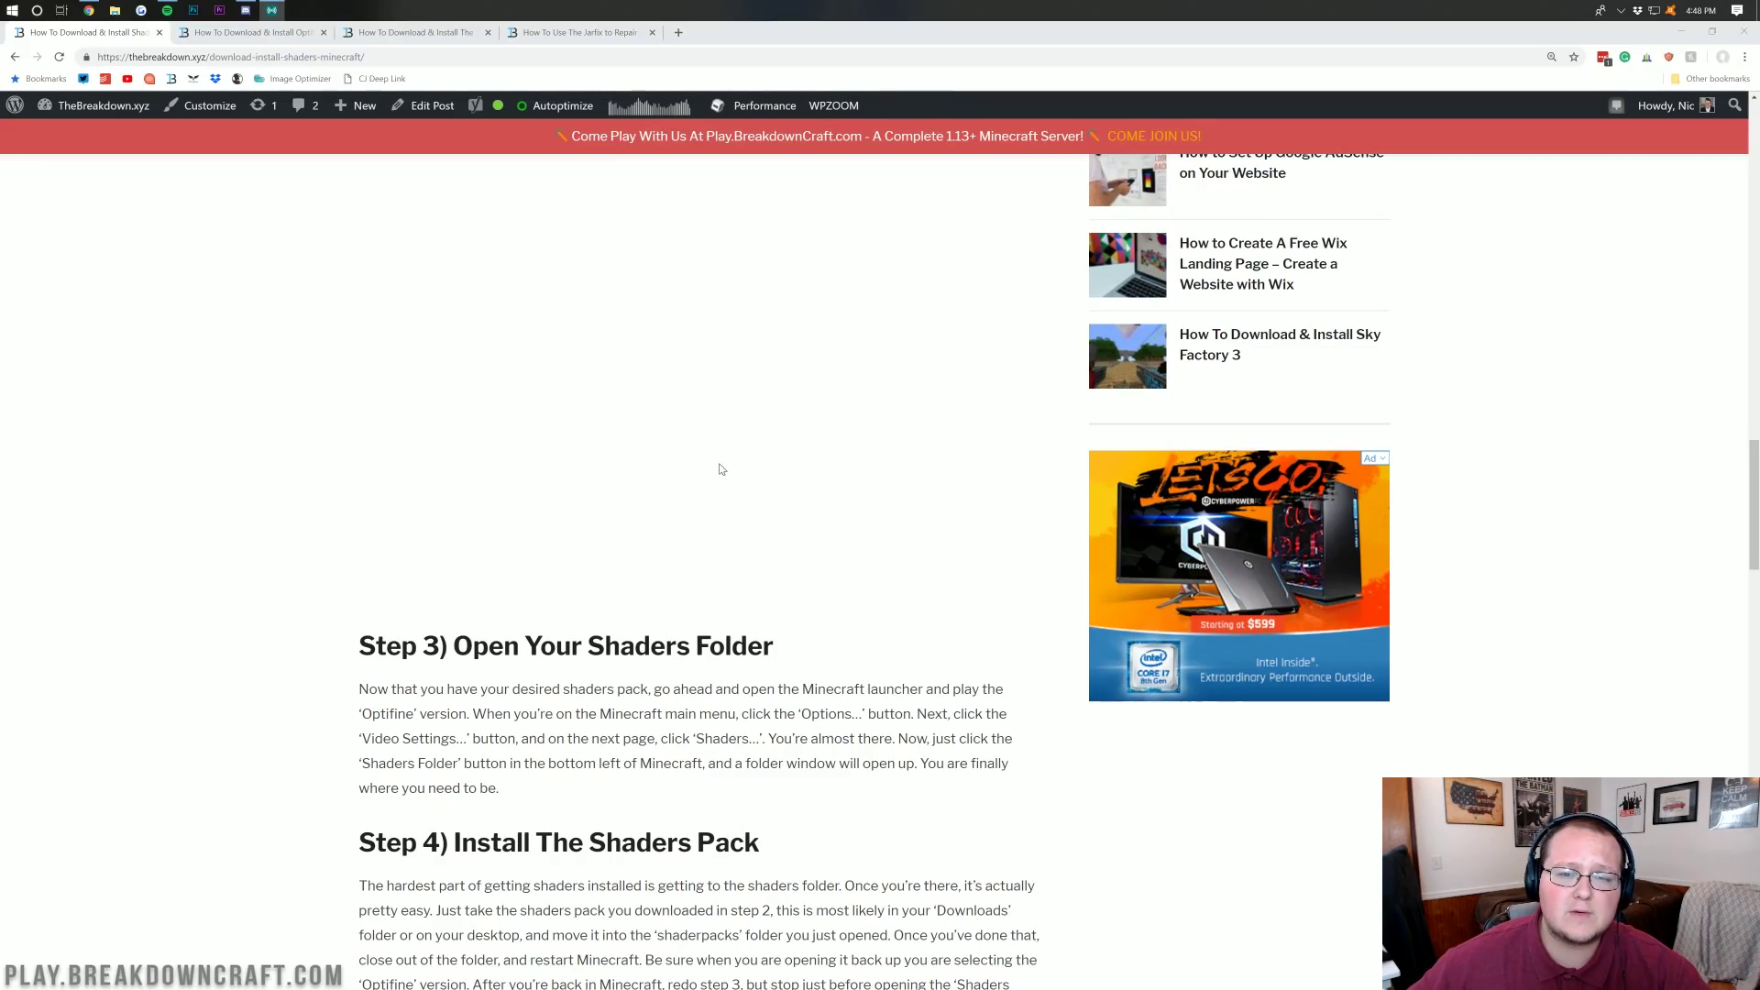
{"action": "scroll", "coordinate": [719, 469], "scroll_direction": "down", "scroll_amount": 9}
{"action": "scroll", "coordinate": [723, 476], "scroll_direction": "up", "scroll_amount": 10}
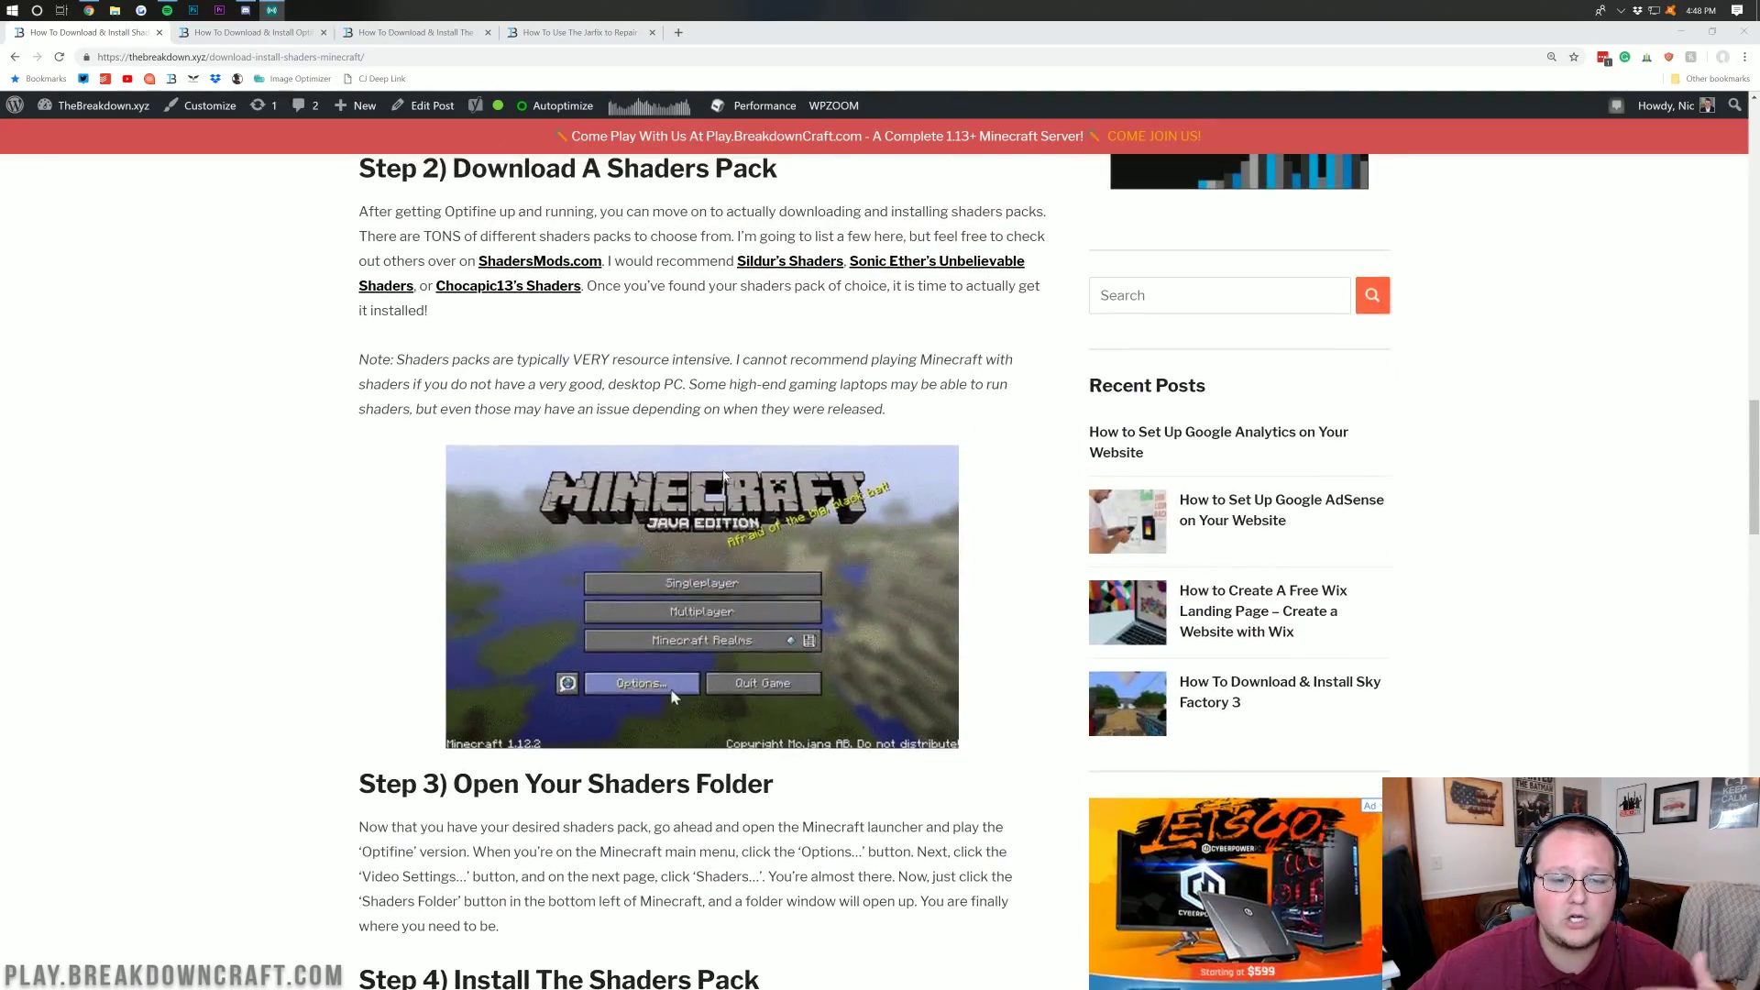
{"action": "scroll", "coordinate": [724, 476], "scroll_direction": "up", "scroll_amount": 15}
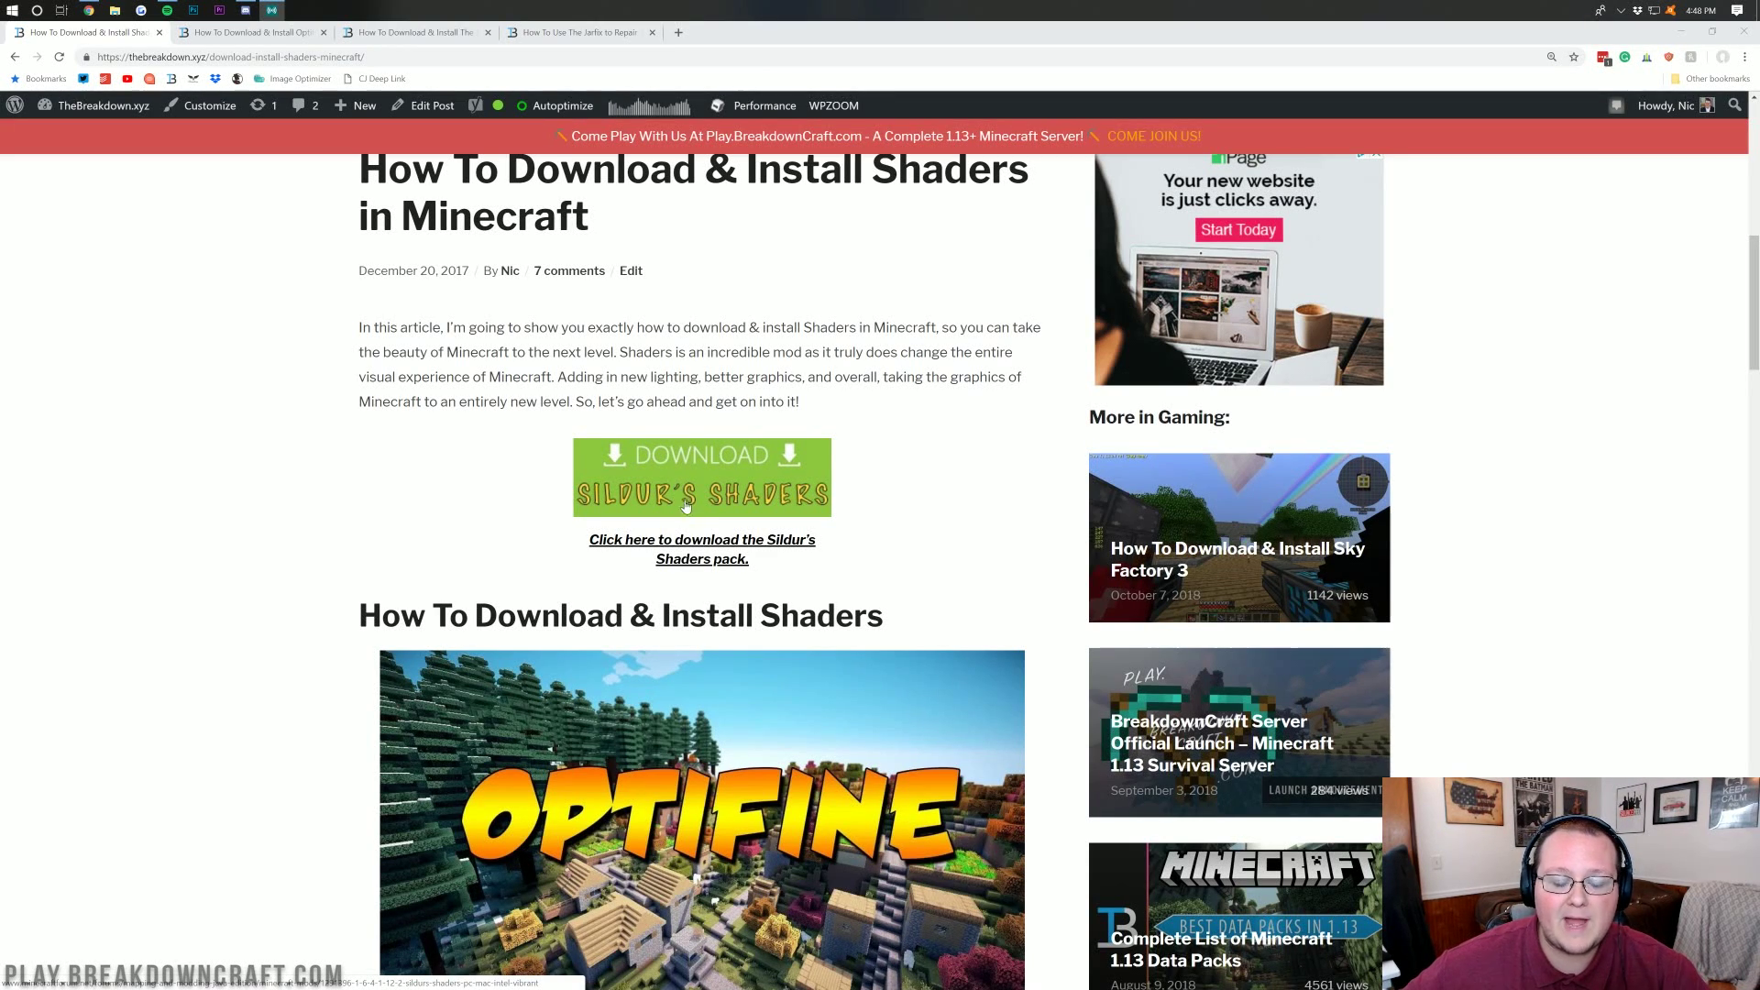
{"action": "left_click", "coordinate": [686, 503]}
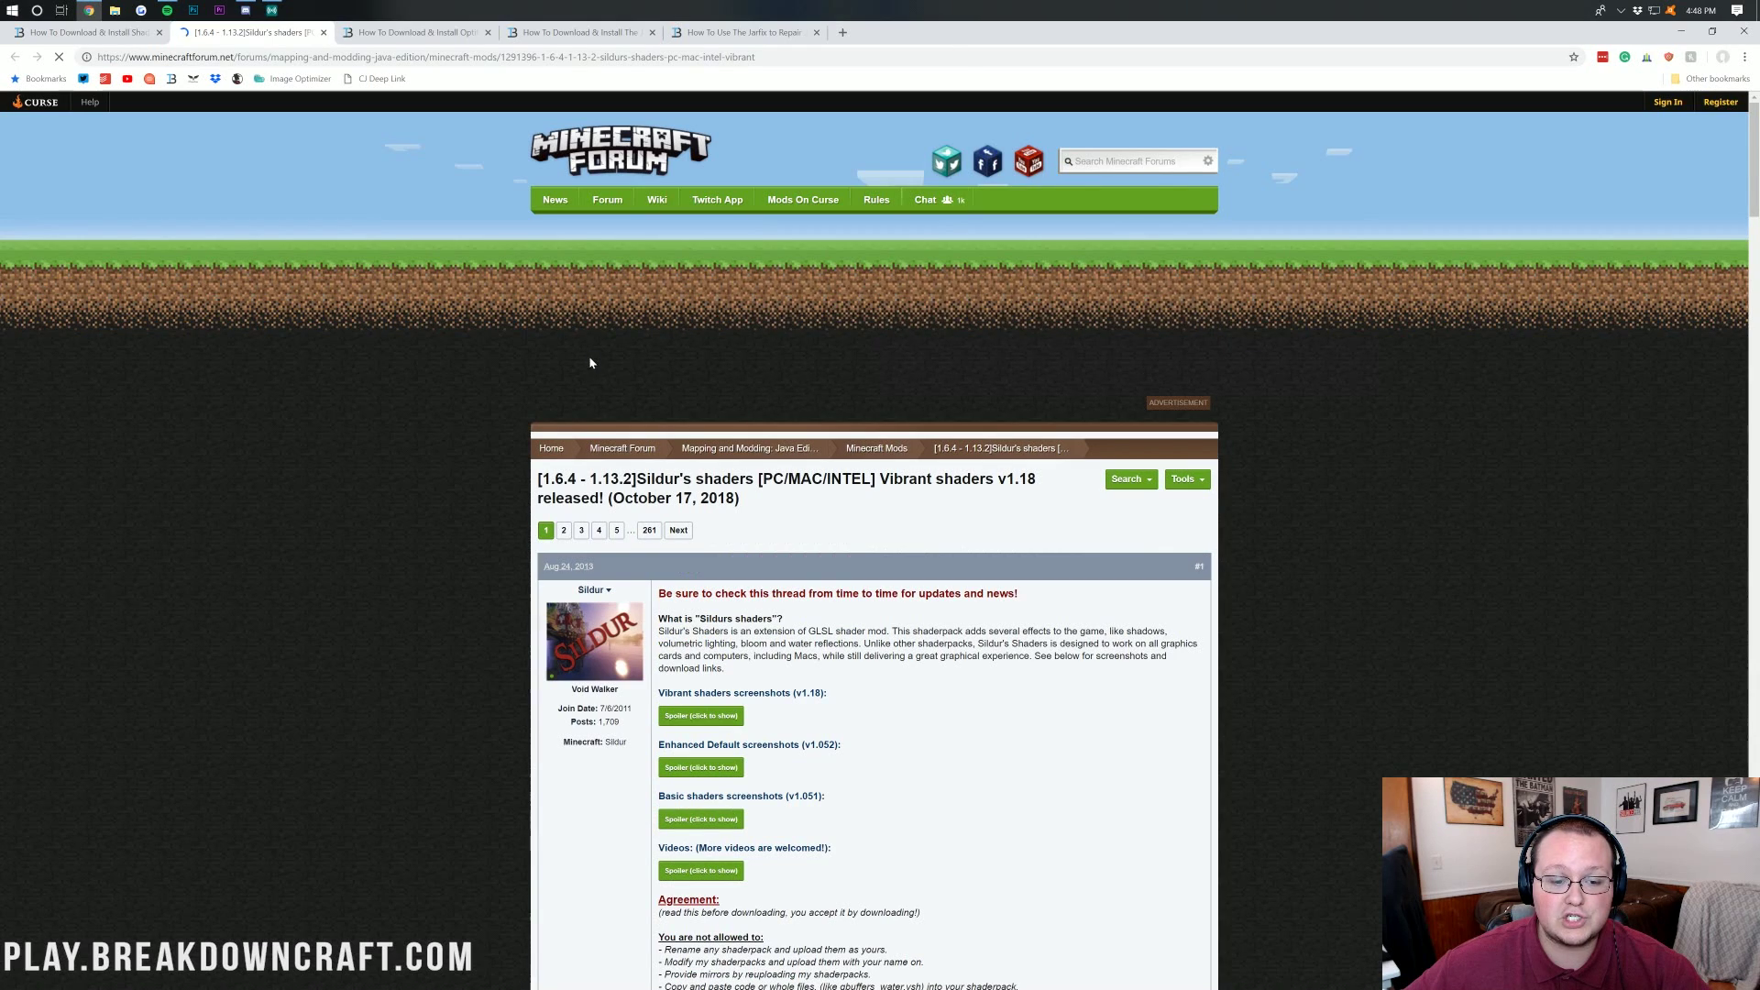
Highlight 1.13.2 in the thread title, then preview the Vibrant, Enhanced Default and Basic screenshots.
{"action": "left_click_drag", "start_coordinate": [610, 480], "coordinate": [623, 479]}
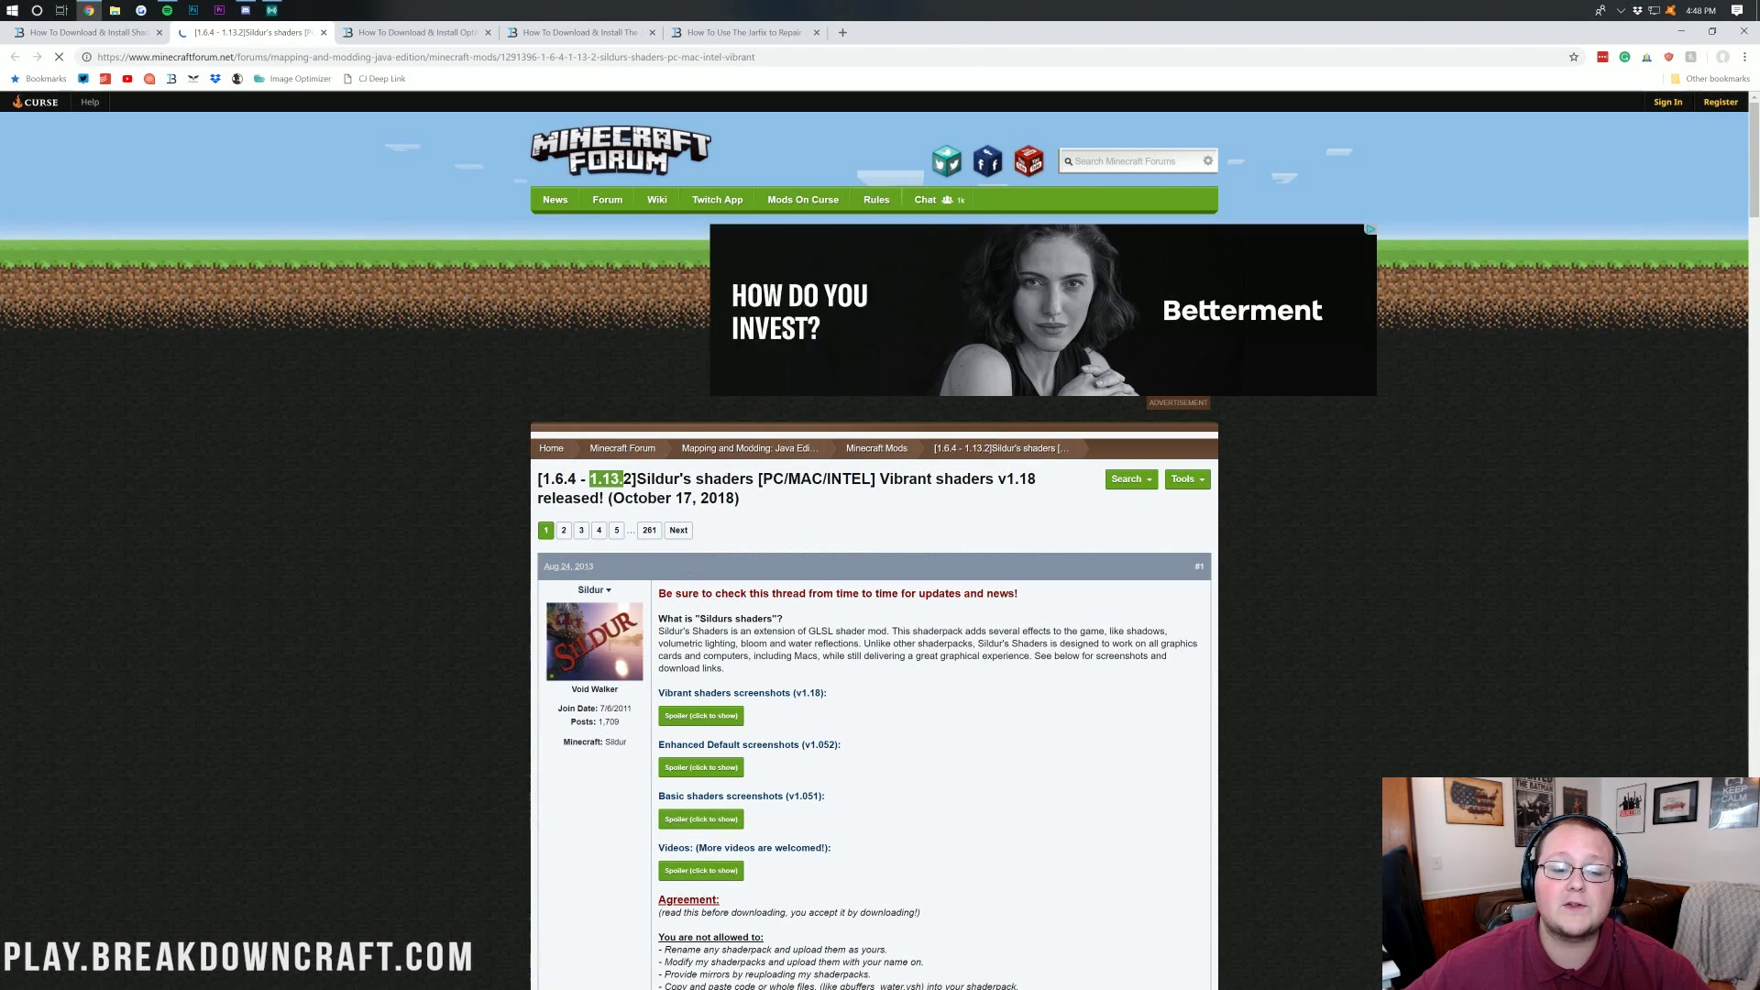
{"action": "left_click", "coordinate": [728, 515]}
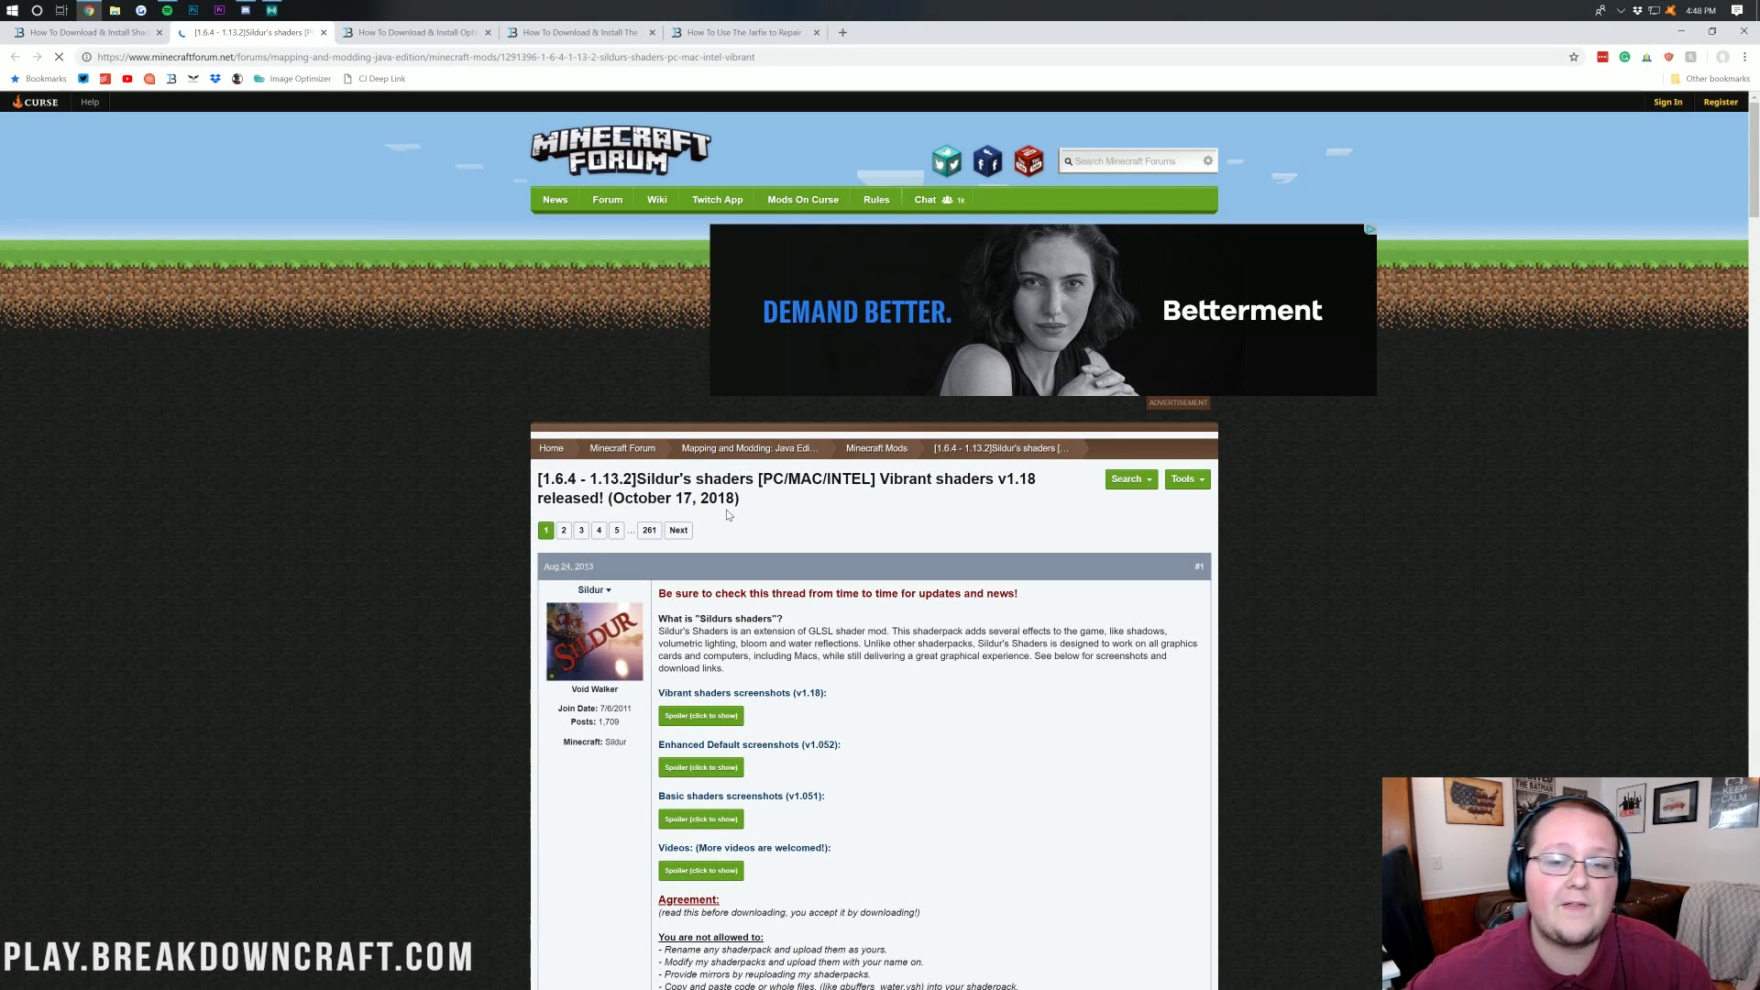
{"action": "scroll", "coordinate": [728, 515], "scroll_direction": "down", "scroll_amount": 3}
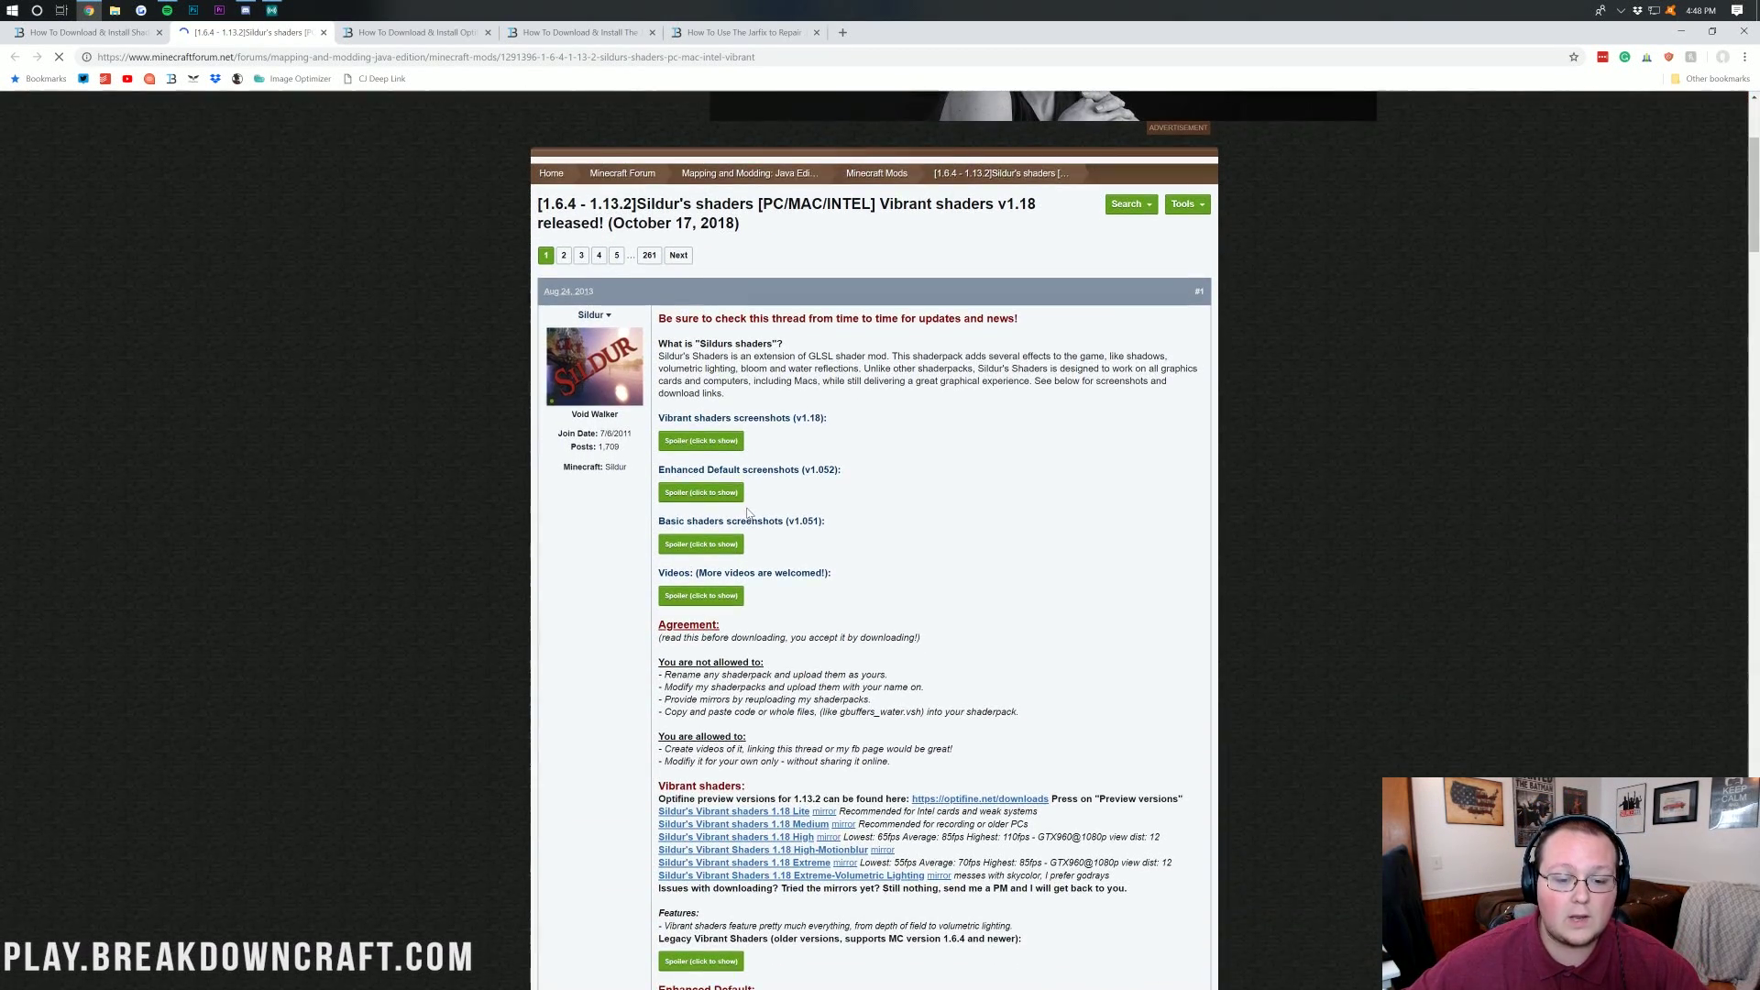
{"action": "scroll", "coordinate": [748, 513], "scroll_direction": "down", "scroll_amount": 1}
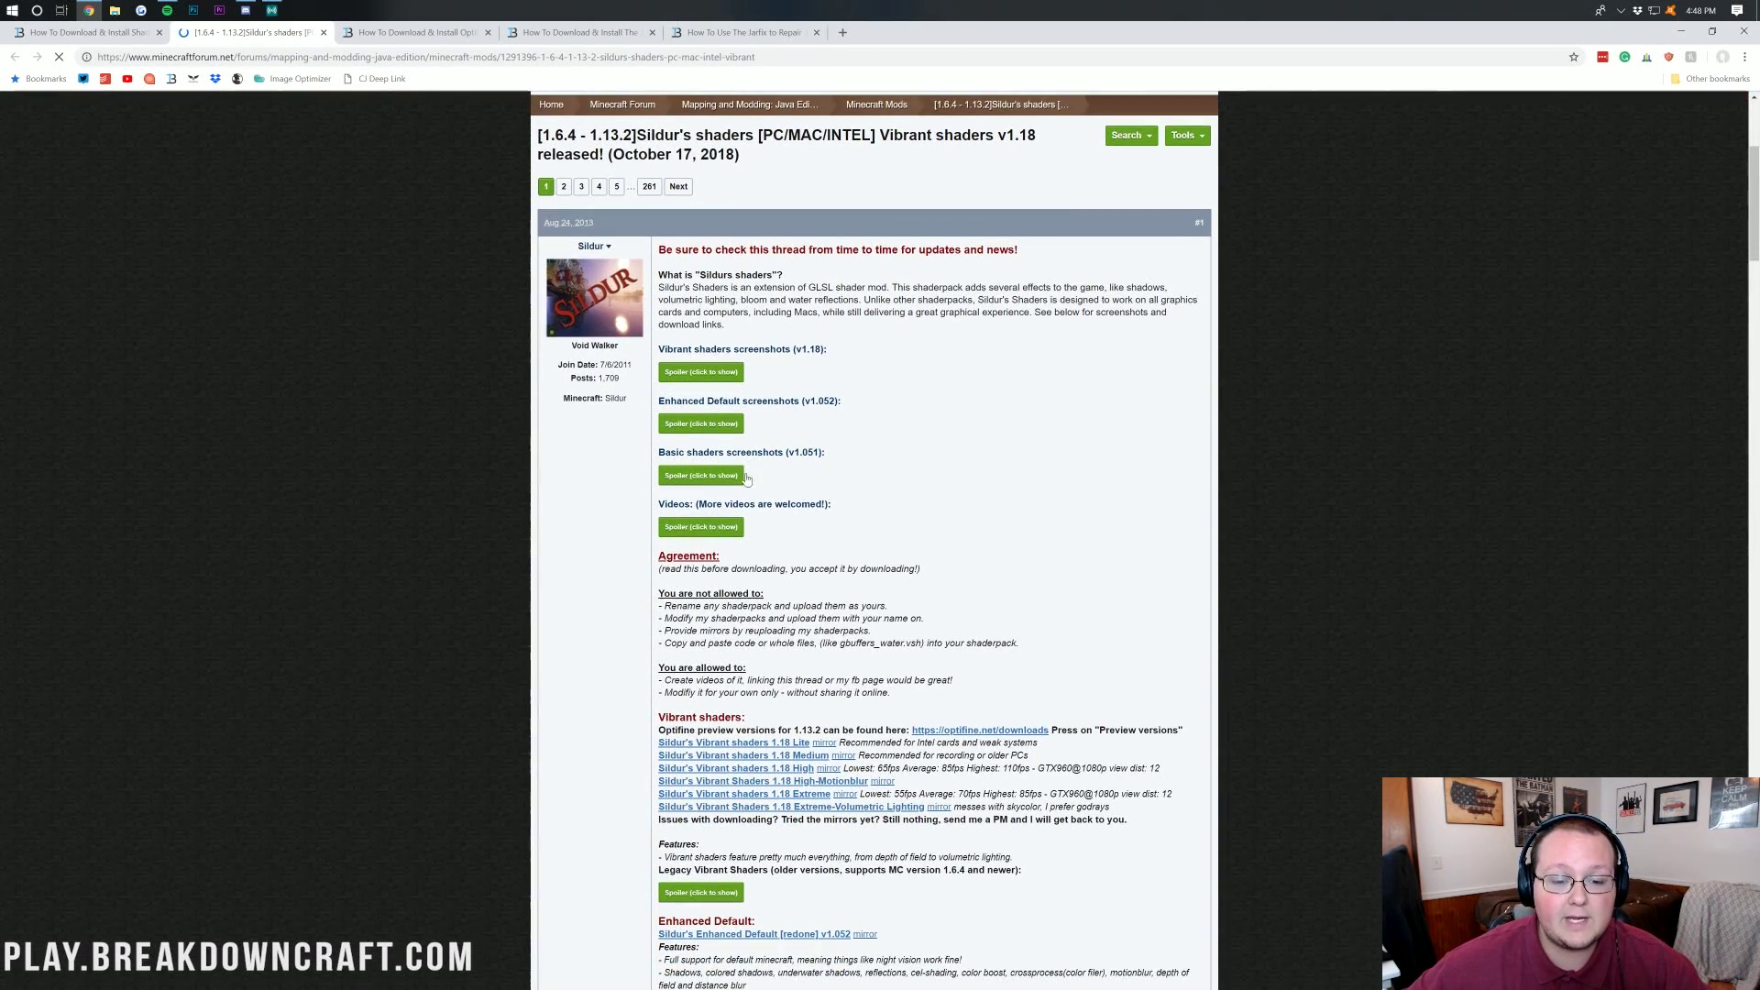
{"action": "left_click", "coordinate": [711, 371]}
{"action": "left_click", "coordinate": [711, 371]}
{"action": "left_click", "coordinate": [721, 422]}
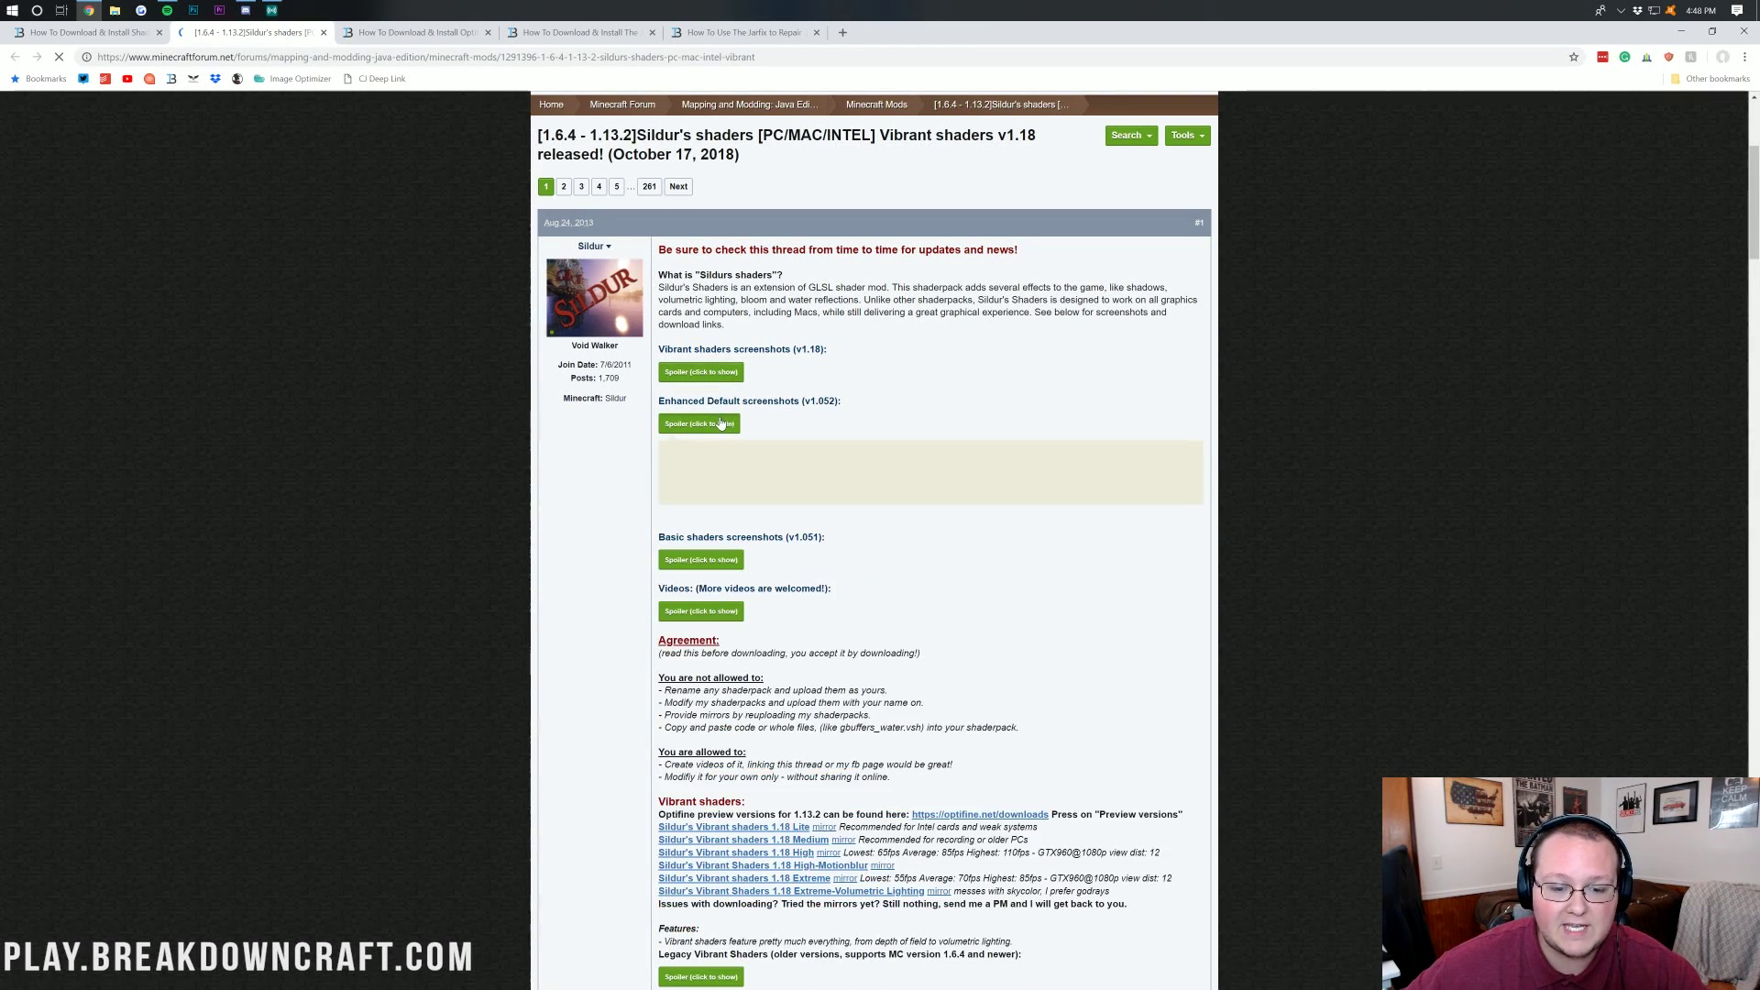
{"action": "left_click", "coordinate": [719, 425]}
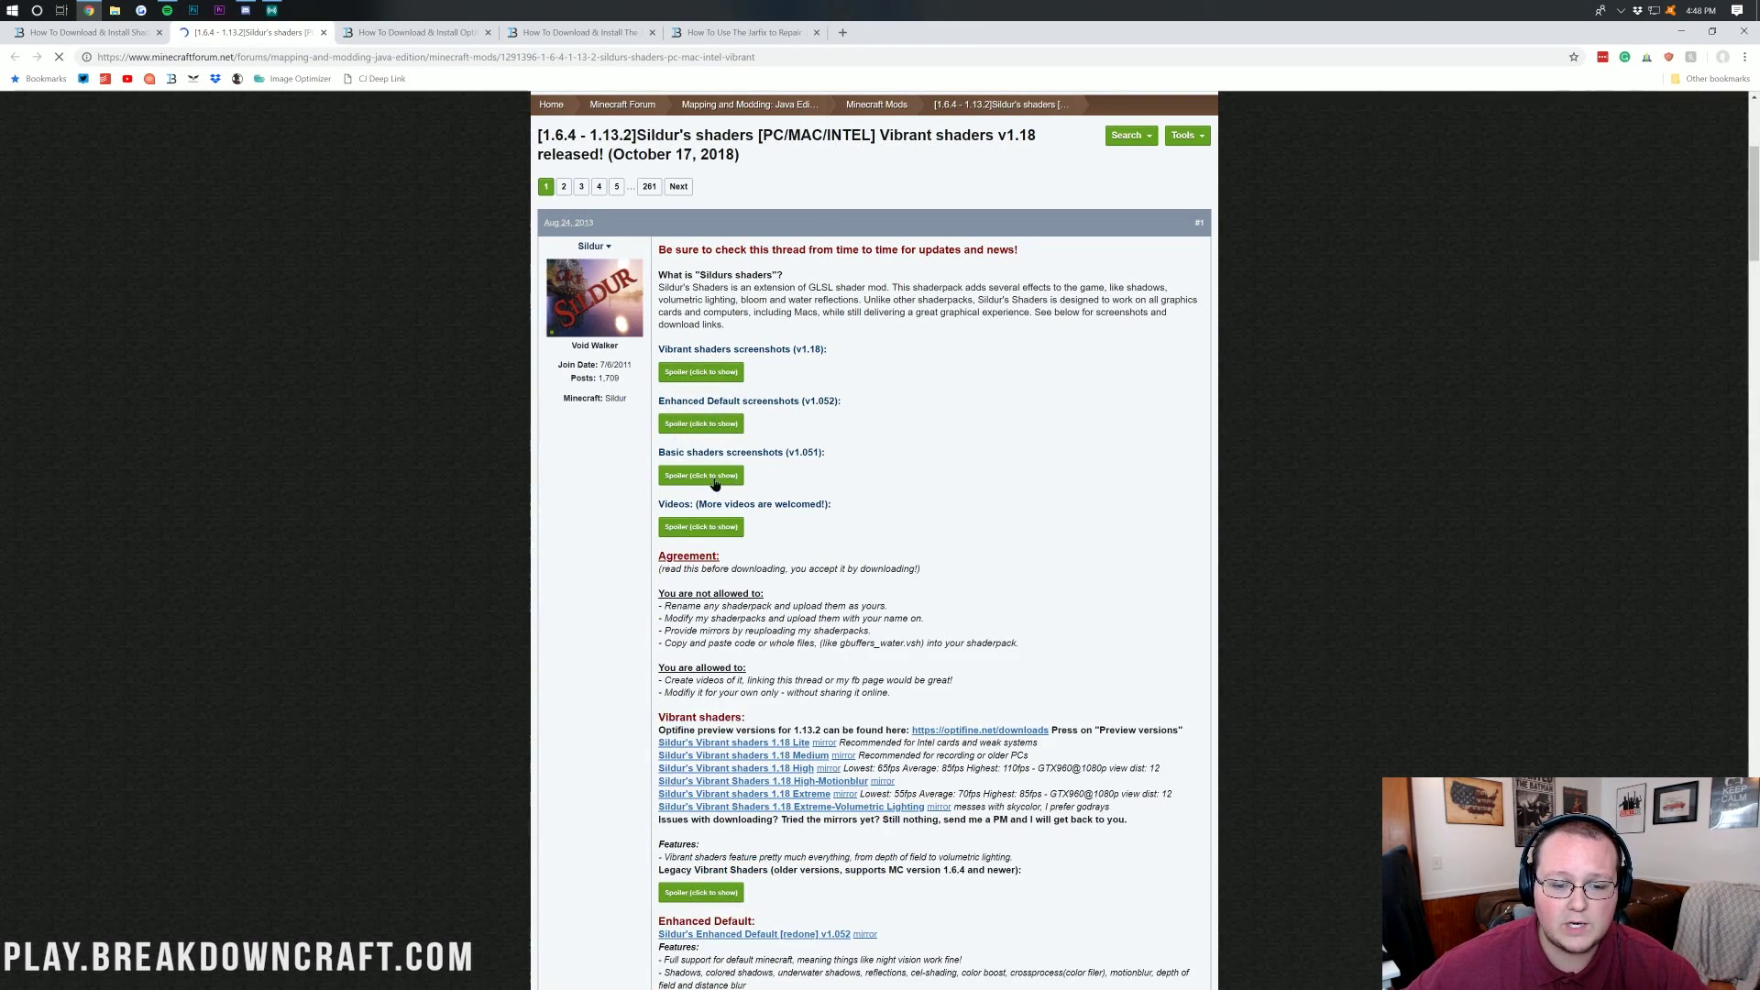
{"action": "left_click", "coordinate": [715, 478]}
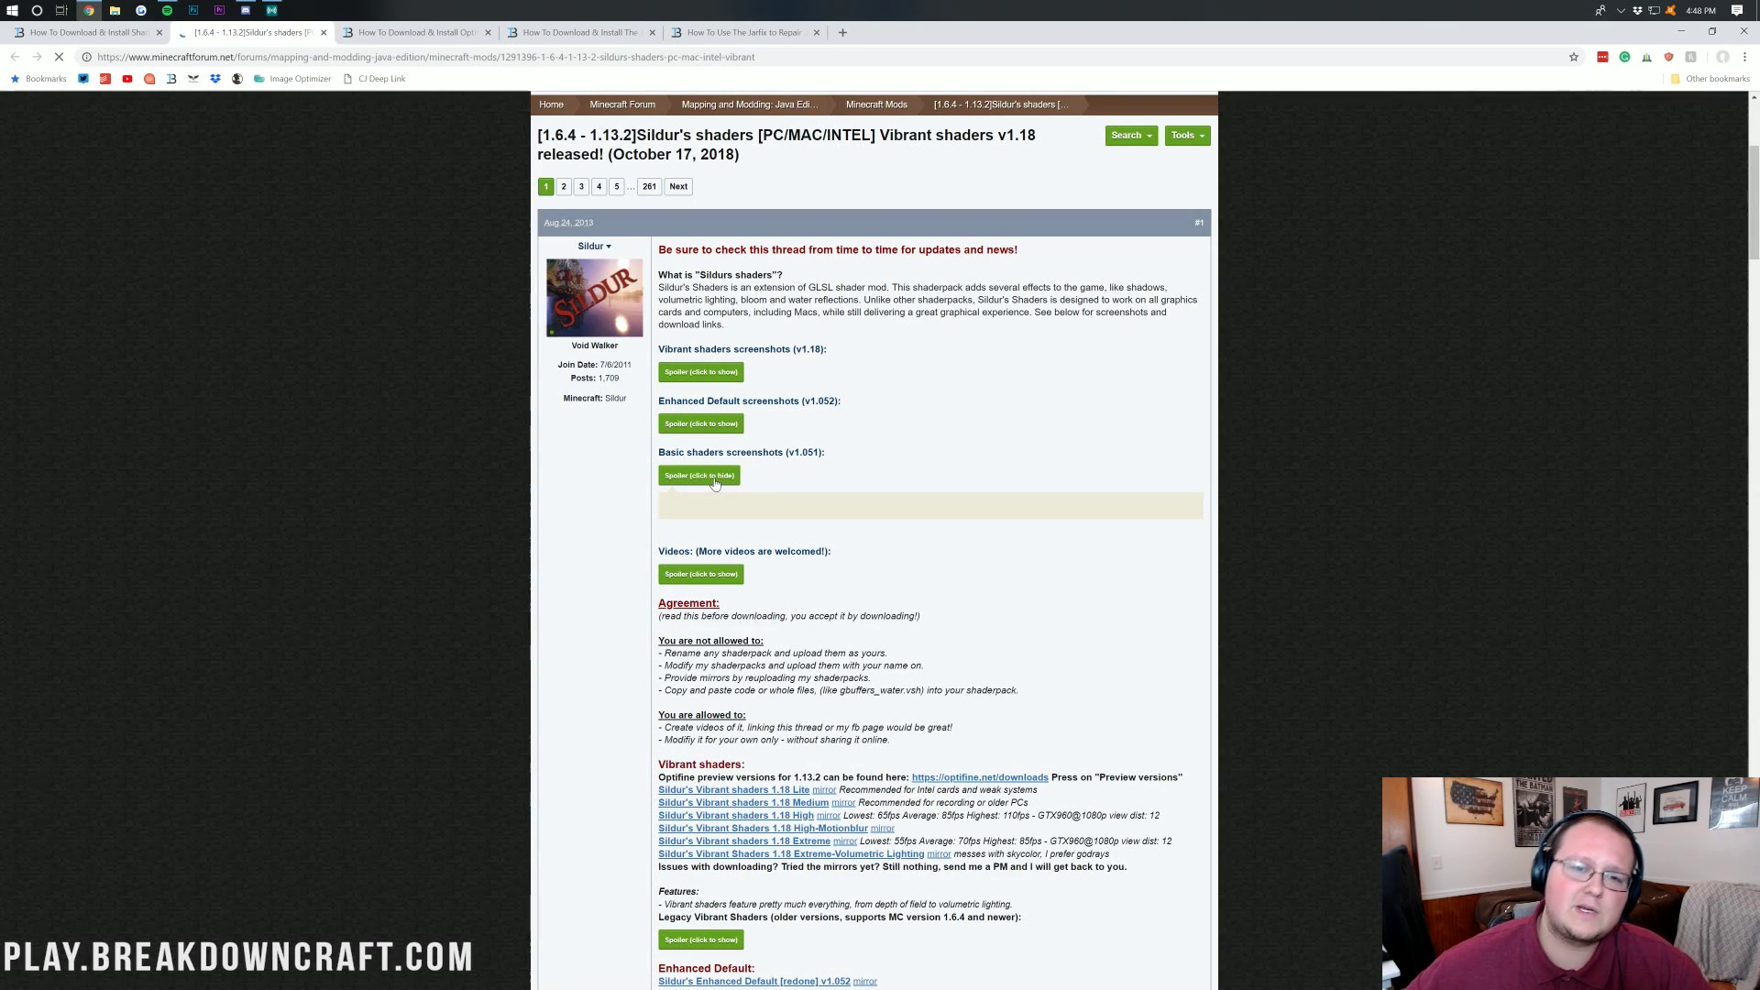
{"action": "left_click", "coordinate": [715, 478]}
{"action": "left_click", "coordinate": [694, 372]}
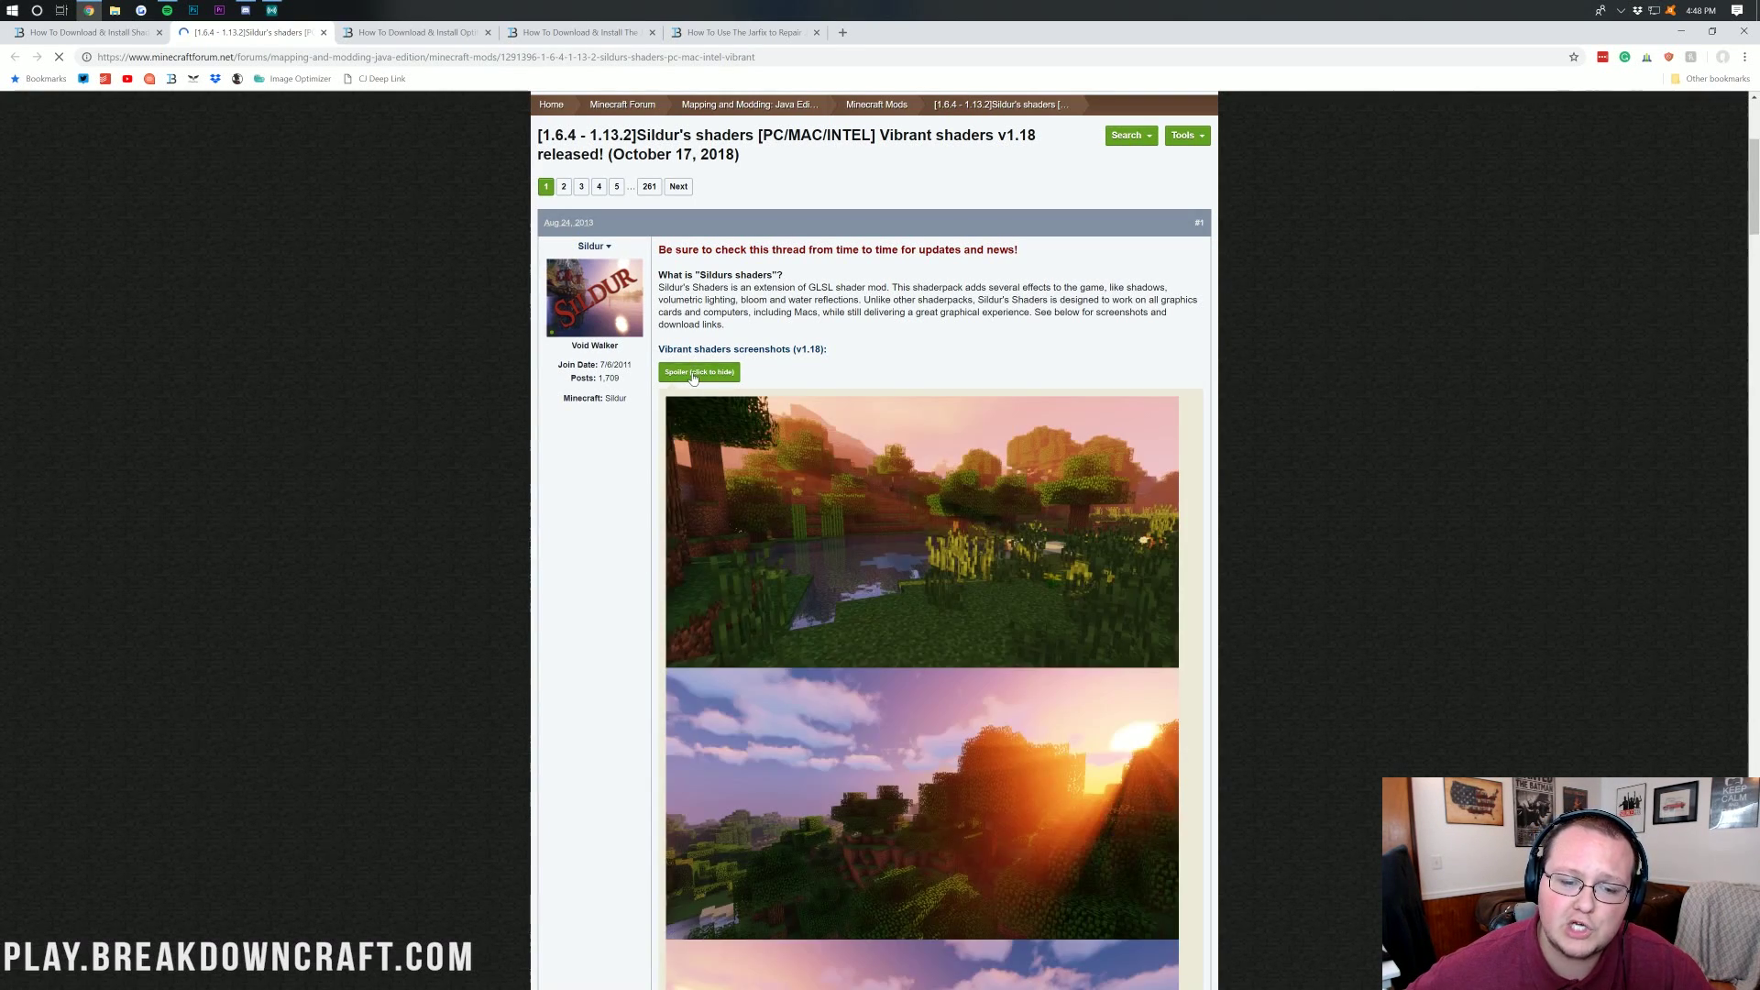
{"action": "left_click", "coordinate": [694, 372]}
Highlight the Medium and Lite recommendation notes and the High version's average frame rate.
{"action": "scroll", "coordinate": [825, 337], "scroll_direction": "down", "scroll_amount": 5}
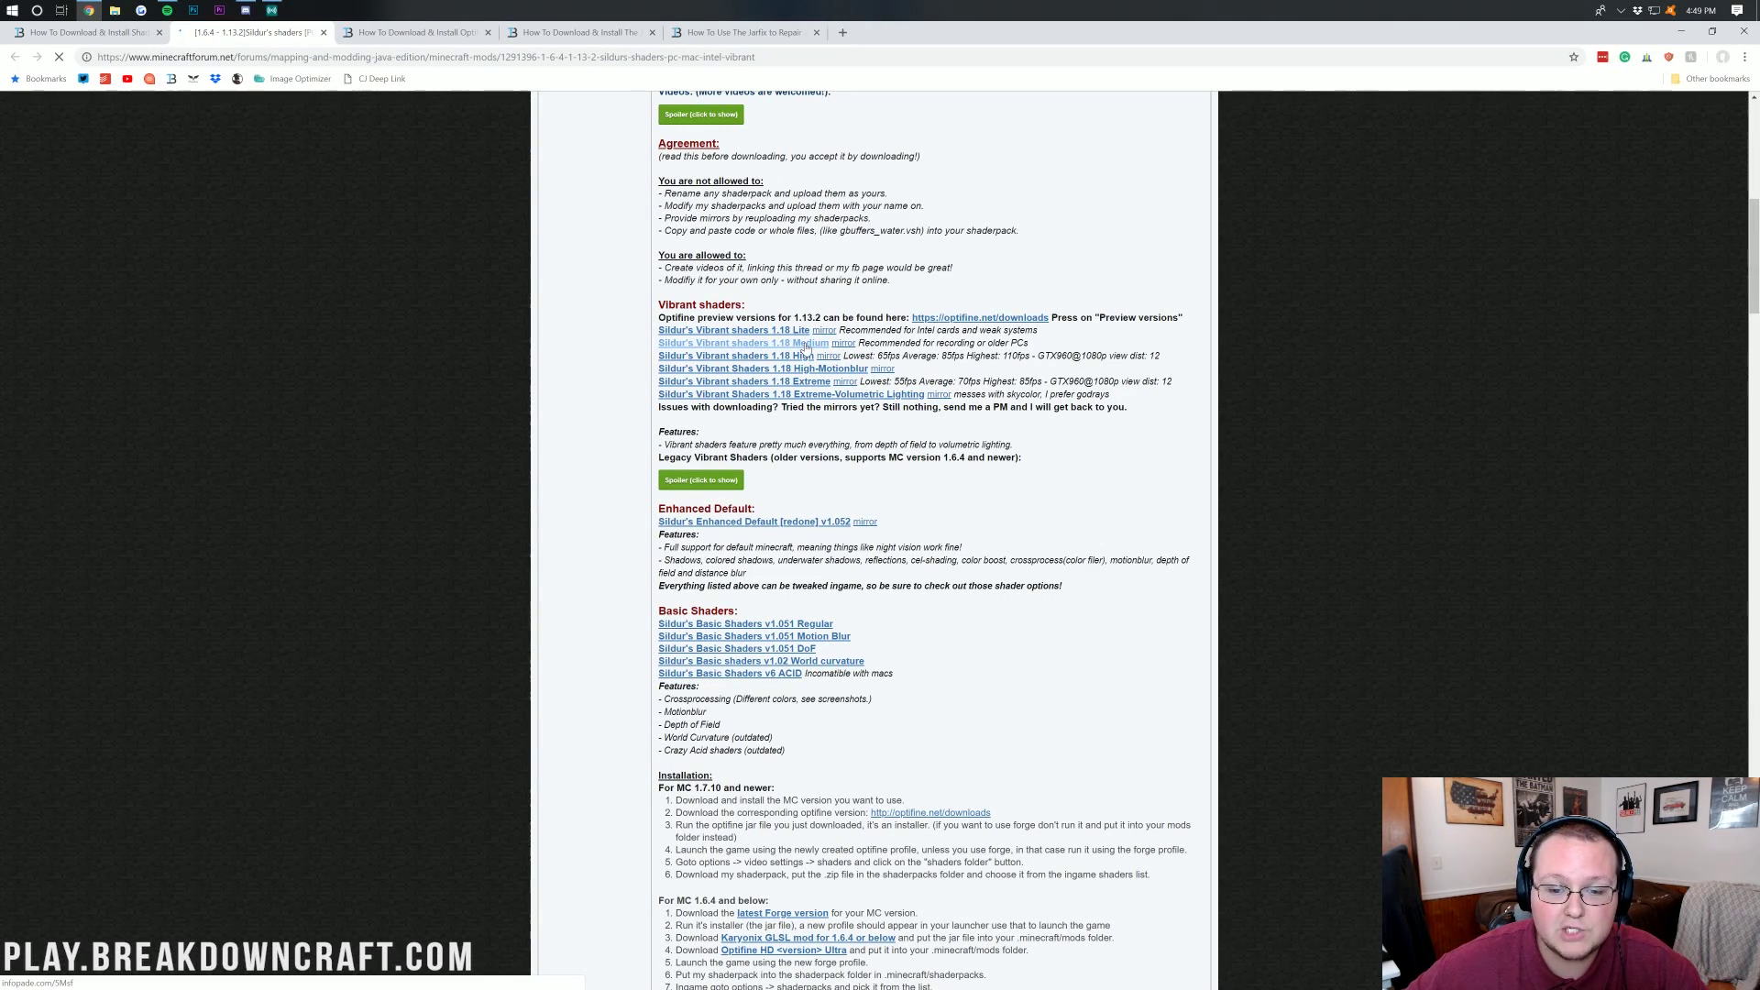
{"action": "left_click_drag", "start_coordinate": [874, 342], "coordinate": [1027, 343]}
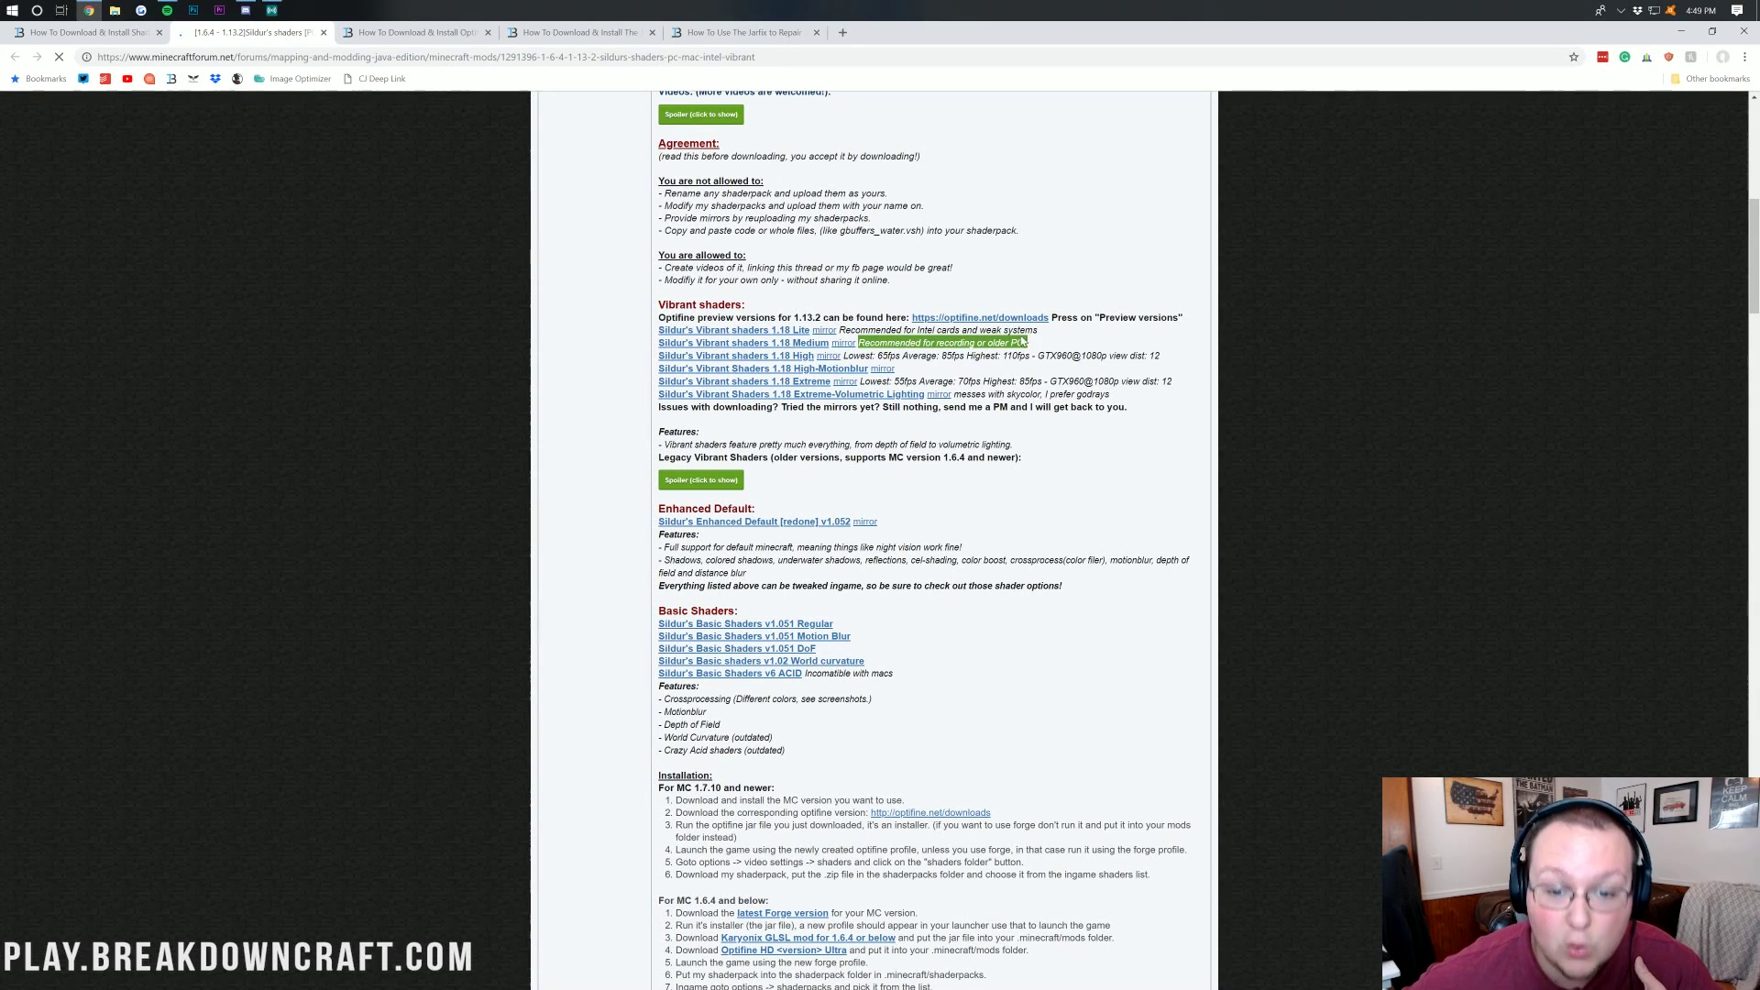
{"action": "left_click", "coordinate": [999, 355]}
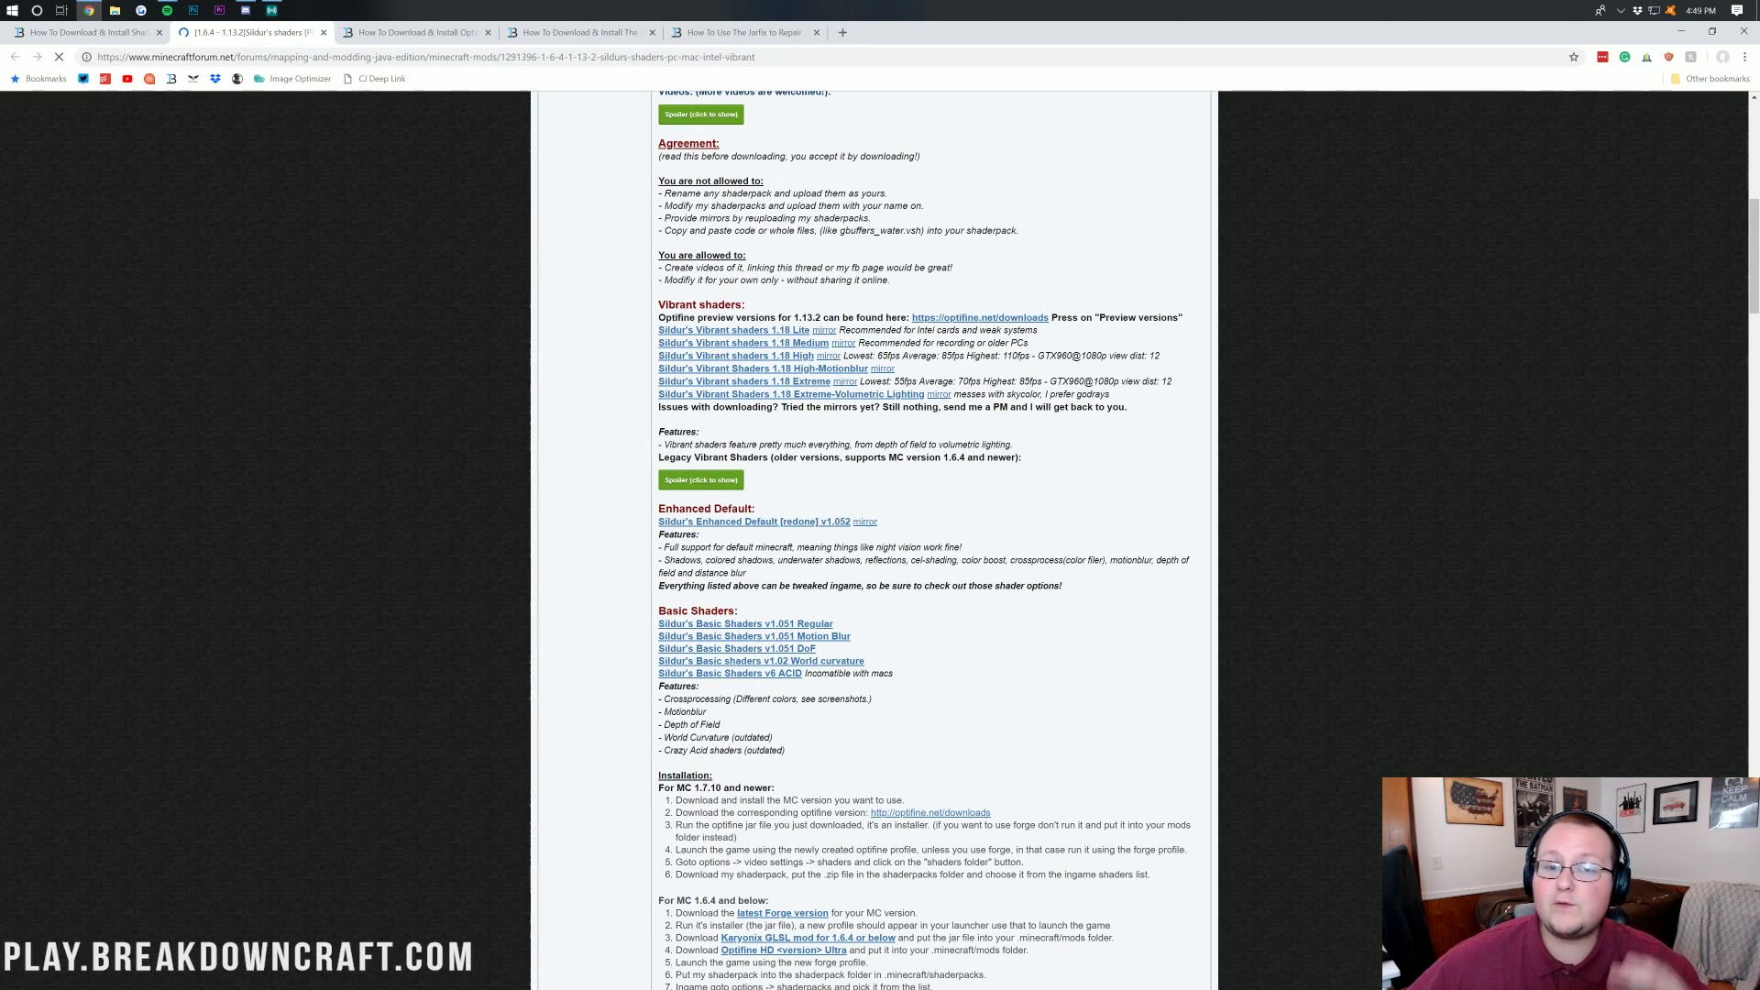
{"action": "left_click_drag", "start_coordinate": [1040, 332], "coordinate": [833, 332]}
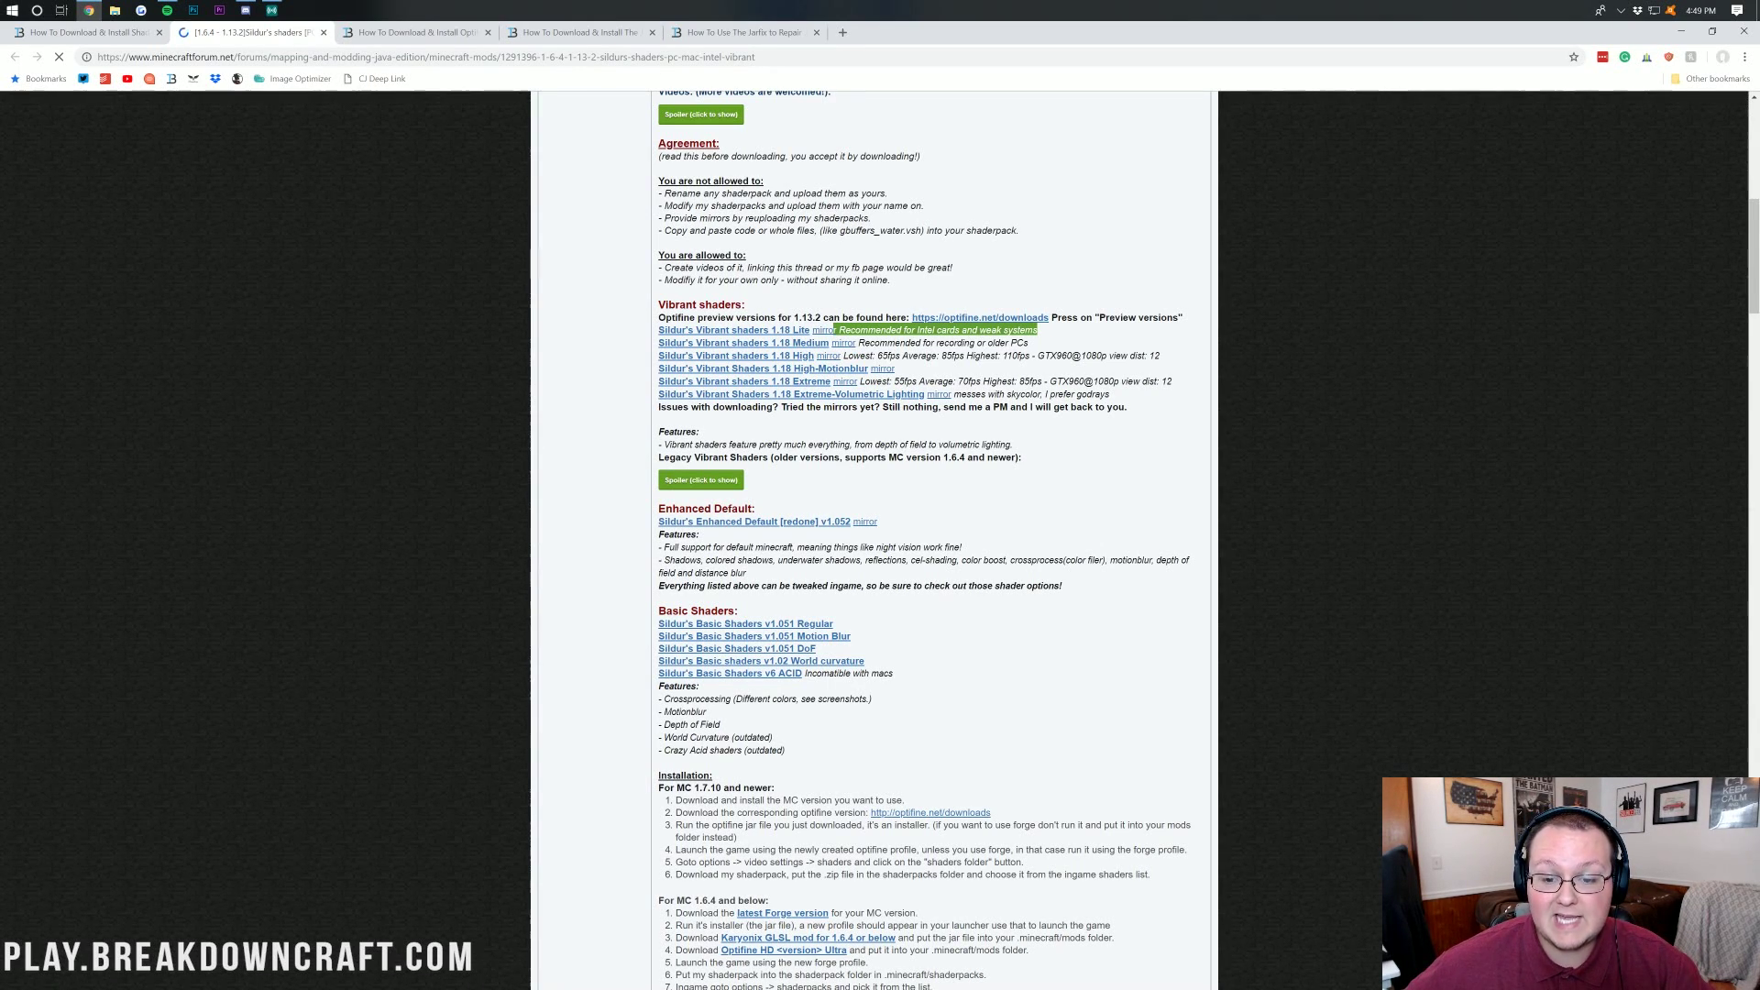
{"action": "left_click_drag", "start_coordinate": [917, 356], "coordinate": [945, 357]}
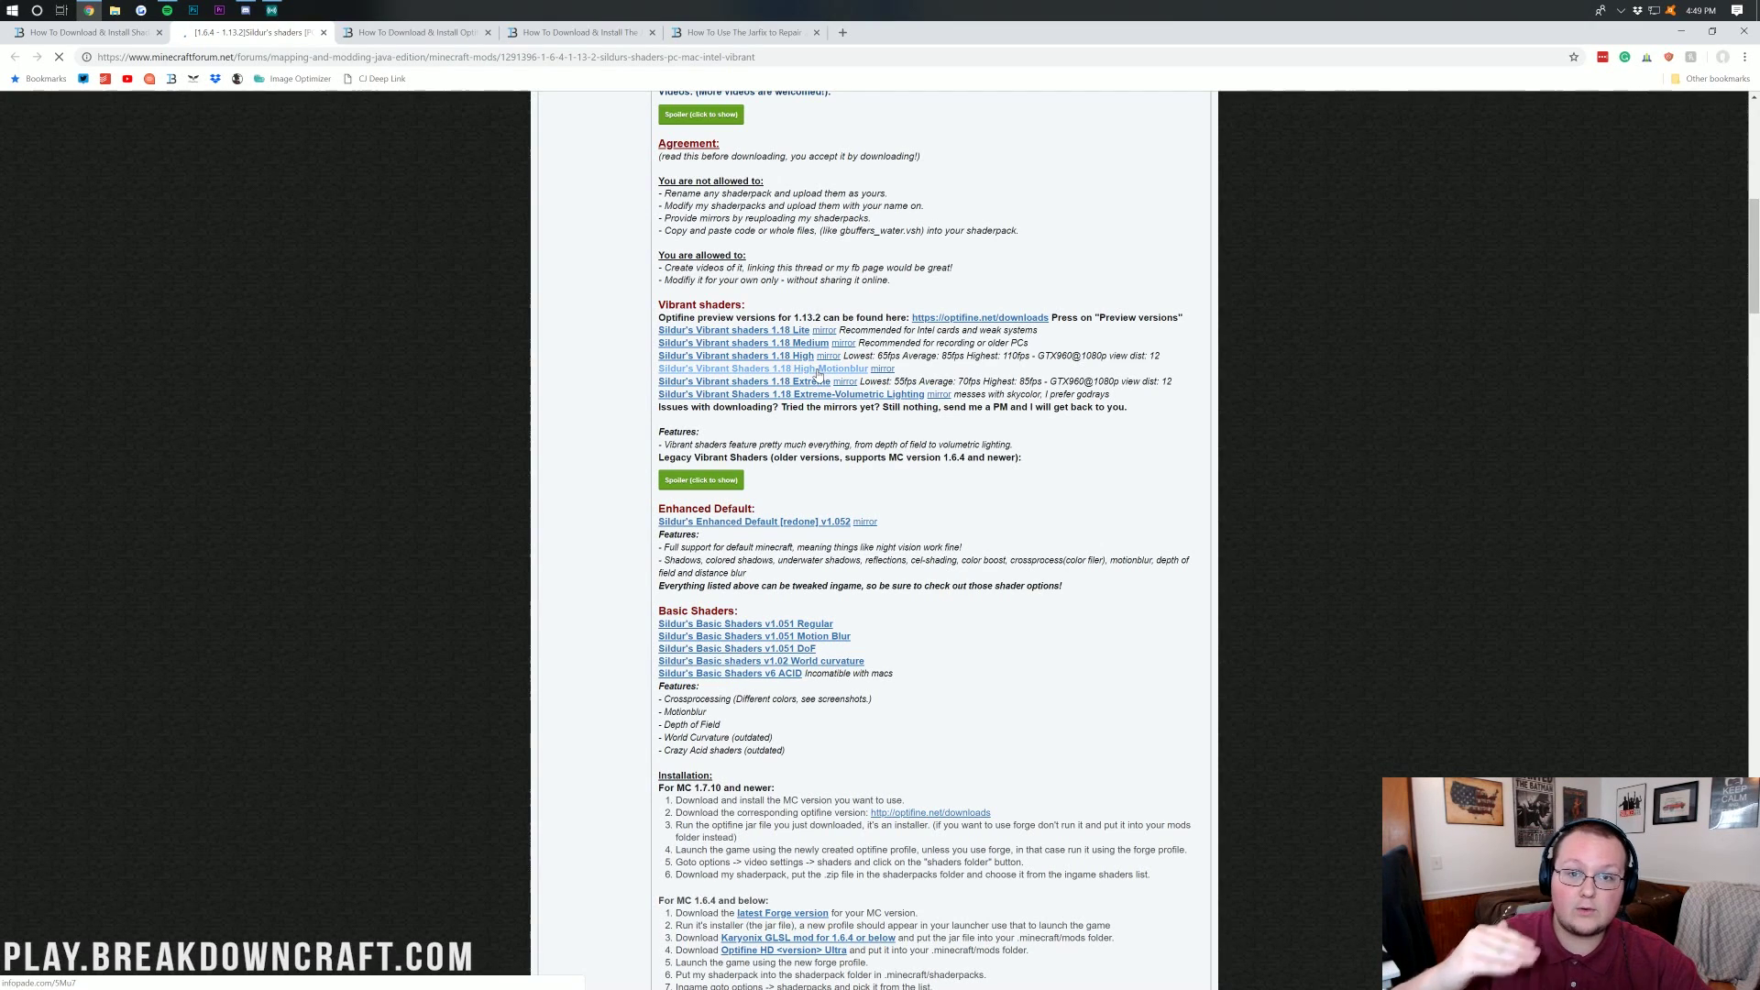
Open the Vibrant shaders '1.18 Medium' download link from the forum thread.
{"action": "left_click", "coordinate": [809, 367]}
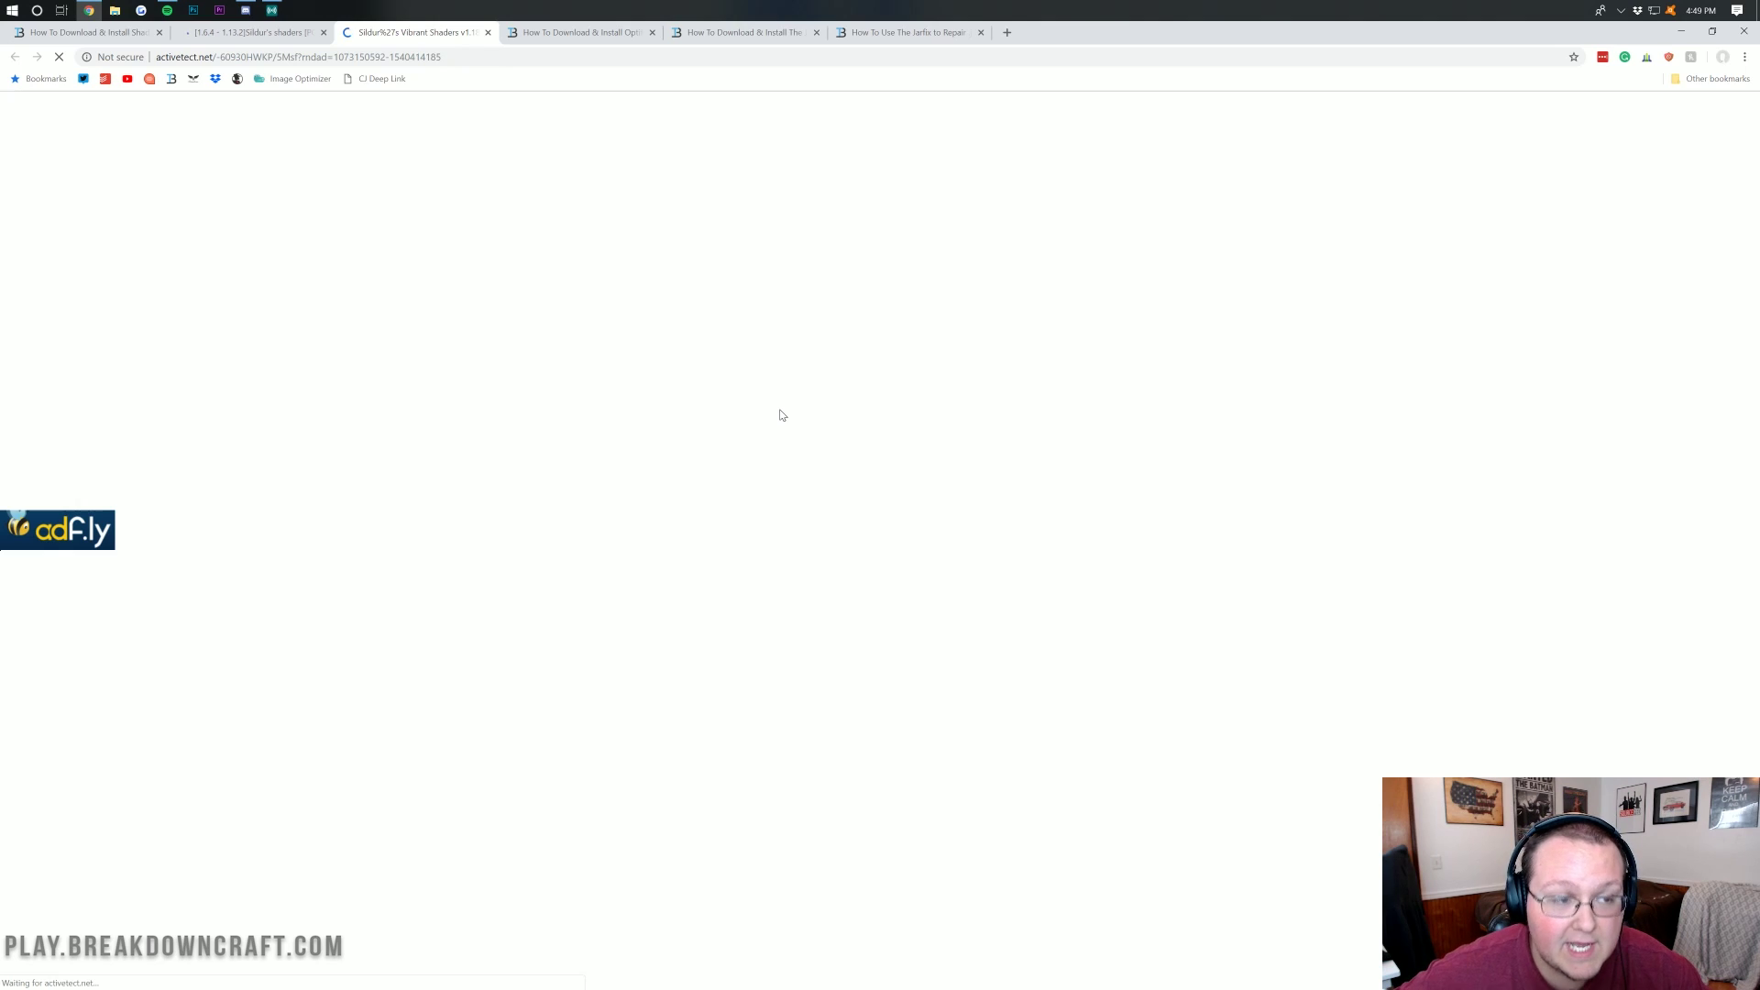
{"action": "key", "text": "ctrl+shift+Tab"}
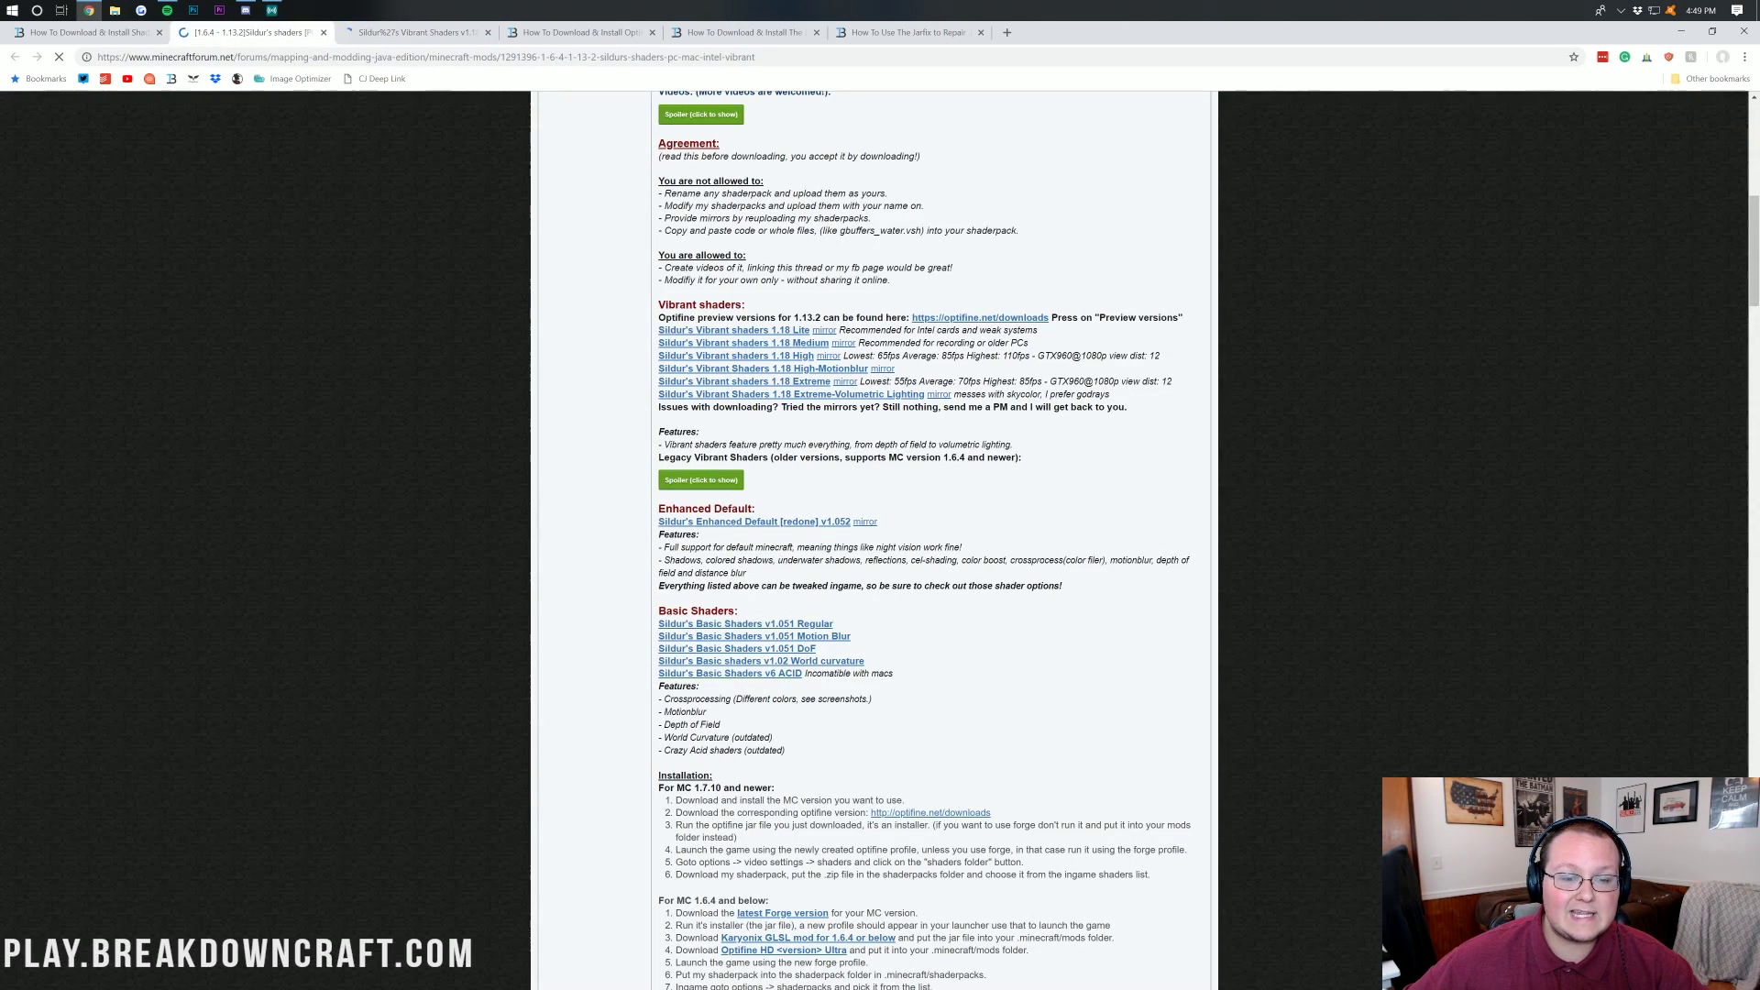
{"action": "left_click", "coordinate": [744, 344]}
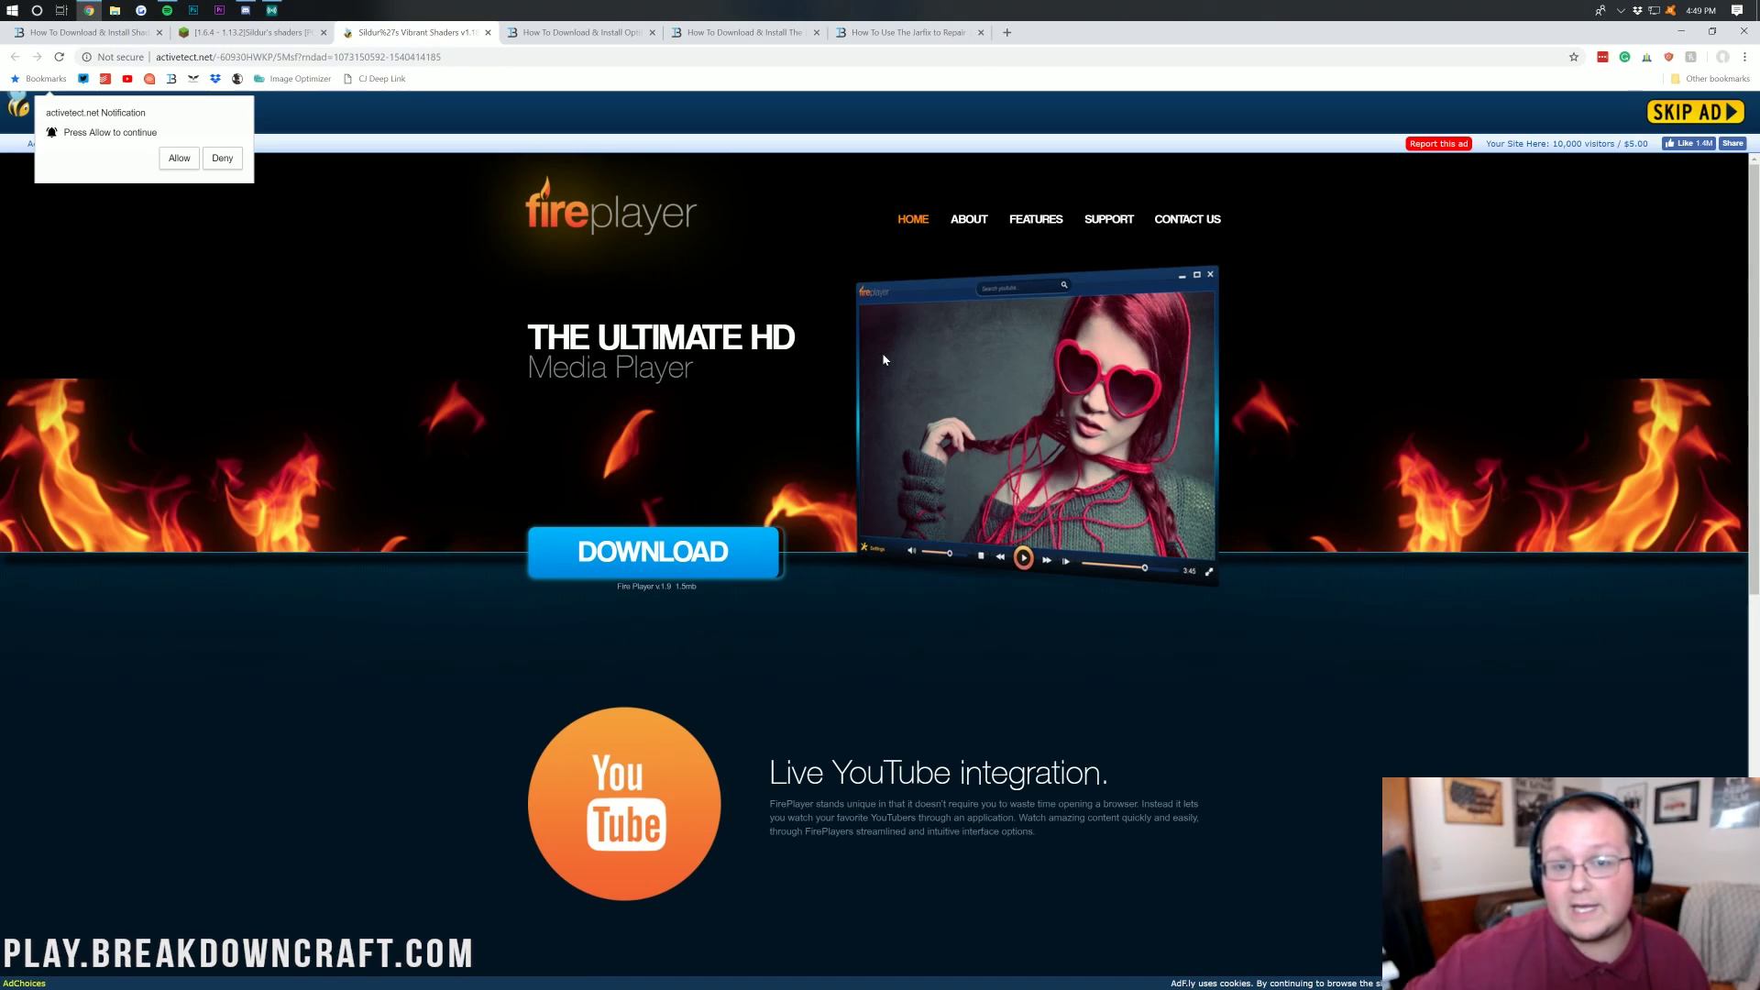
Skip the ad, download the v1.18 Medium zip from MediaFire, and close the Roblox pop-up.
{"action": "left_click", "coordinate": [1680, 114]}
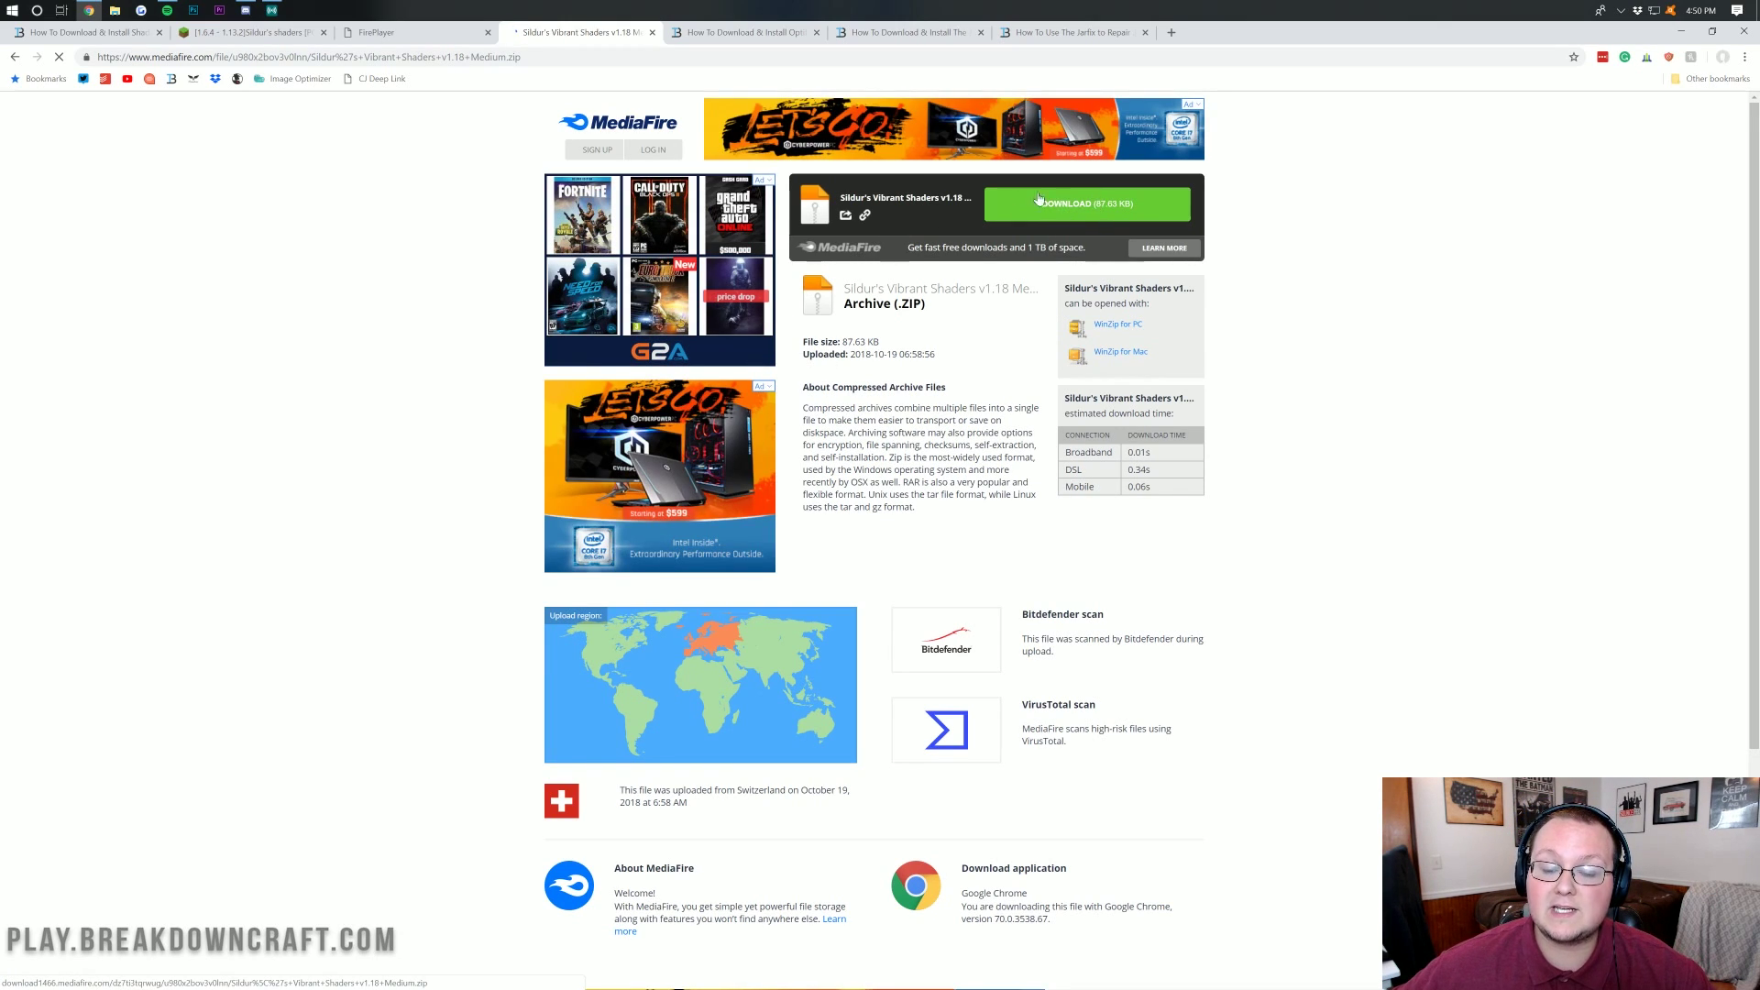
{"action": "left_click", "coordinate": [1089, 213]}
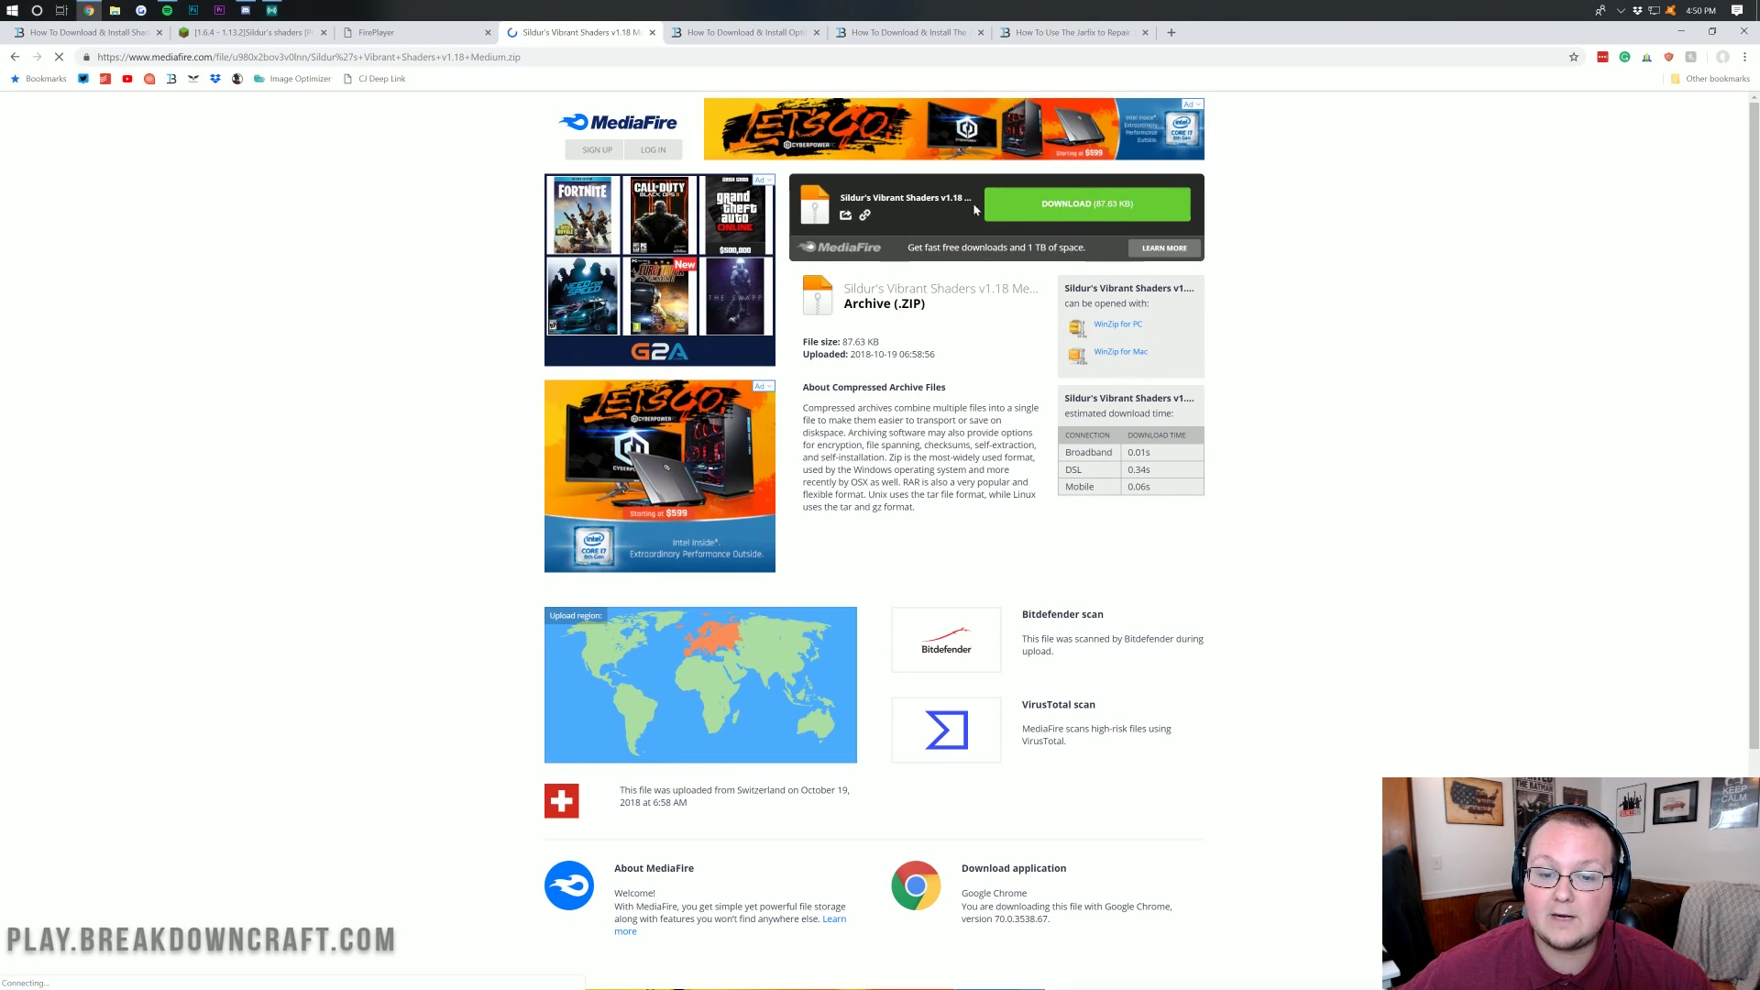
{"action": "left_click_drag", "start_coordinate": [1022, 219], "coordinate": [1029, 211]}
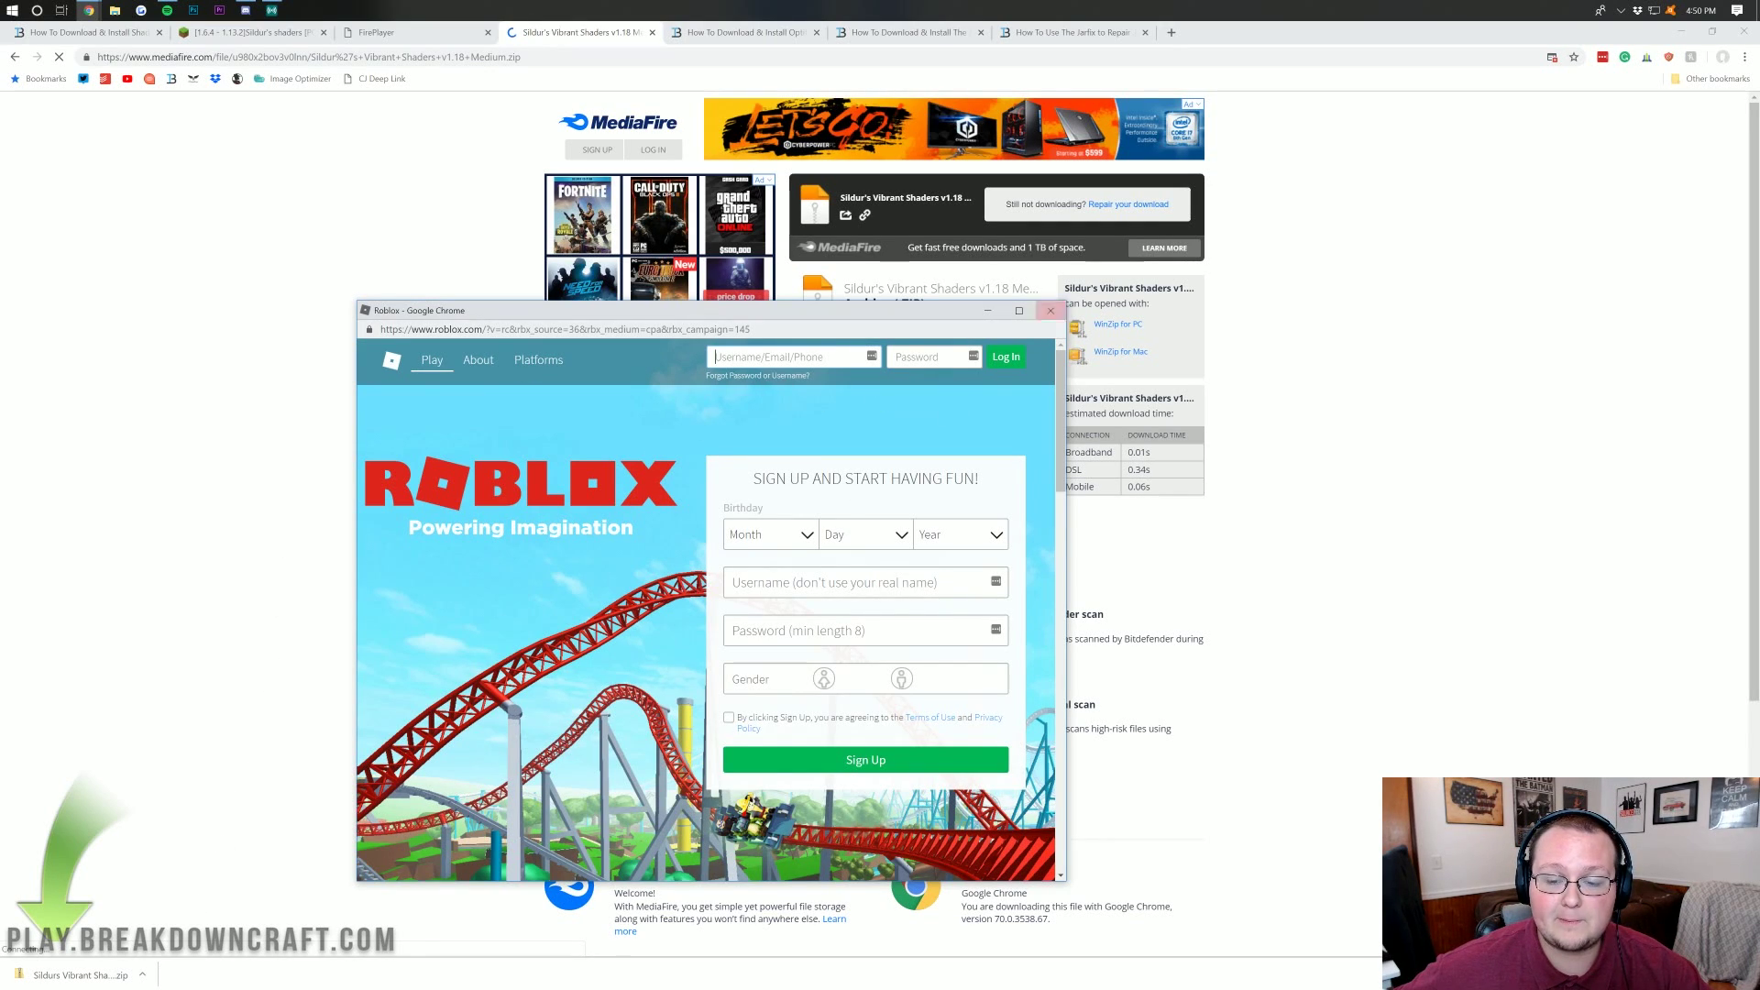
{"action": "left_click", "coordinate": [1051, 311]}
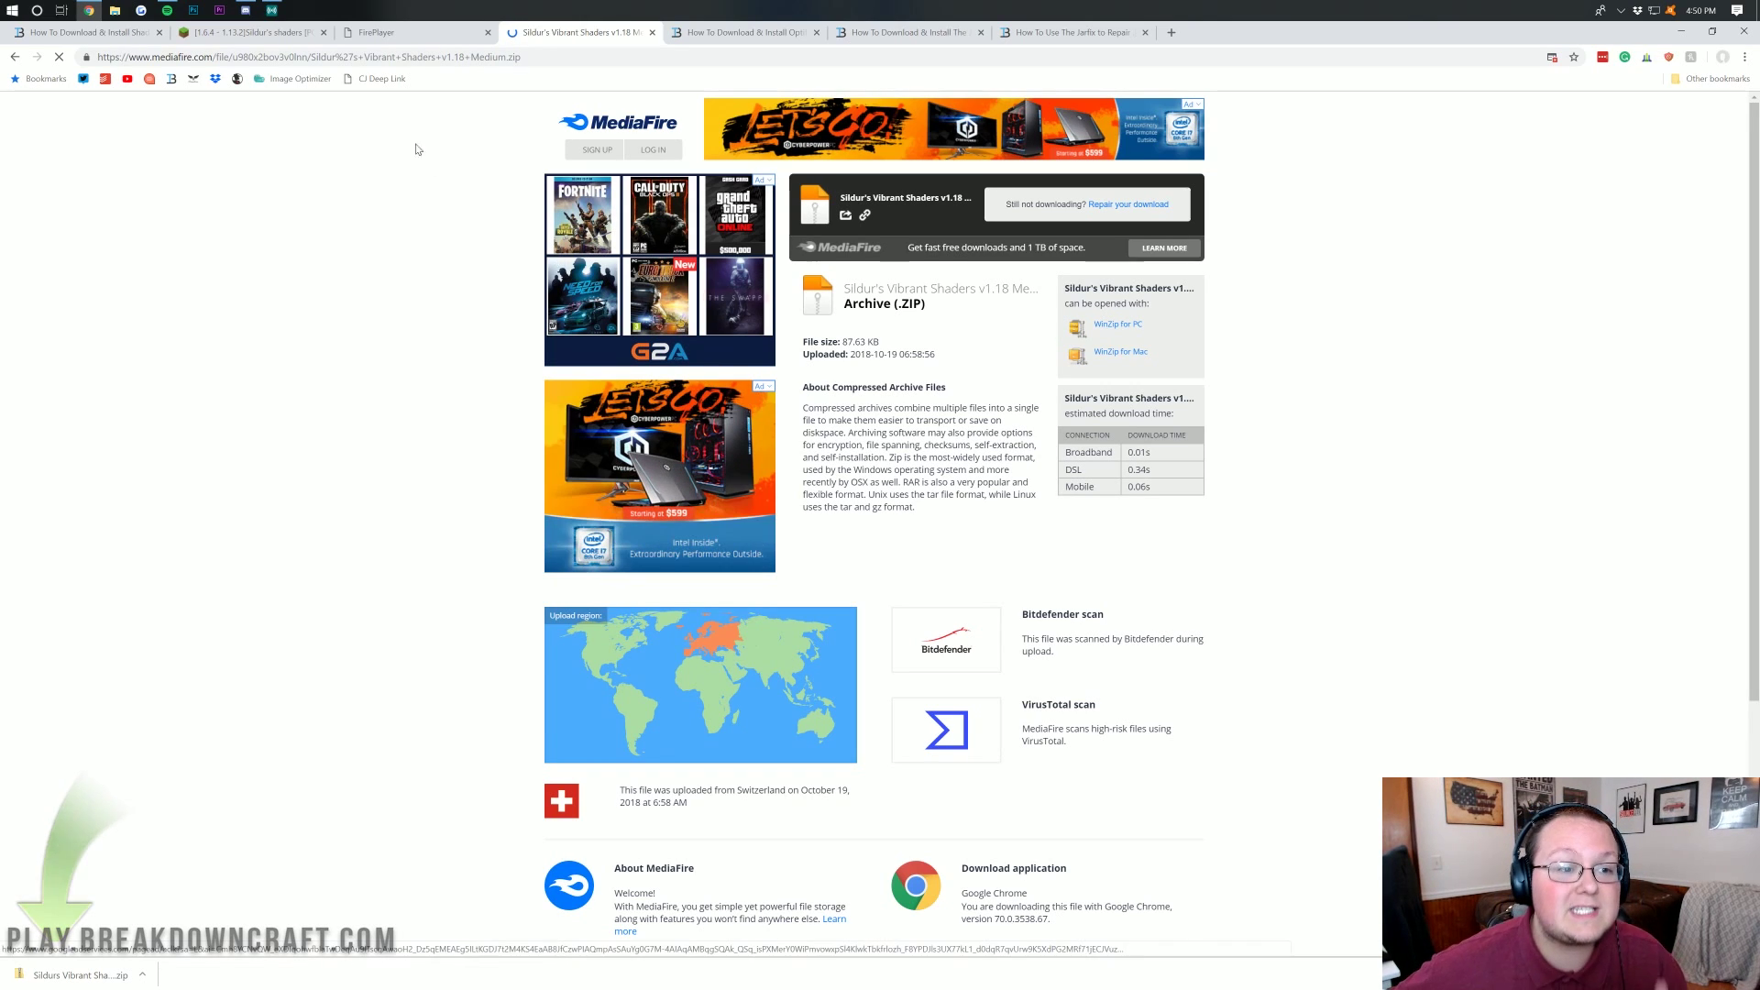
Go to the OptiFine install guide and follow its link to the optifine.net downloads page.
{"action": "left_click", "coordinate": [720, 32]}
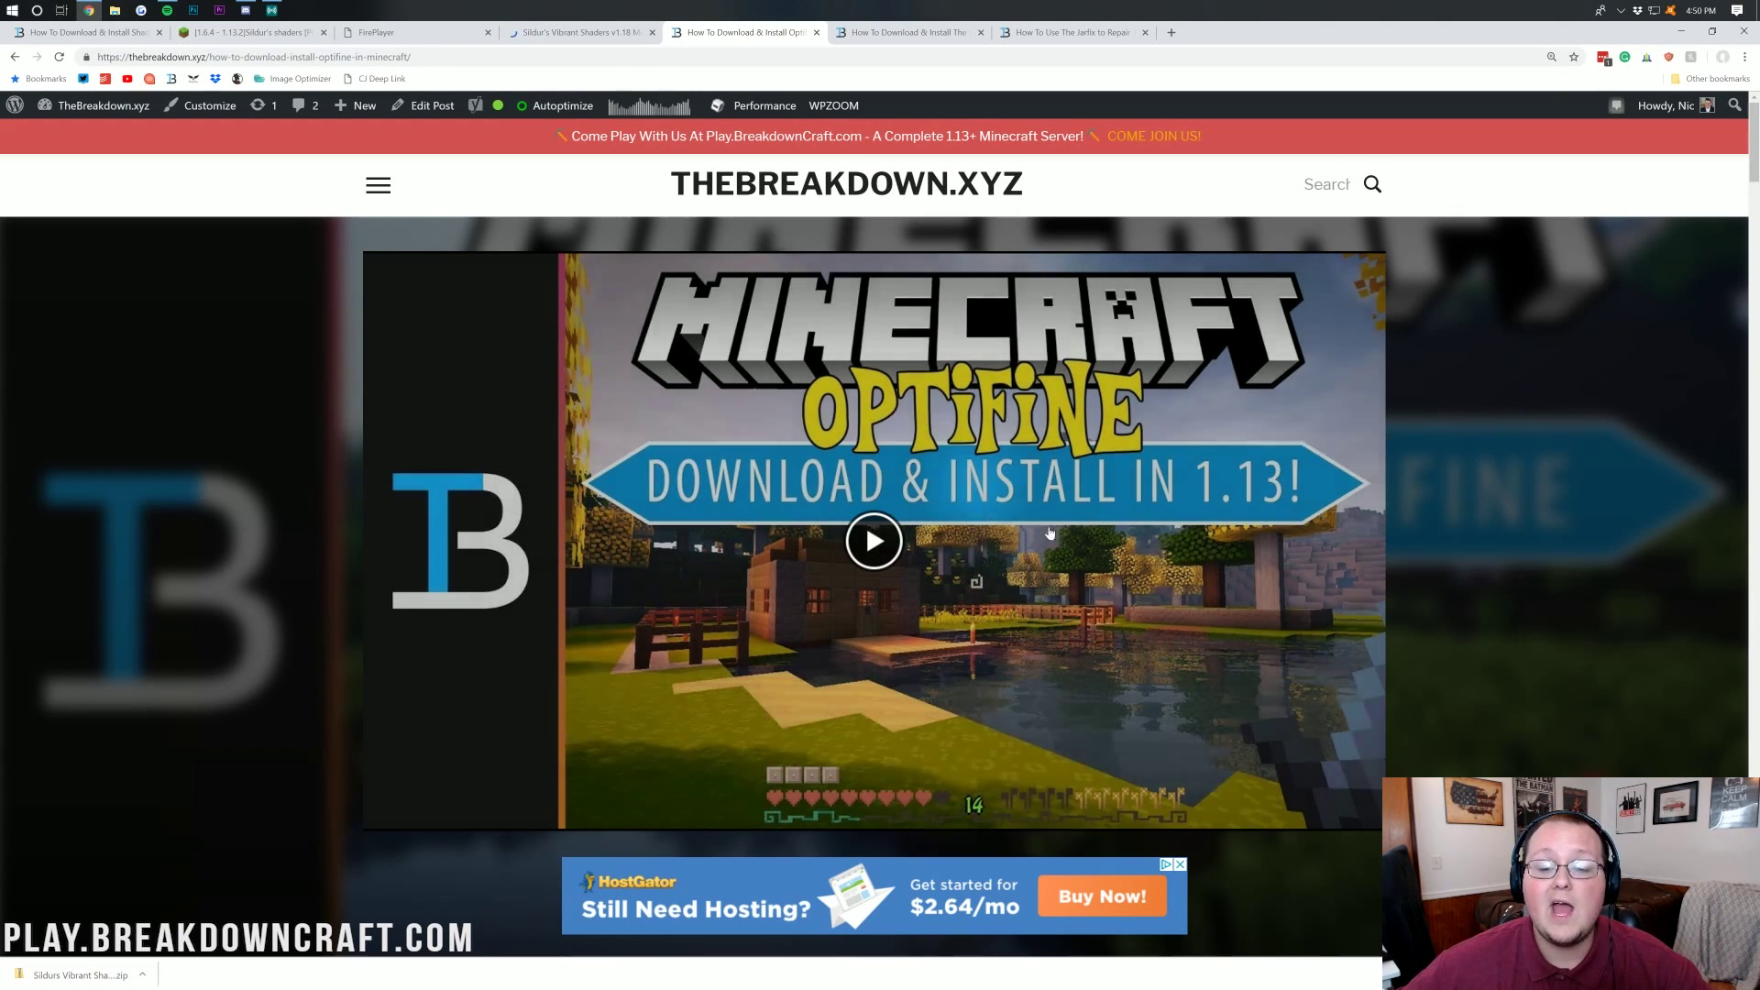
{"action": "scroll", "coordinate": [880, 496], "scroll_direction": "down", "scroll_amount": 10}
{"action": "scroll", "coordinate": [880, 497], "scroll_direction": "down", "scroll_amount": 9}
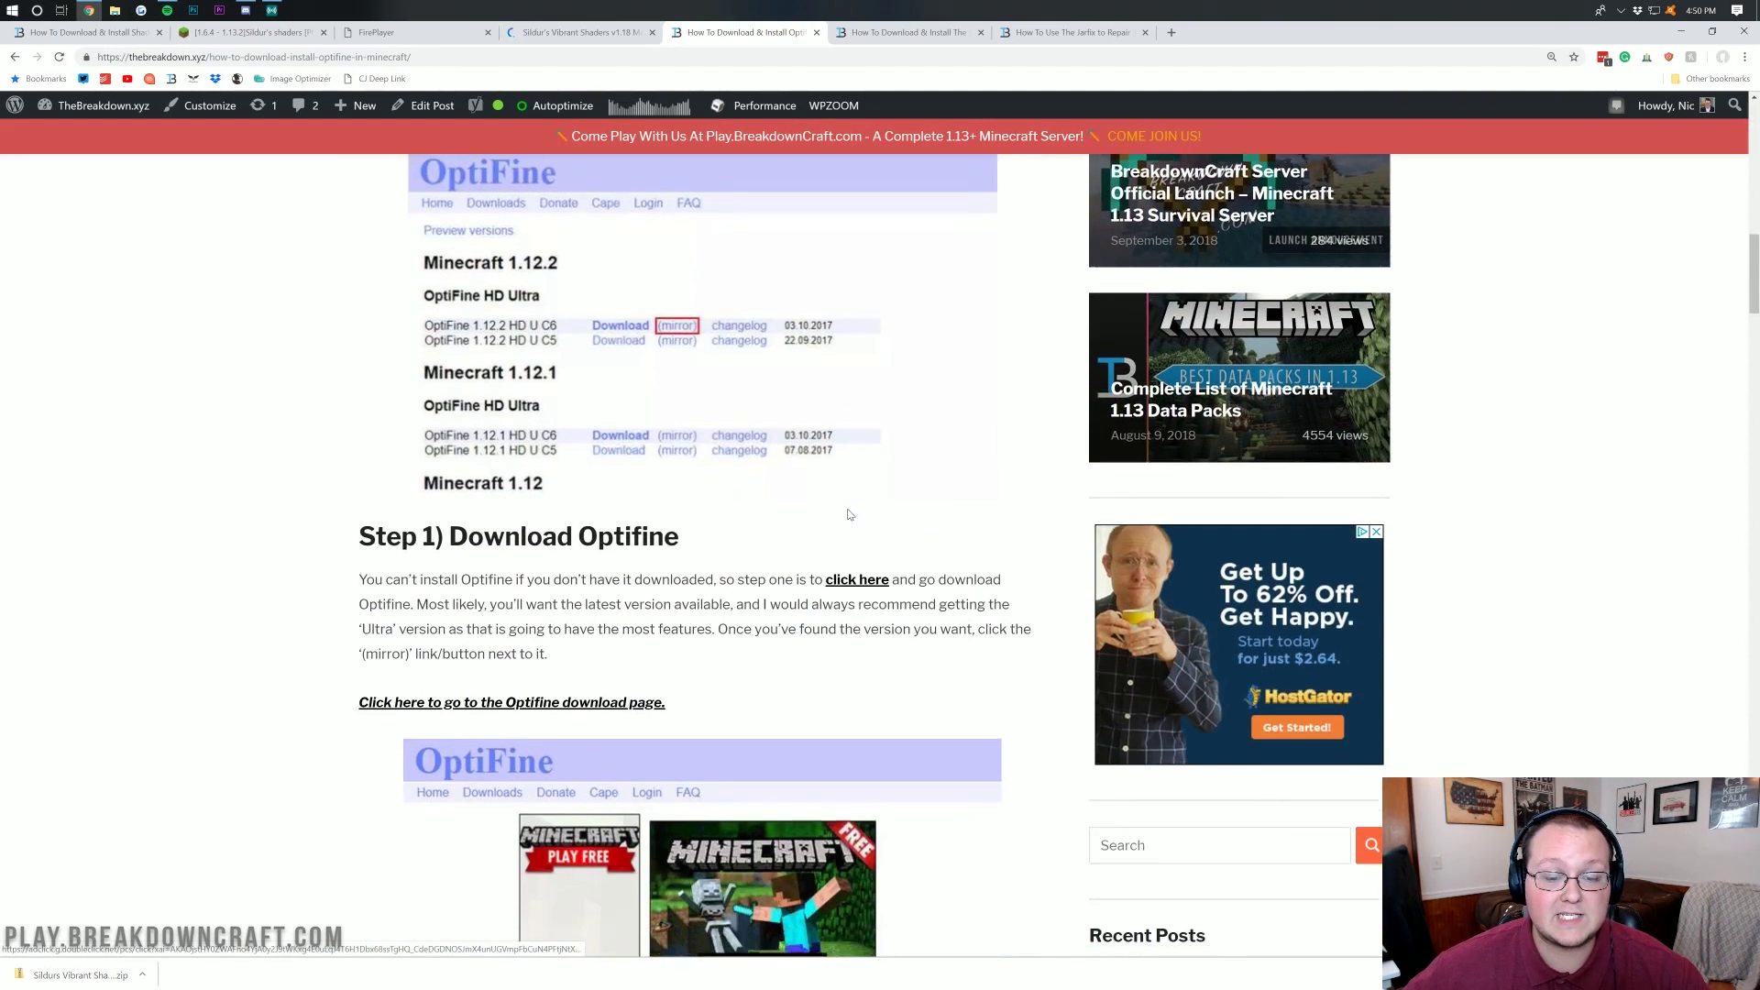
{"action": "scroll", "coordinate": [847, 548], "scroll_direction": "up", "scroll_amount": 5}
{"action": "scroll", "coordinate": [847, 548], "scroll_direction": "up", "scroll_amount": 3}
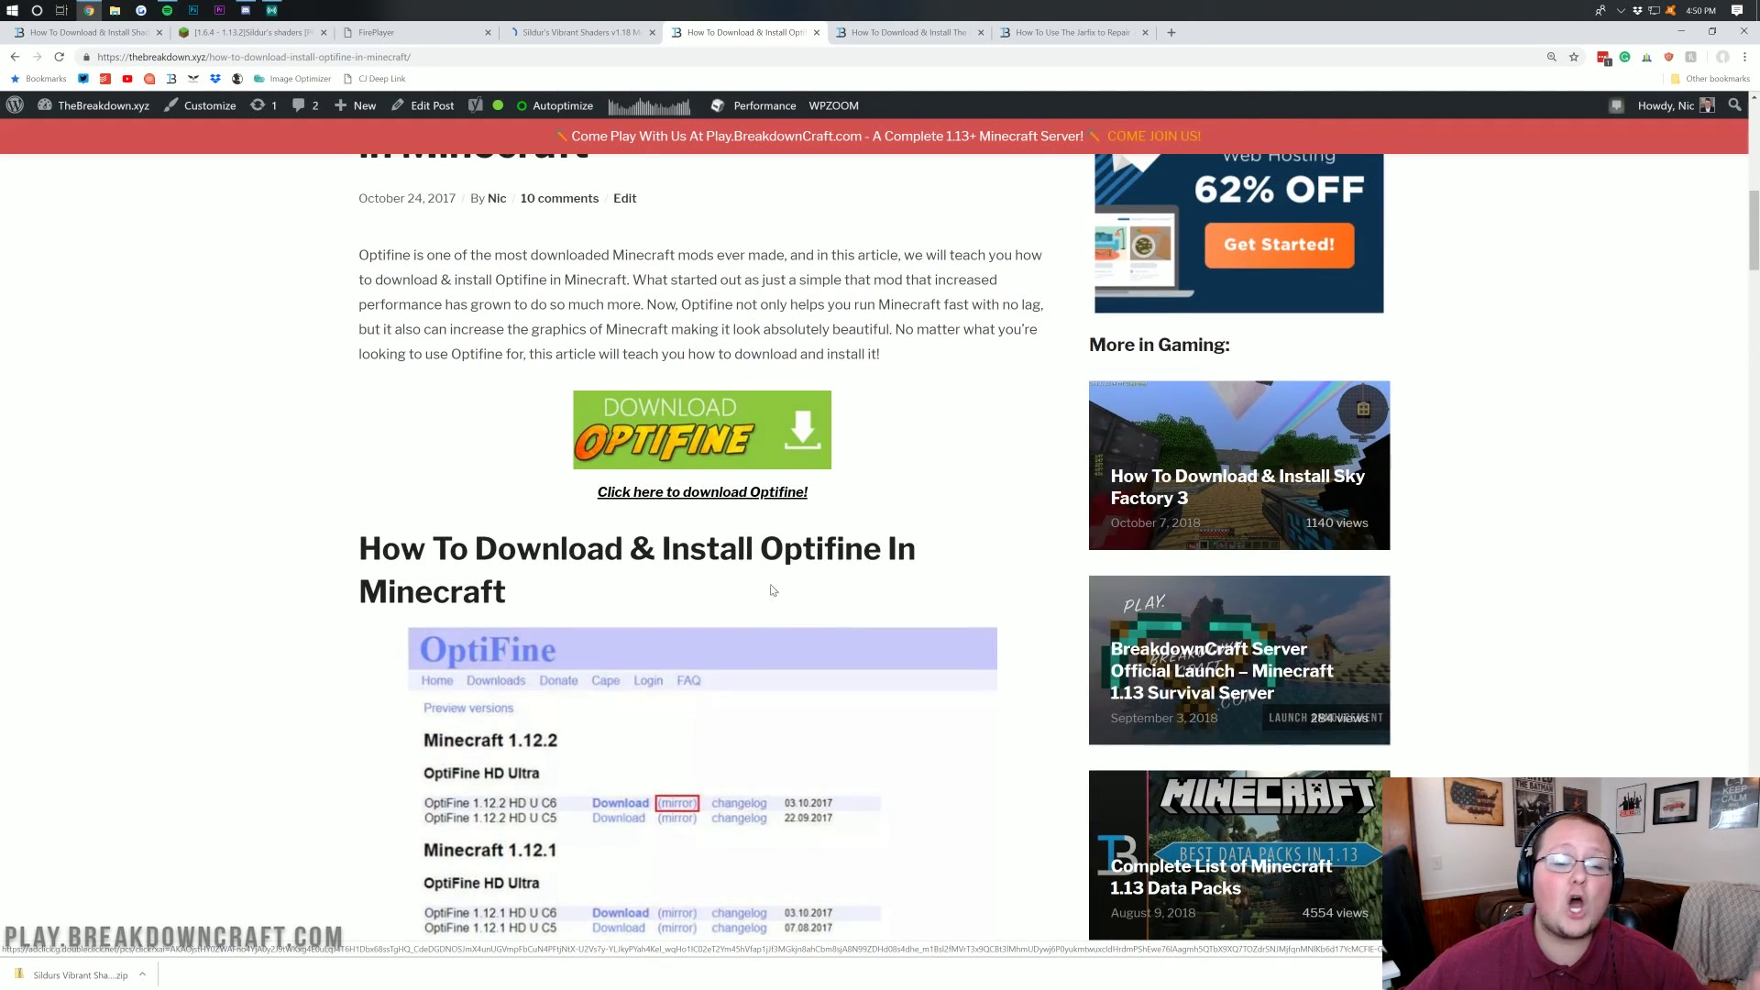
{"action": "left_click", "coordinate": [656, 449]}
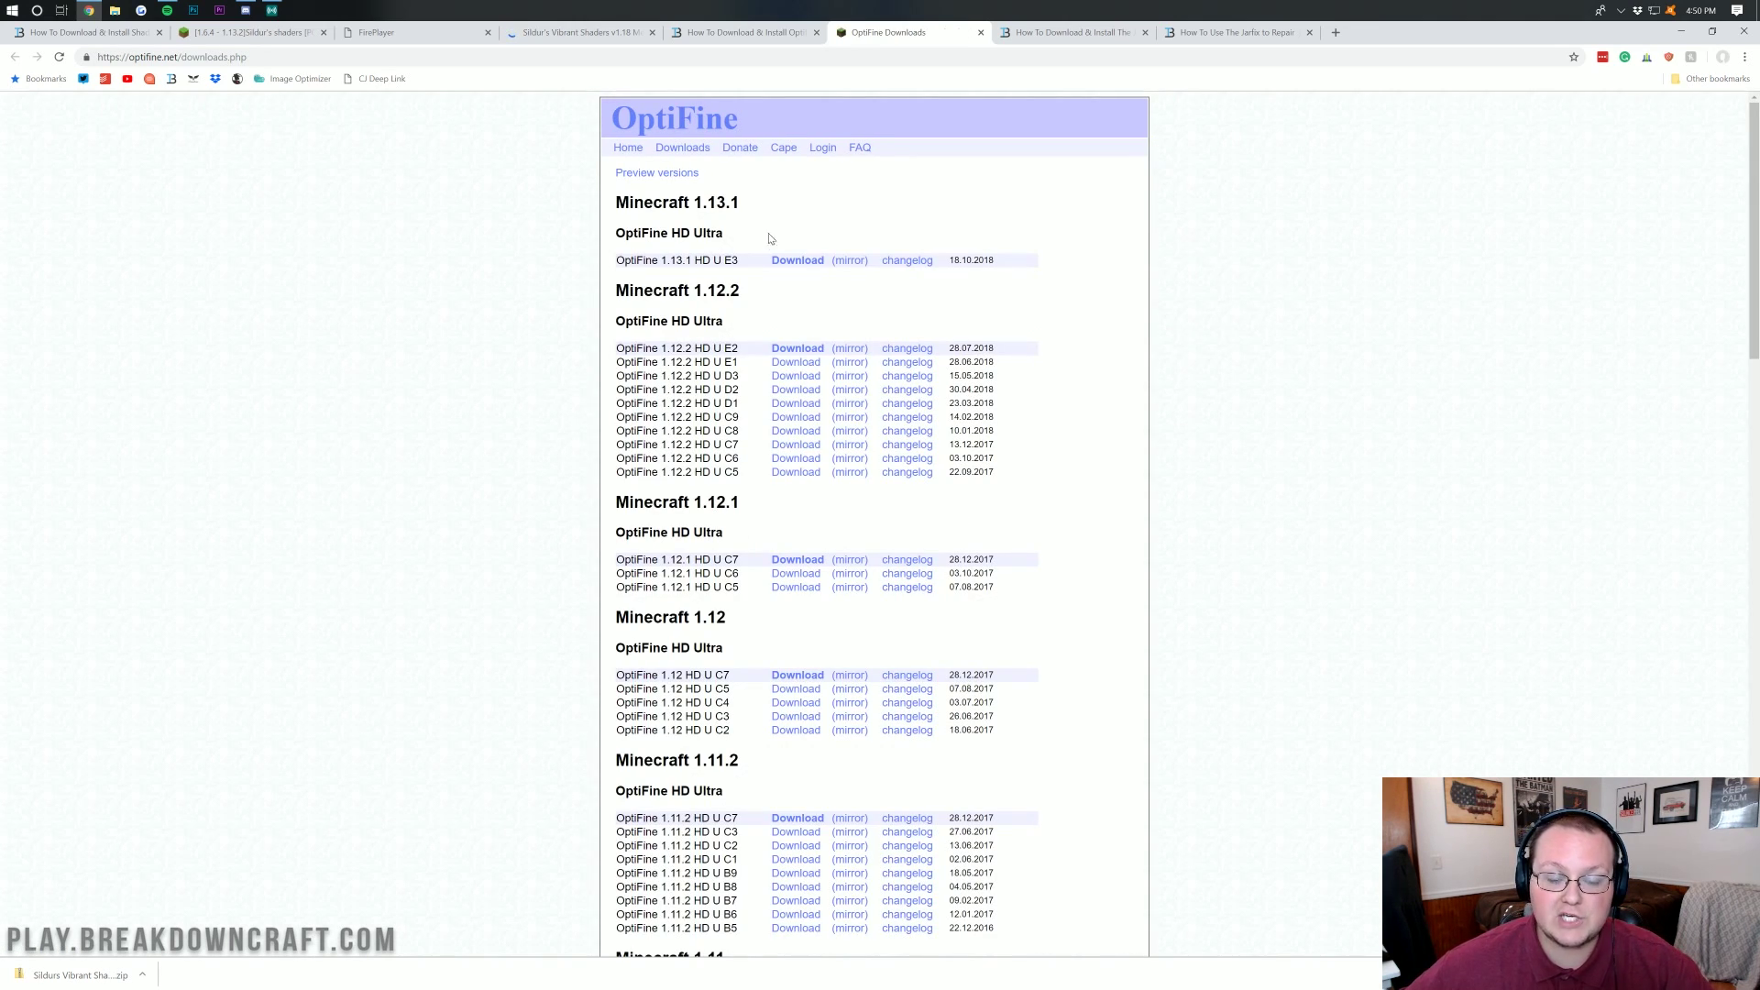
Highlight the Minecraft 1.13.1 heading and the latest OptiFine release section.
{"action": "left_click_drag", "start_coordinate": [763, 211], "coordinate": [629, 203]}
{"action": "left_click", "coordinate": [889, 225]}
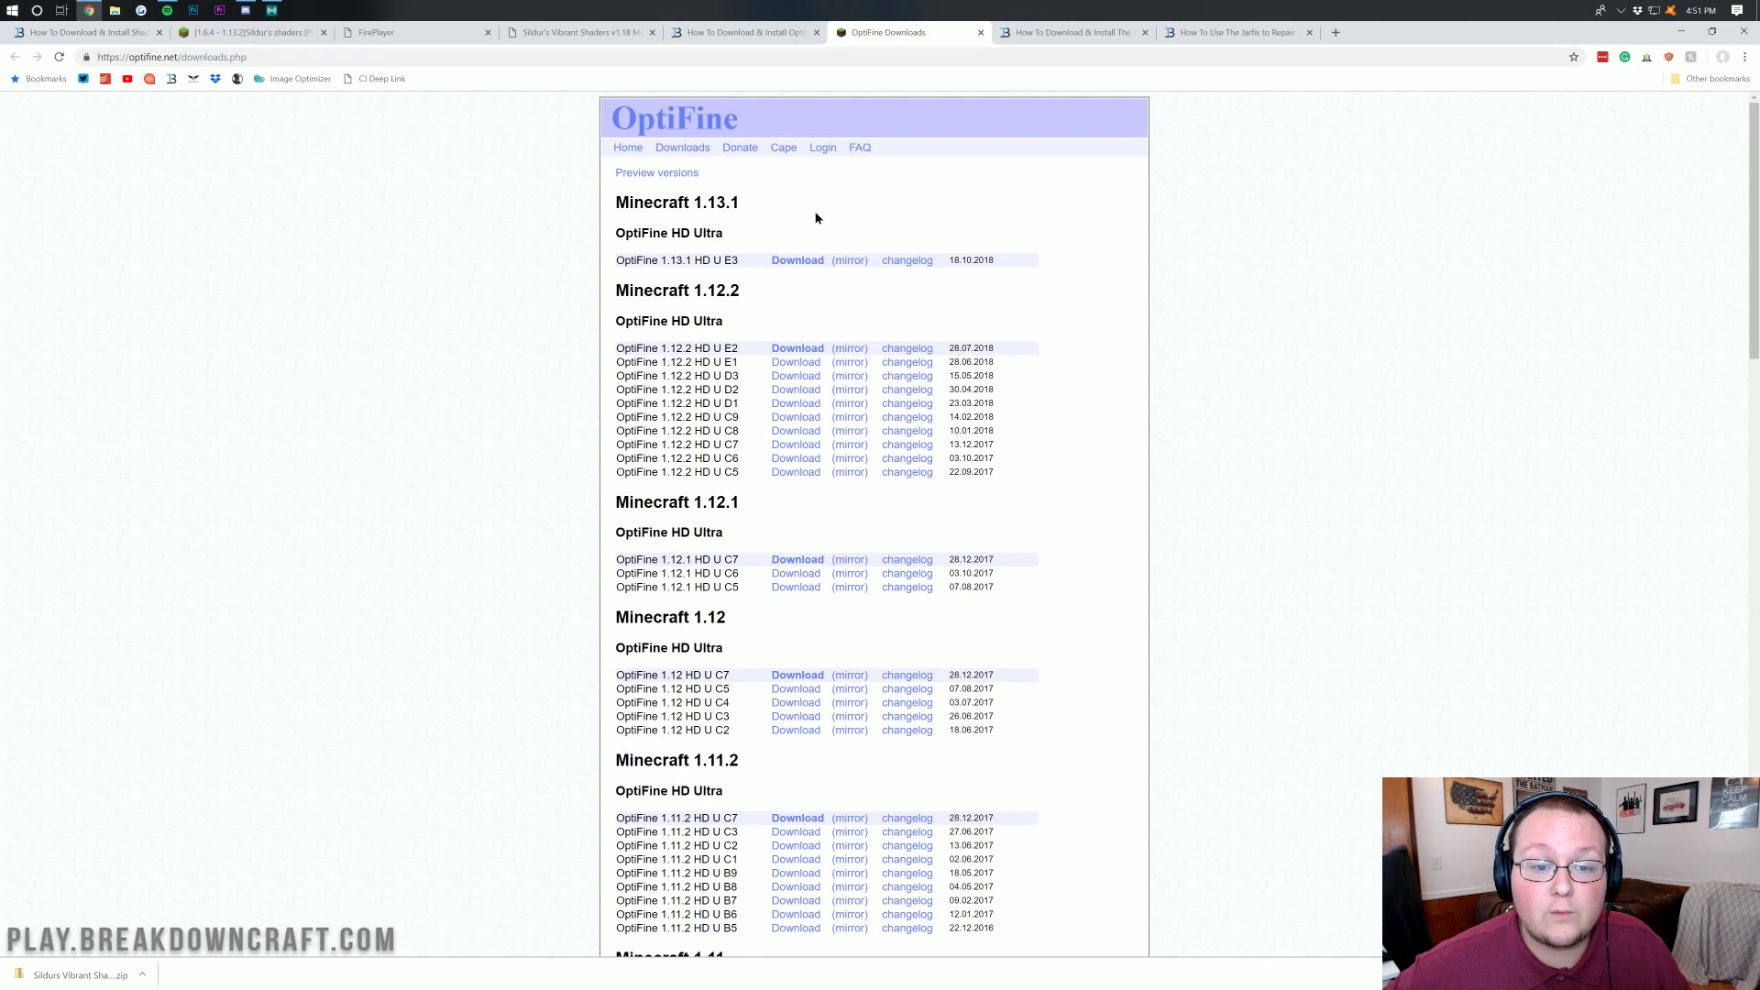
{"action": "left_click_drag", "start_coordinate": [816, 217], "coordinate": [609, 206]}
{"action": "left_click", "coordinate": [607, 205]}
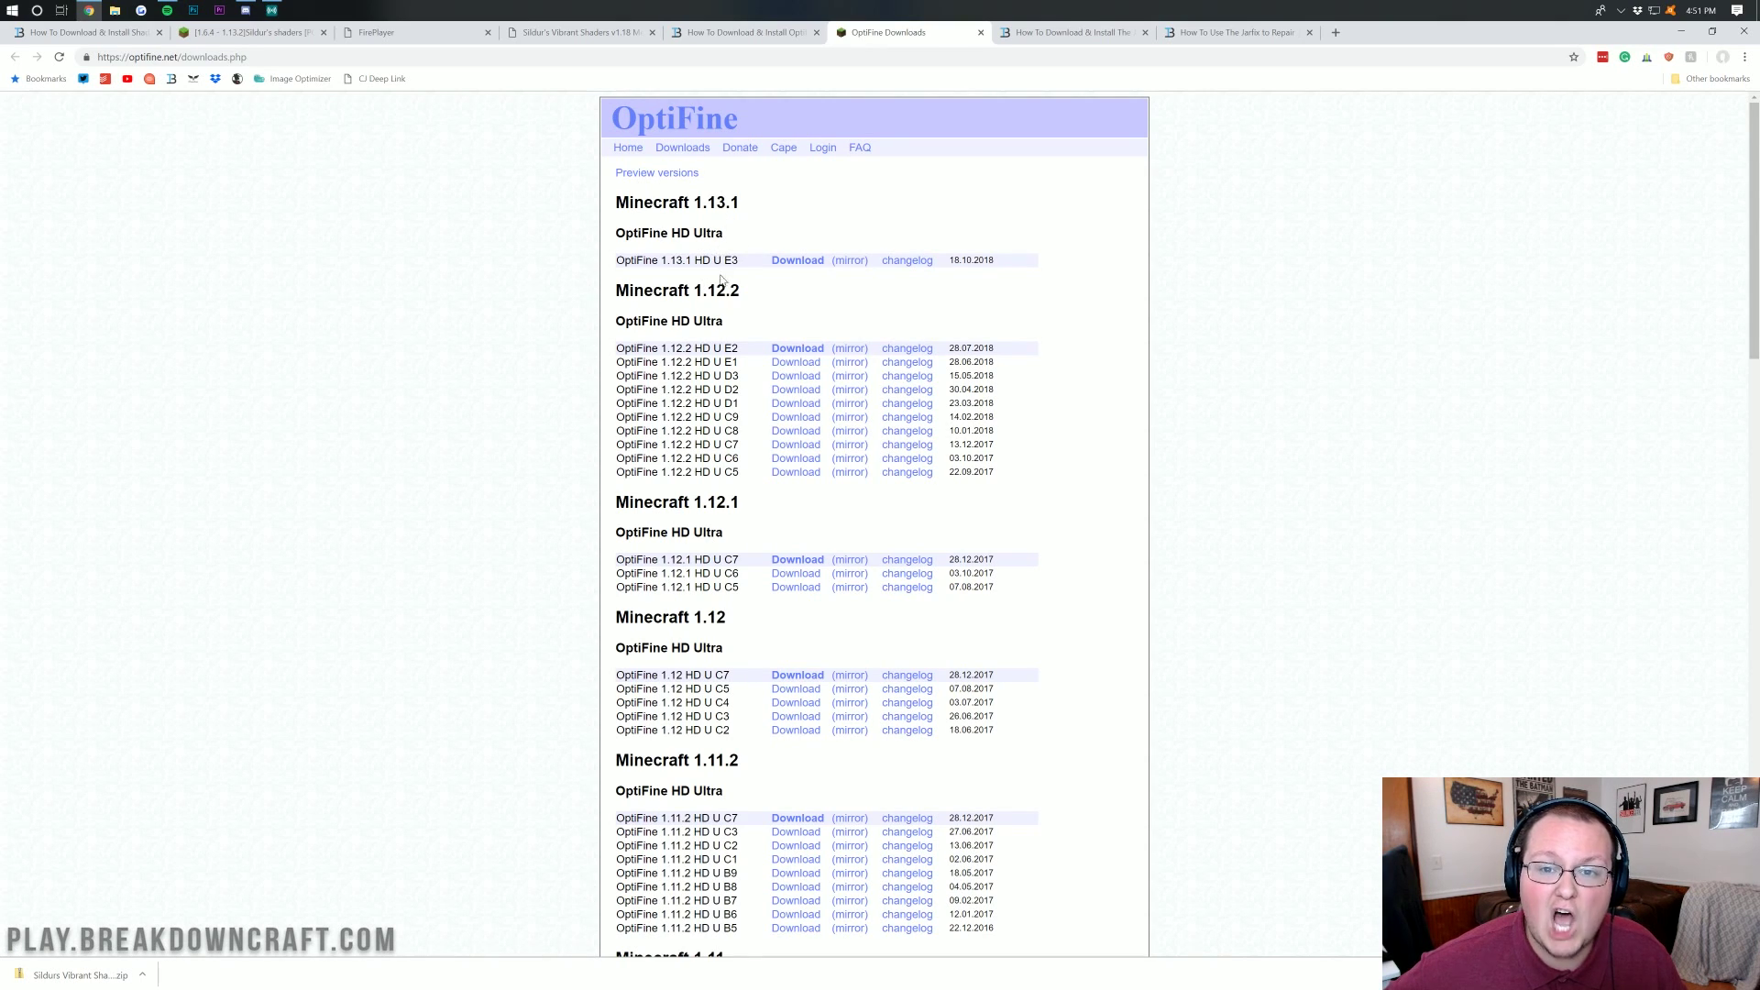
{"action": "scroll", "coordinate": [734, 552], "scroll_direction": "down", "scroll_amount": 5}
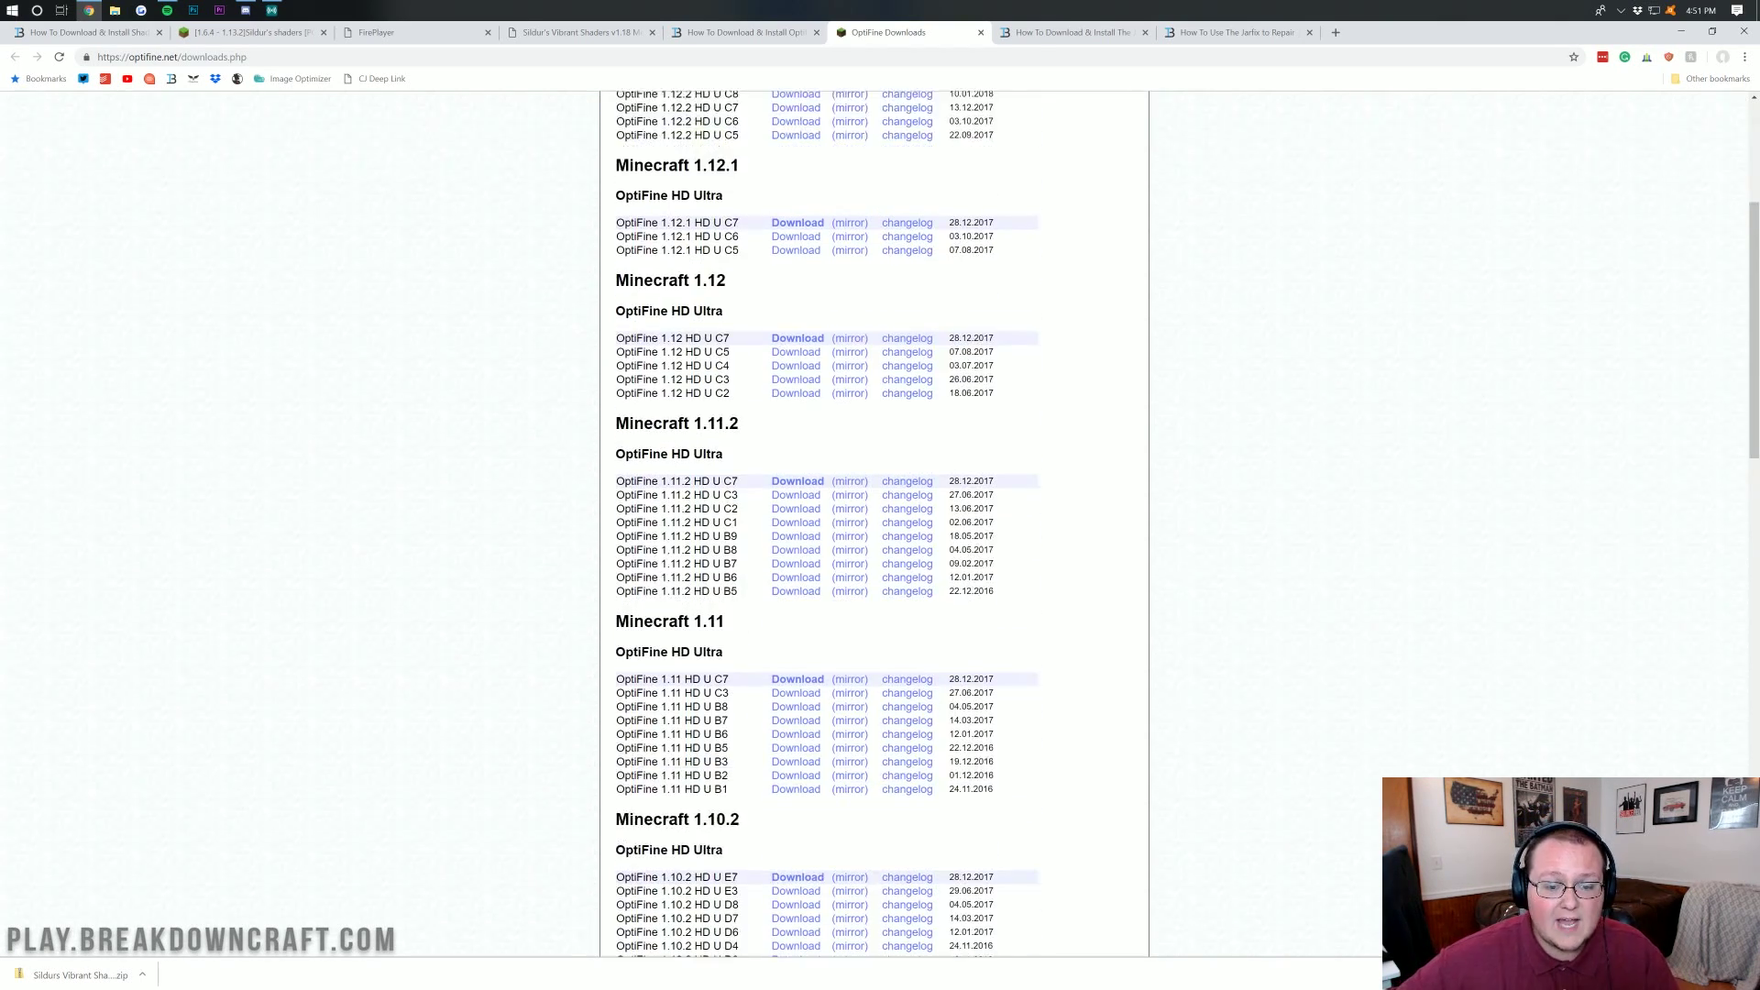
{"action": "scroll", "coordinate": [733, 552], "scroll_direction": "up", "scroll_amount": 5}
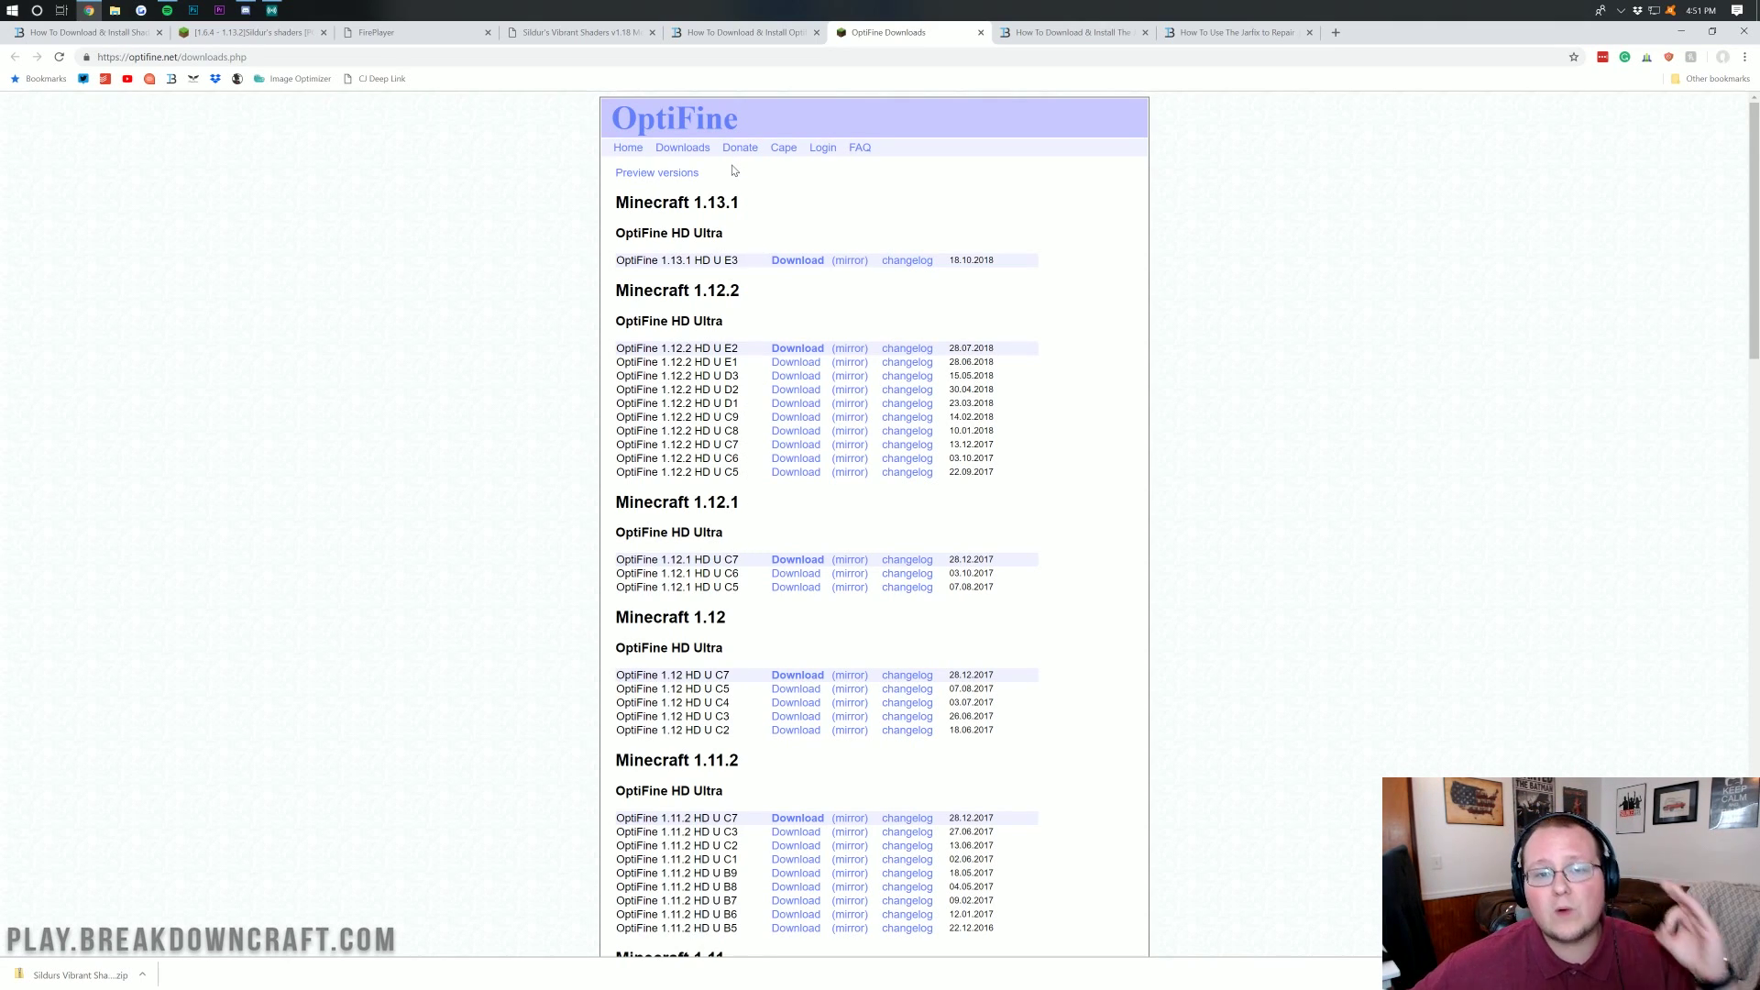
Download the OptiFine 1.13.2 HD U E4 pre3 preview jar via its mirror, keeping it despite the warning.
{"action": "left_click", "coordinate": [683, 176]}
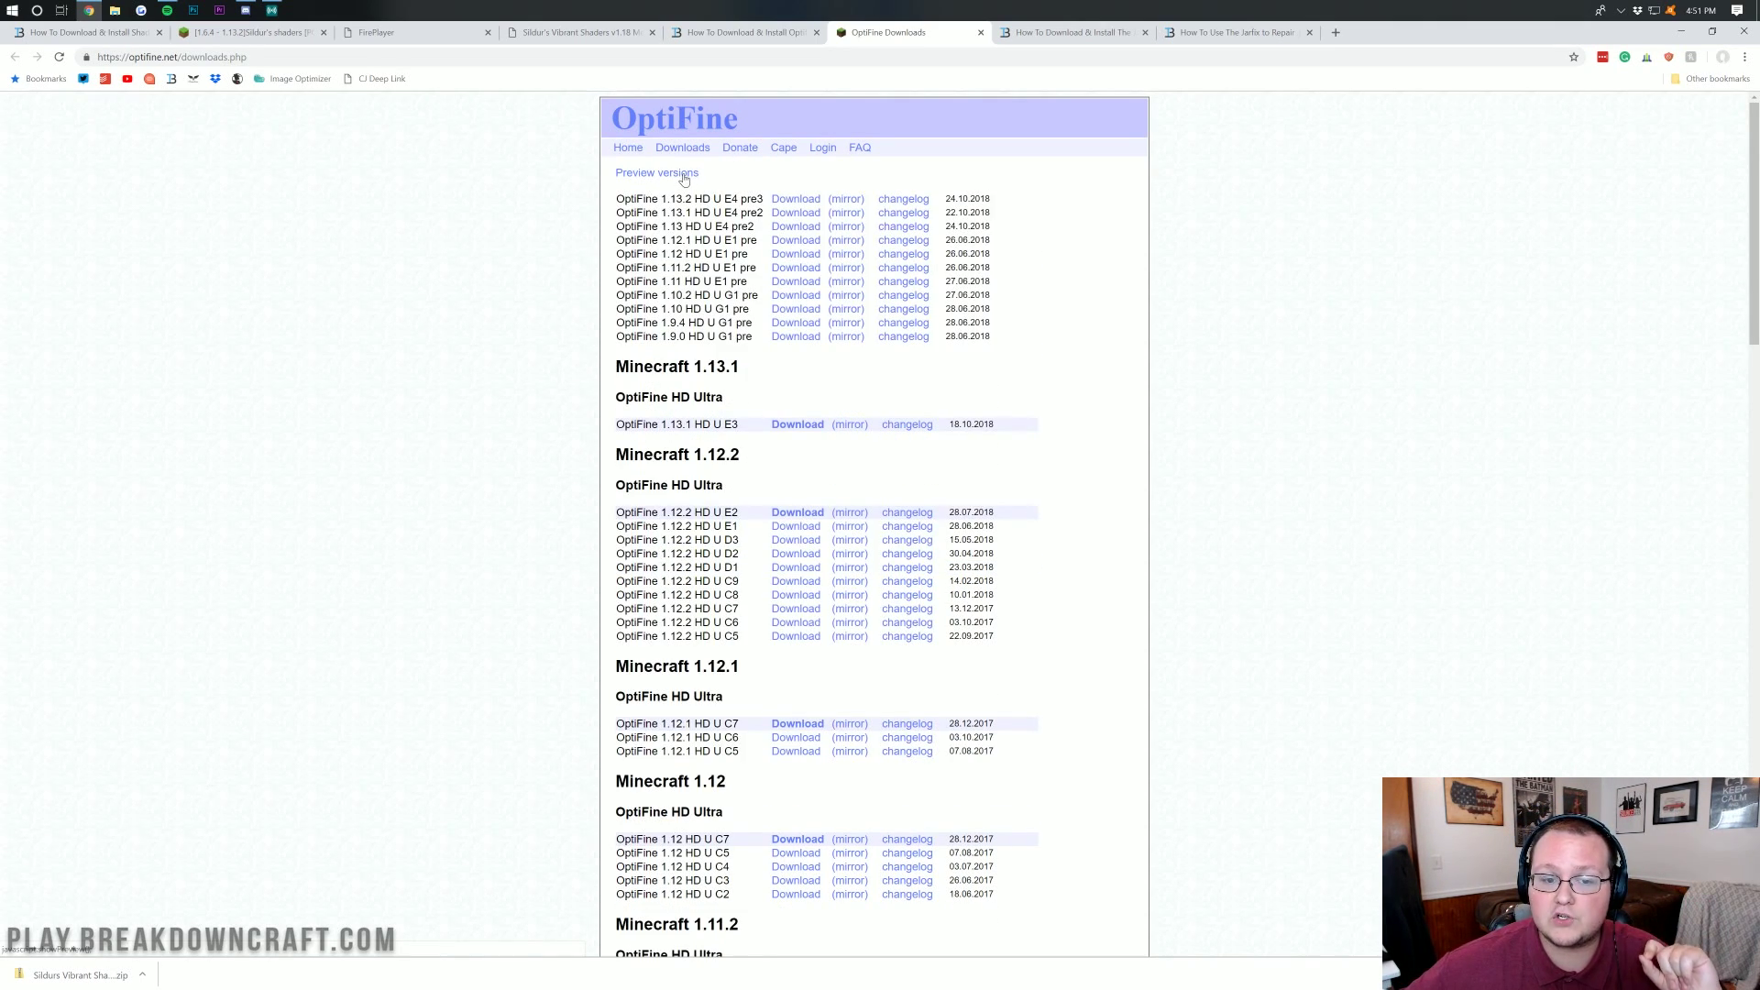
{"action": "left_click_drag", "start_coordinate": [616, 199], "coordinate": [759, 199]}
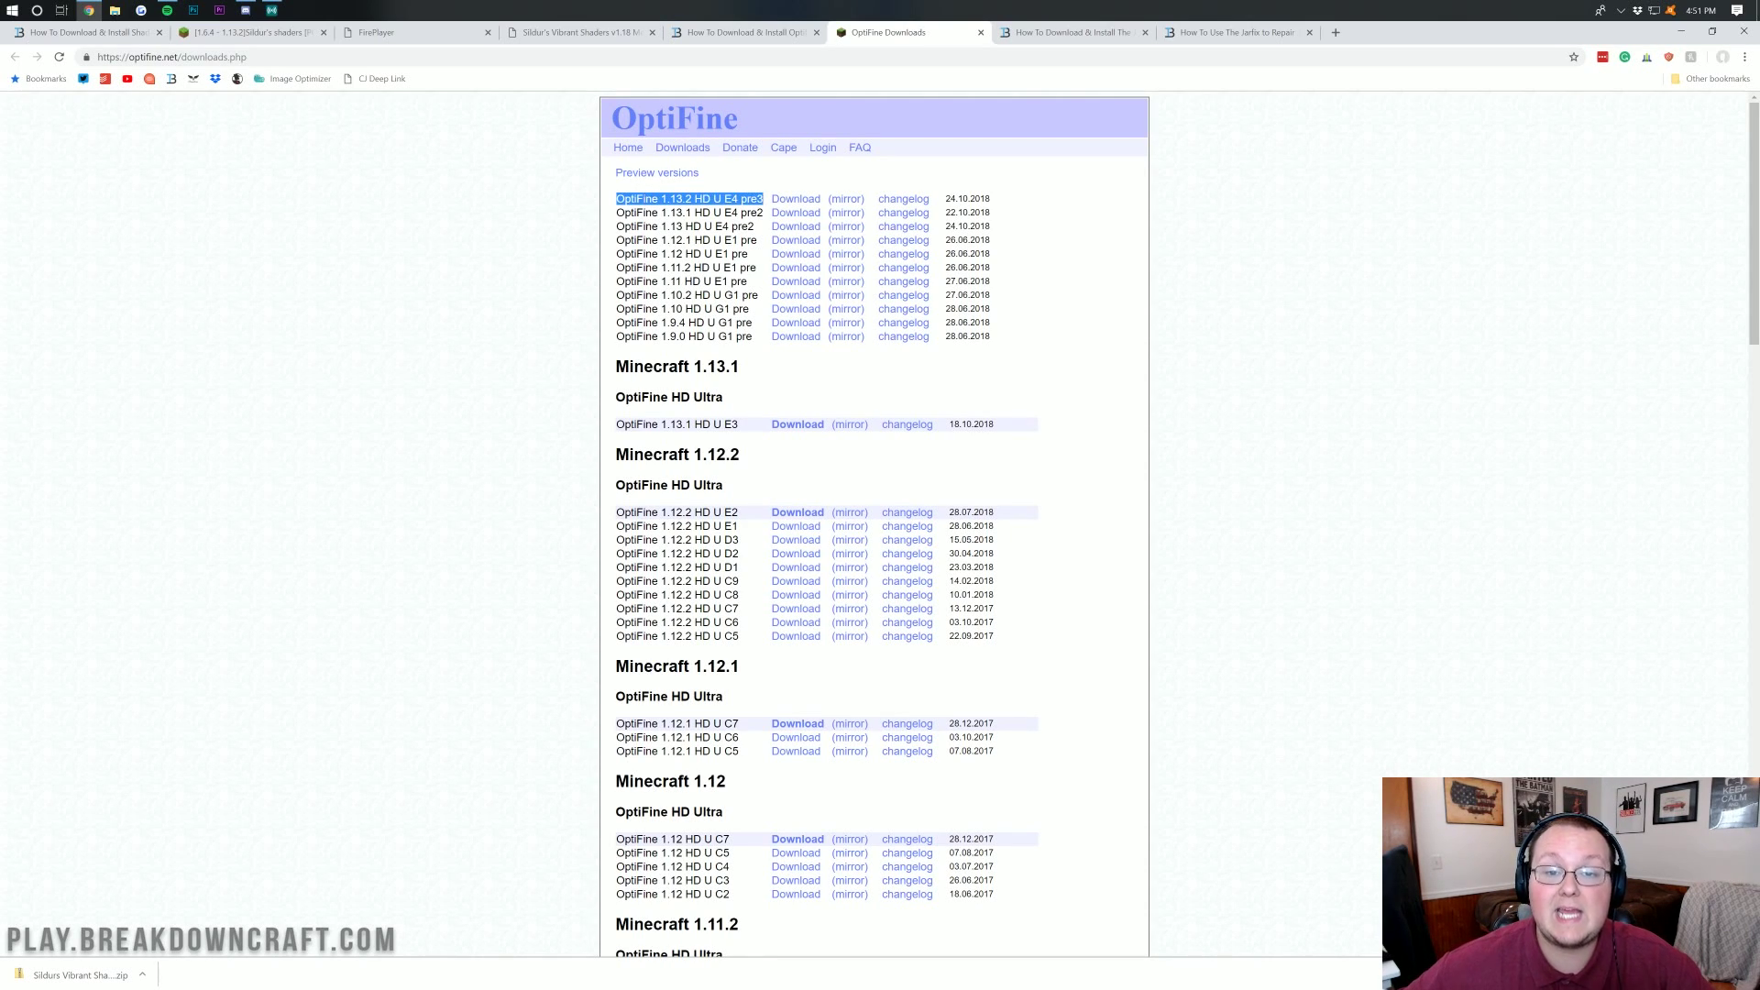
{"action": "left_click", "coordinate": [837, 203]}
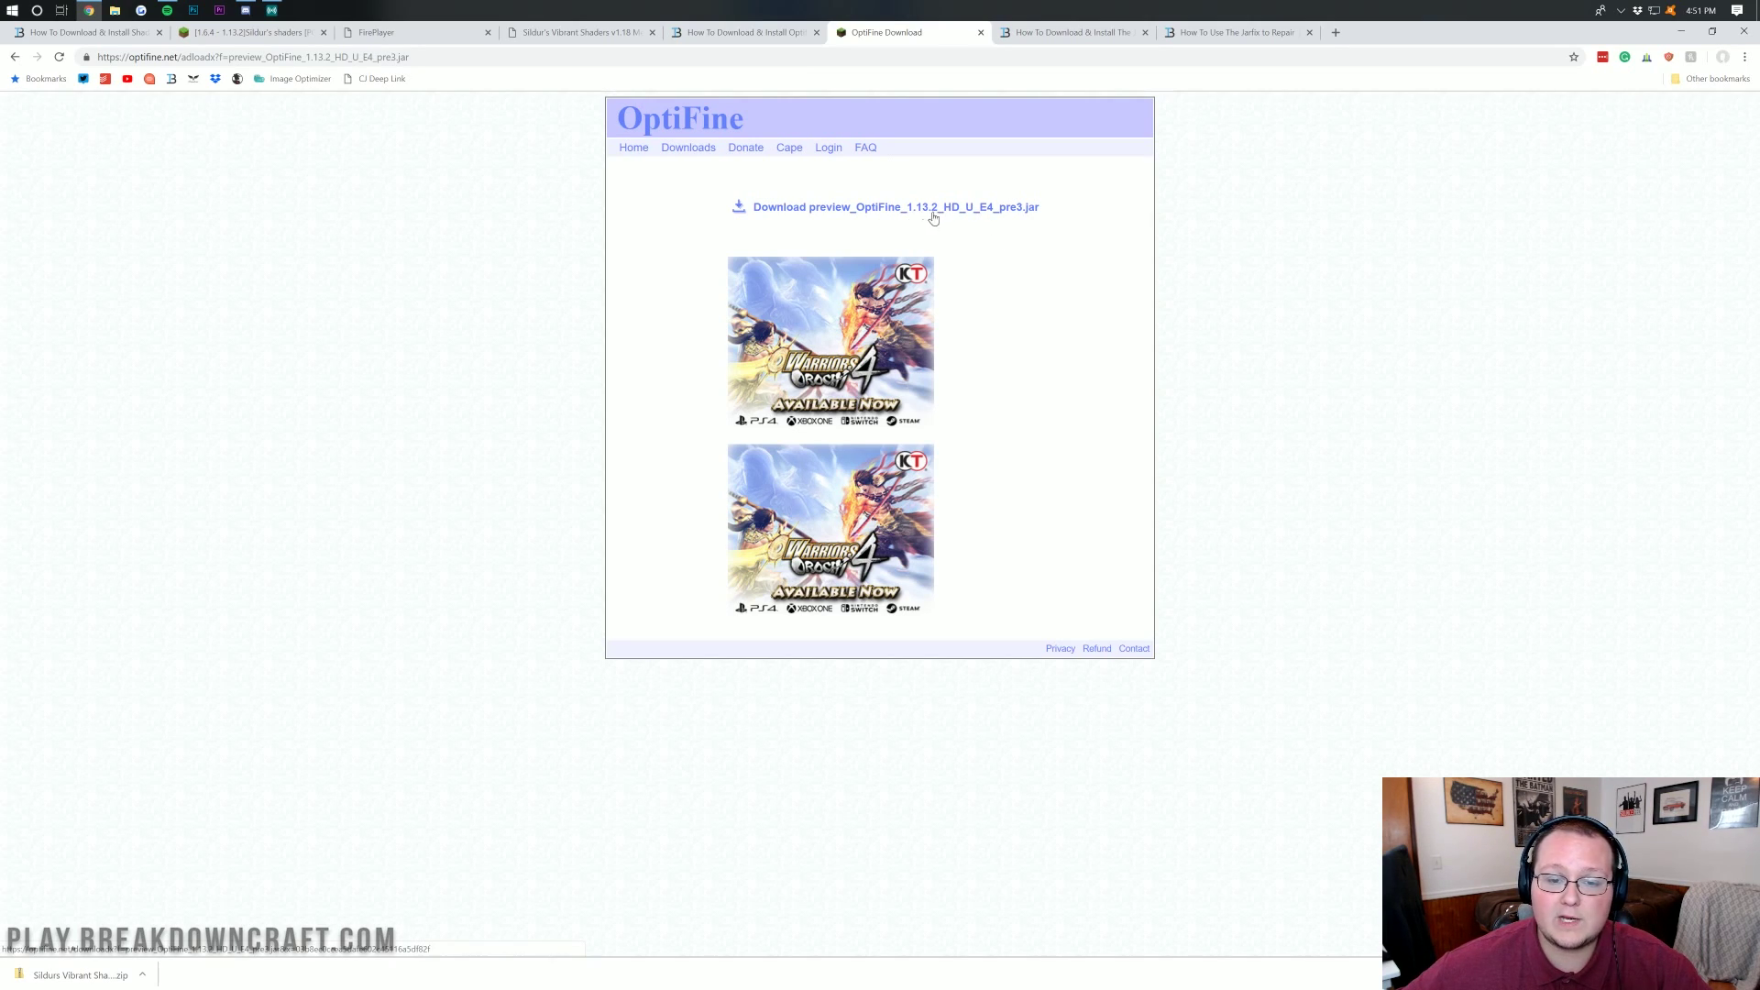
{"action": "left_click", "coordinate": [859, 212]}
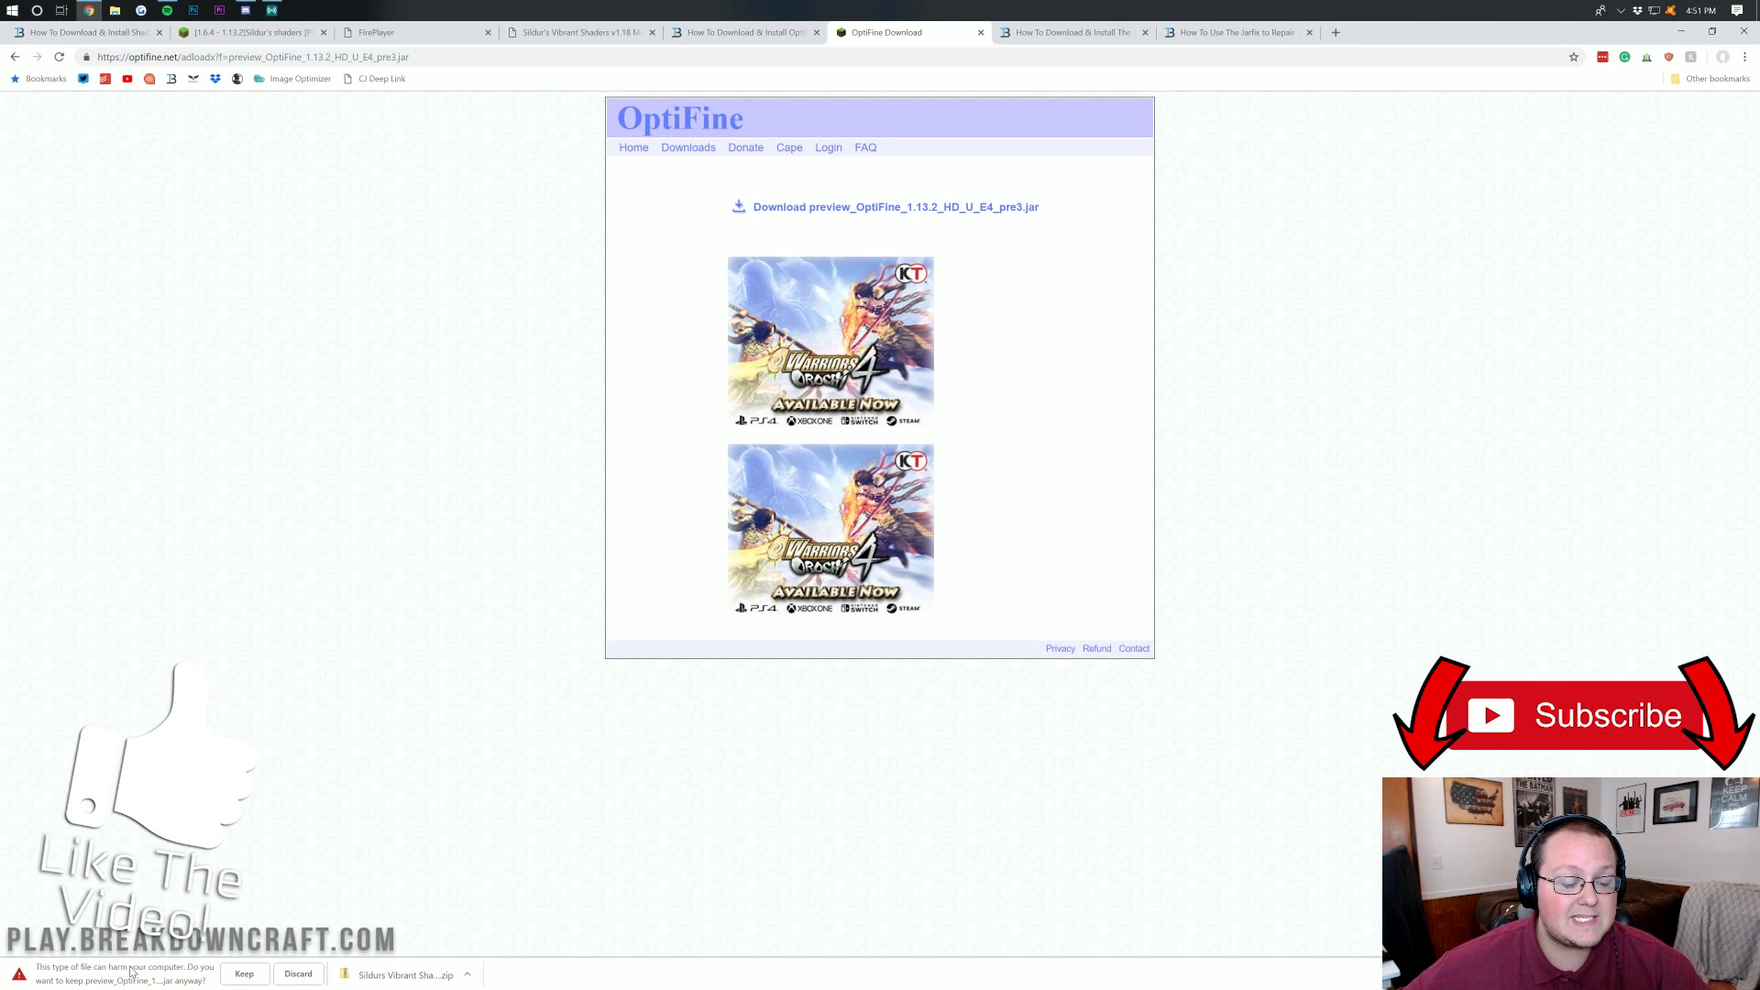
{"action": "left_click", "coordinate": [244, 974]}
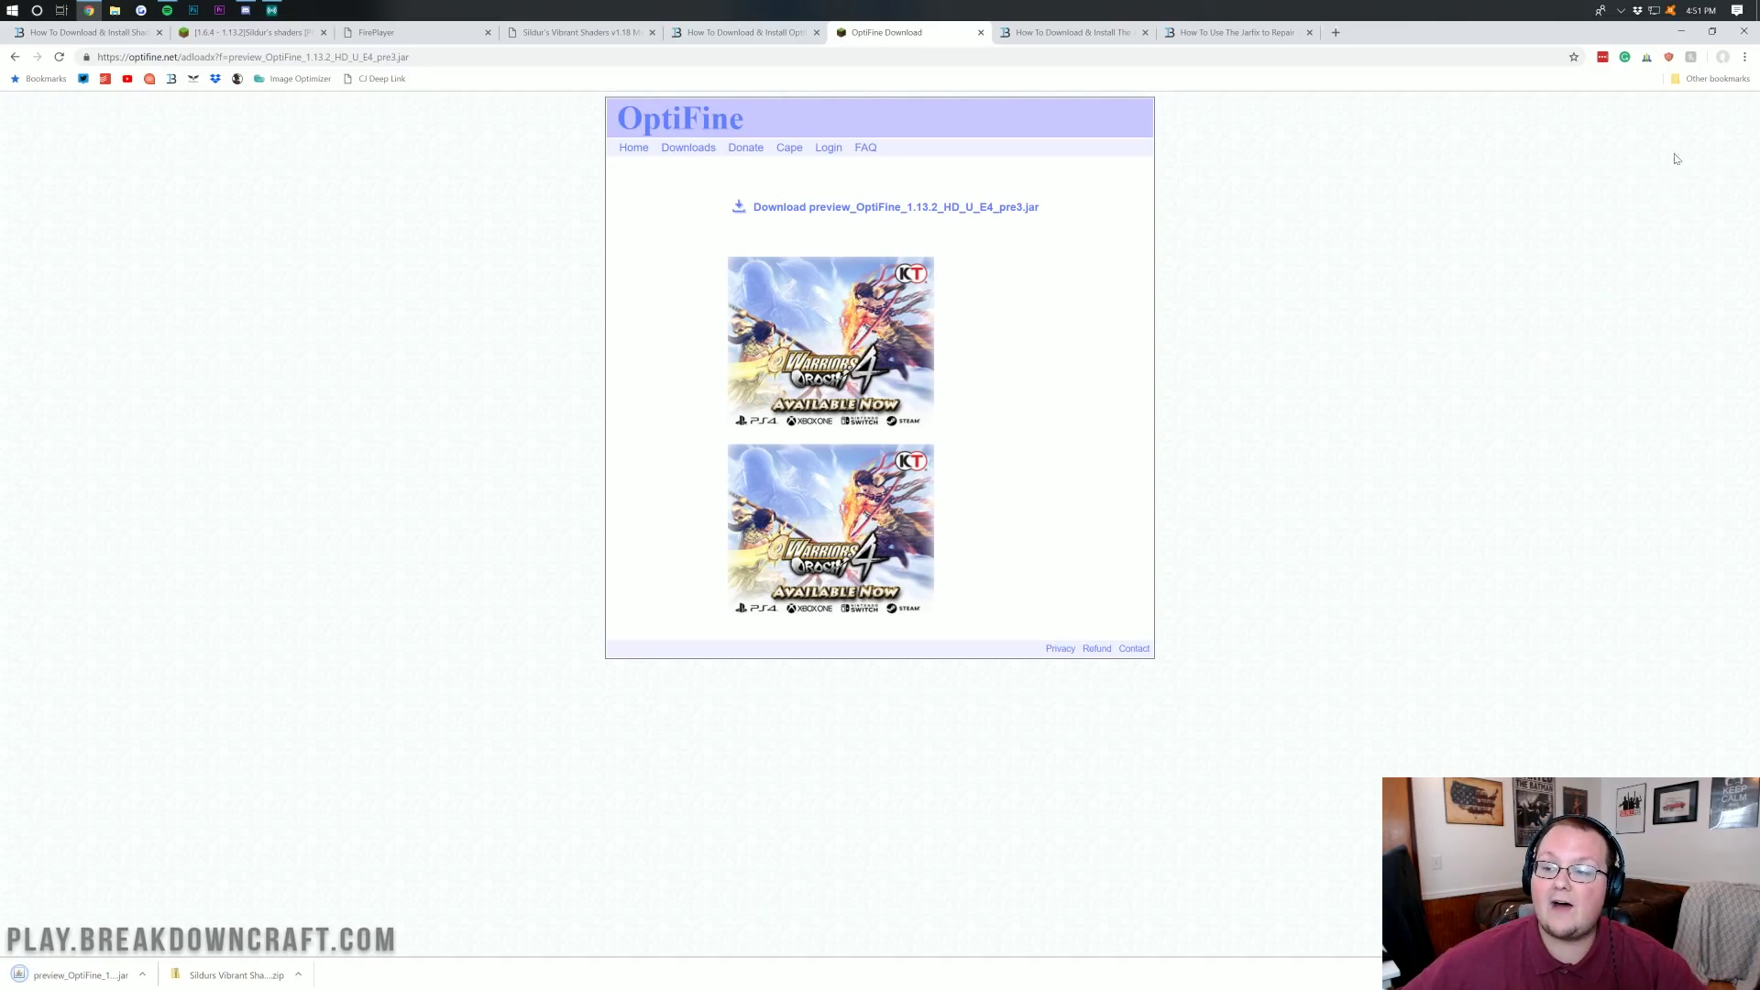
Minimize Chrome, move the desktop icons to the centre, and drag the folder over the Downloads window.
{"action": "left_click", "coordinate": [1679, 33]}
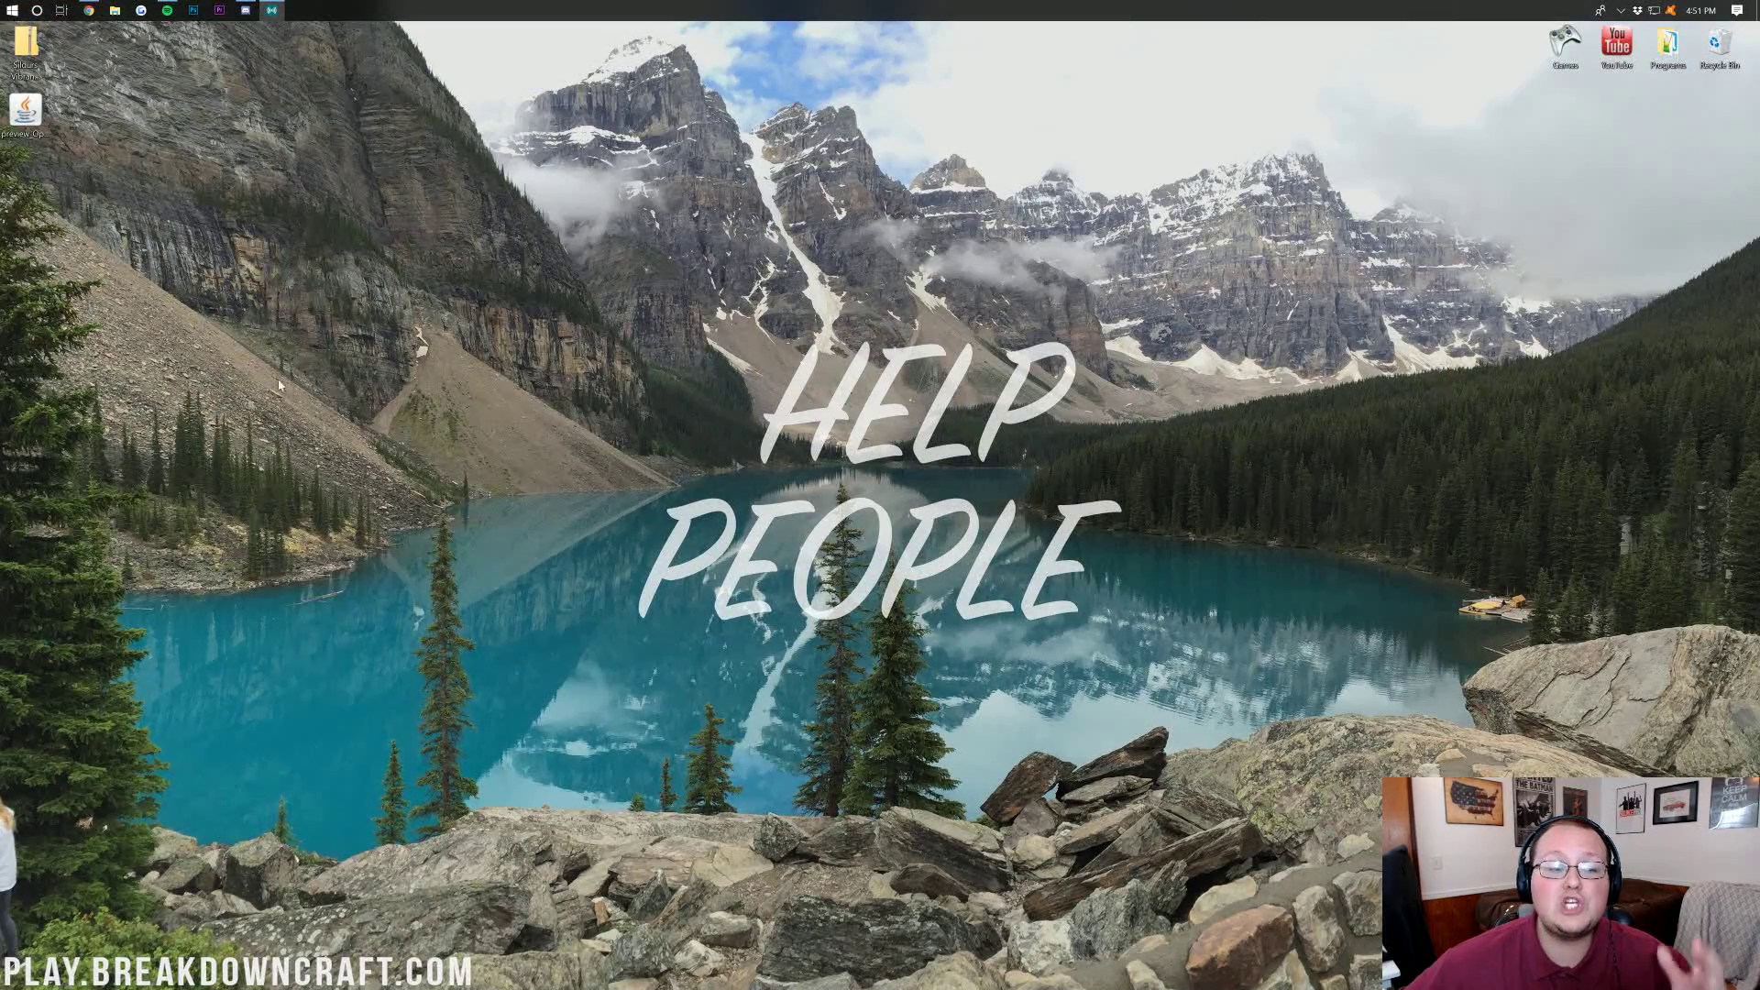
{"action": "left_click_drag", "start_coordinate": [133, 303], "coordinate": [744, 316]}
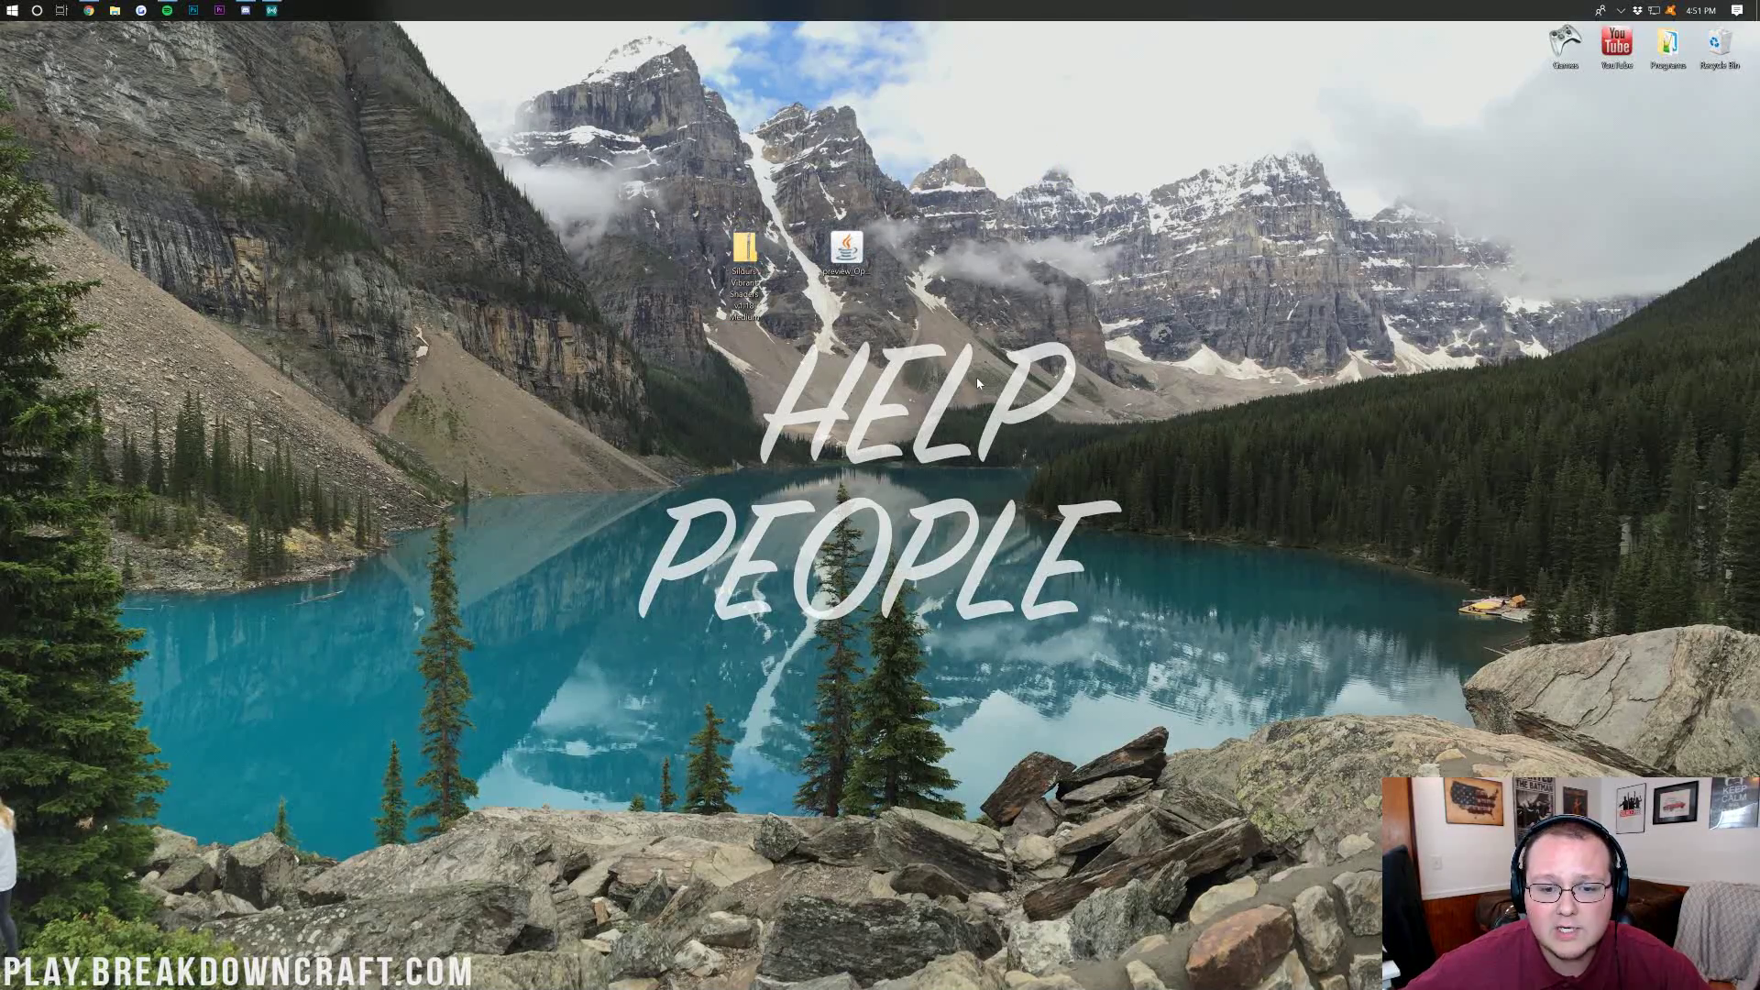
{"action": "left_click", "coordinate": [6, 7]}
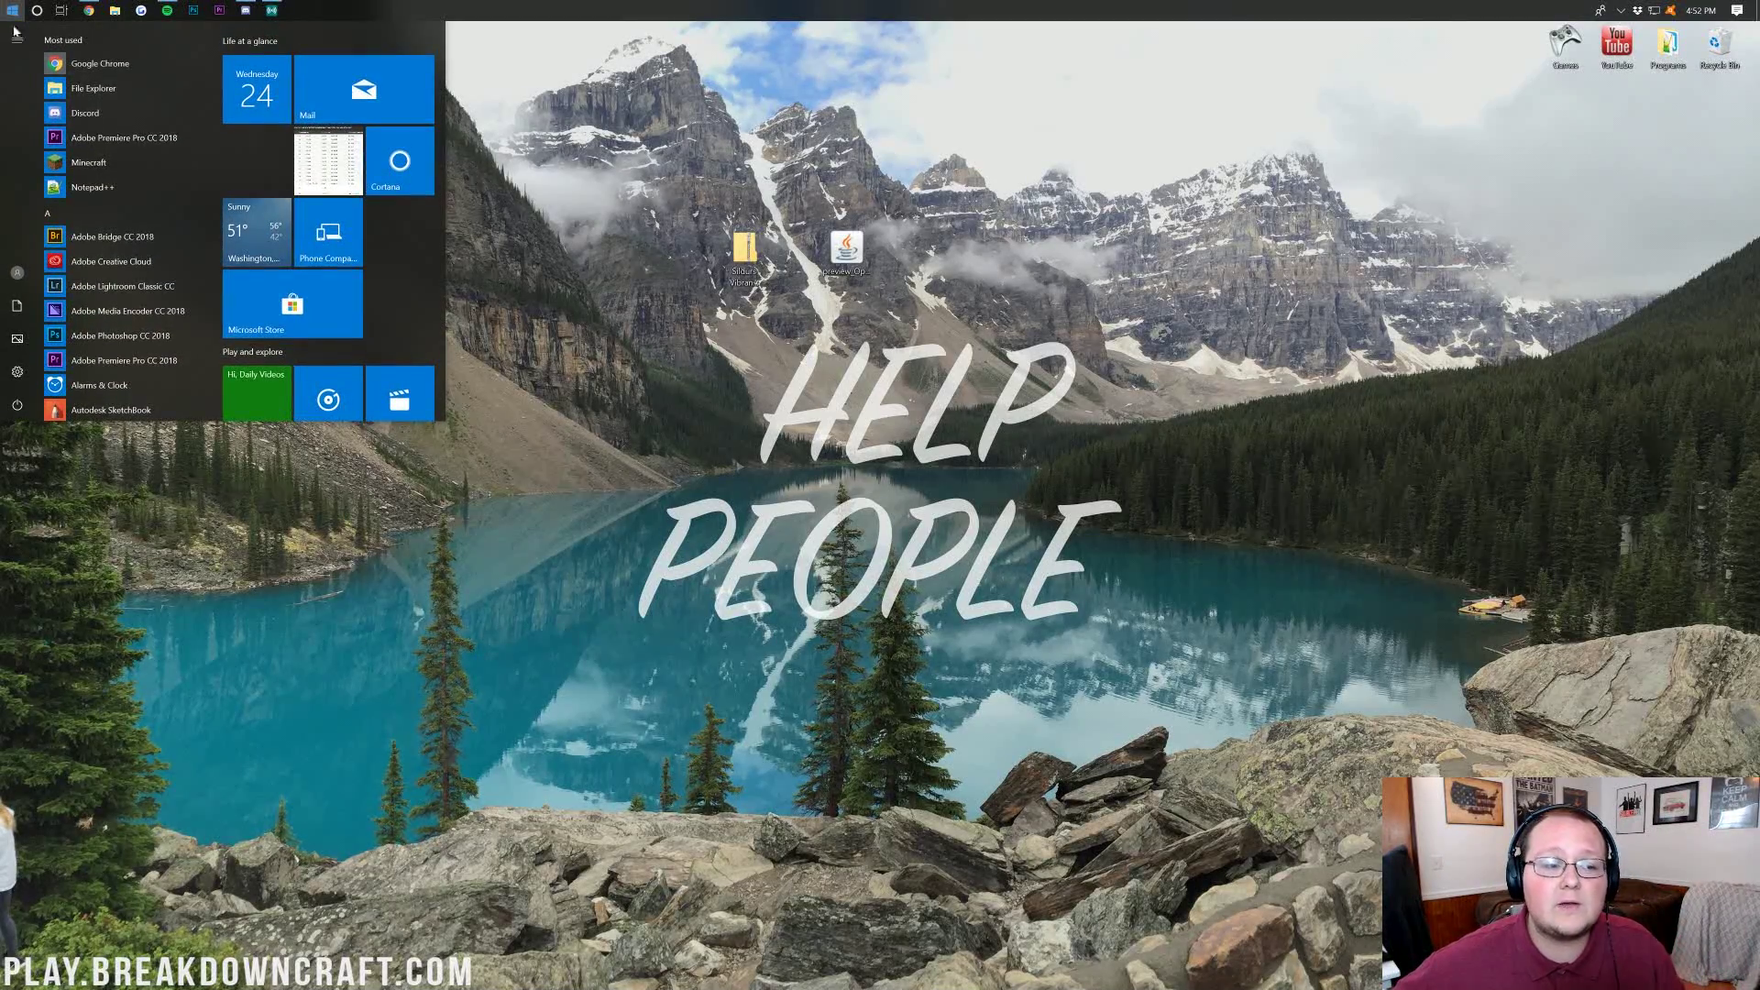
{"action": "type", "text": "downloads"}
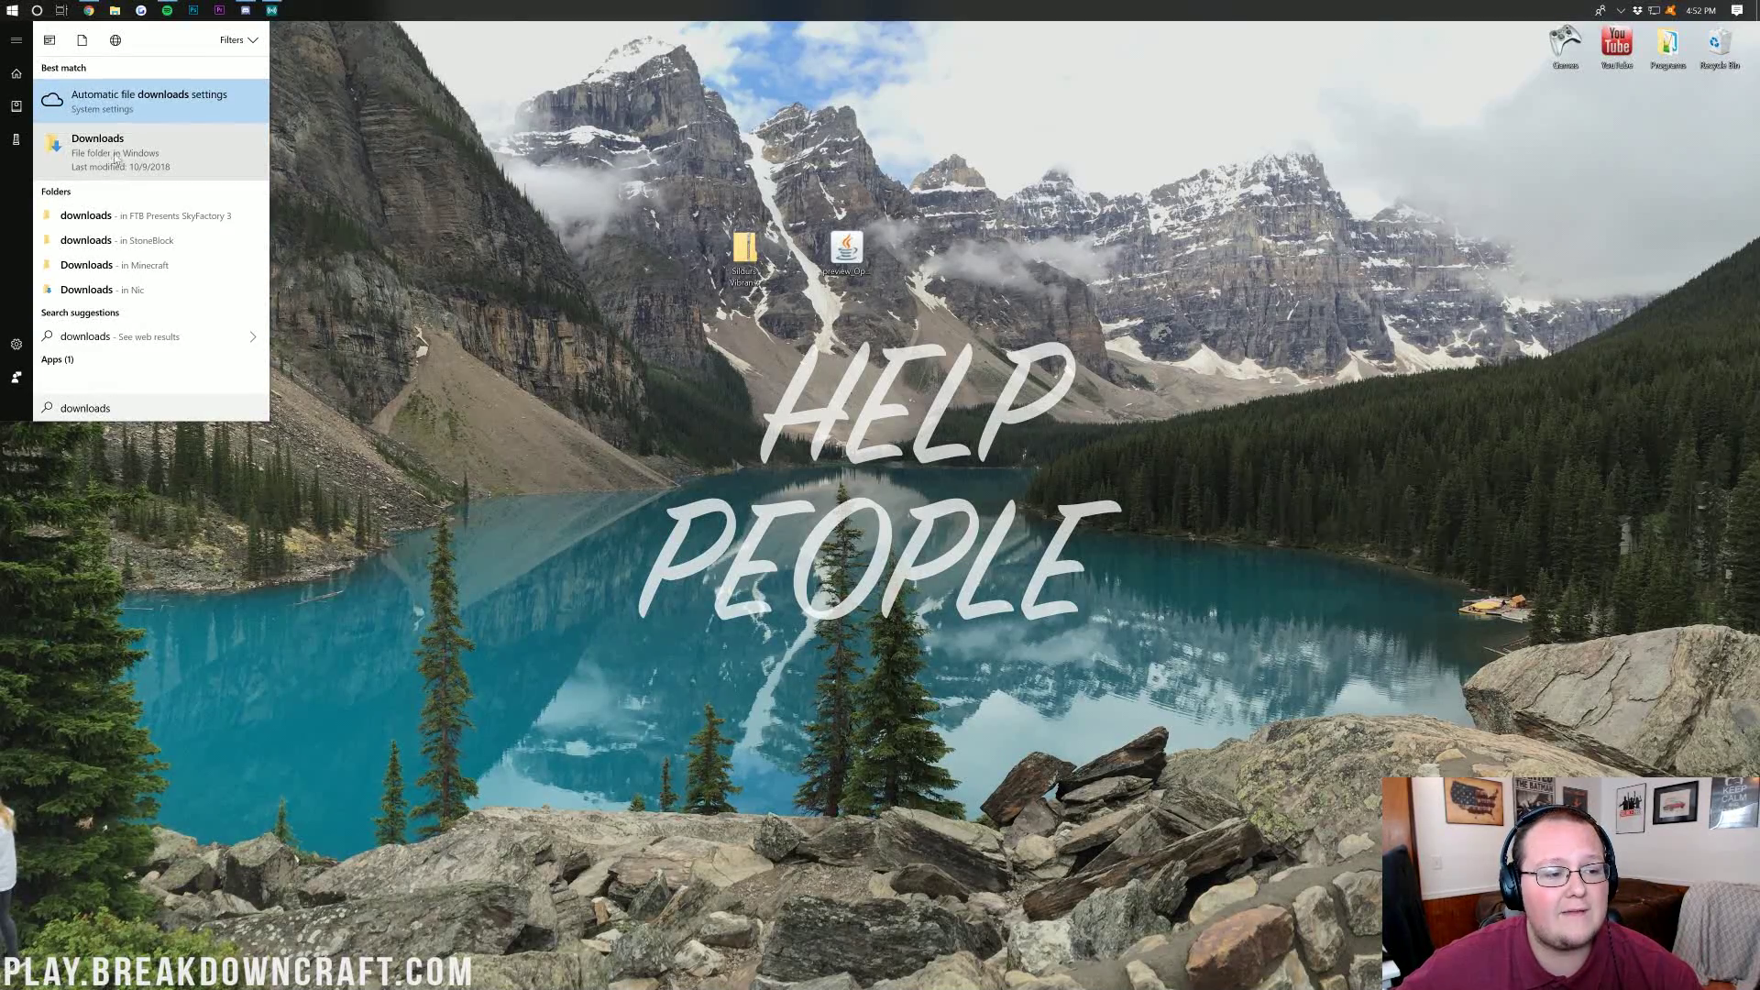
{"action": "left_click", "coordinate": [117, 160]}
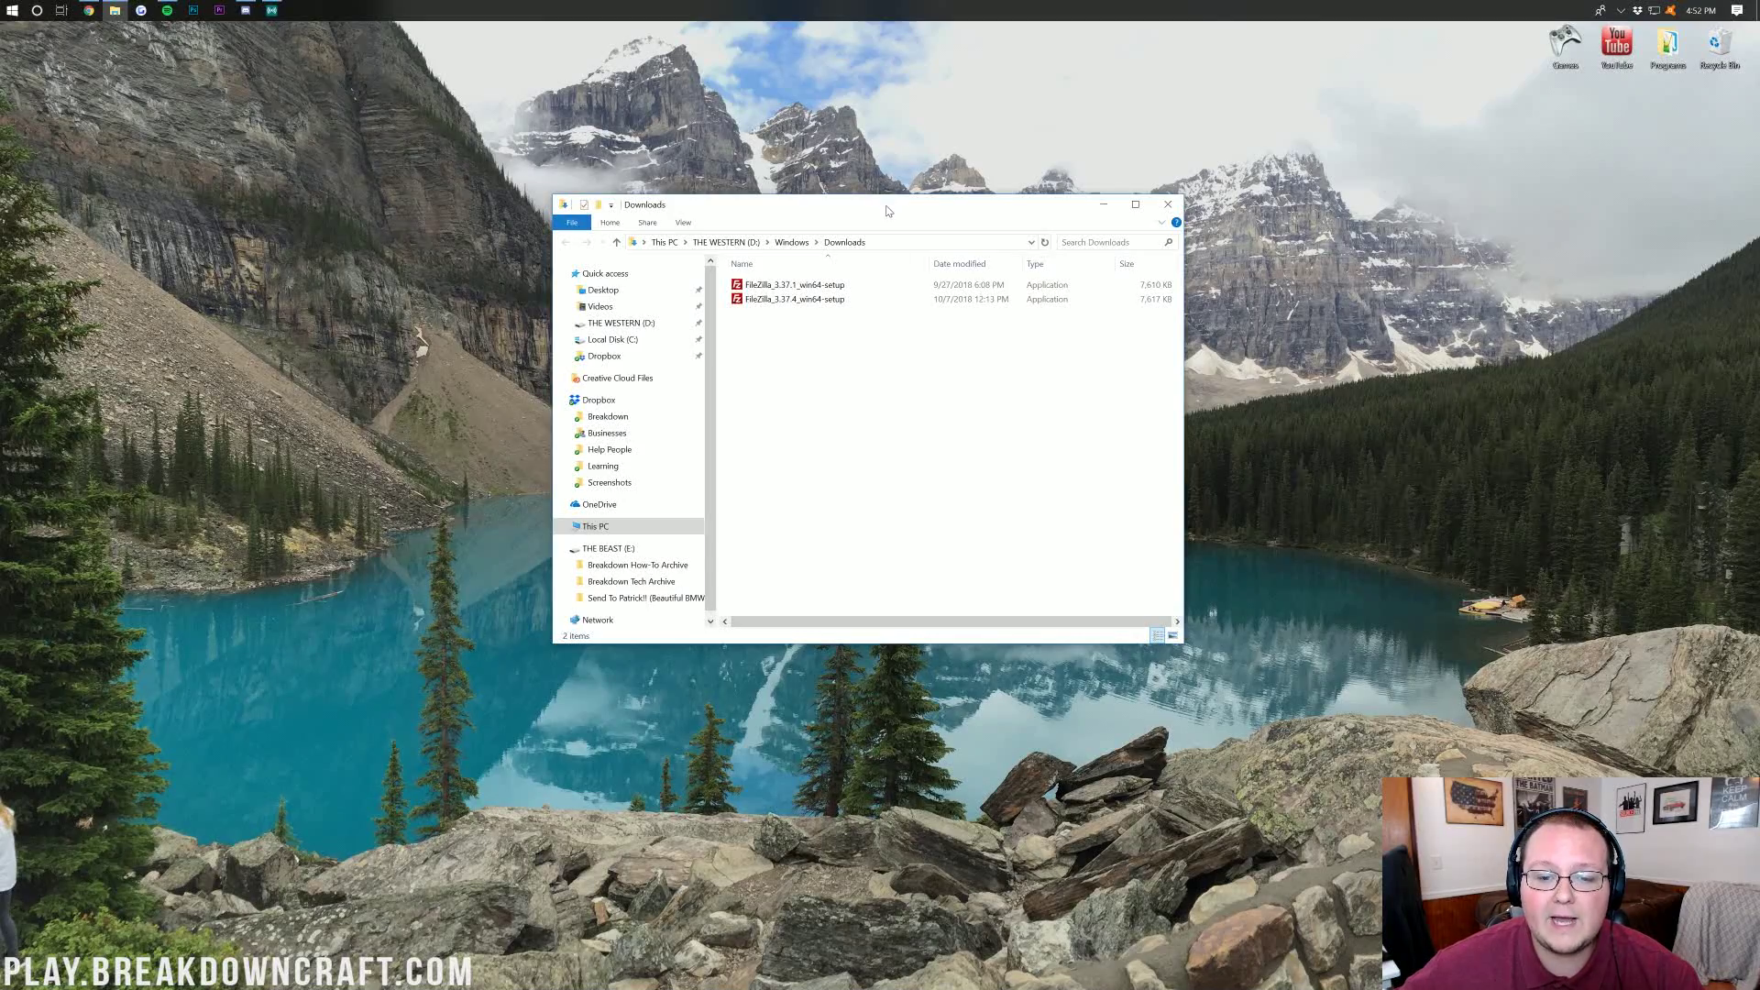
{"action": "left_click_drag", "start_coordinate": [885, 211], "coordinate": [852, 323]}
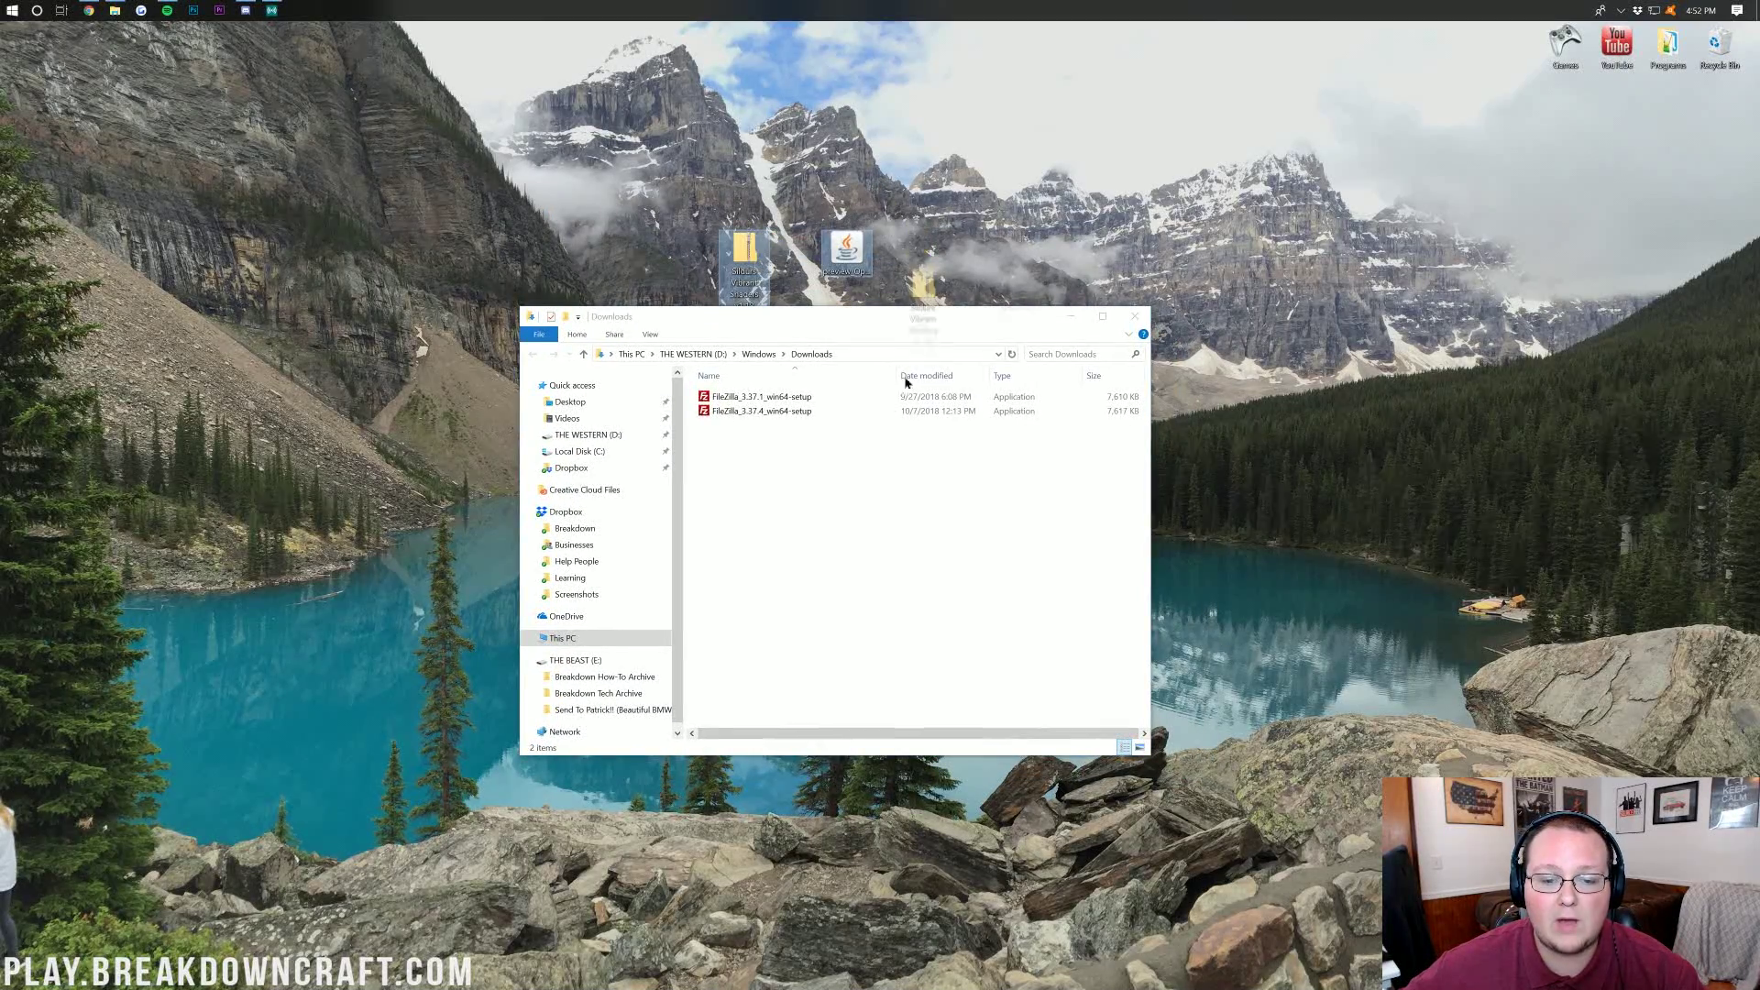
{"action": "left_click_drag", "start_coordinate": [906, 383], "coordinate": [1052, 280]}
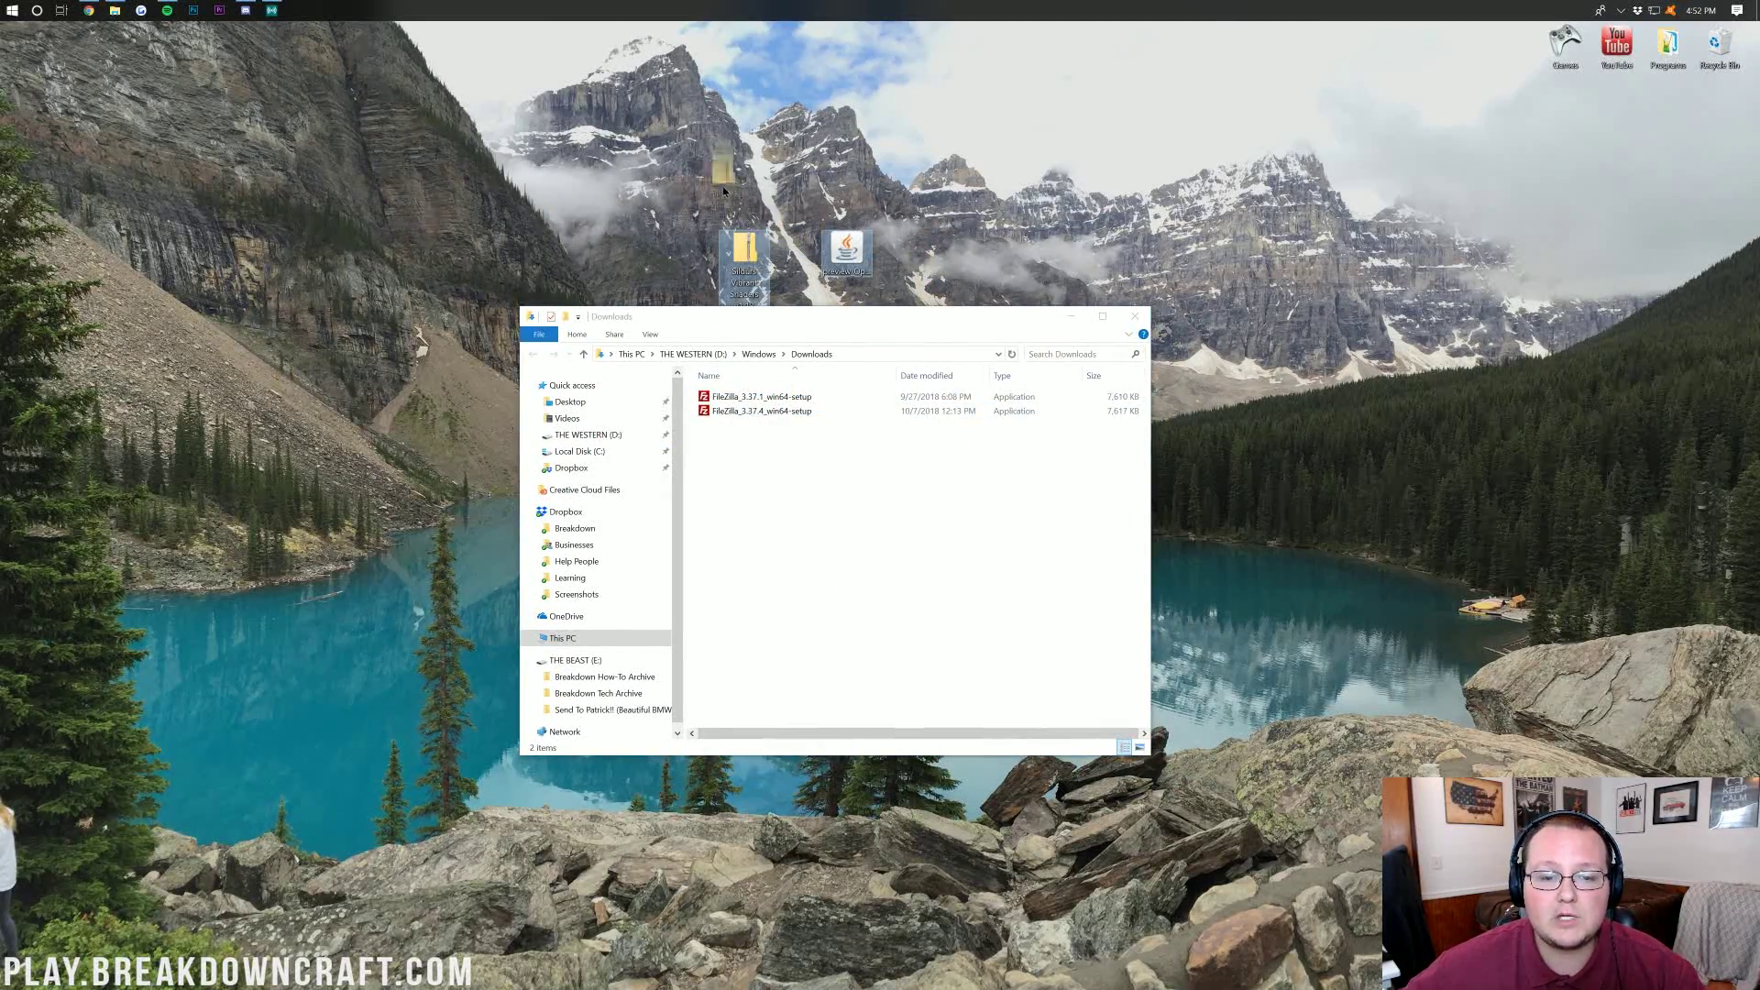
{"action": "left_click", "coordinate": [1134, 315]}
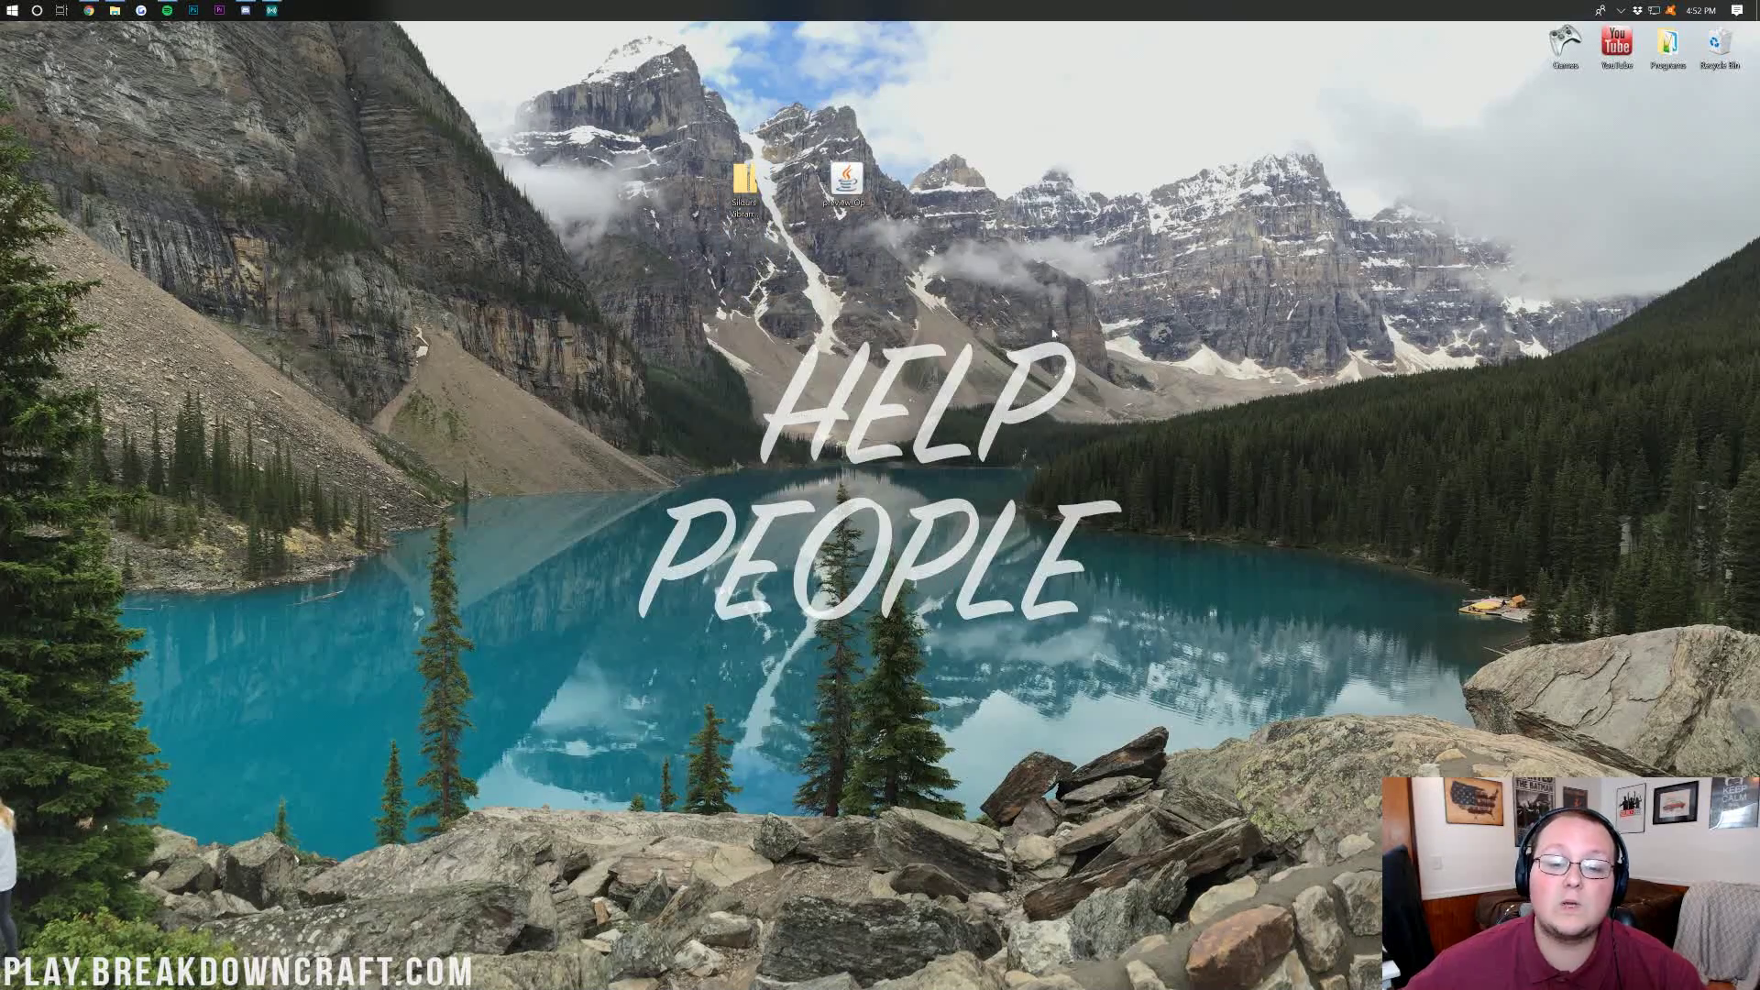
Check the Java file's Open with choices, cancel, and bring Chrome back up.
{"action": "left_click", "coordinate": [845, 184]}
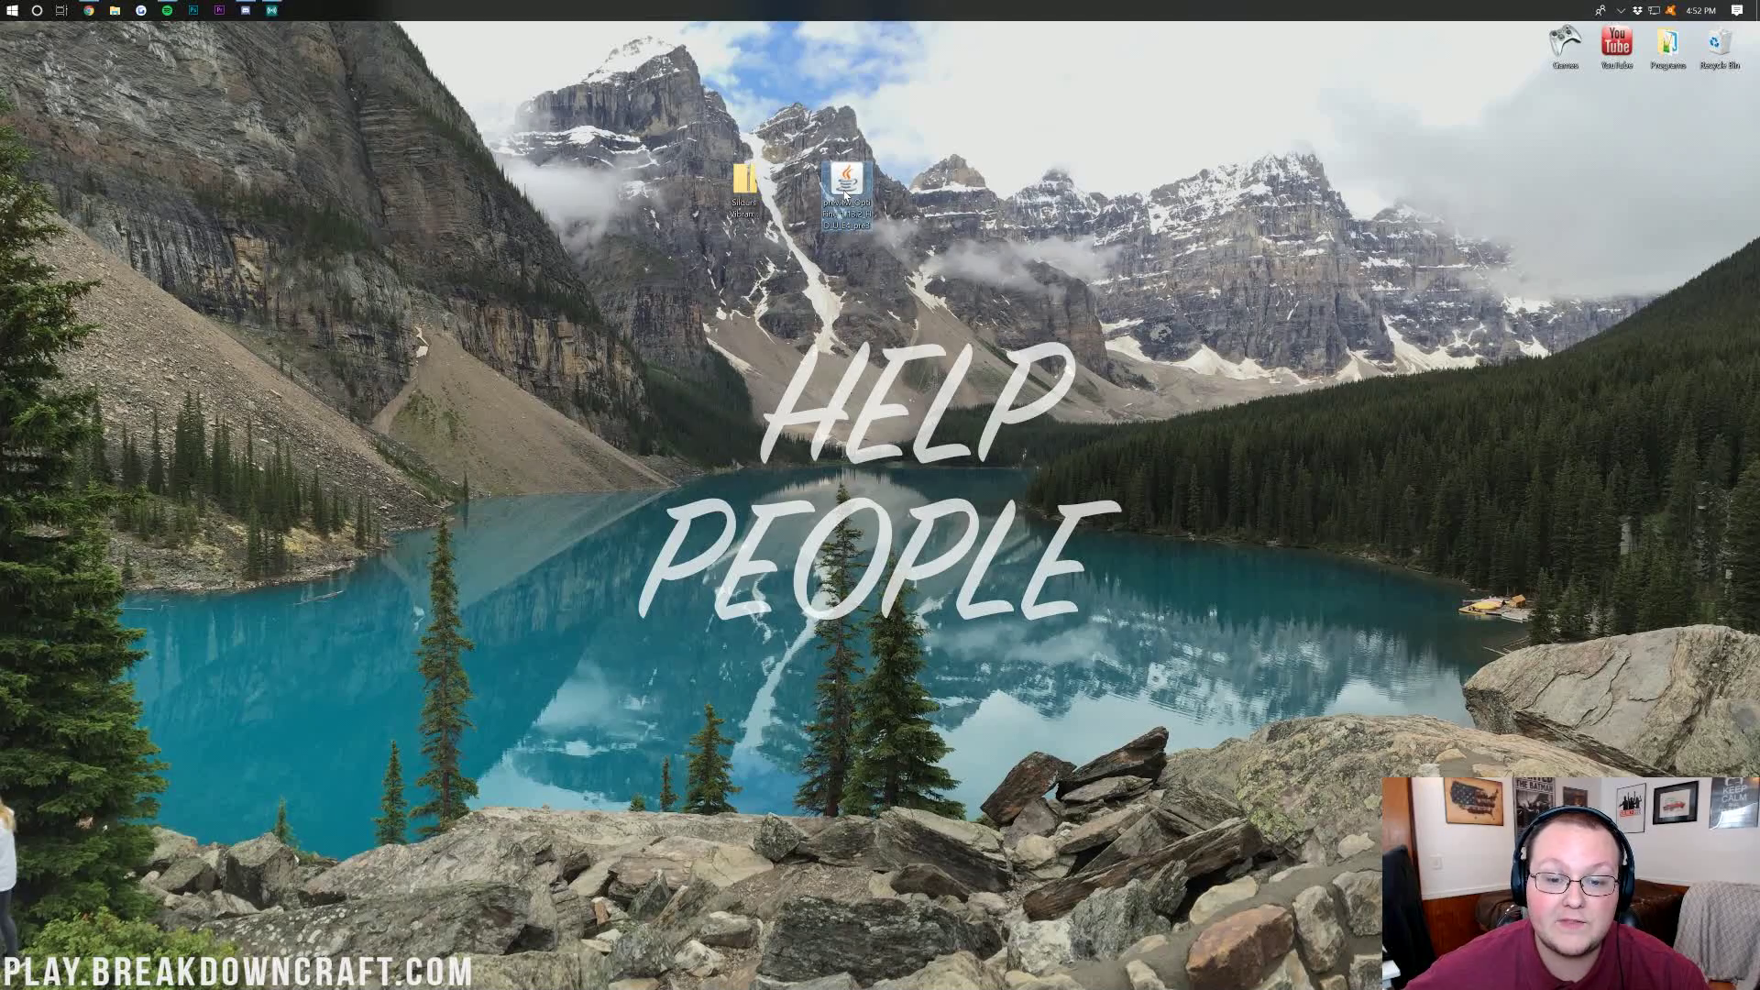
{"action": "right_click", "coordinate": [844, 188]}
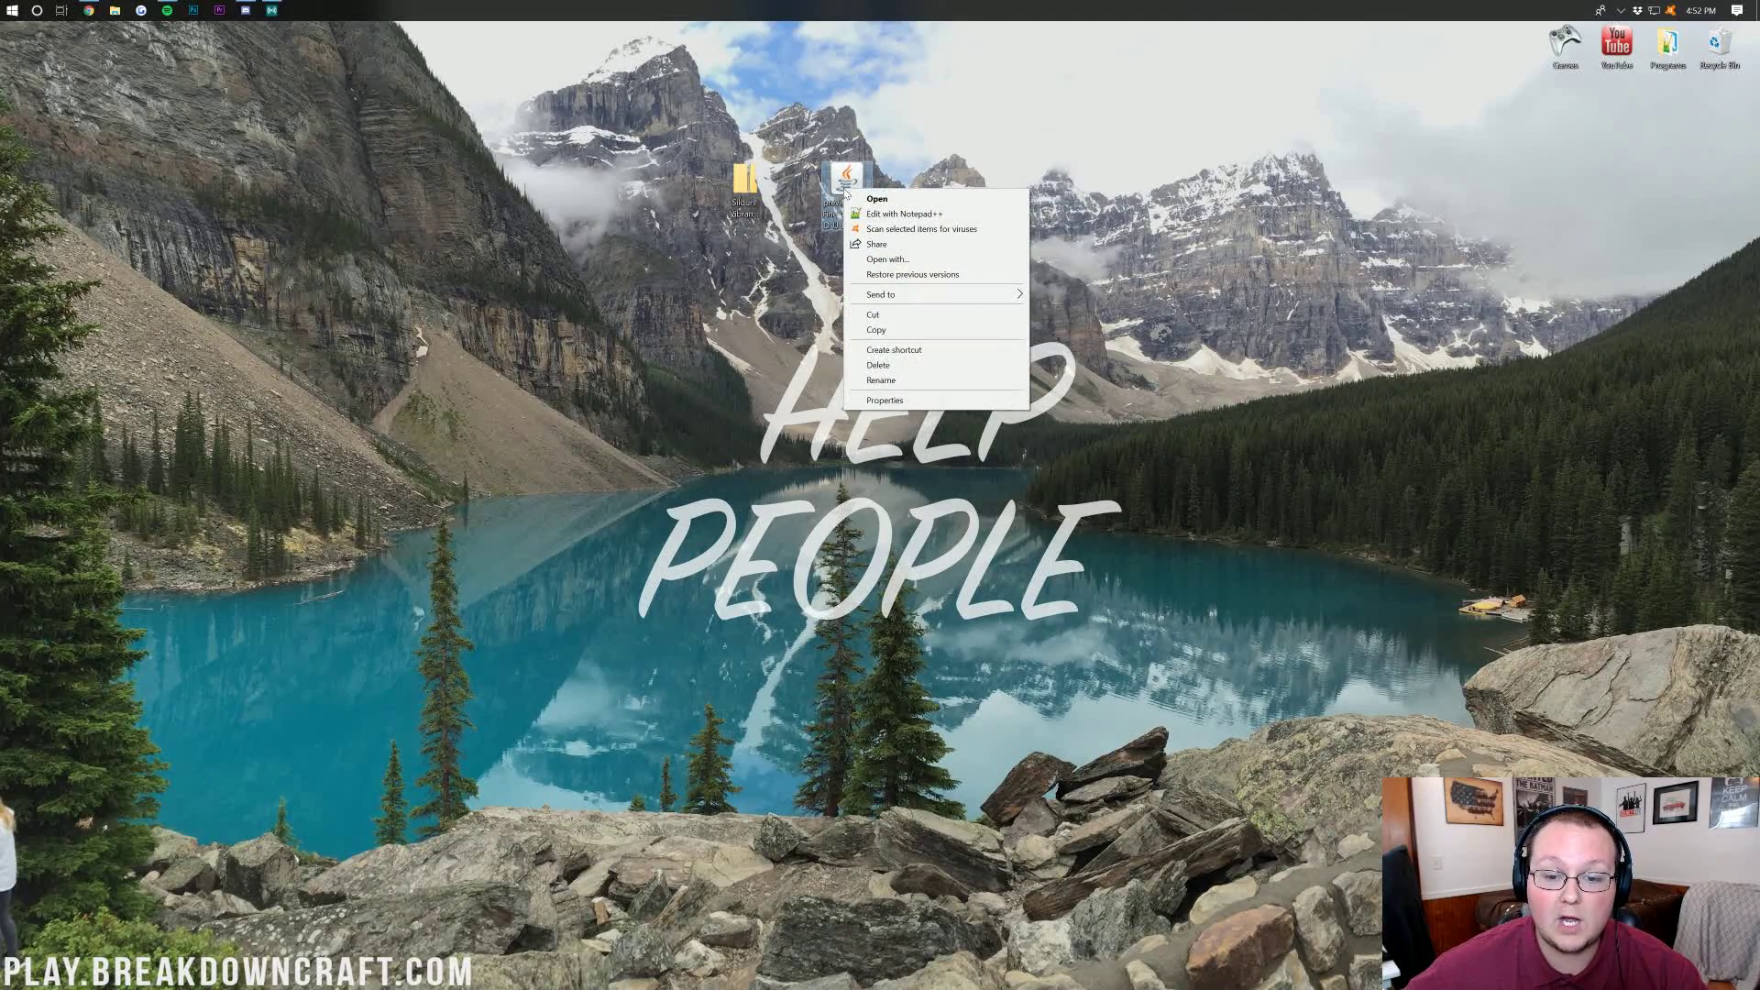
{"action": "left_click", "coordinate": [892, 260]}
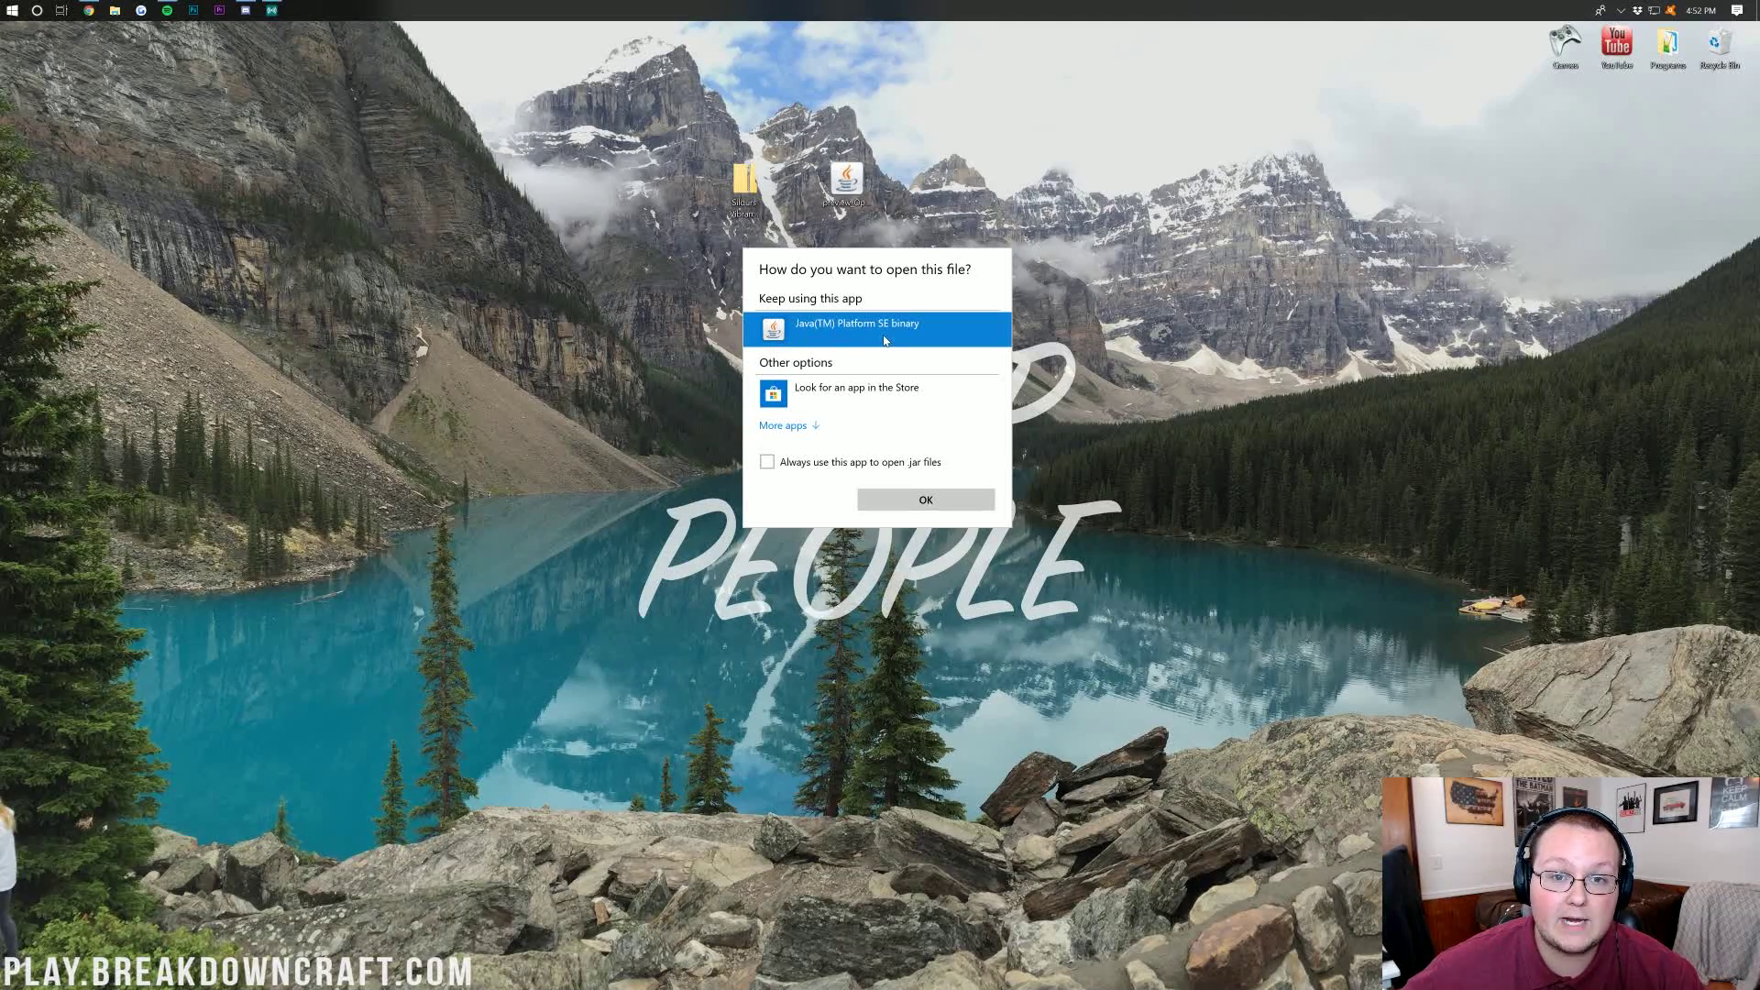
{"action": "key", "text": "Escape"}
{"action": "left_click", "coordinate": [88, 10]}
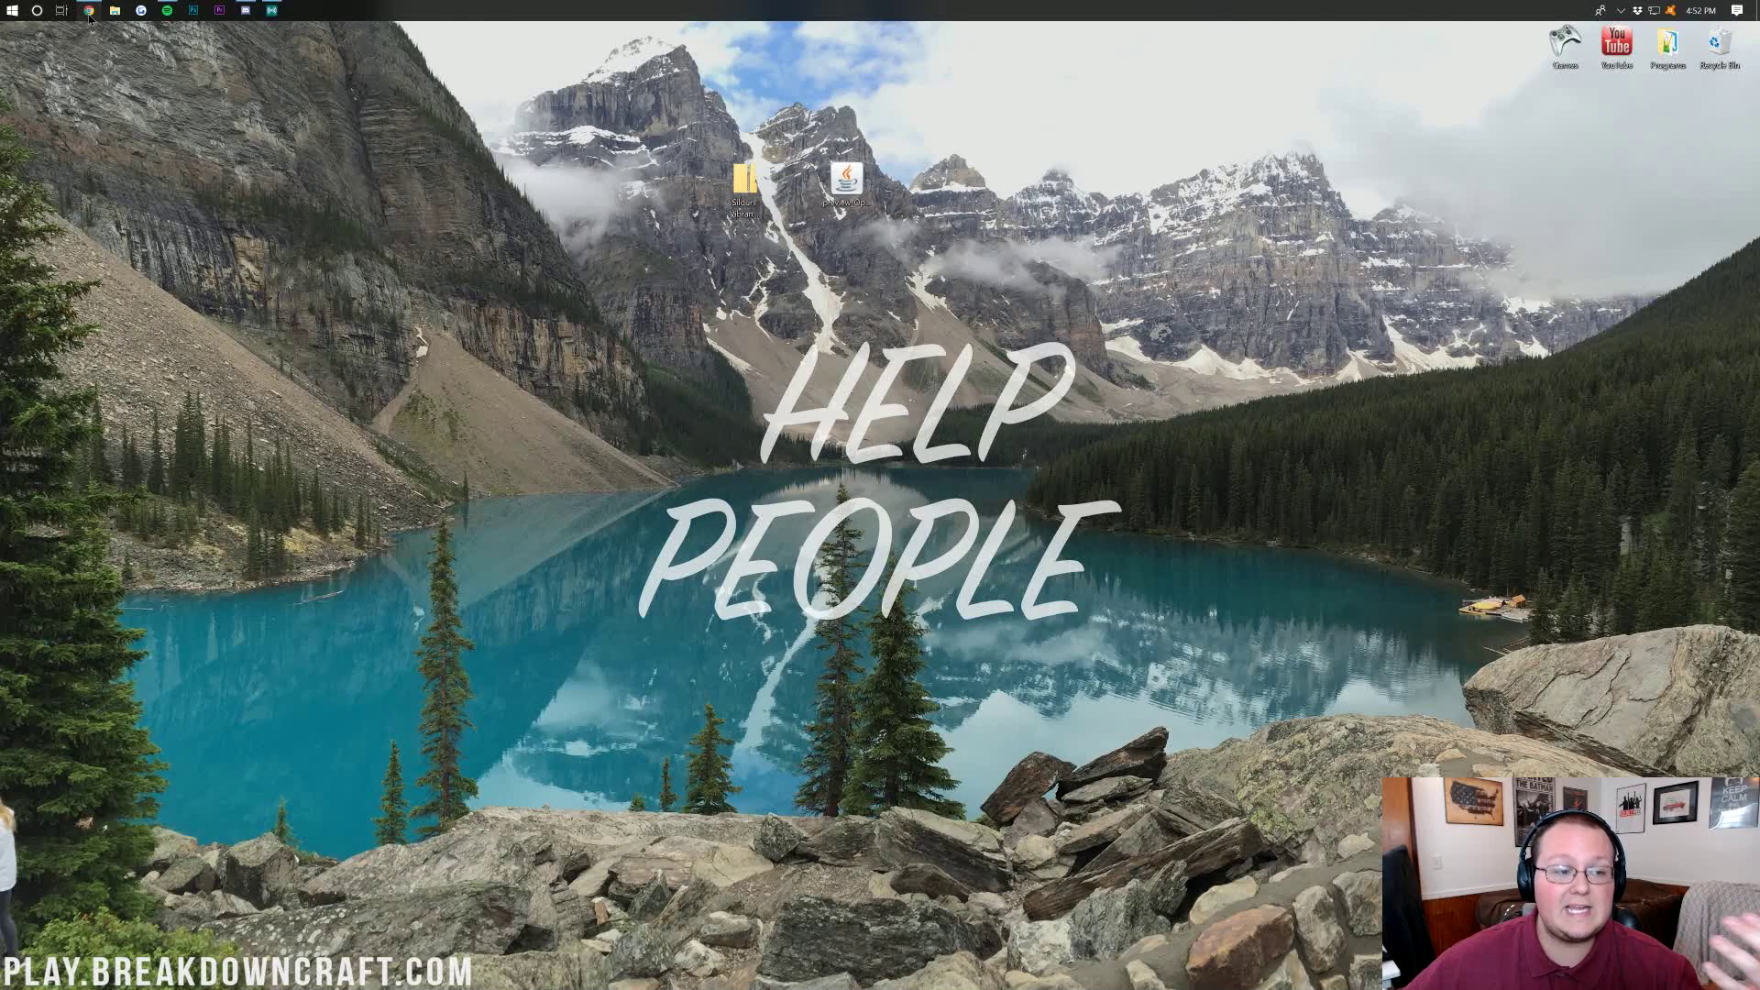
Switch to TheBreakdown.xyz's Java SE Development Kit guide and scroll through its install steps.
{"action": "left_click", "coordinate": [1082, 29]}
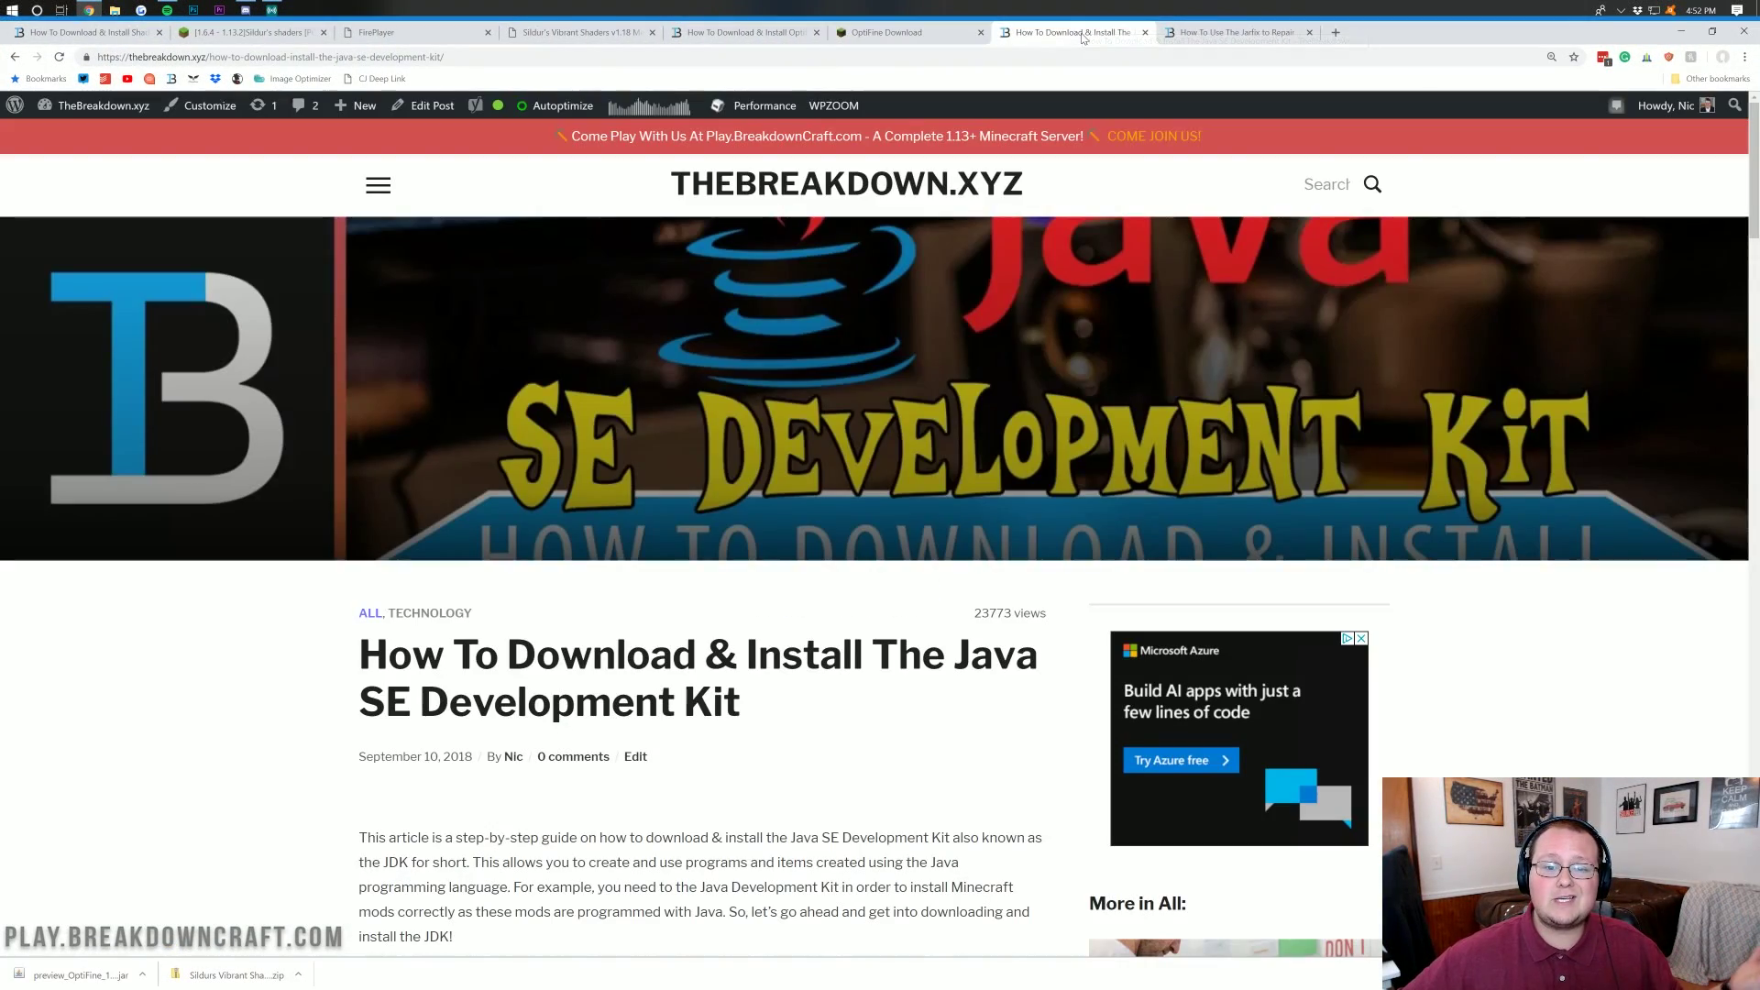
{"action": "scroll", "coordinate": [938, 436], "scroll_direction": "down", "scroll_amount": 10}
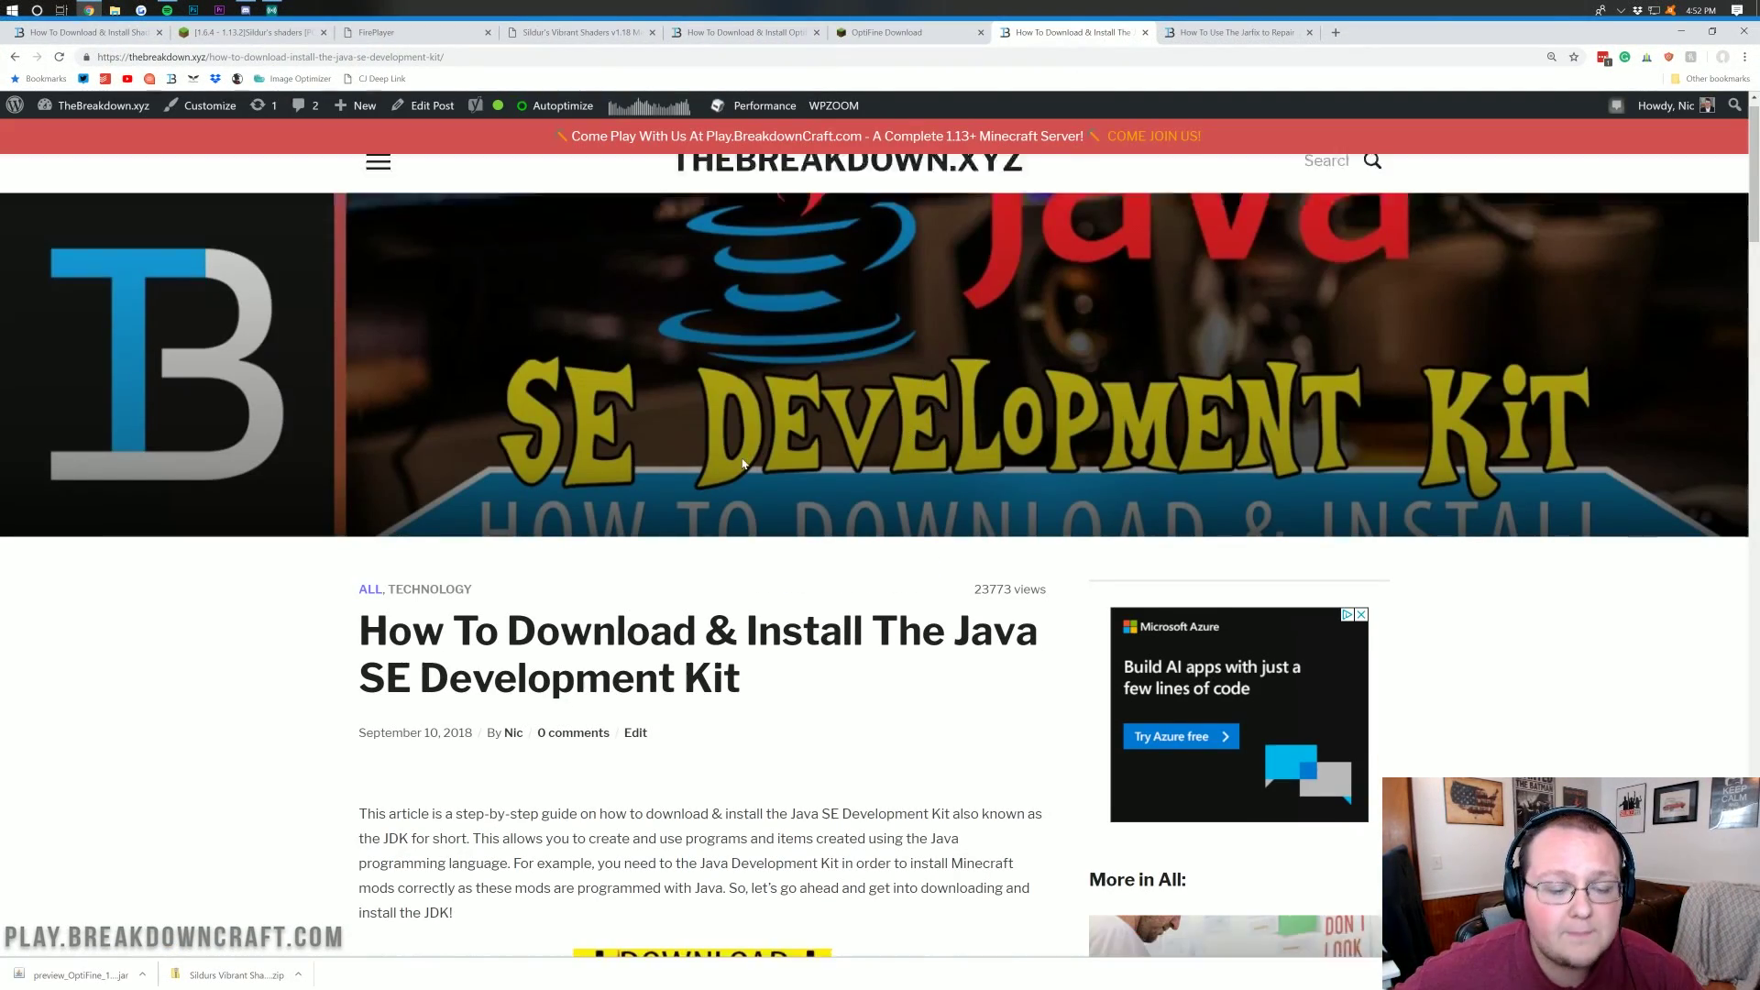
{"action": "scroll", "coordinate": [725, 446], "scroll_direction": "up", "scroll_amount": 7}
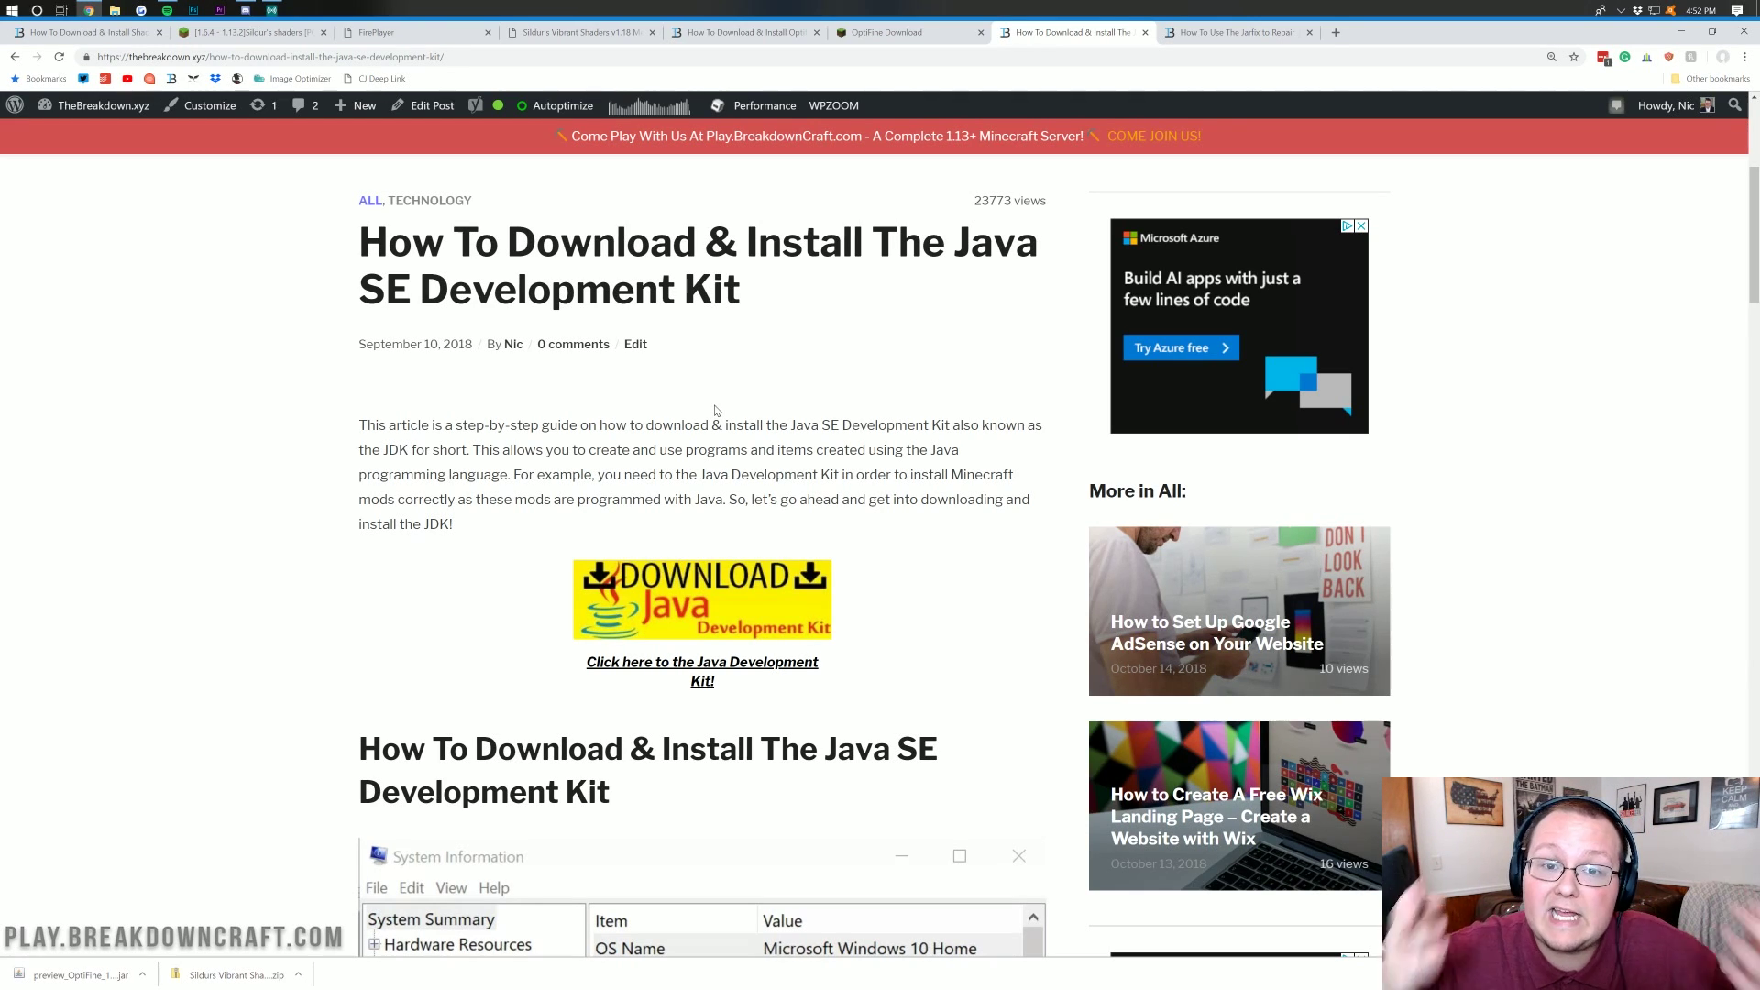
{"action": "scroll", "coordinate": [721, 416], "scroll_direction": "down", "scroll_amount": 10}
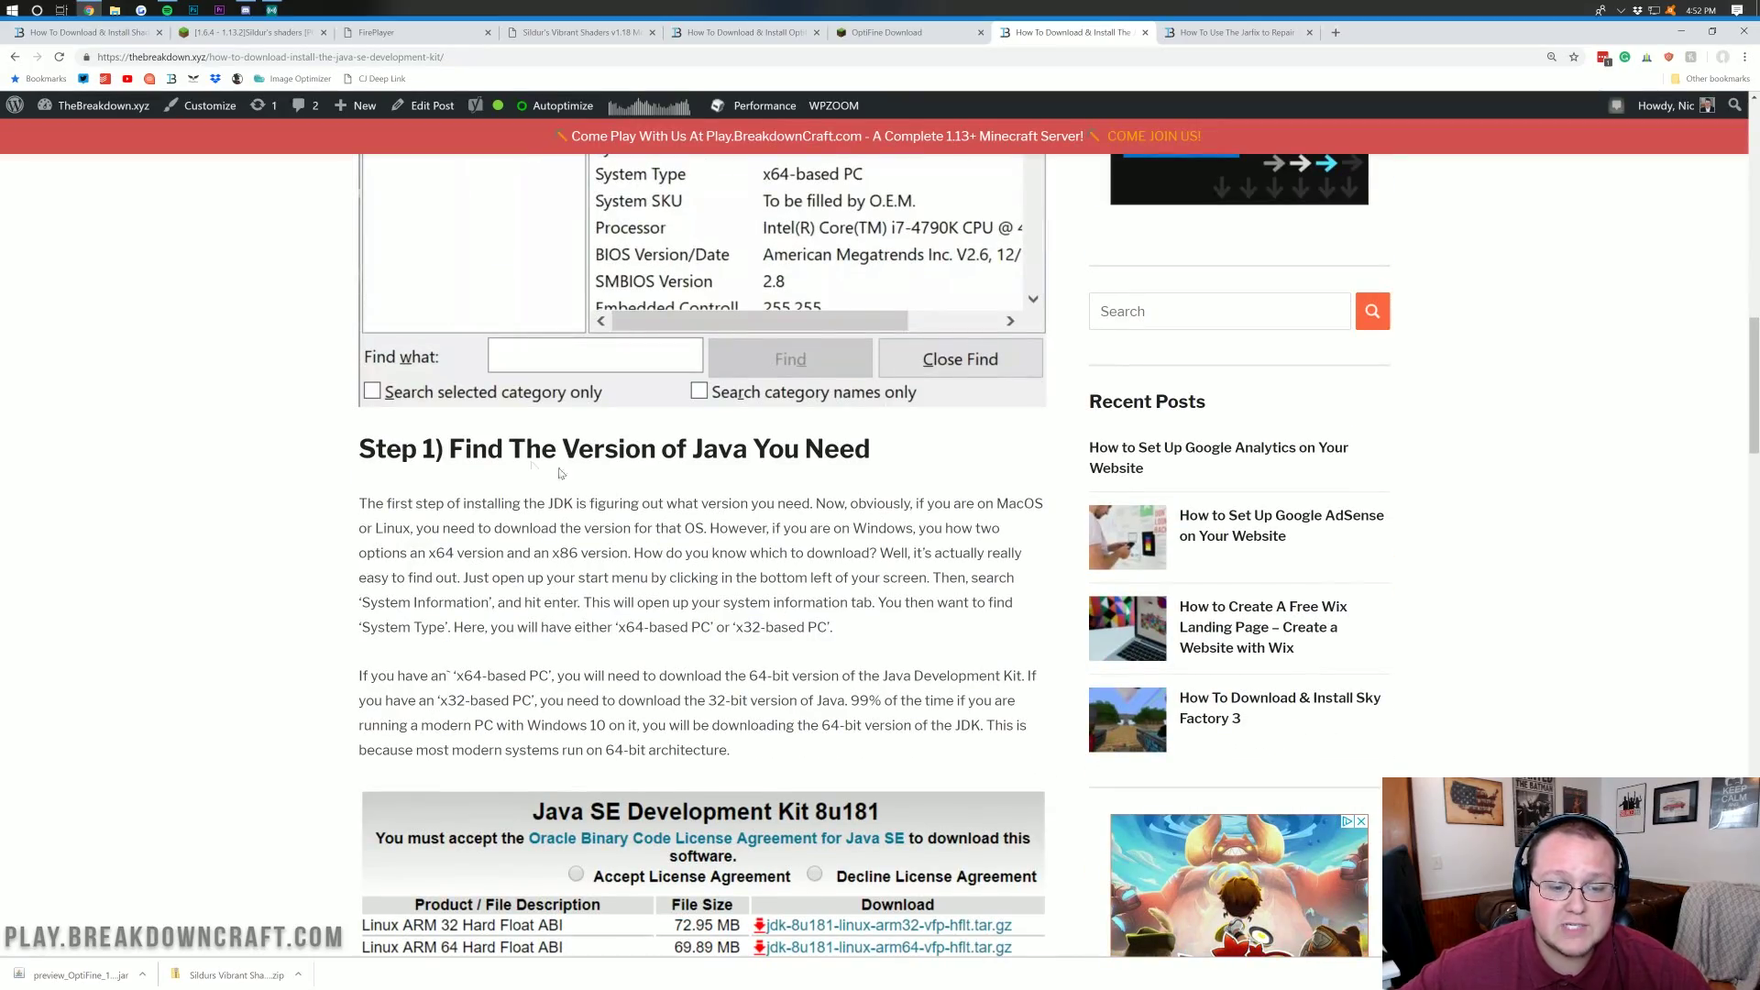
{"action": "scroll", "coordinate": [561, 473], "scroll_direction": "down", "scroll_amount": 12}
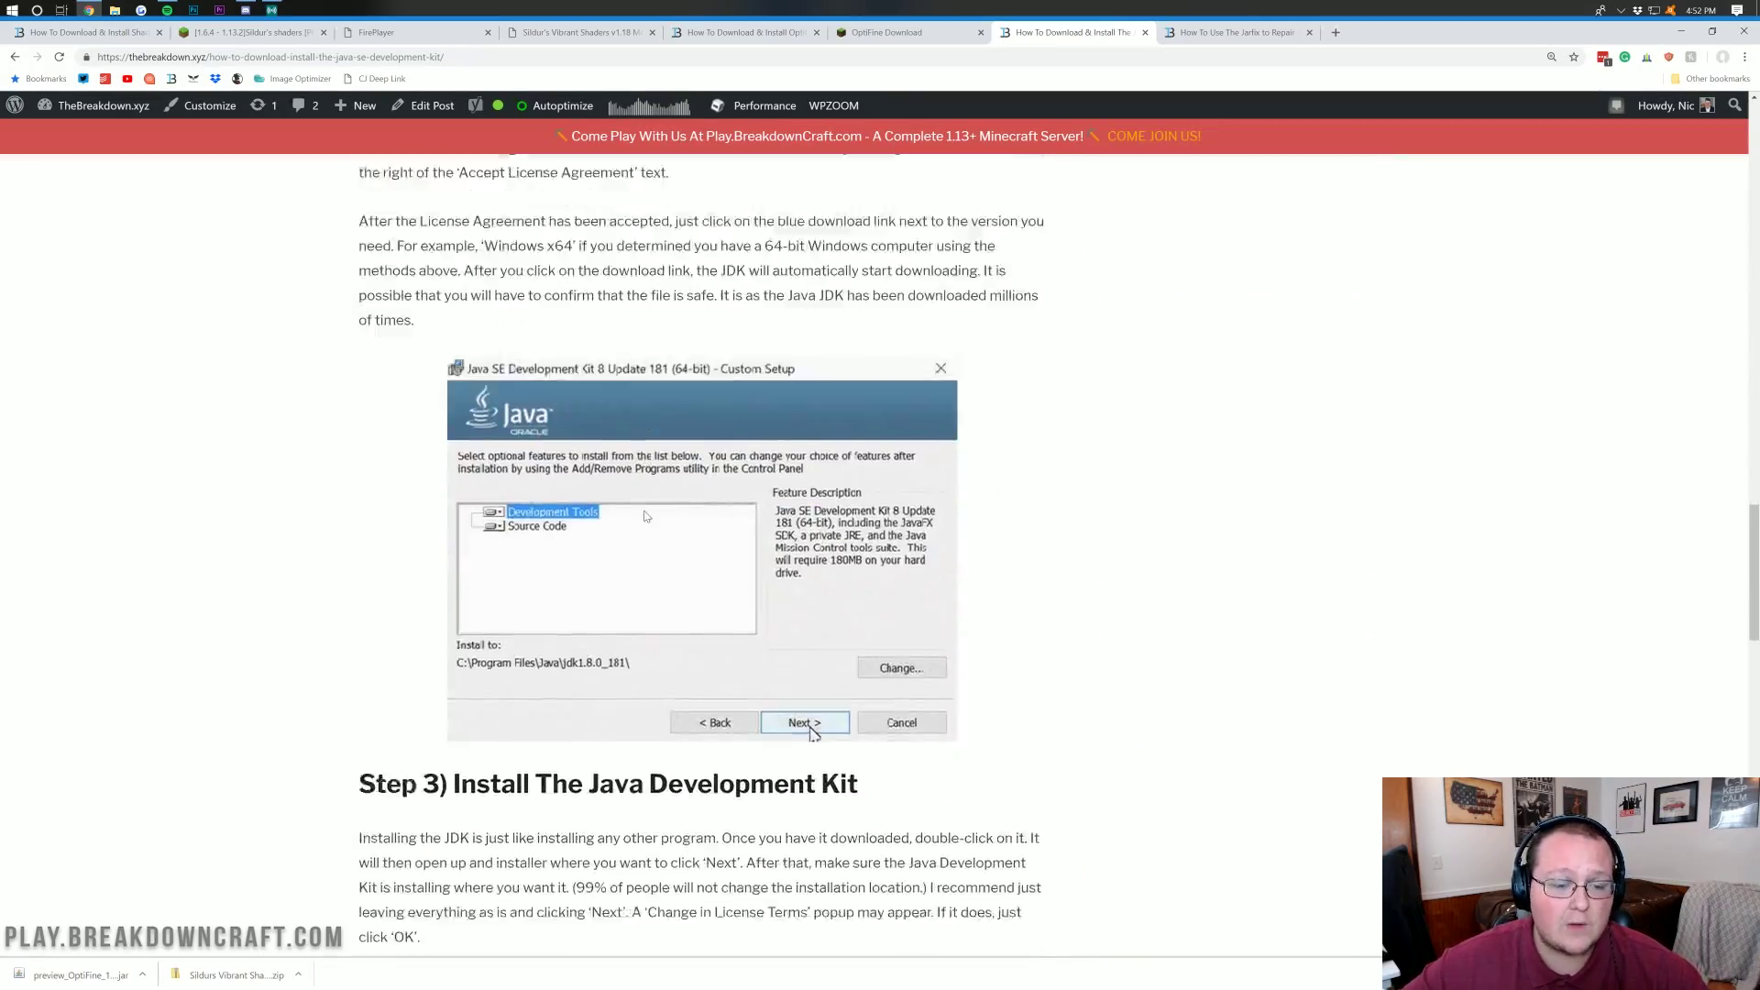
{"action": "scroll", "coordinate": [645, 516], "scroll_direction": "down", "scroll_amount": 12}
{"action": "scroll", "coordinate": [645, 516], "scroll_direction": "up", "scroll_amount": 20}
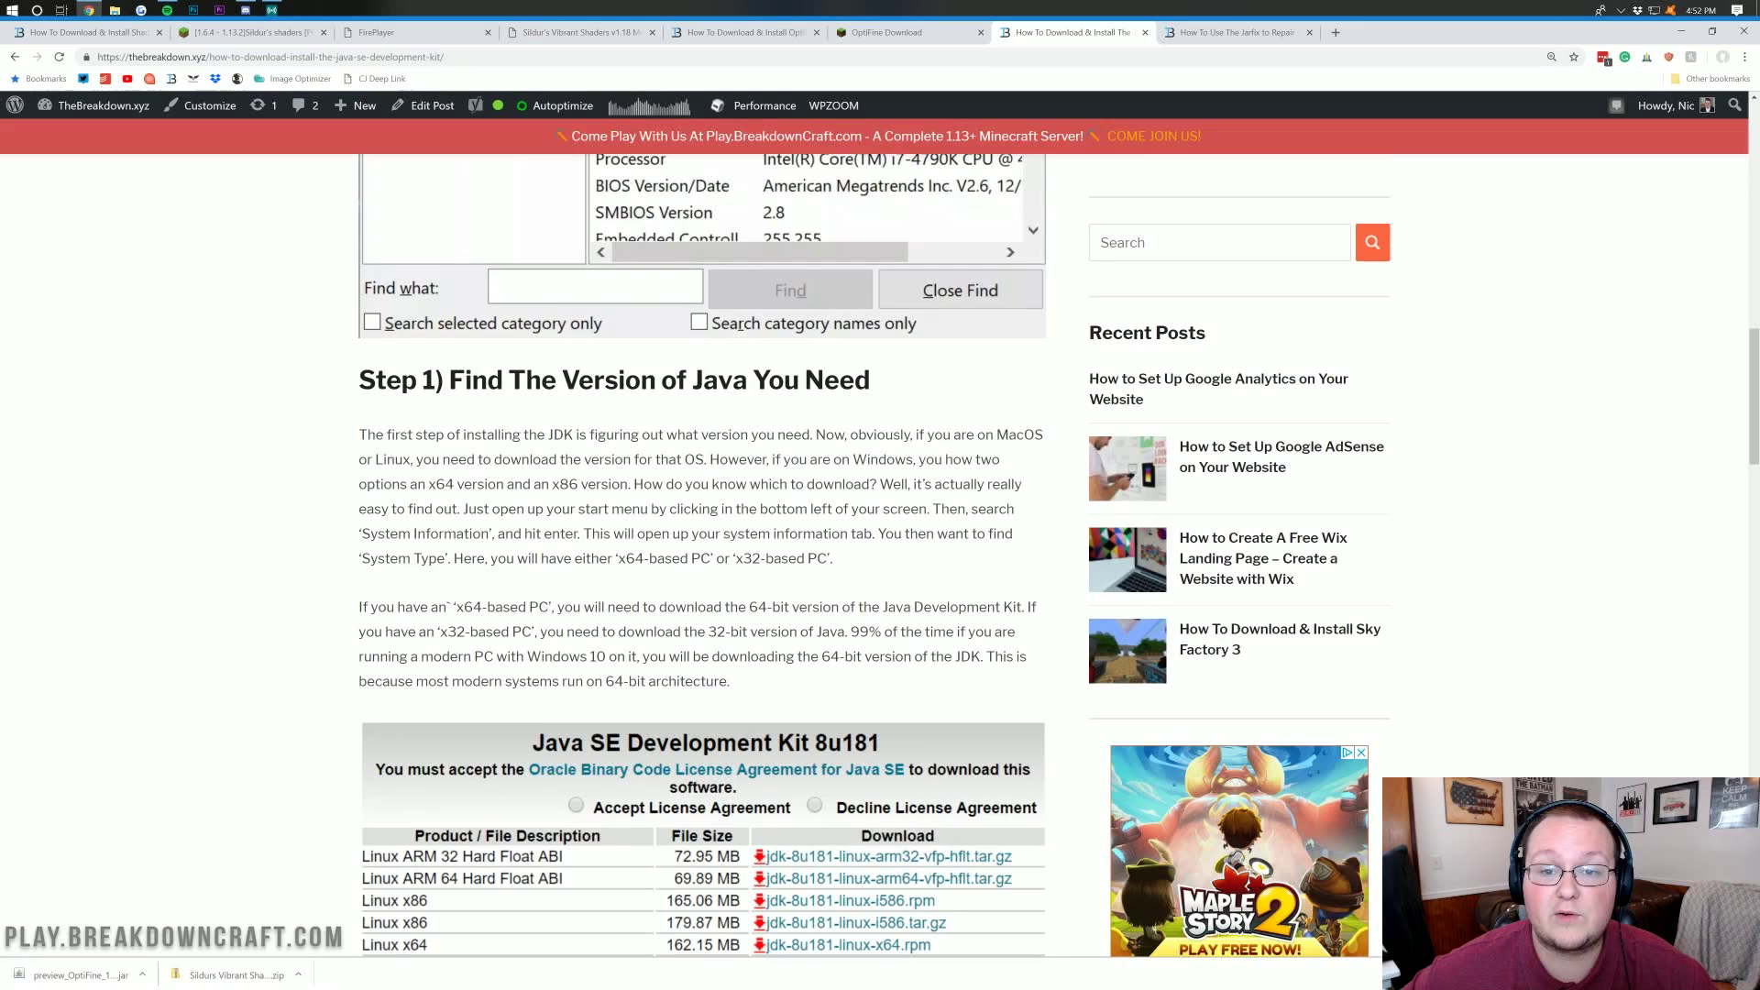
{"action": "scroll", "coordinate": [647, 518], "scroll_direction": "up", "scroll_amount": 10}
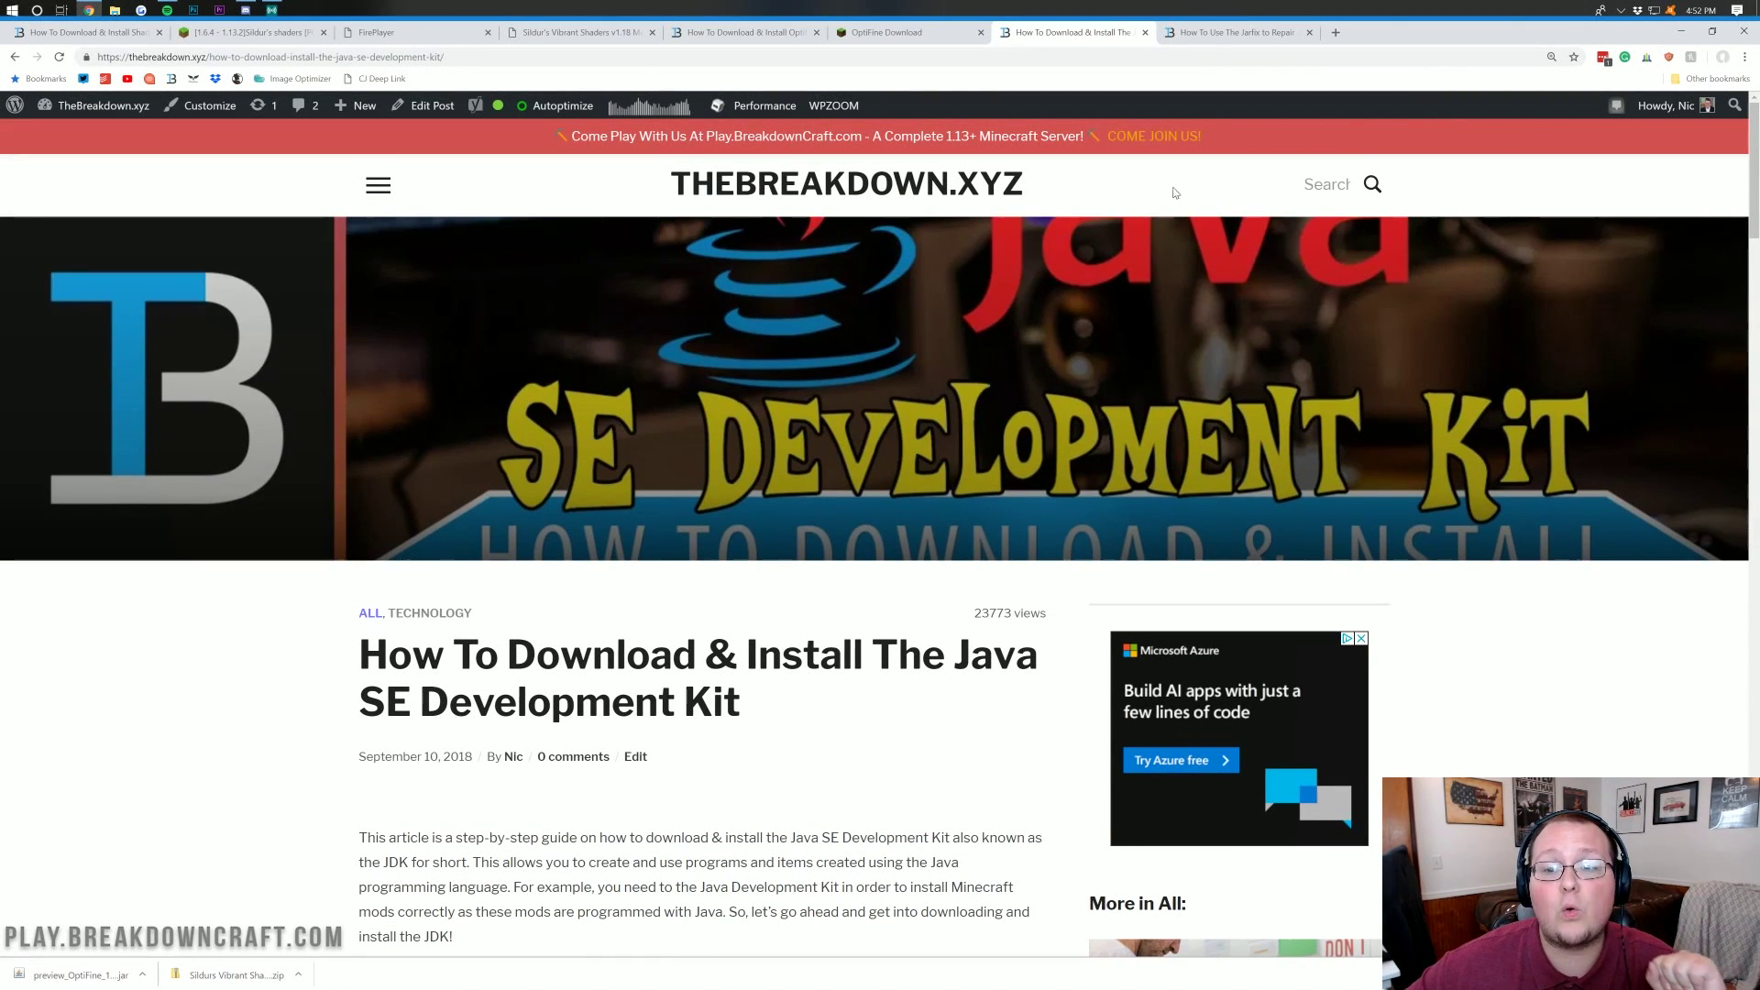
Switch to the 'How To Use The Jarfix' article and scroll through it.
{"action": "left_click", "coordinate": [1223, 36]}
{"action": "scroll", "coordinate": [700, 473], "scroll_direction": "down", "scroll_amount": 7}
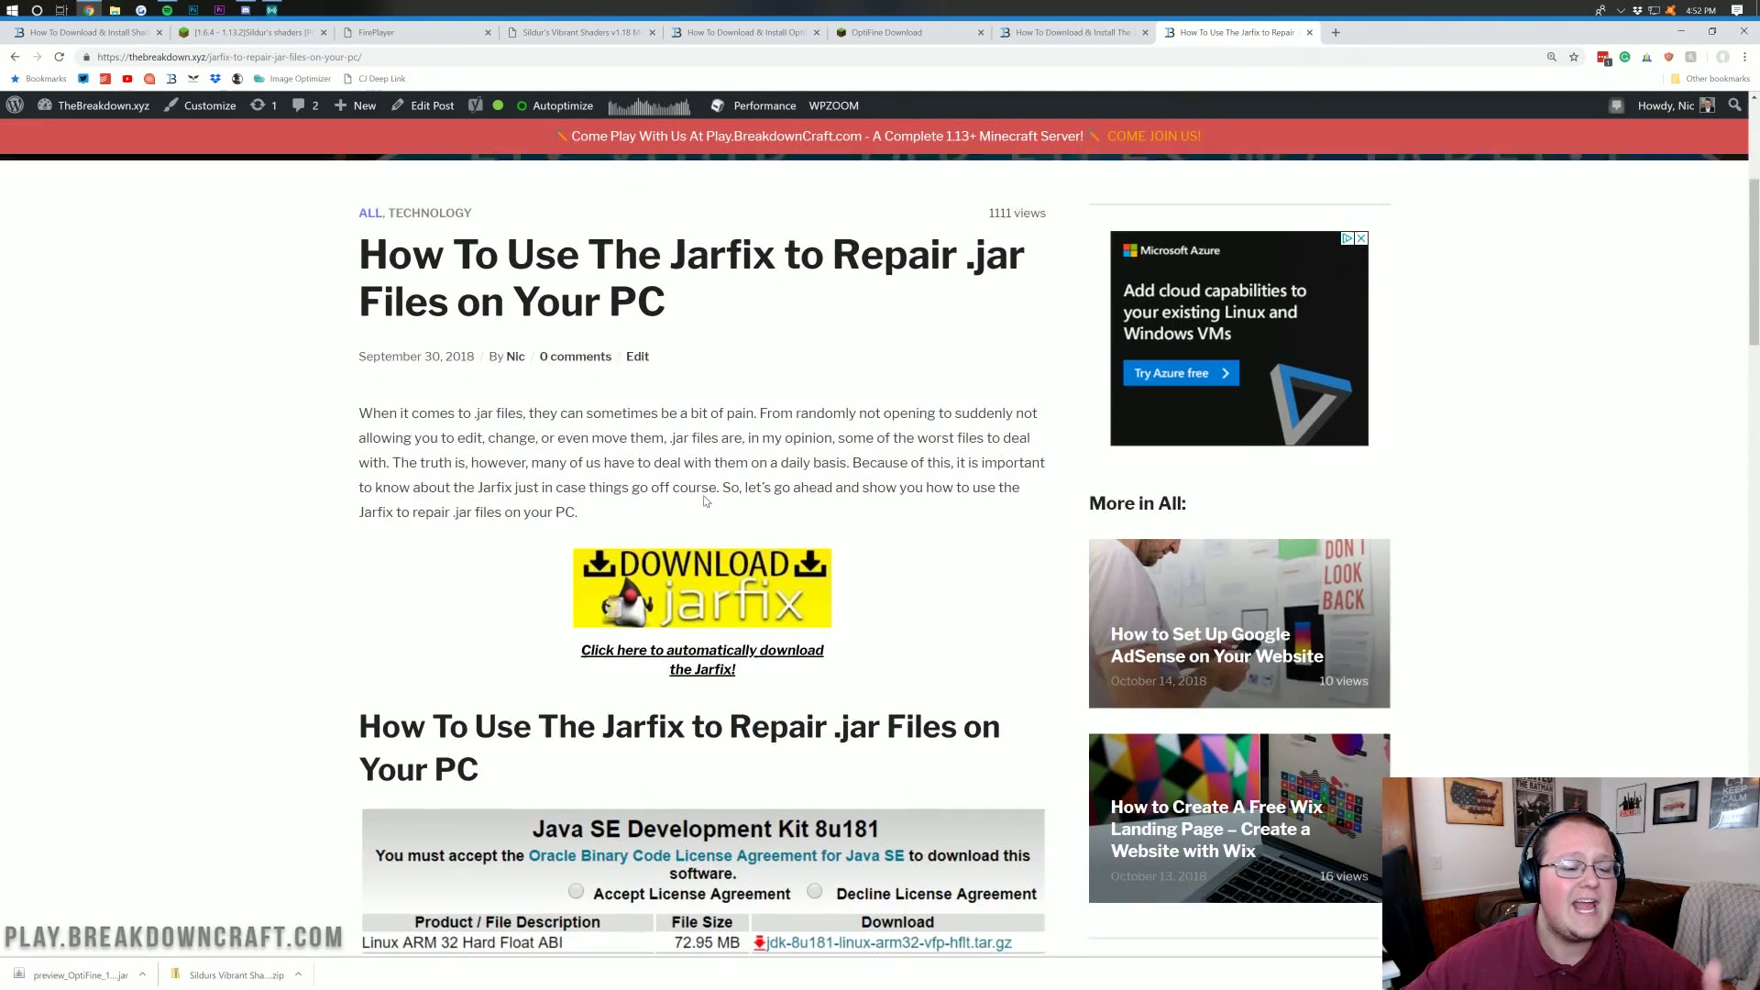
{"action": "scroll", "coordinate": [476, 407], "scroll_direction": "down", "scroll_amount": 2}
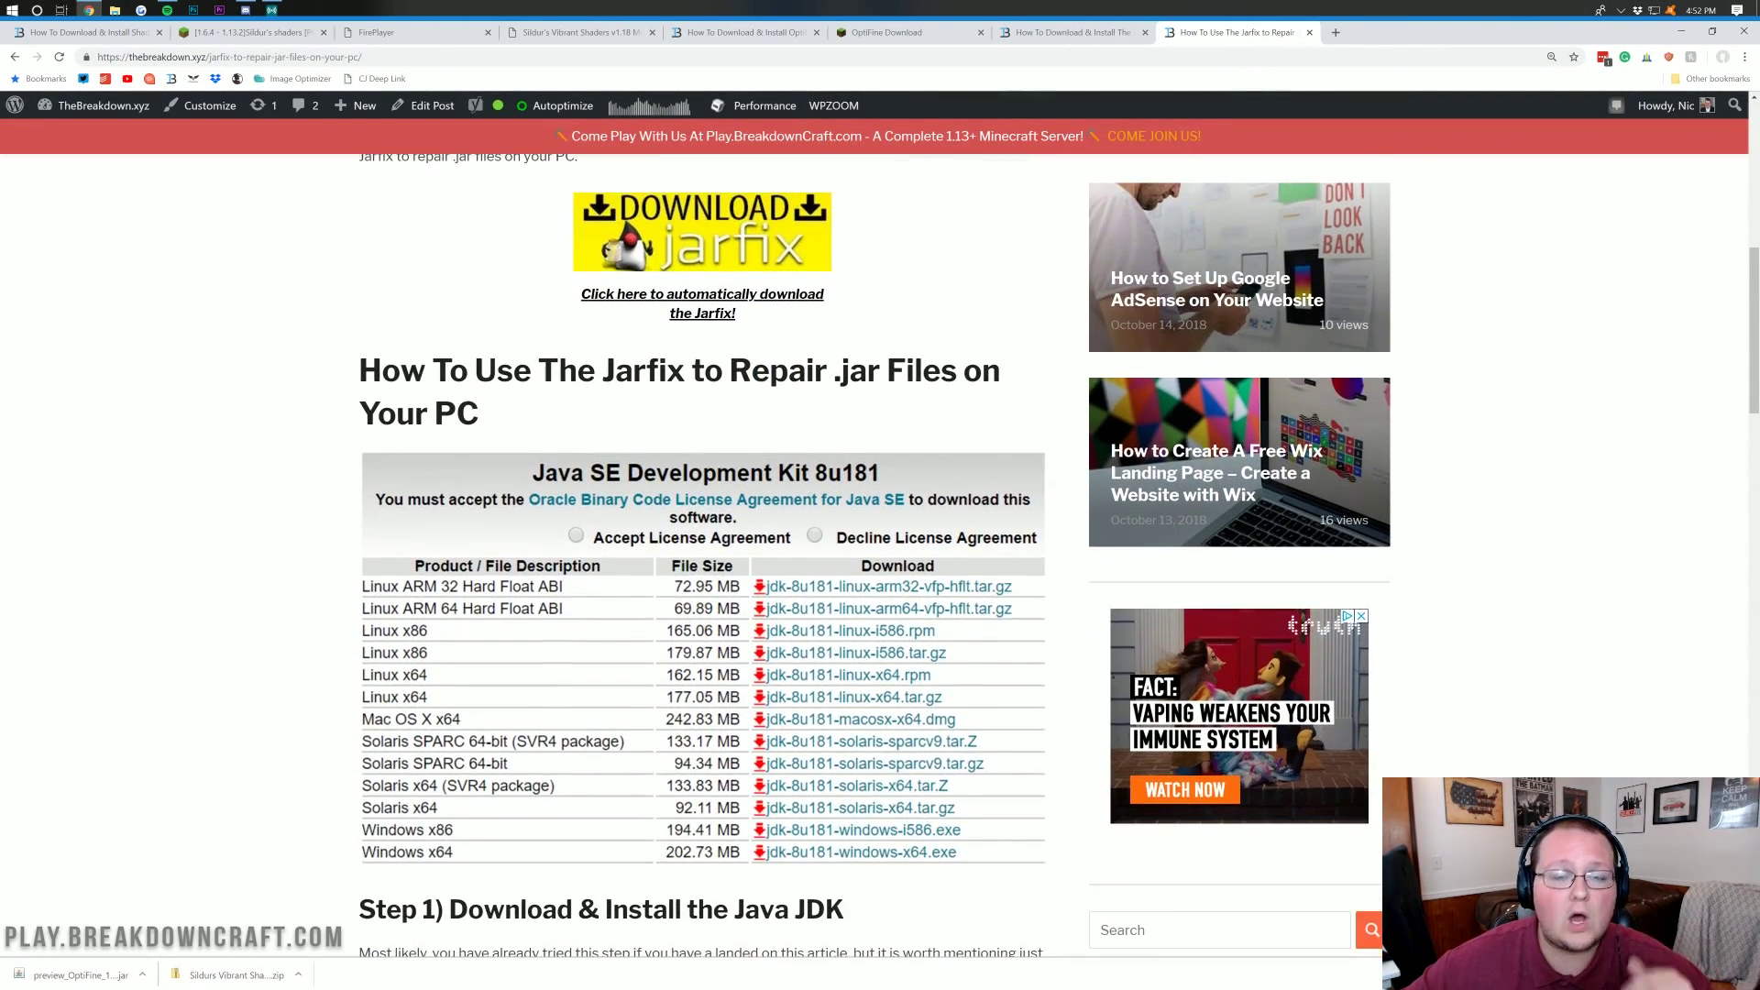
{"action": "scroll", "coordinate": [475, 403], "scroll_direction": "up", "scroll_amount": 2}
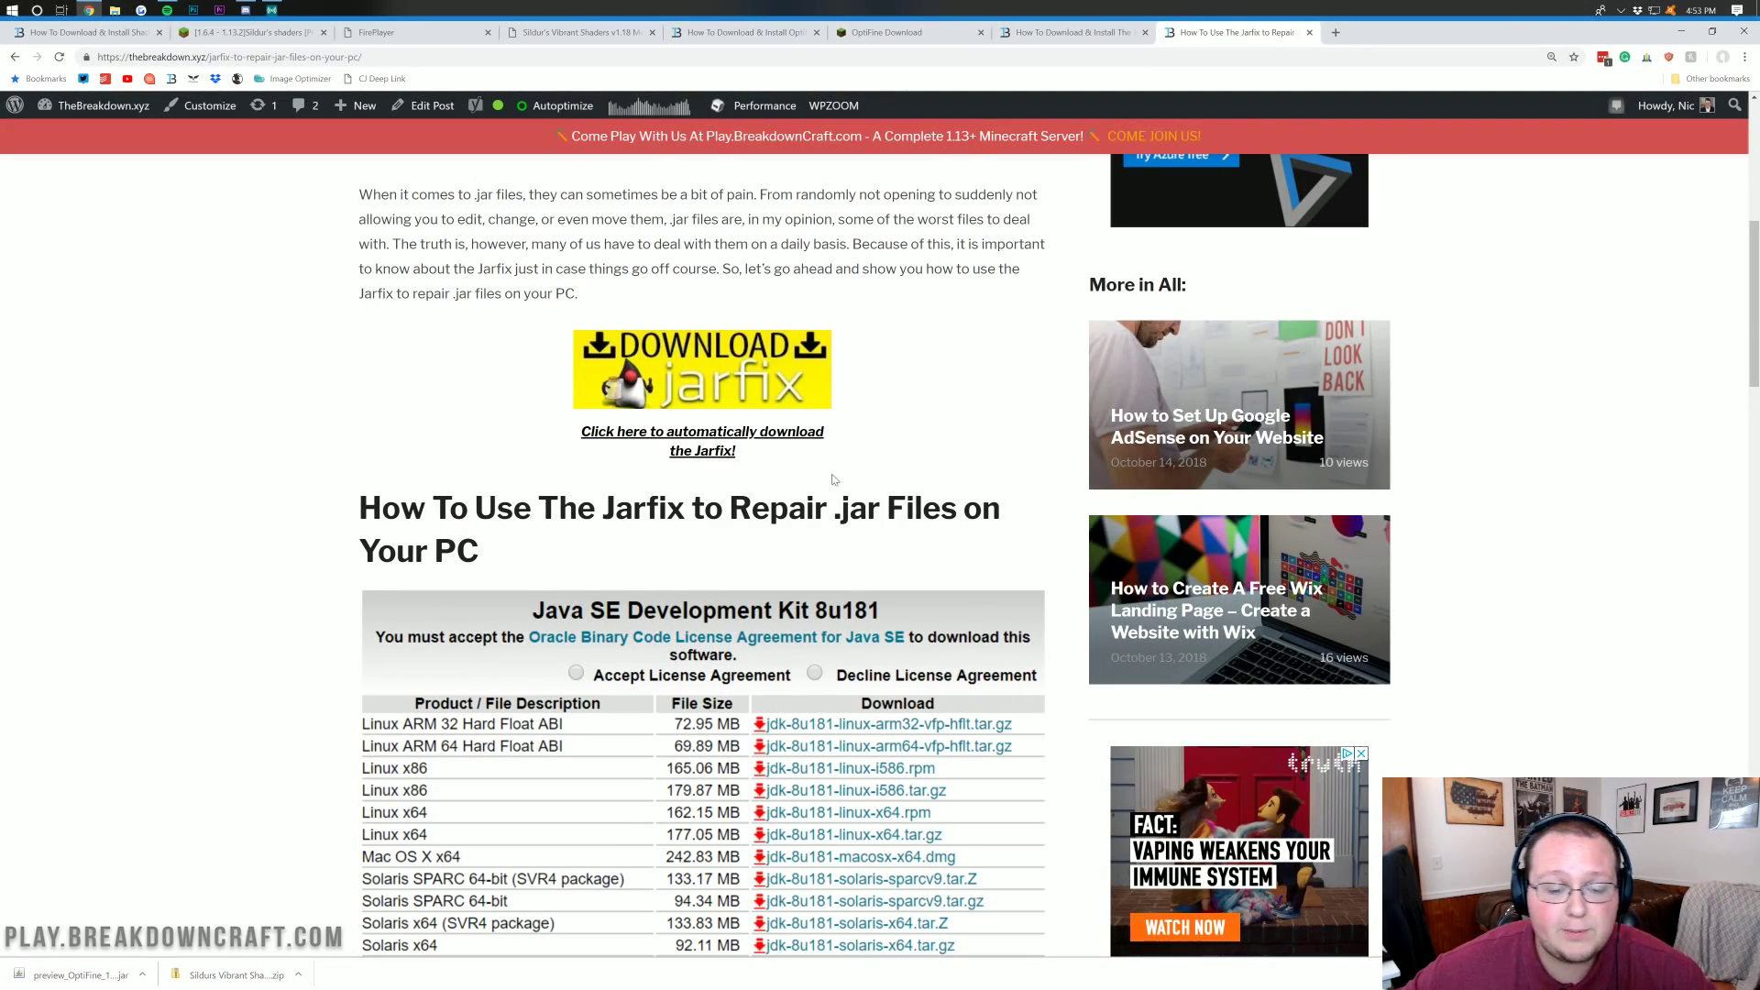
{"action": "scroll", "coordinate": [835, 440], "scroll_direction": "down", "scroll_amount": 10}
{"action": "scroll", "coordinate": [784, 518], "scroll_direction": "down", "scroll_amount": 8}
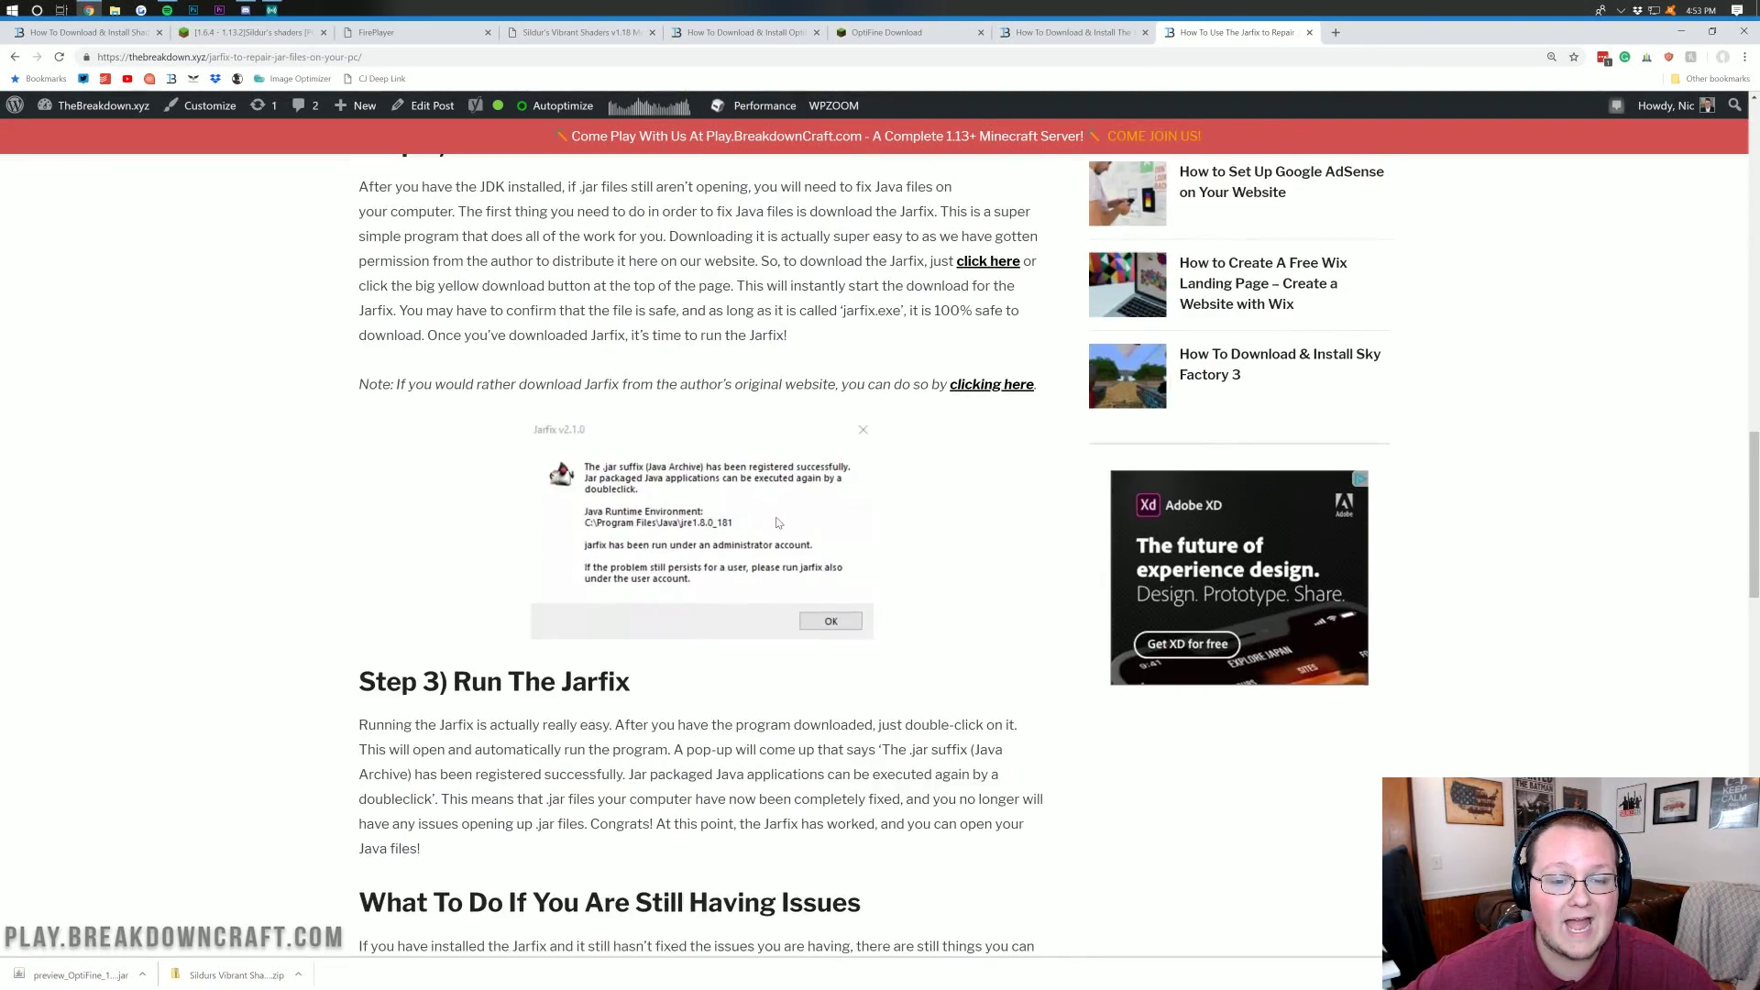
{"action": "scroll", "coordinate": [784, 518], "scroll_direction": "up", "scroll_amount": 5}
{"action": "scroll", "coordinate": [701, 550], "scroll_direction": "up", "scroll_amount": 15}
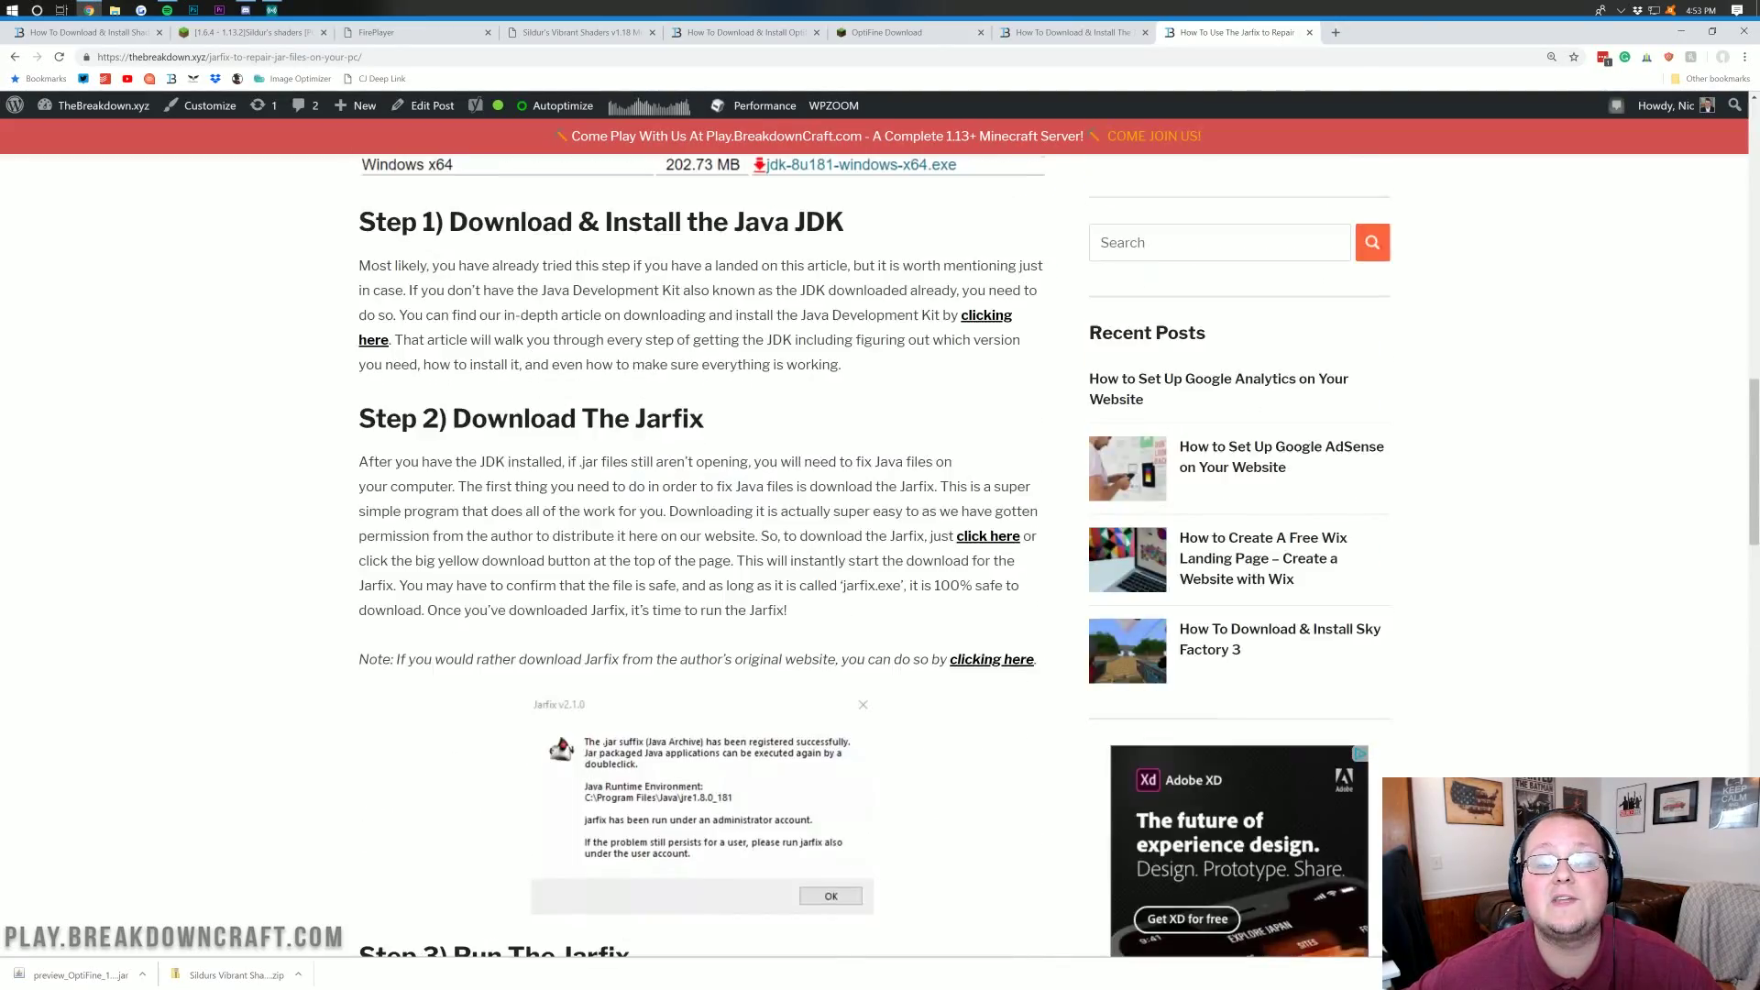
{"action": "scroll", "coordinate": [815, 496], "scroll_direction": "up", "scroll_amount": 1}
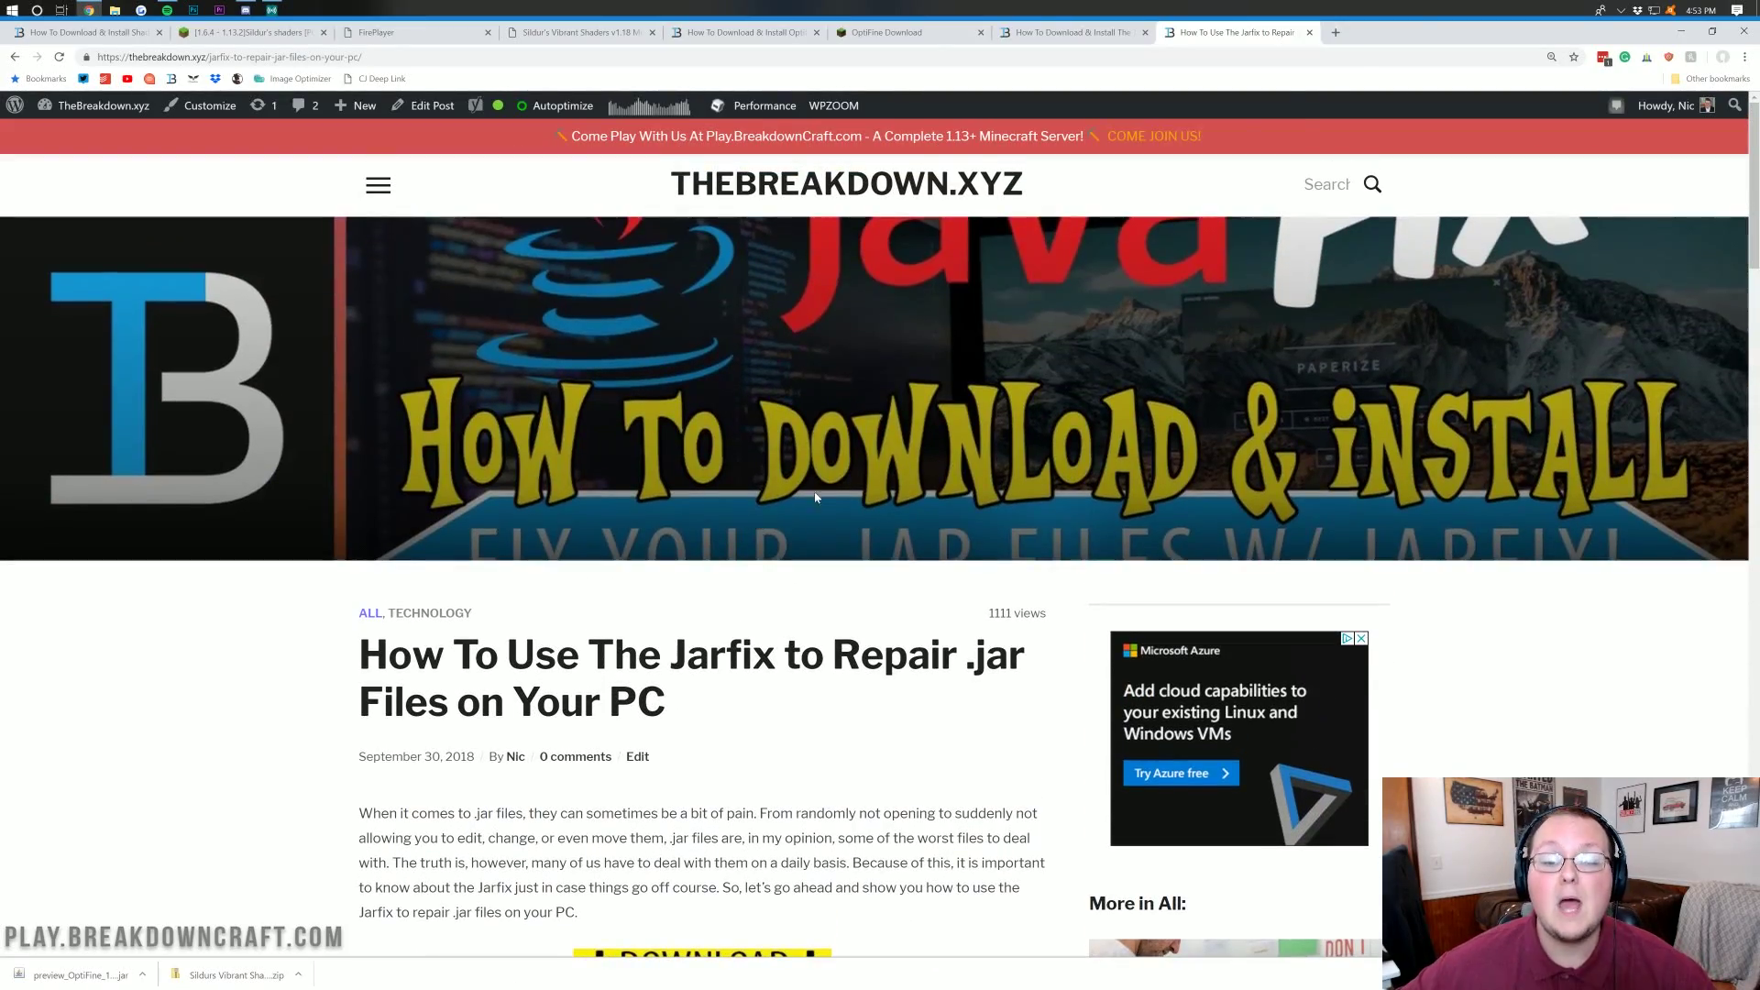
Minimize Chrome and run the OptiFine jar with Java(TM) Platform SE binary.
{"action": "left_click", "coordinate": [1681, 31]}
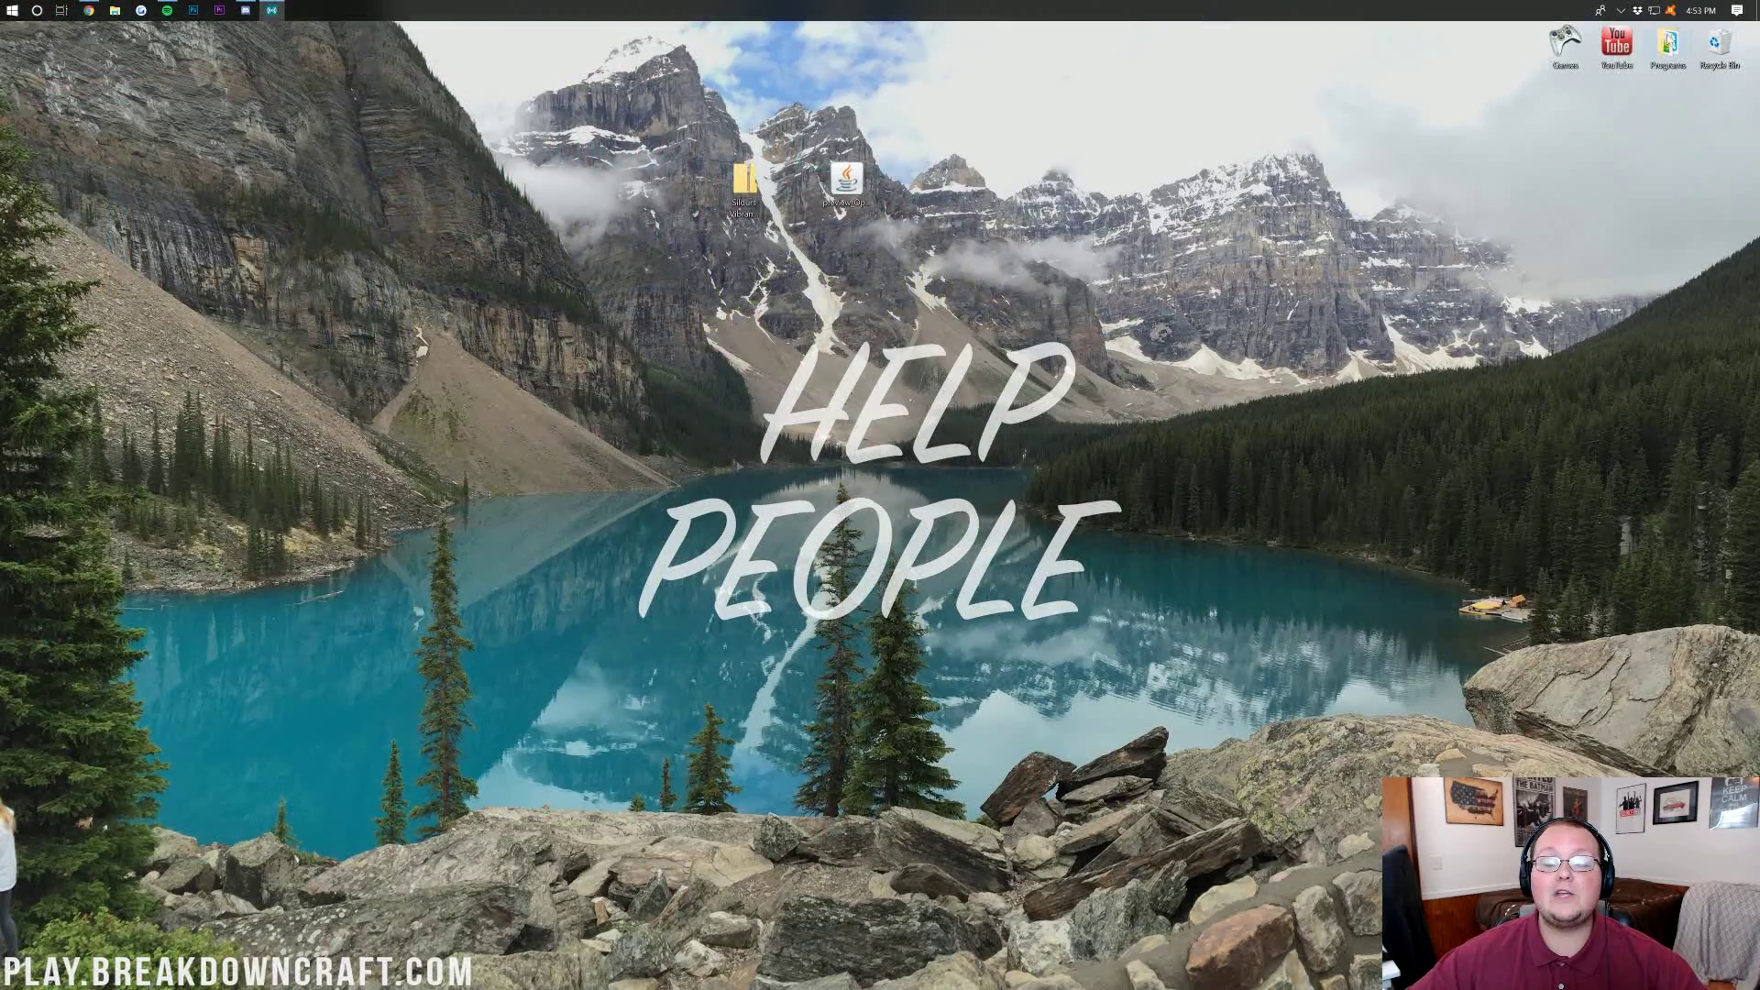
{"action": "right_click", "coordinate": [831, 175]}
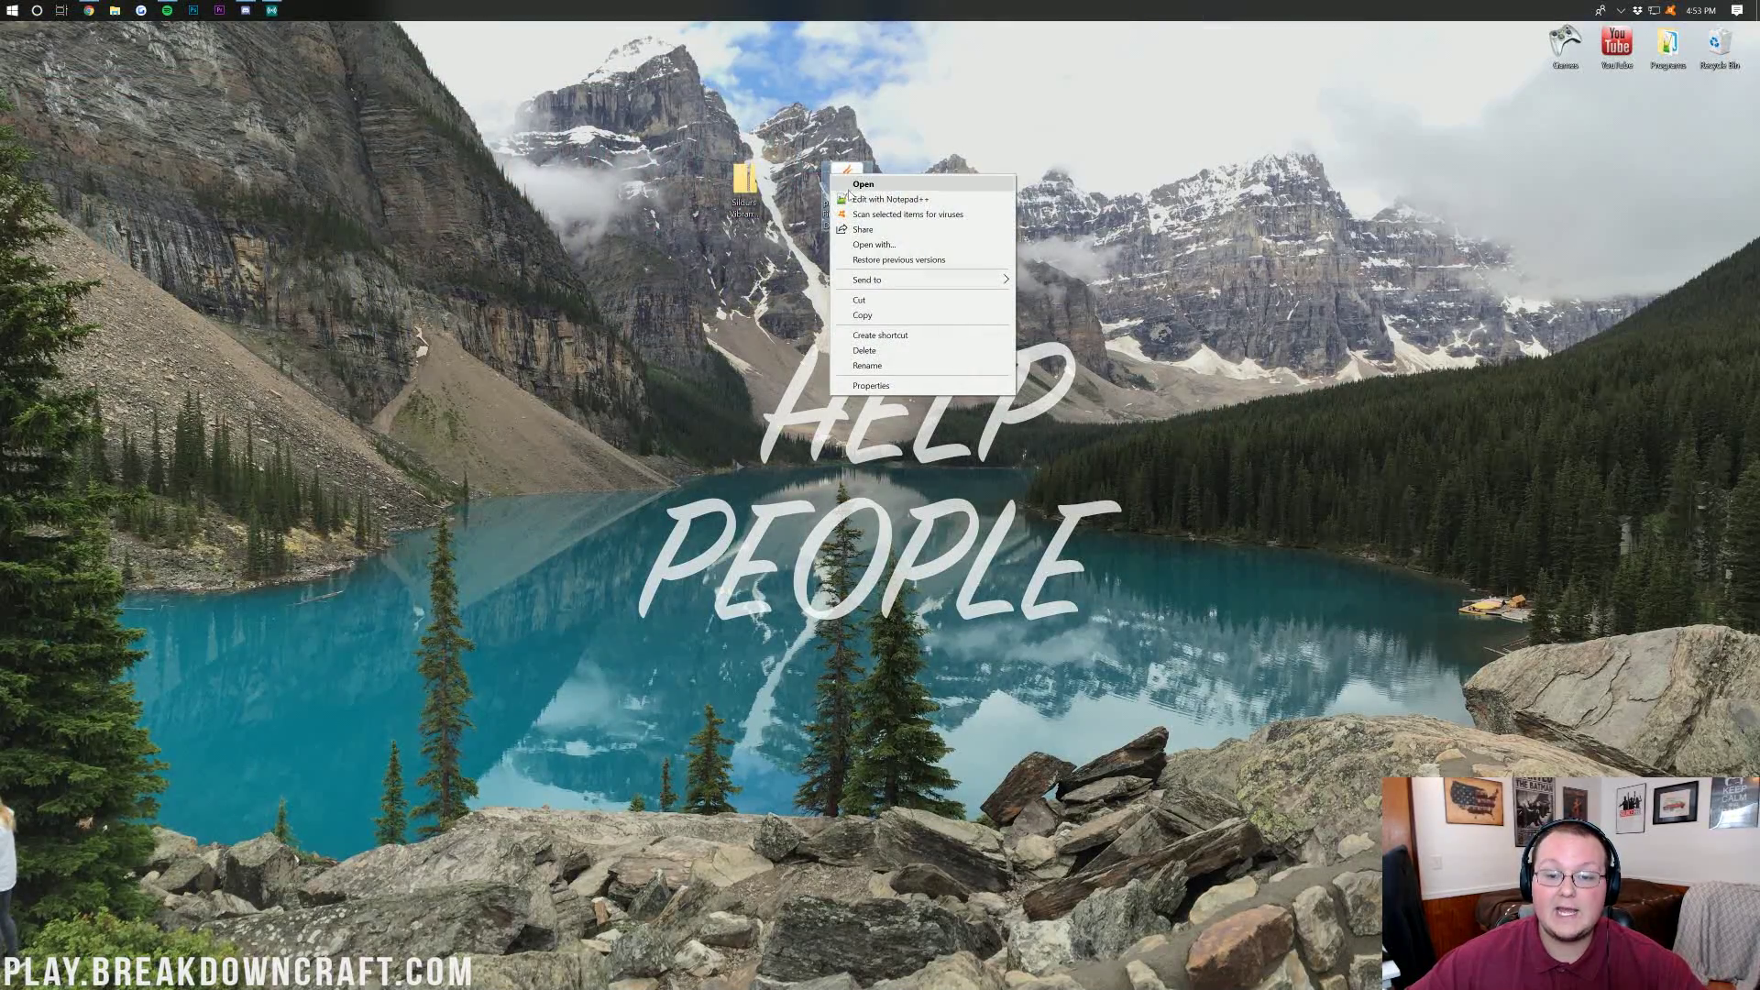
{"action": "left_click", "coordinate": [833, 312]}
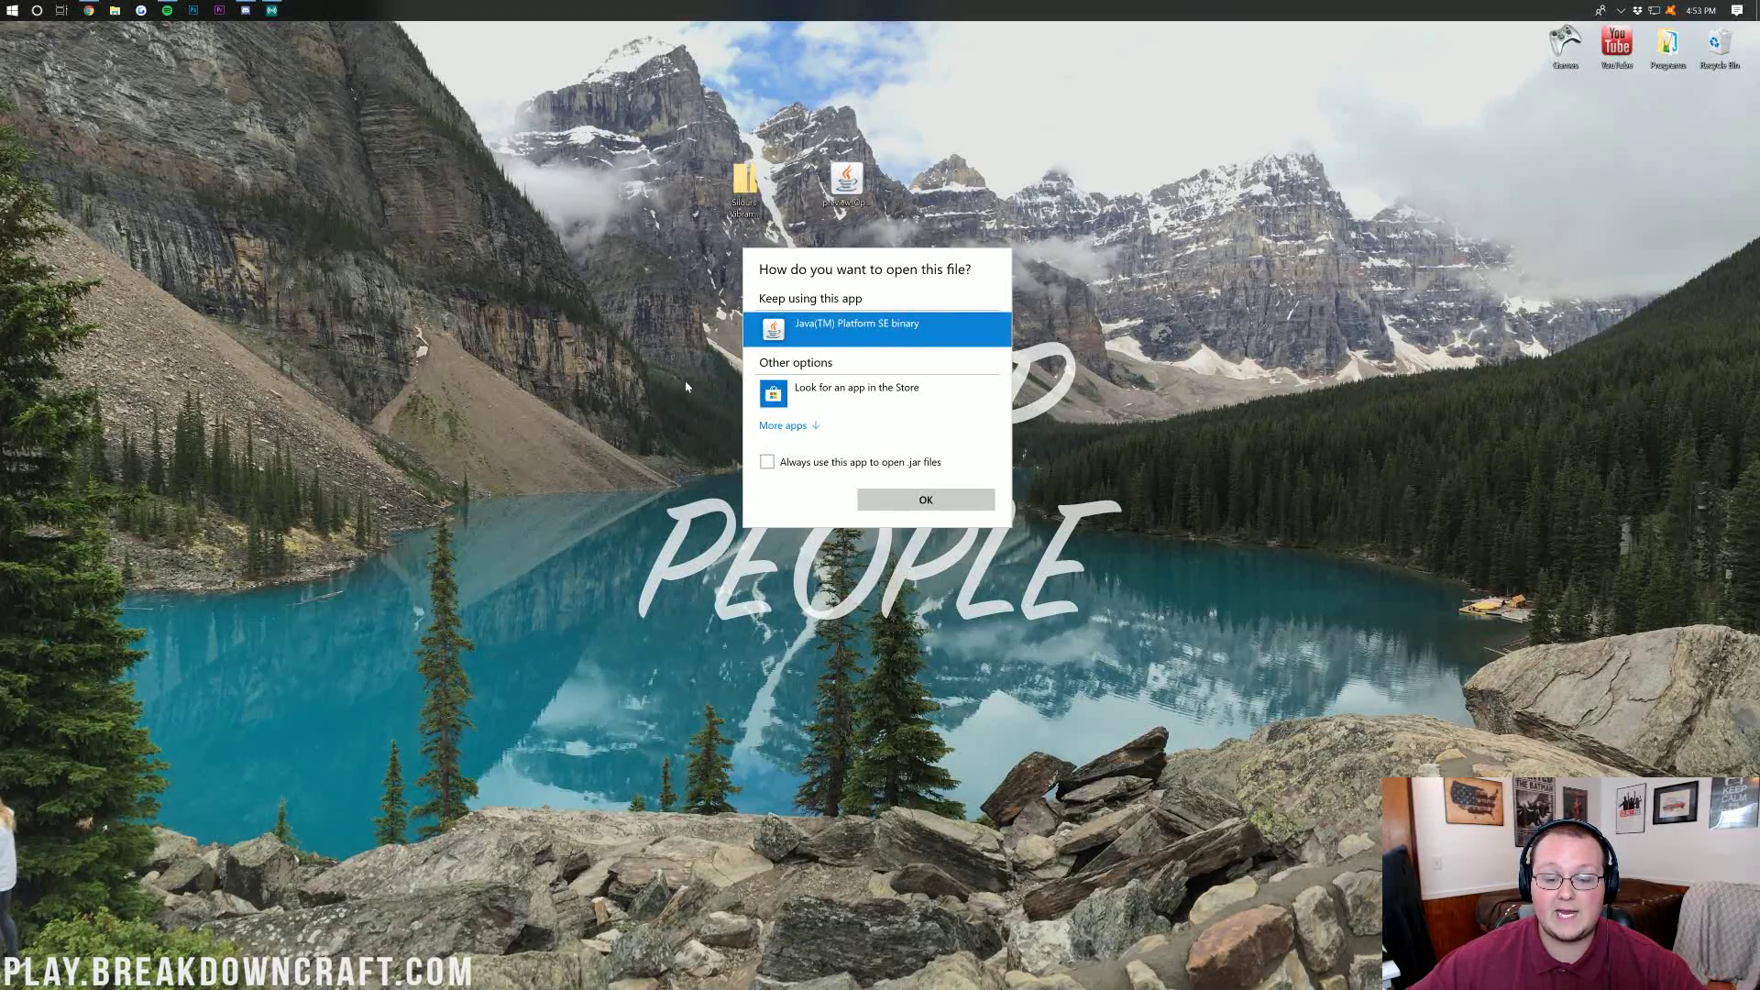
{"action": "left_click", "coordinate": [894, 503]}
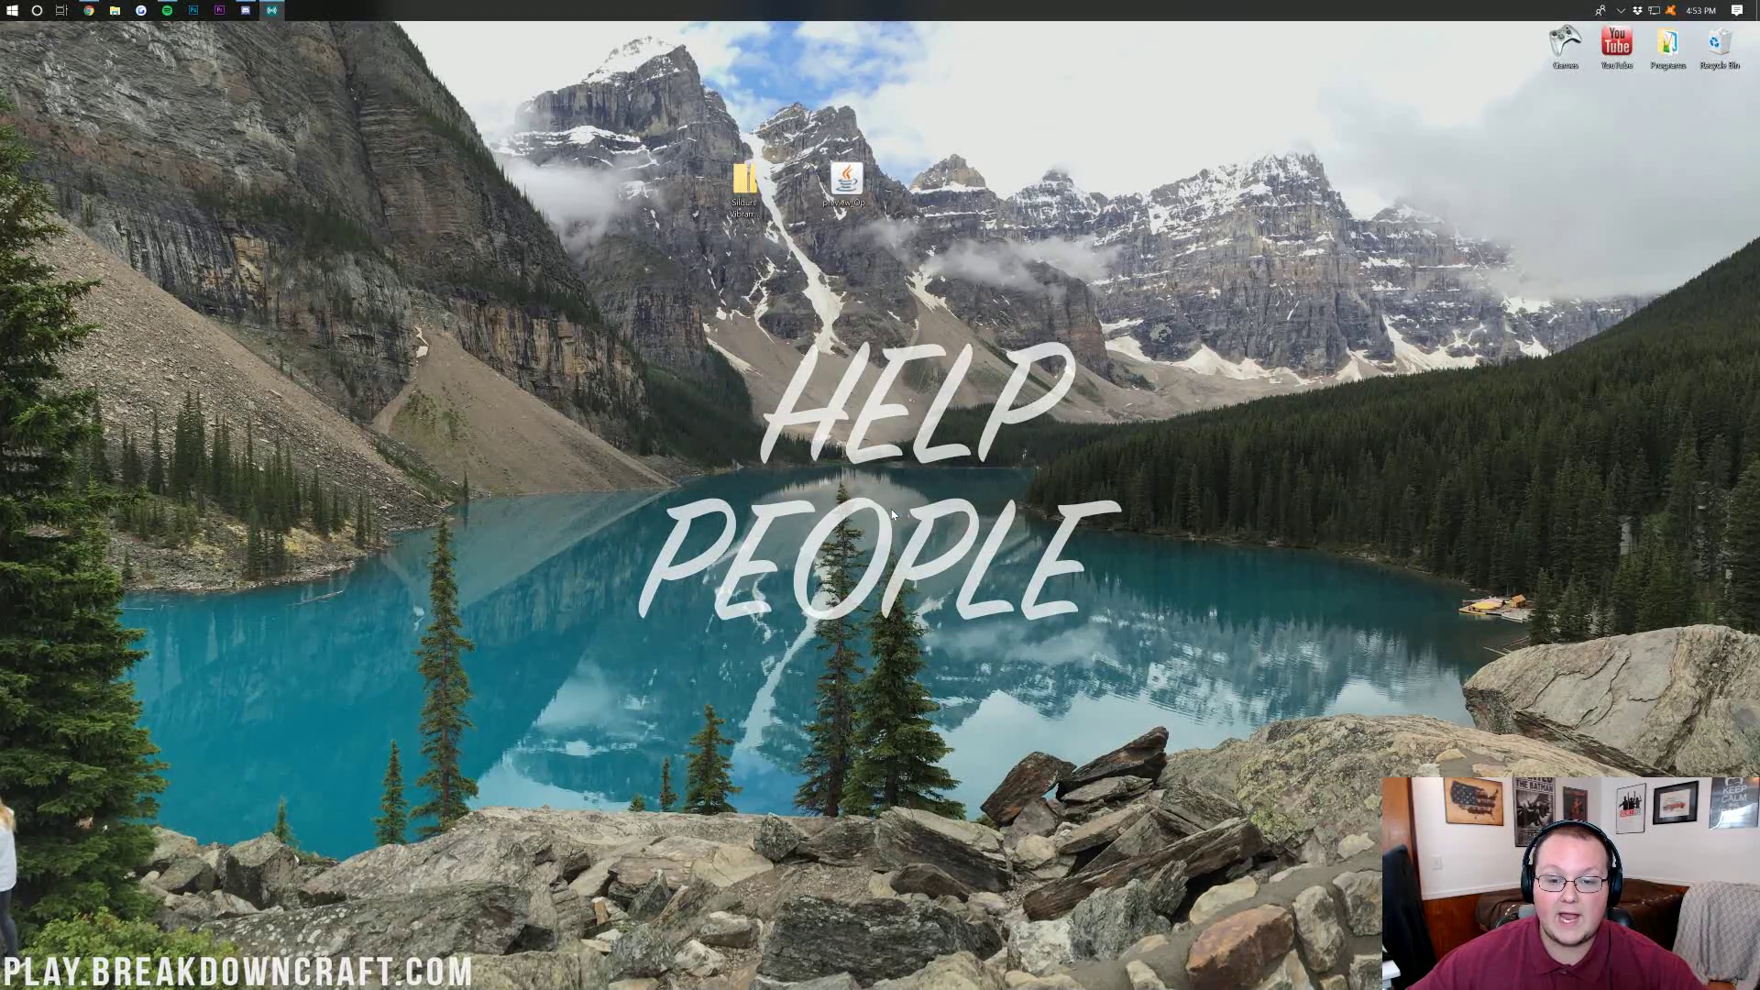
{"action": "left_click_drag", "start_coordinate": [854, 452], "coordinate": [835, 163]}
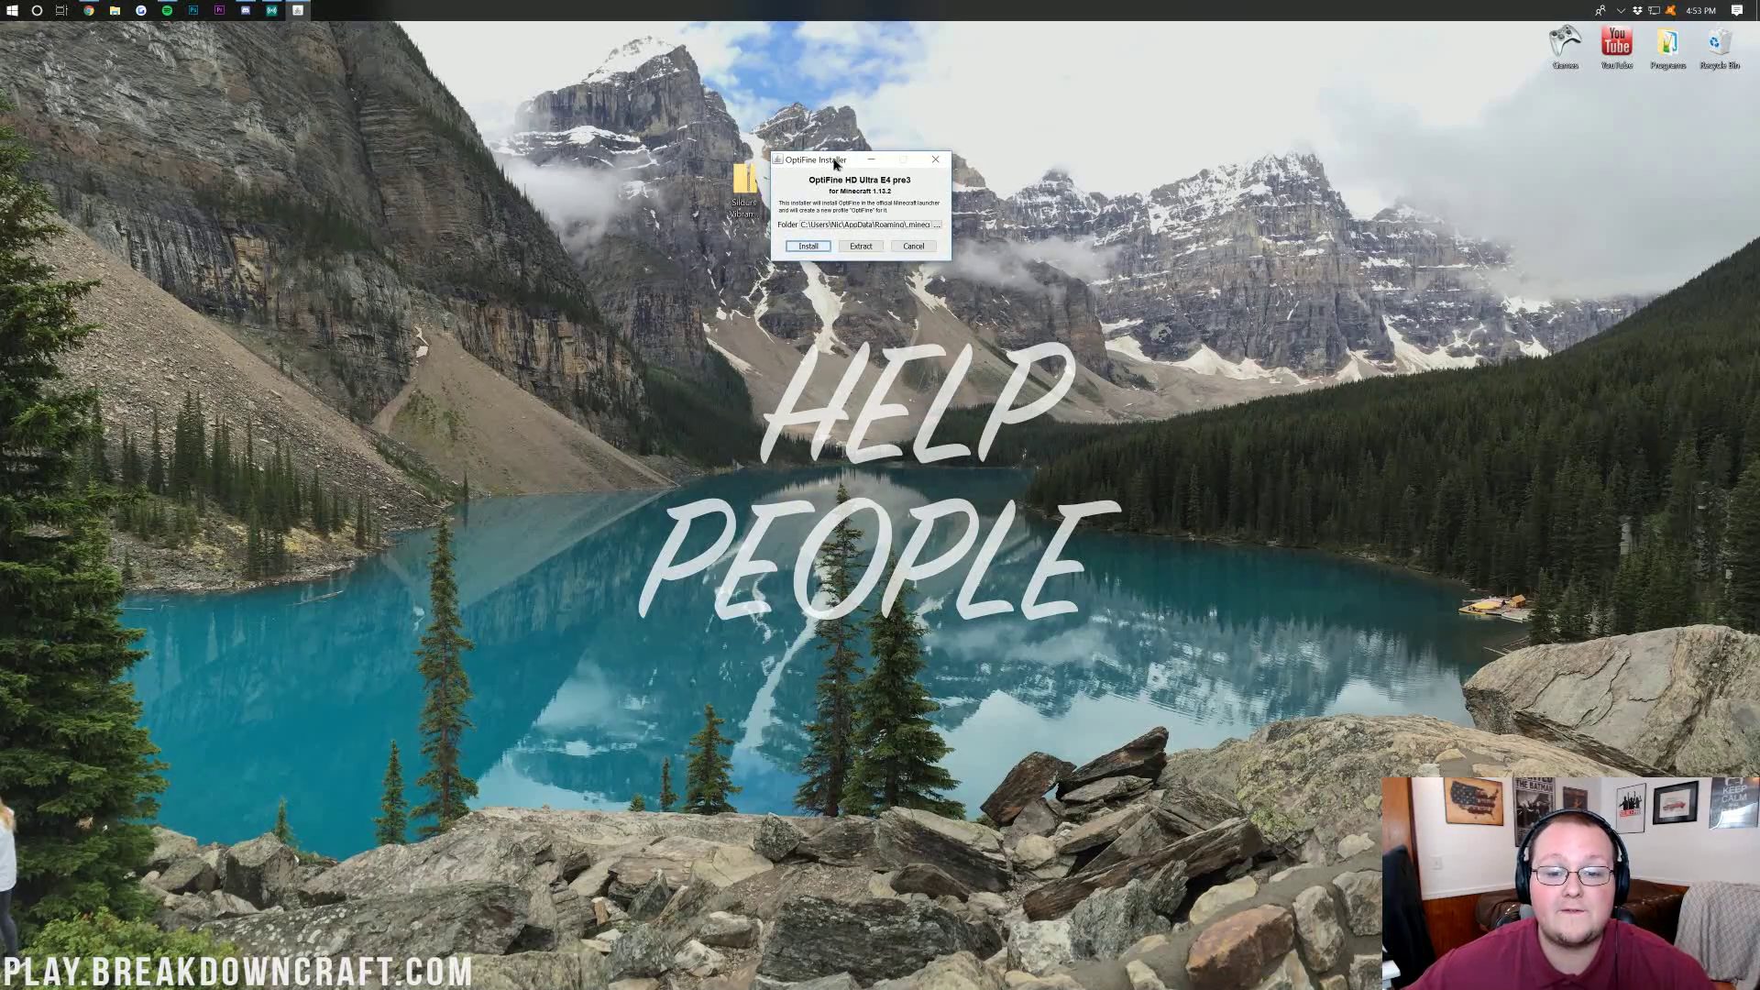
Install OptiFine HD Ultra E4 pre3 and dismiss the success message.
{"action": "left_click", "coordinate": [808, 248]}
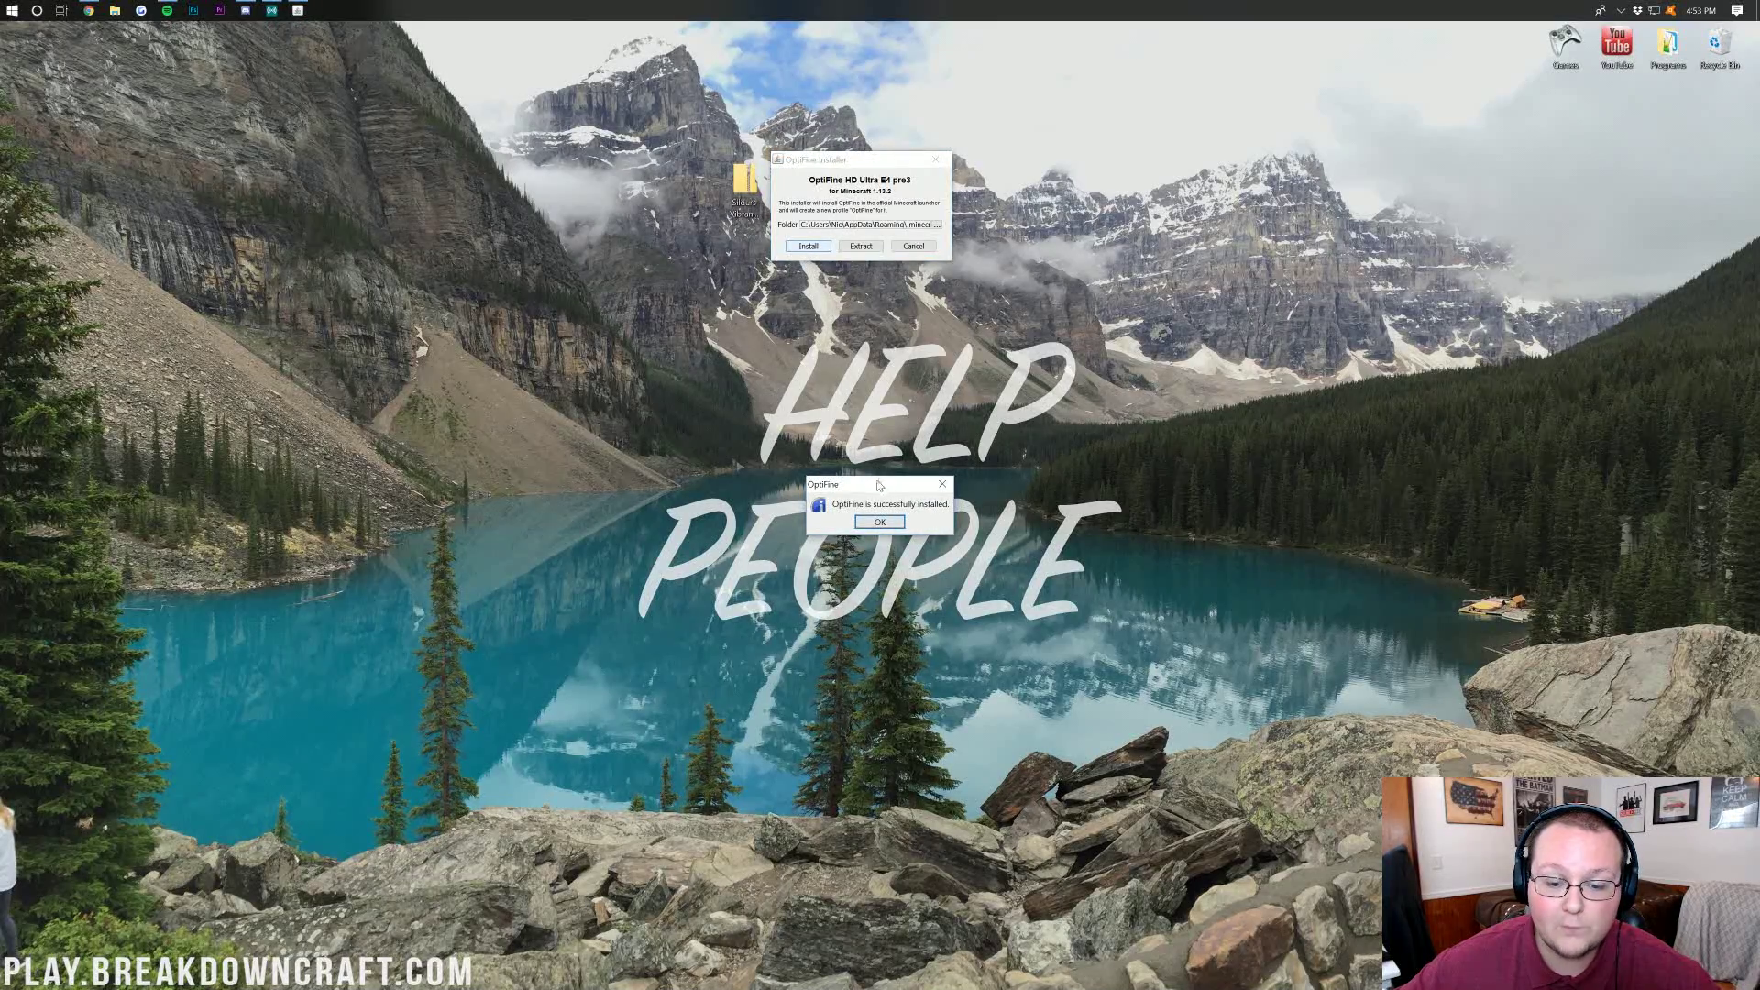
{"action": "left_click_drag", "start_coordinate": [866, 492], "coordinate": [849, 210]}
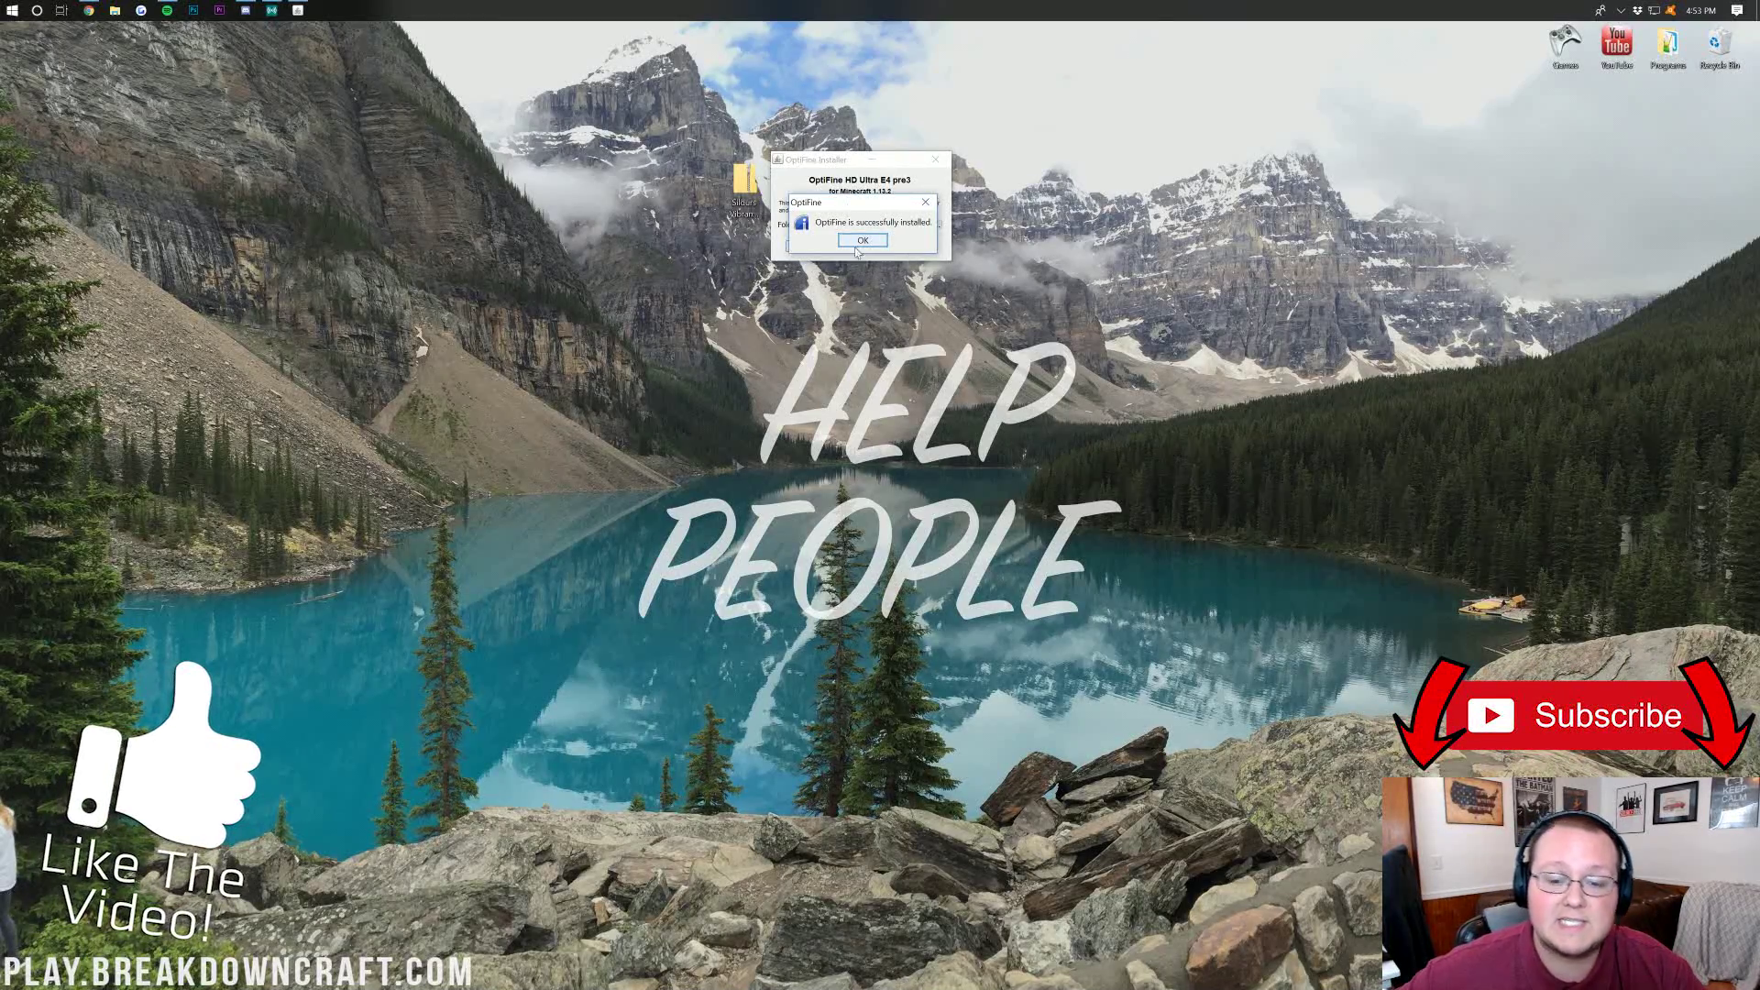
{"action": "left_click", "coordinate": [860, 239]}
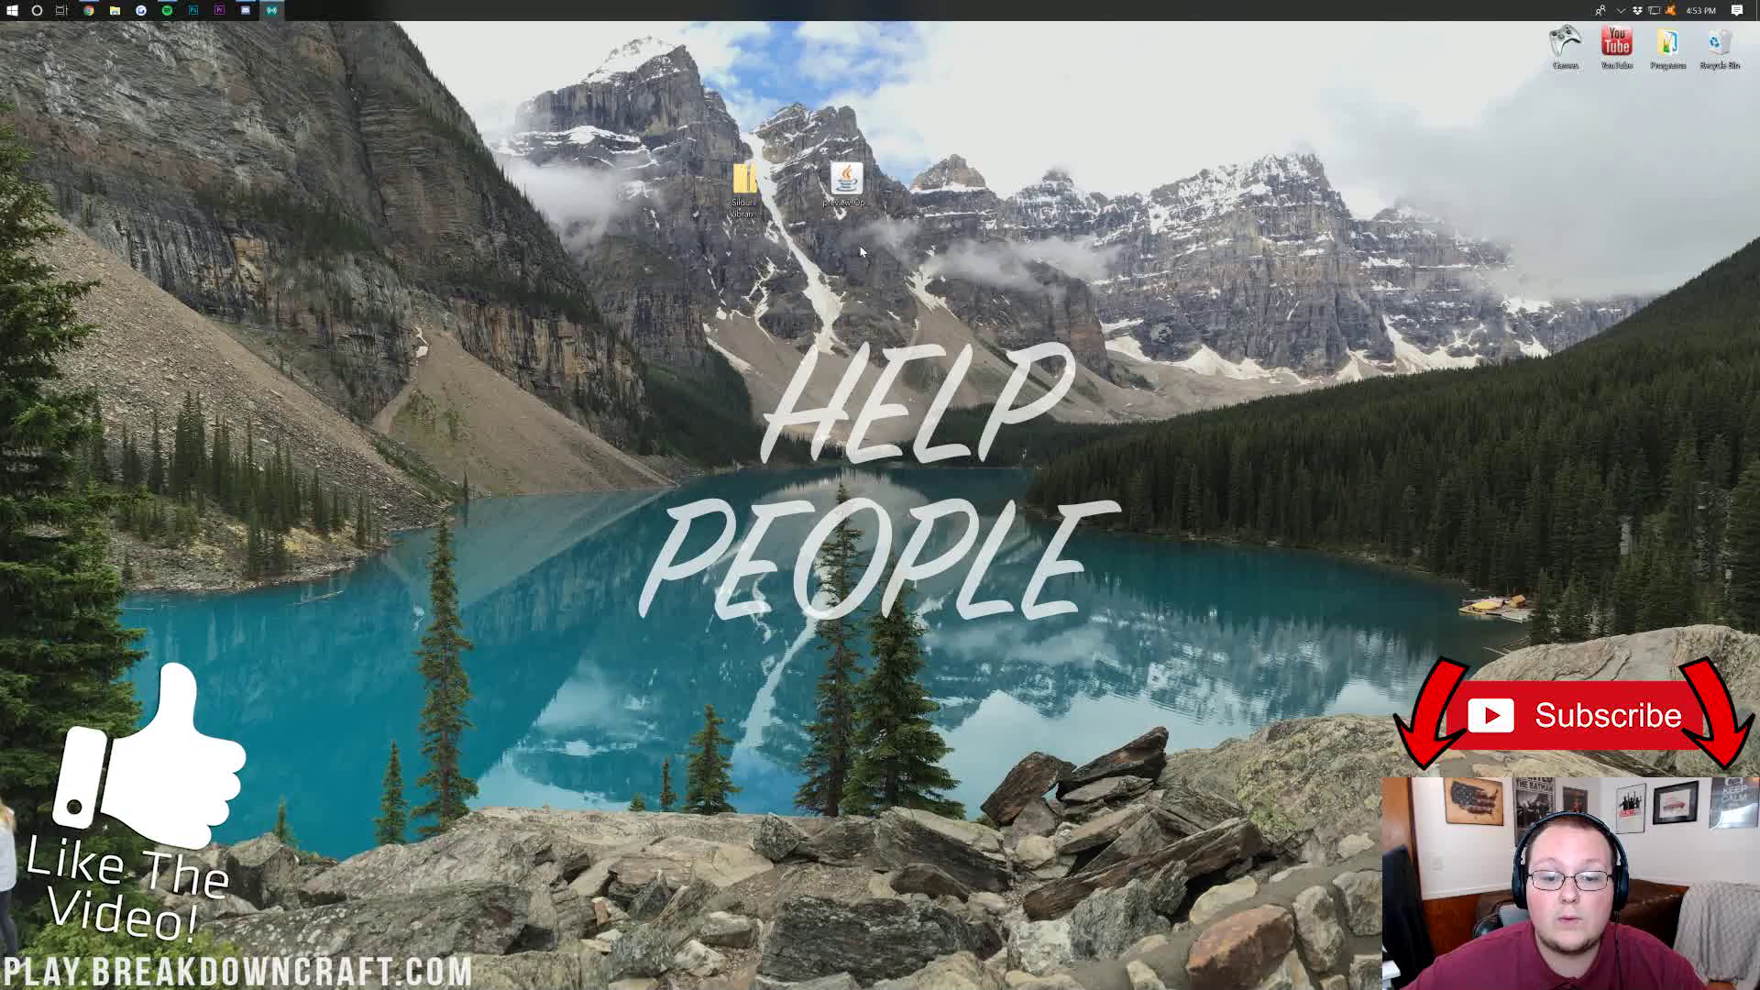
Start Minecraft Launcher from the Games folder and check its version list, keeping 1.13.2 selected.
{"action": "double_click", "coordinate": [1565, 46]}
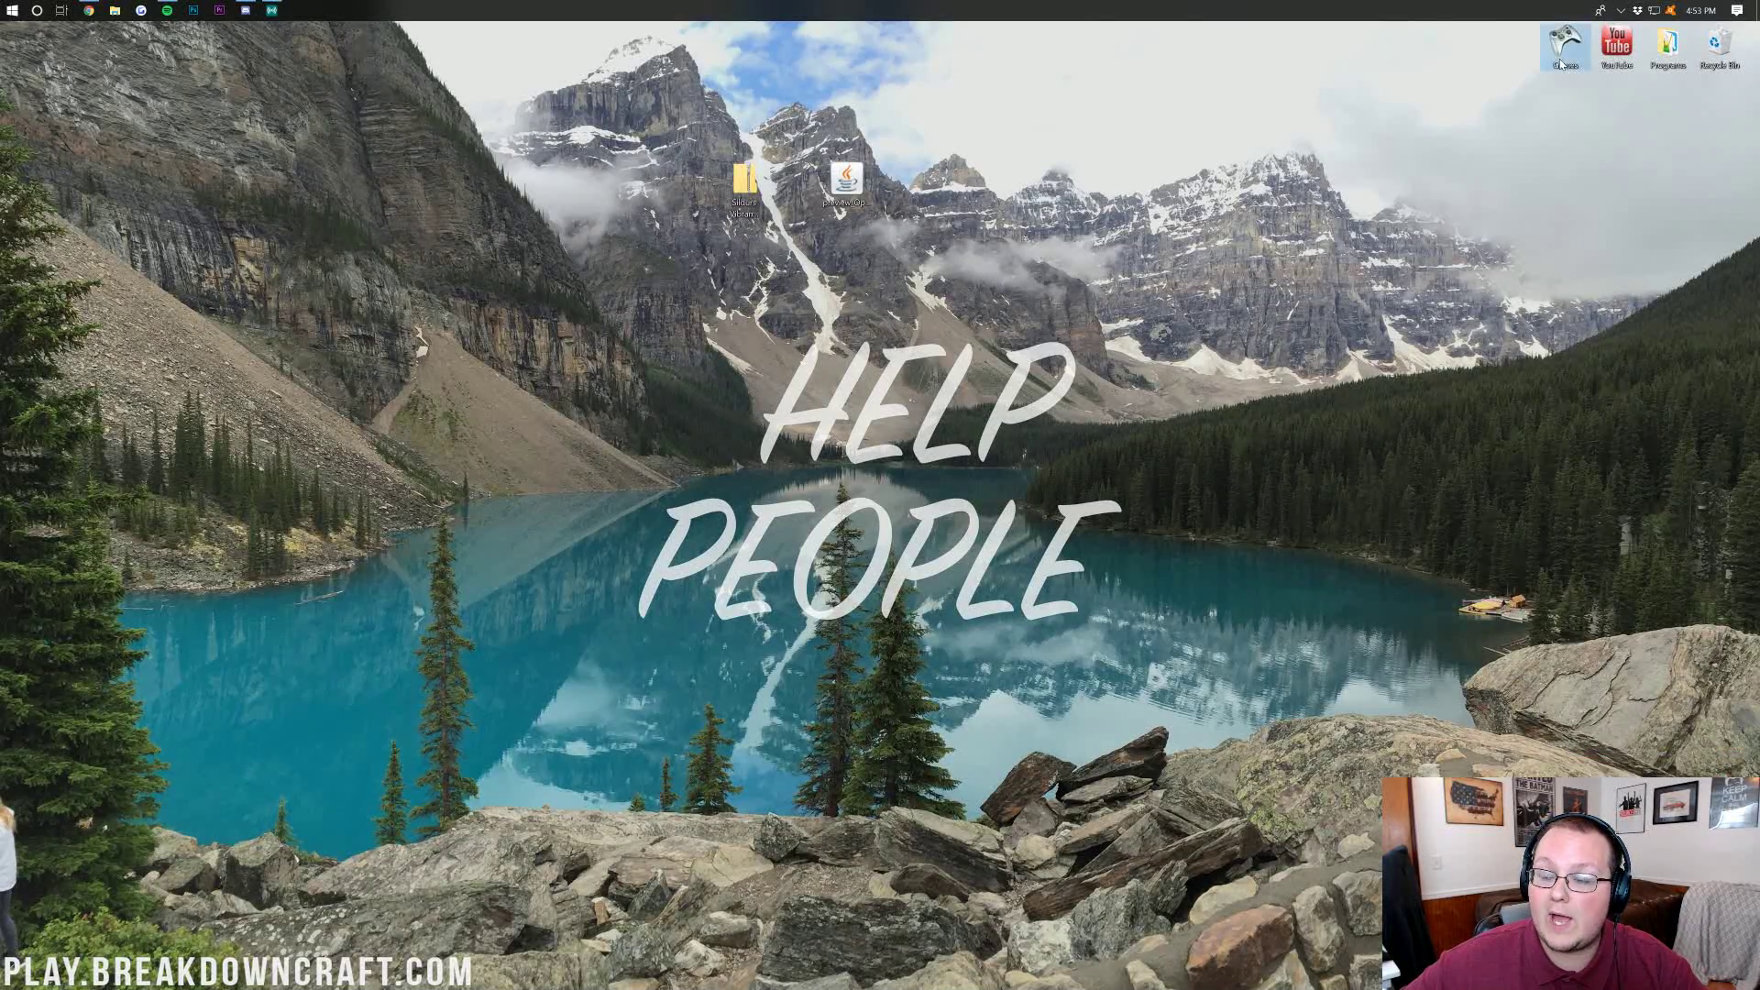
{"action": "double_click", "coordinate": [738, 514]}
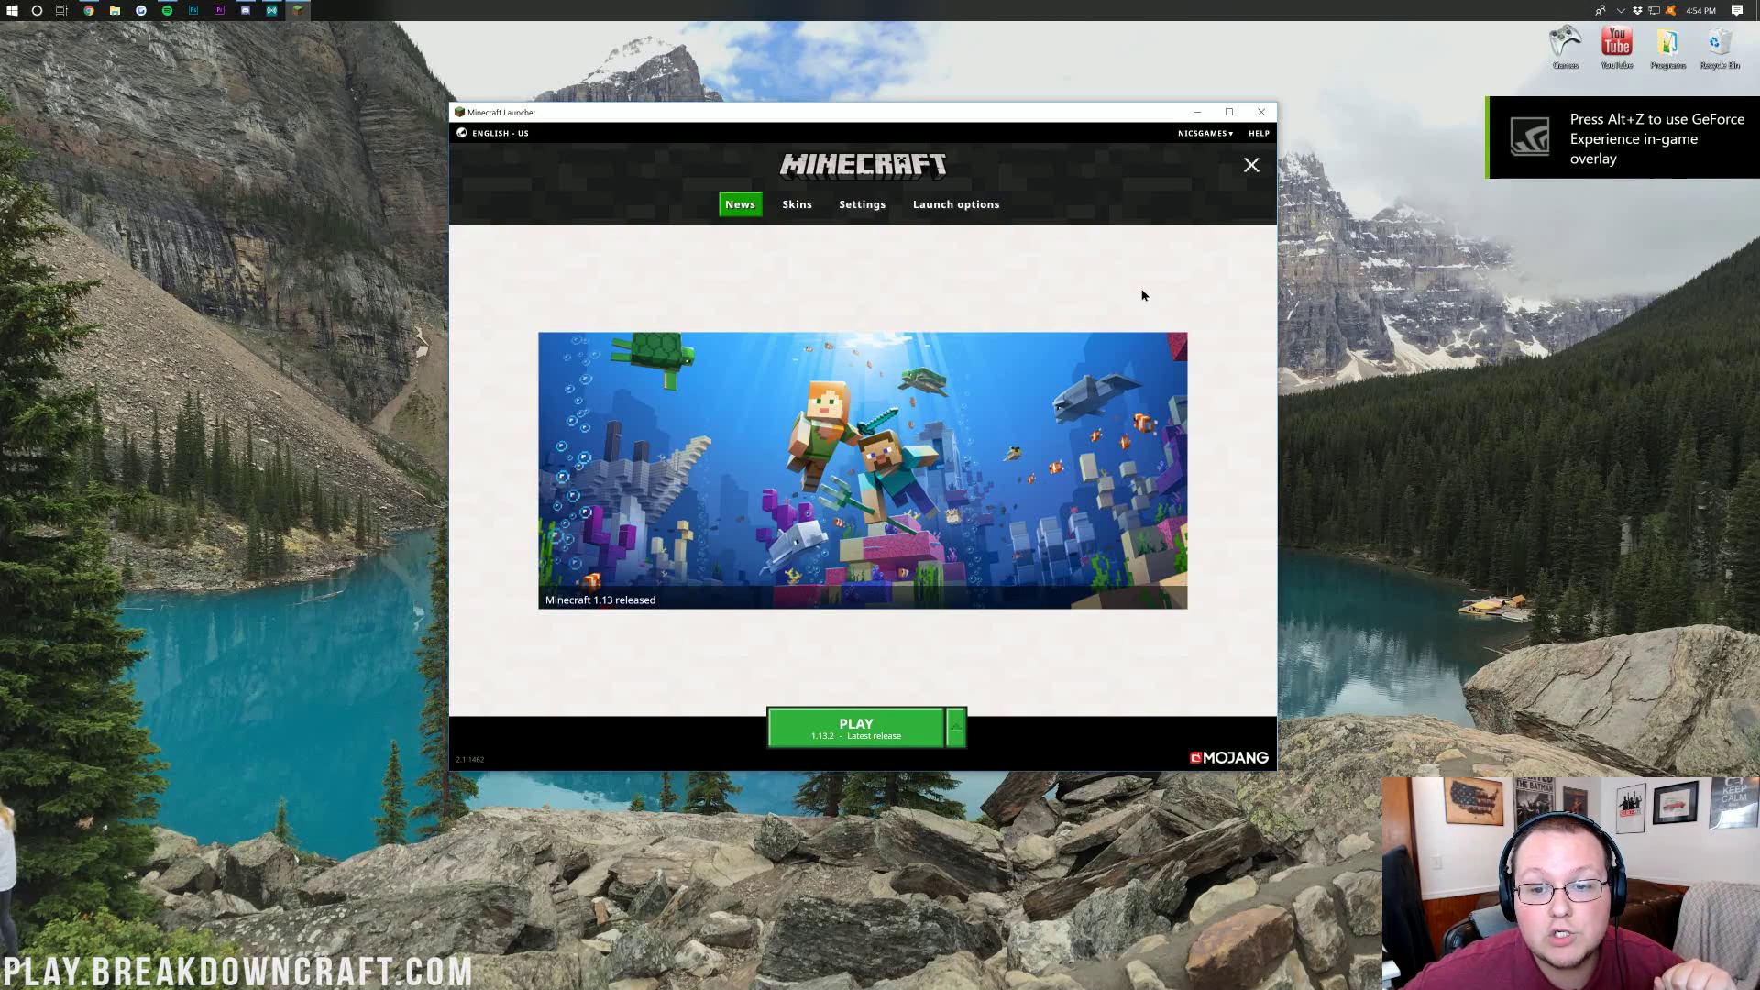
{"action": "left_click", "coordinate": [958, 726]}
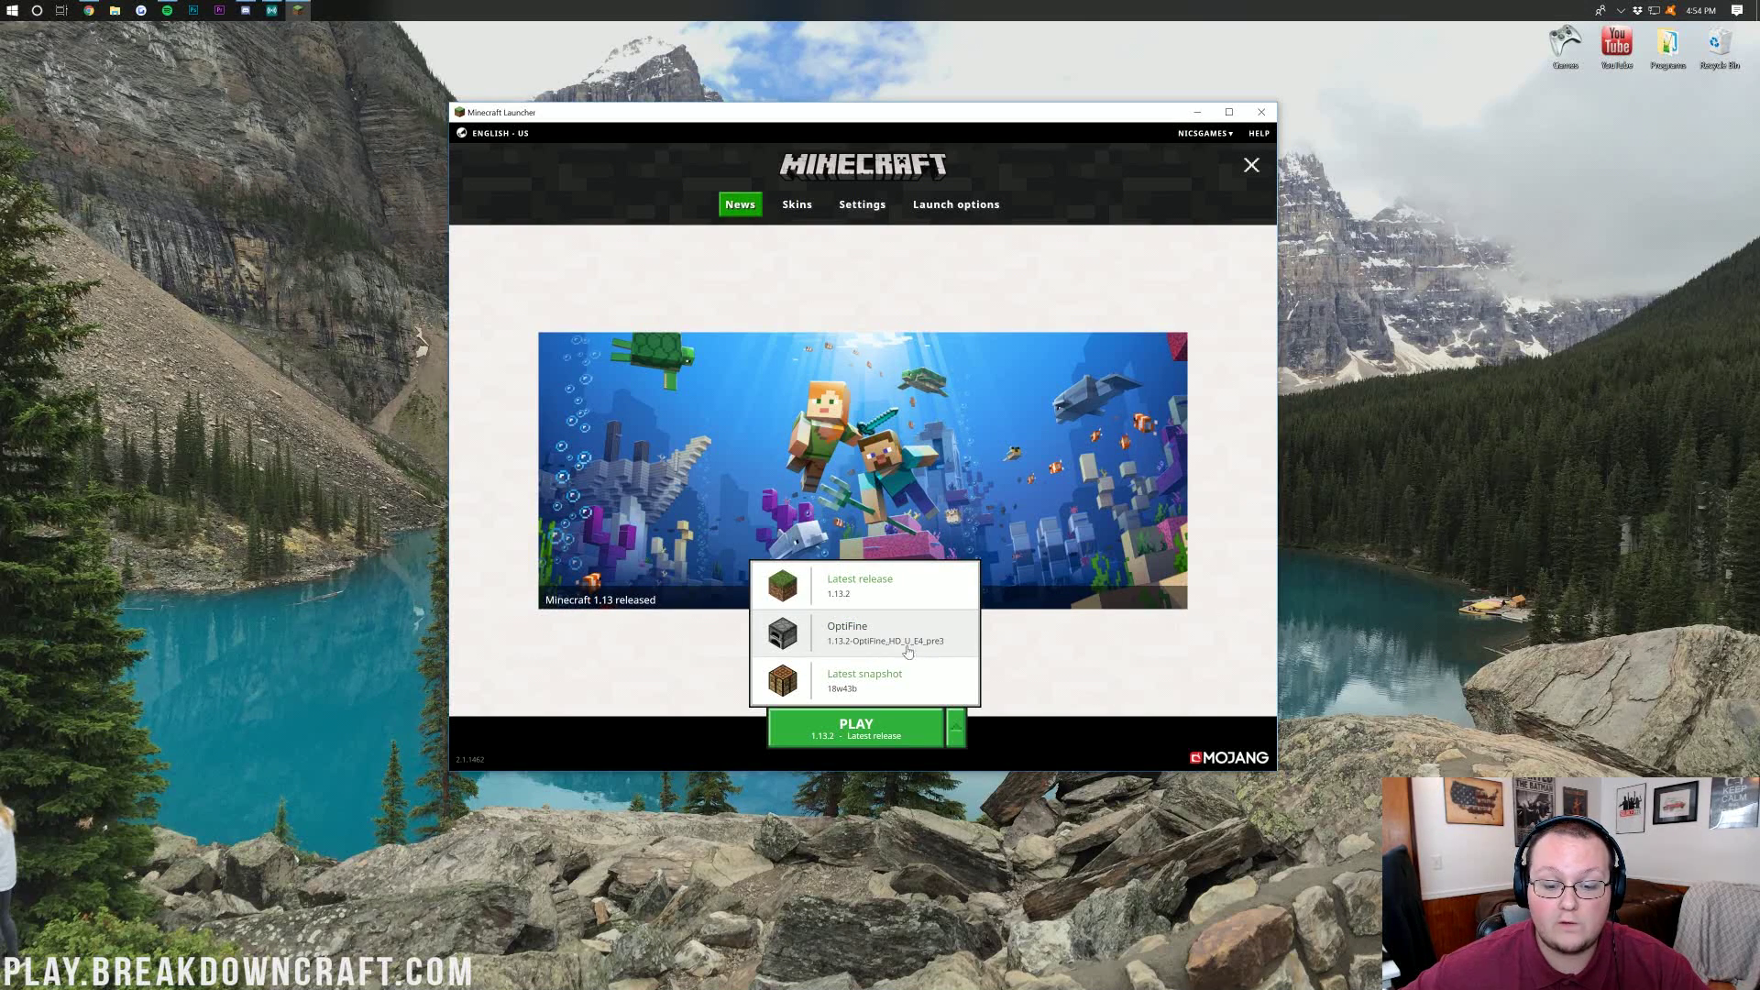
{"action": "left_click", "coordinate": [1059, 721]}
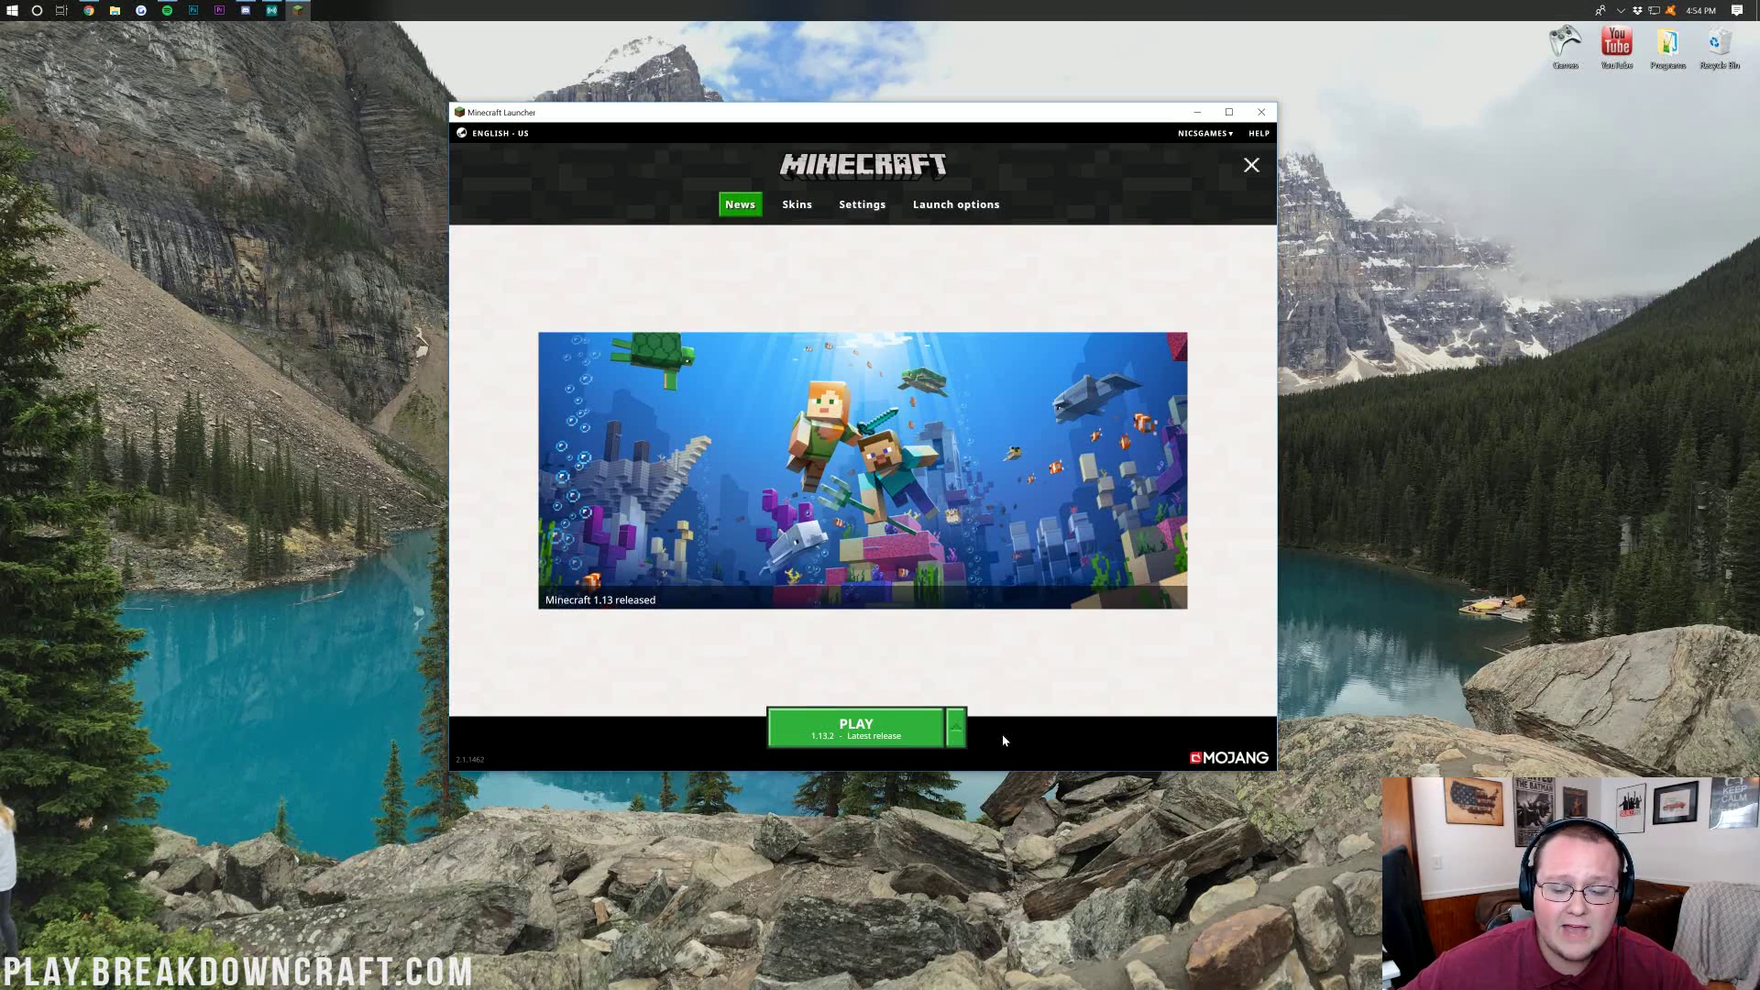
{"action": "left_click", "coordinate": [1254, 167]}
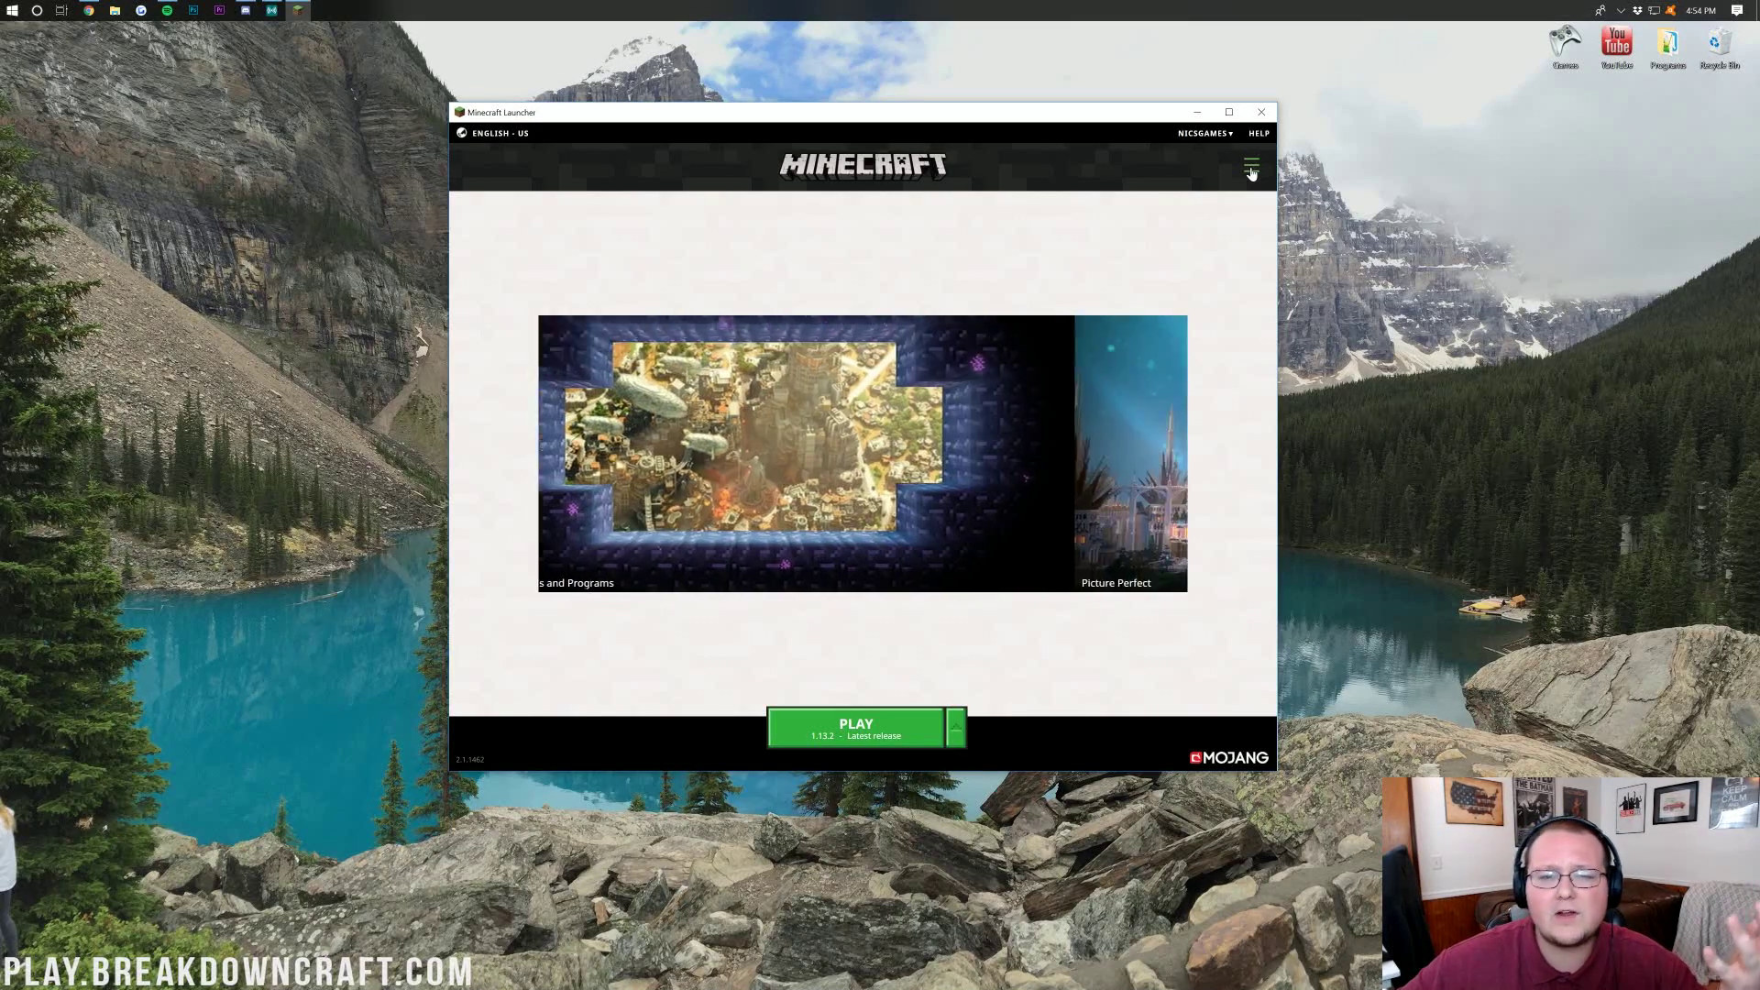
{"action": "left_click", "coordinate": [1251, 168]}
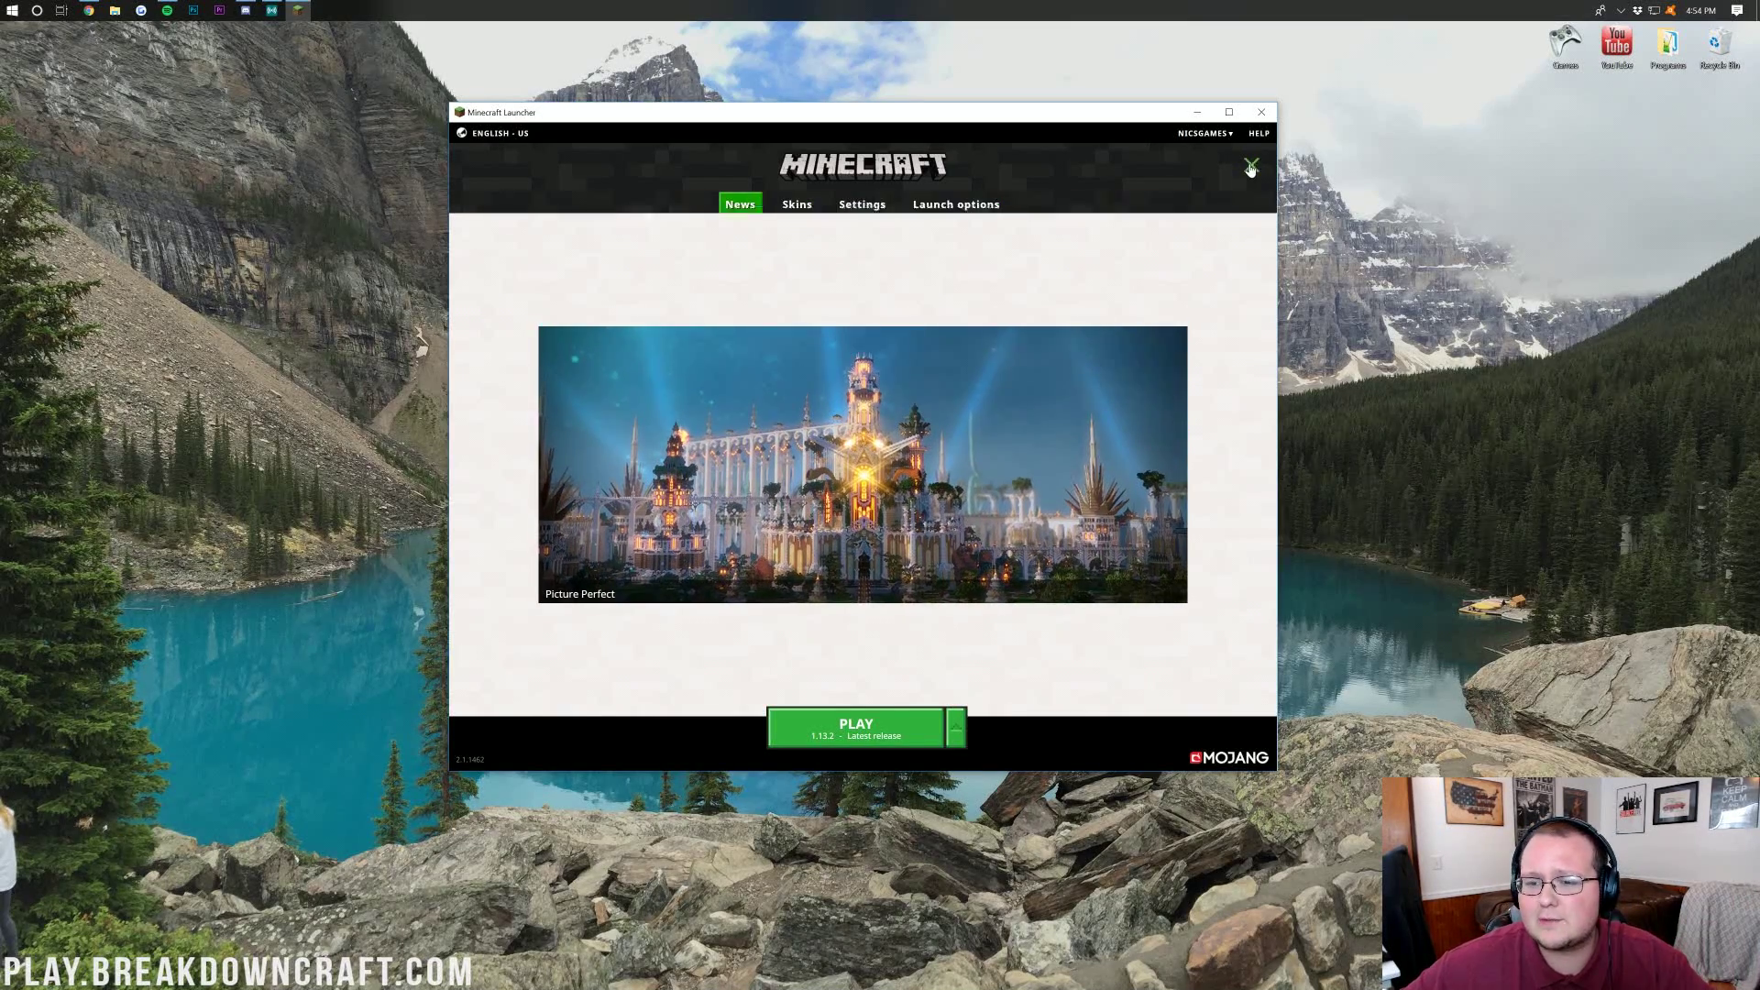
Create a new launch profile named 'Play.BreakdownCraft.com' on version 1.13.2-OptiFine_HD_U_E4_pre3.
{"action": "left_click", "coordinate": [951, 212]}
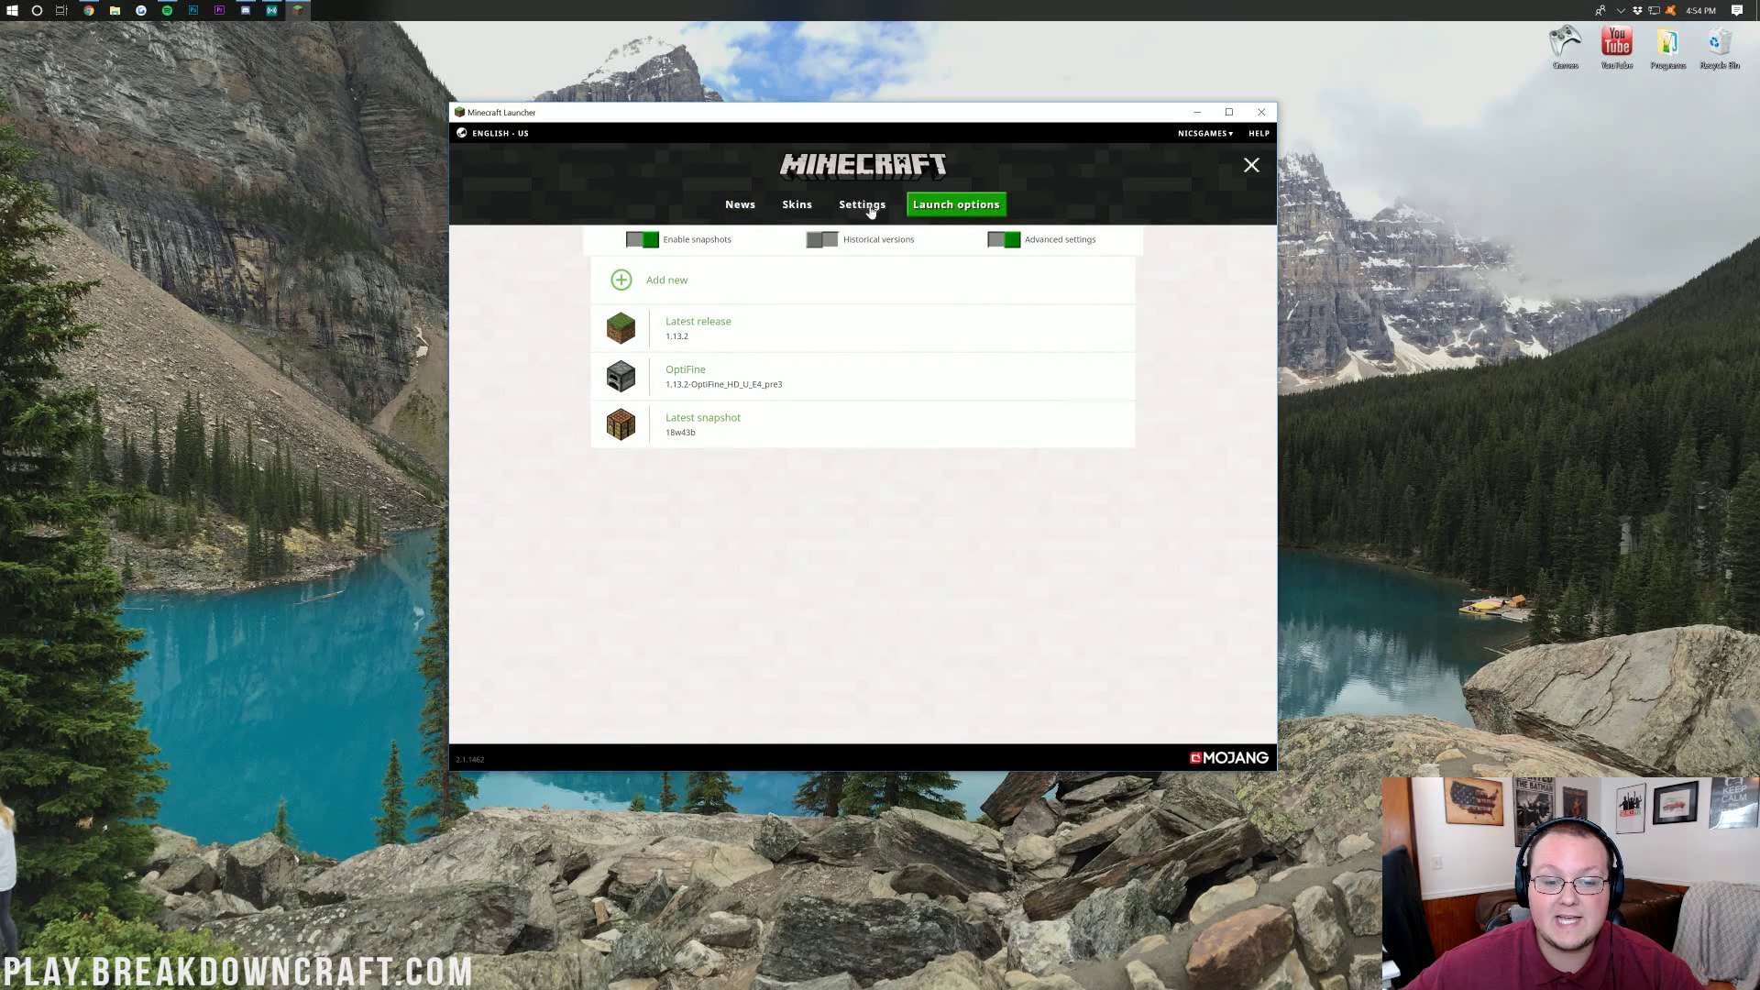
{"action": "left_click", "coordinate": [658, 288]}
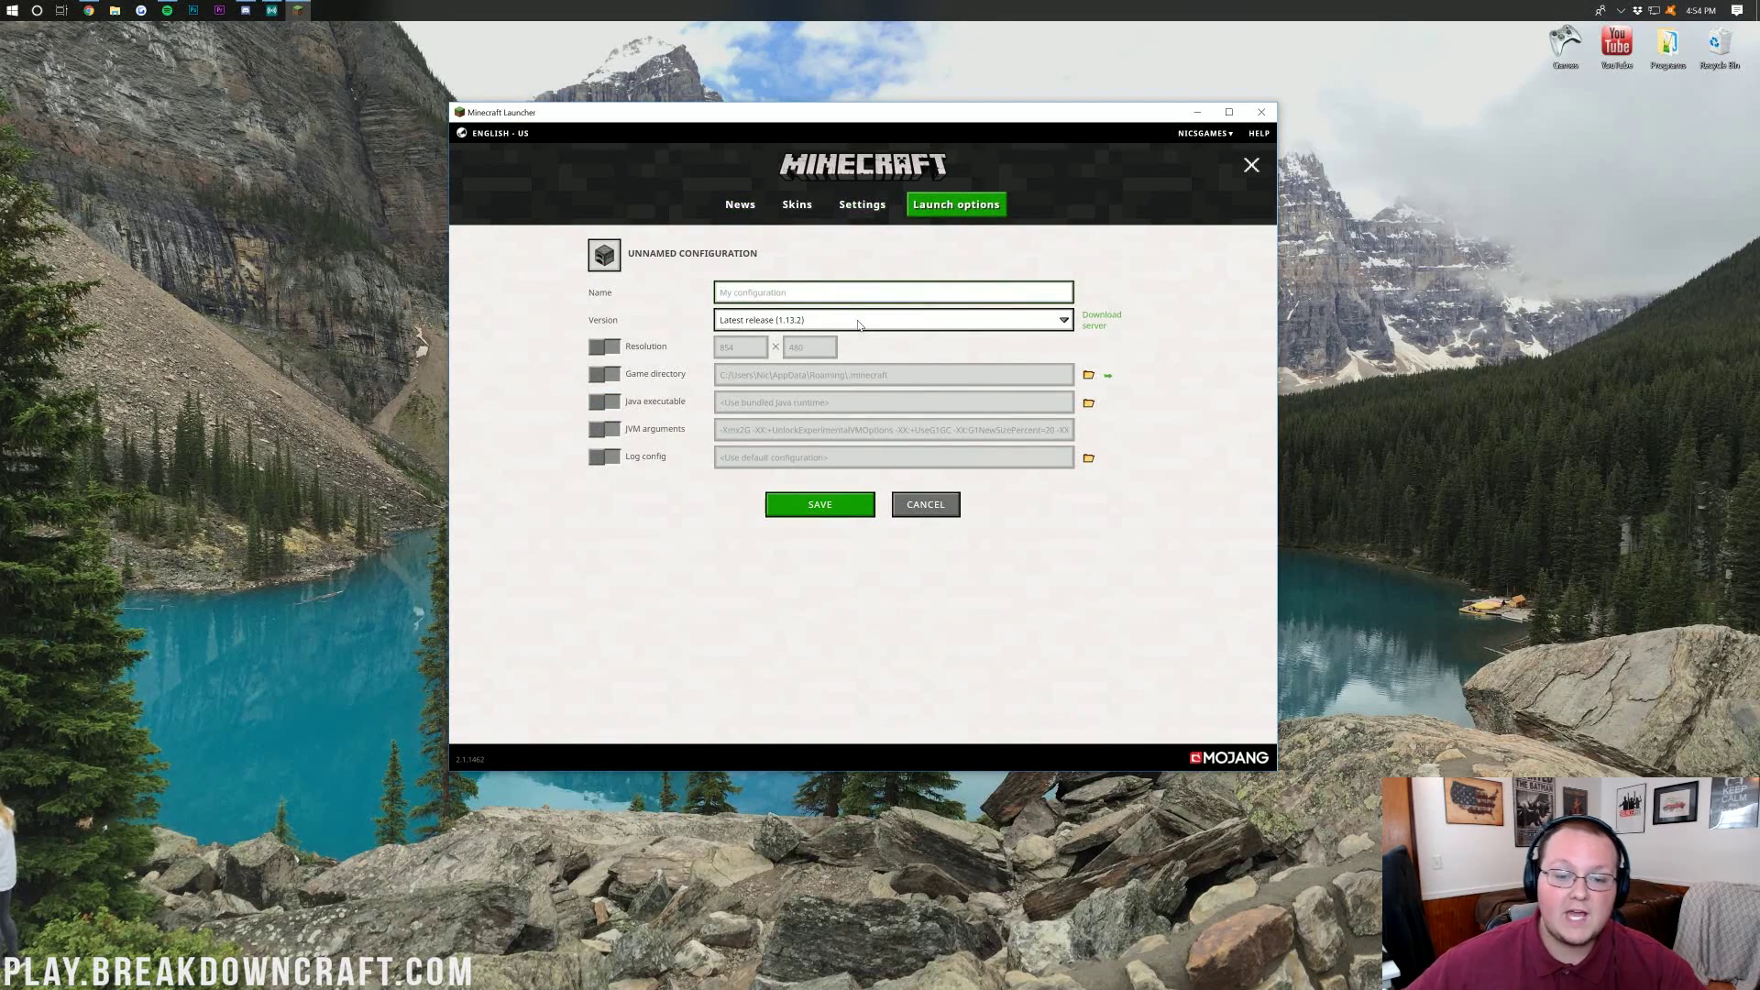
{"action": "type", "text": "Play.B"}
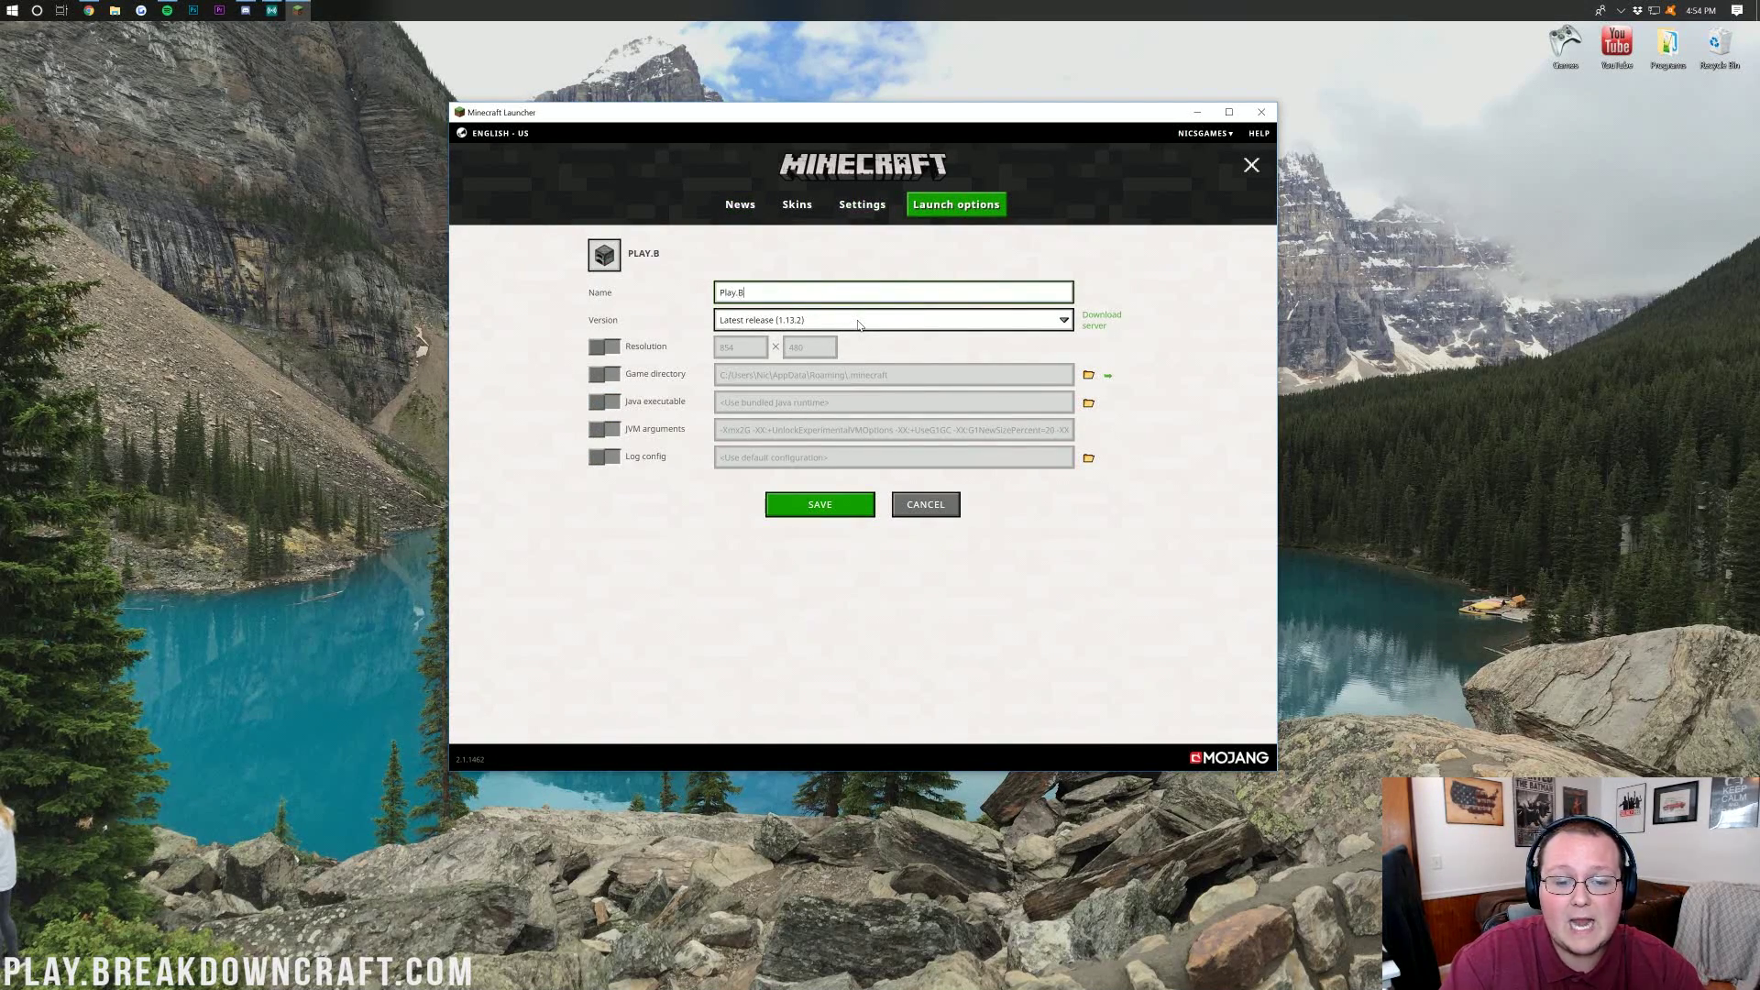
{"action": "type", "text": "reakdownCra"}
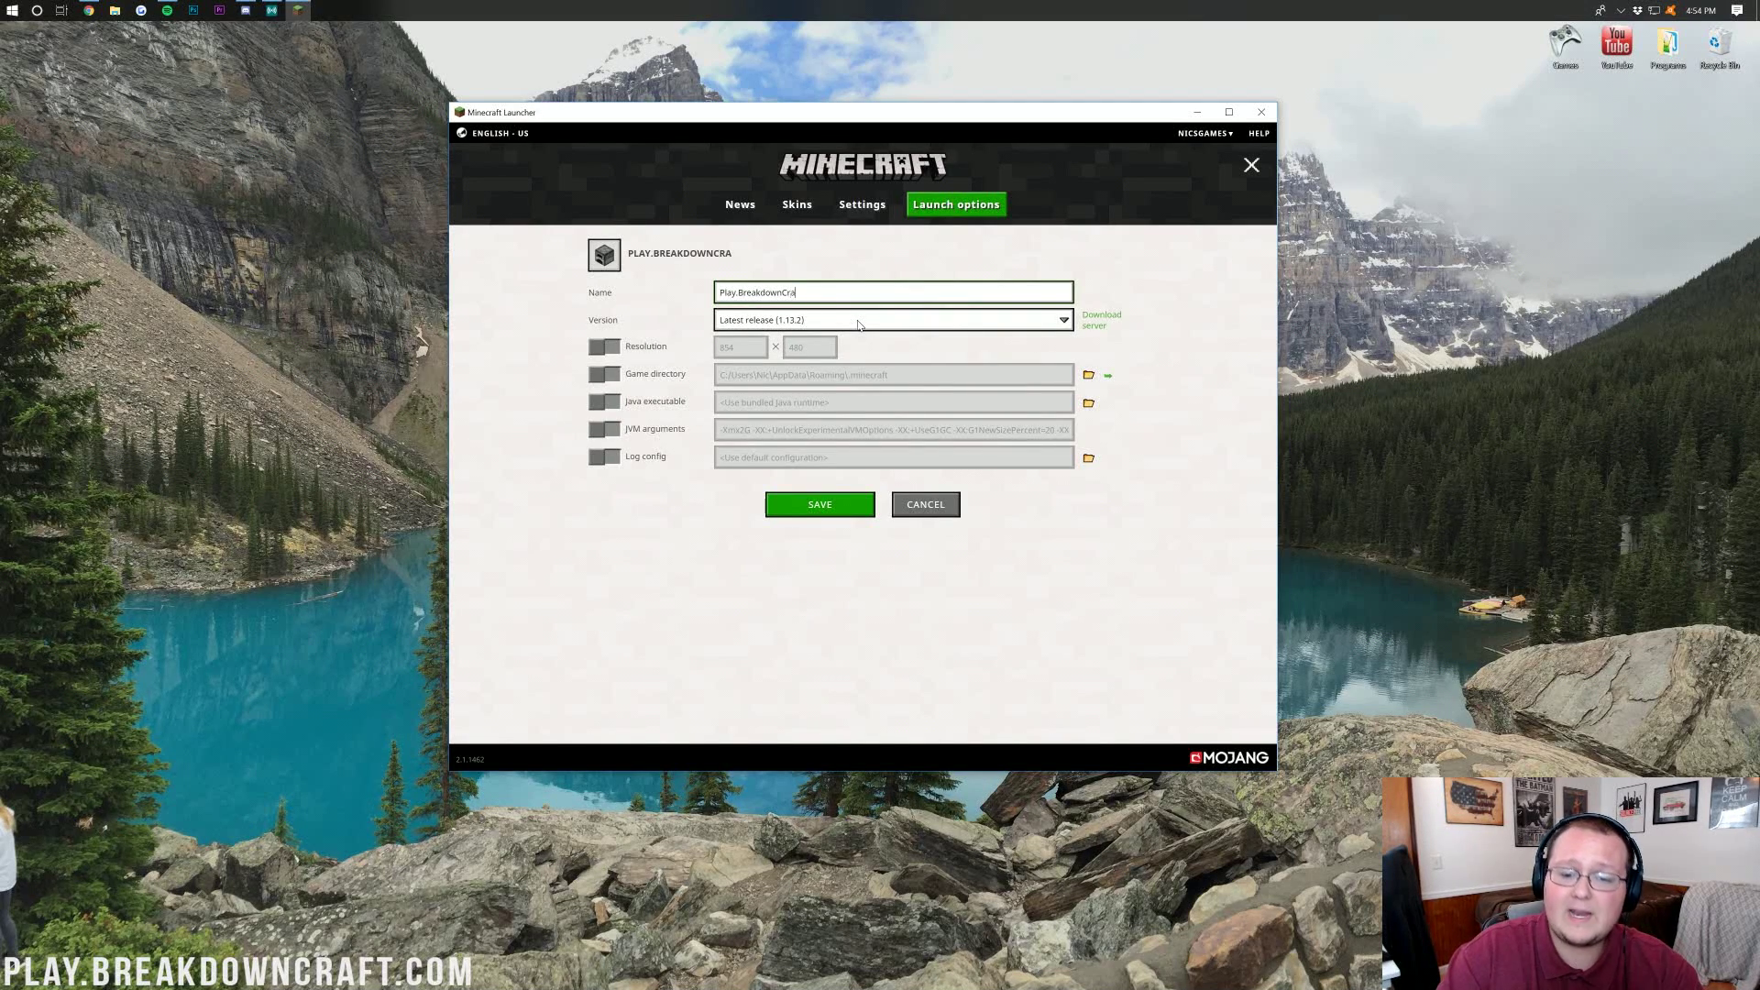
{"action": "type", "text": "ft.cmo"}
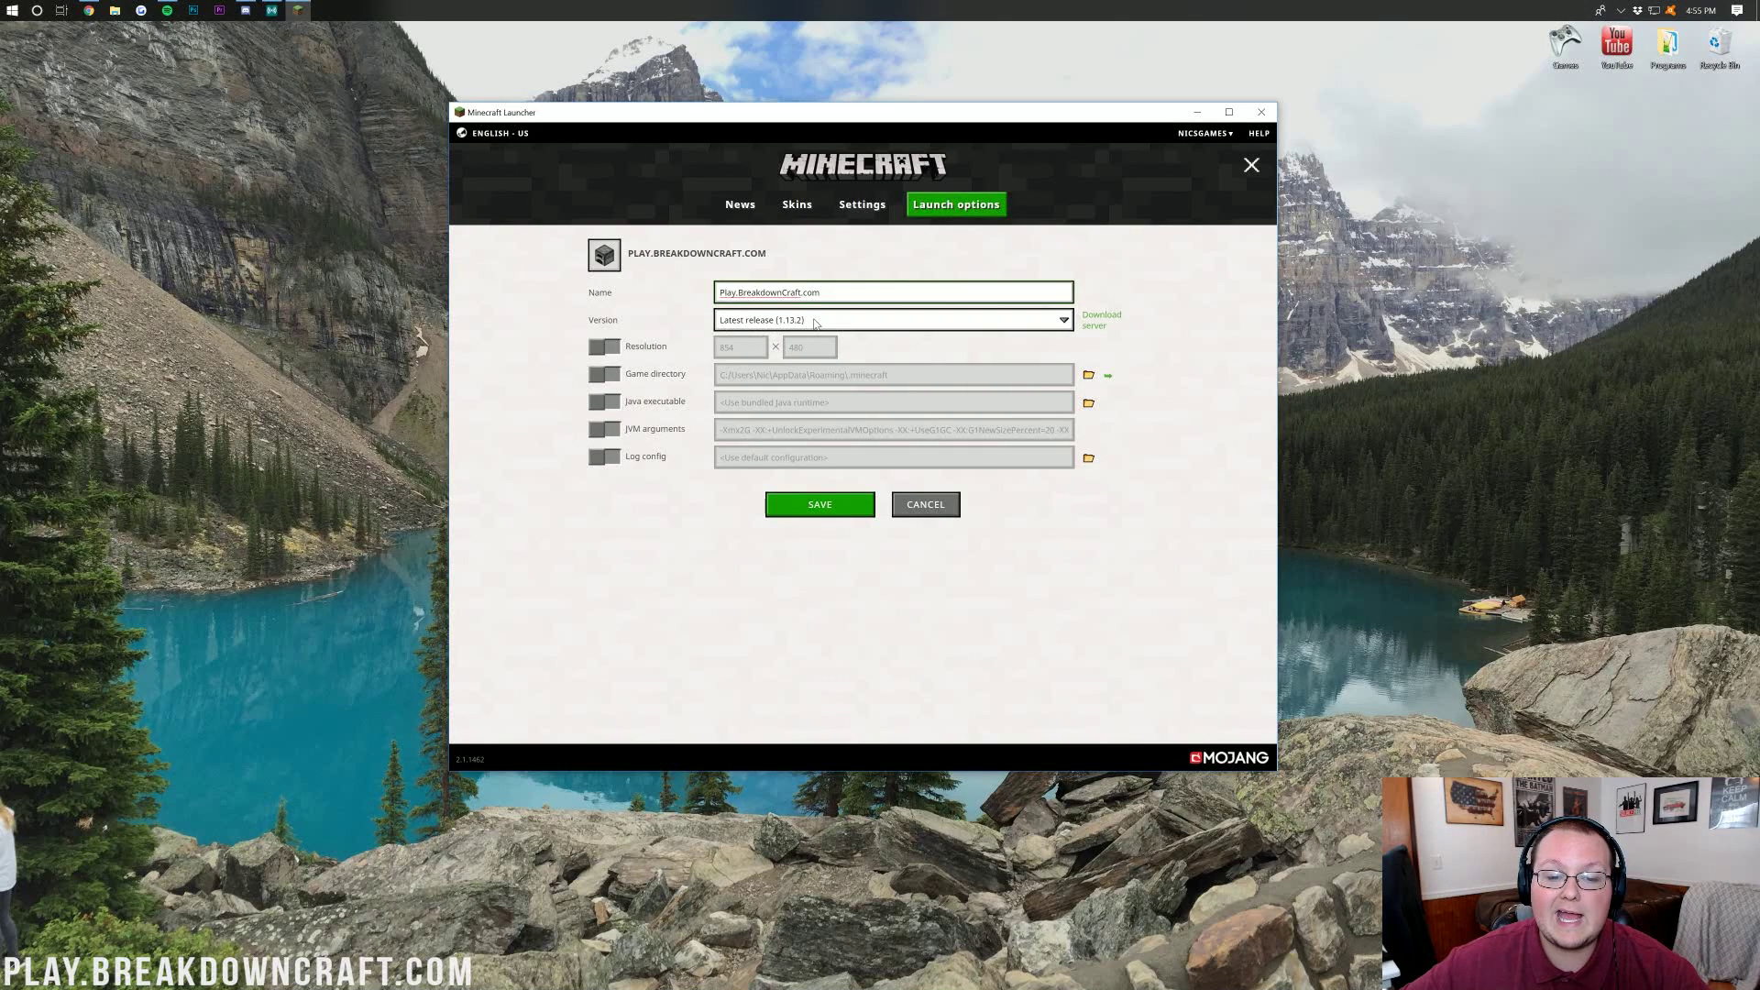
{"action": "left_click", "coordinate": [814, 321]}
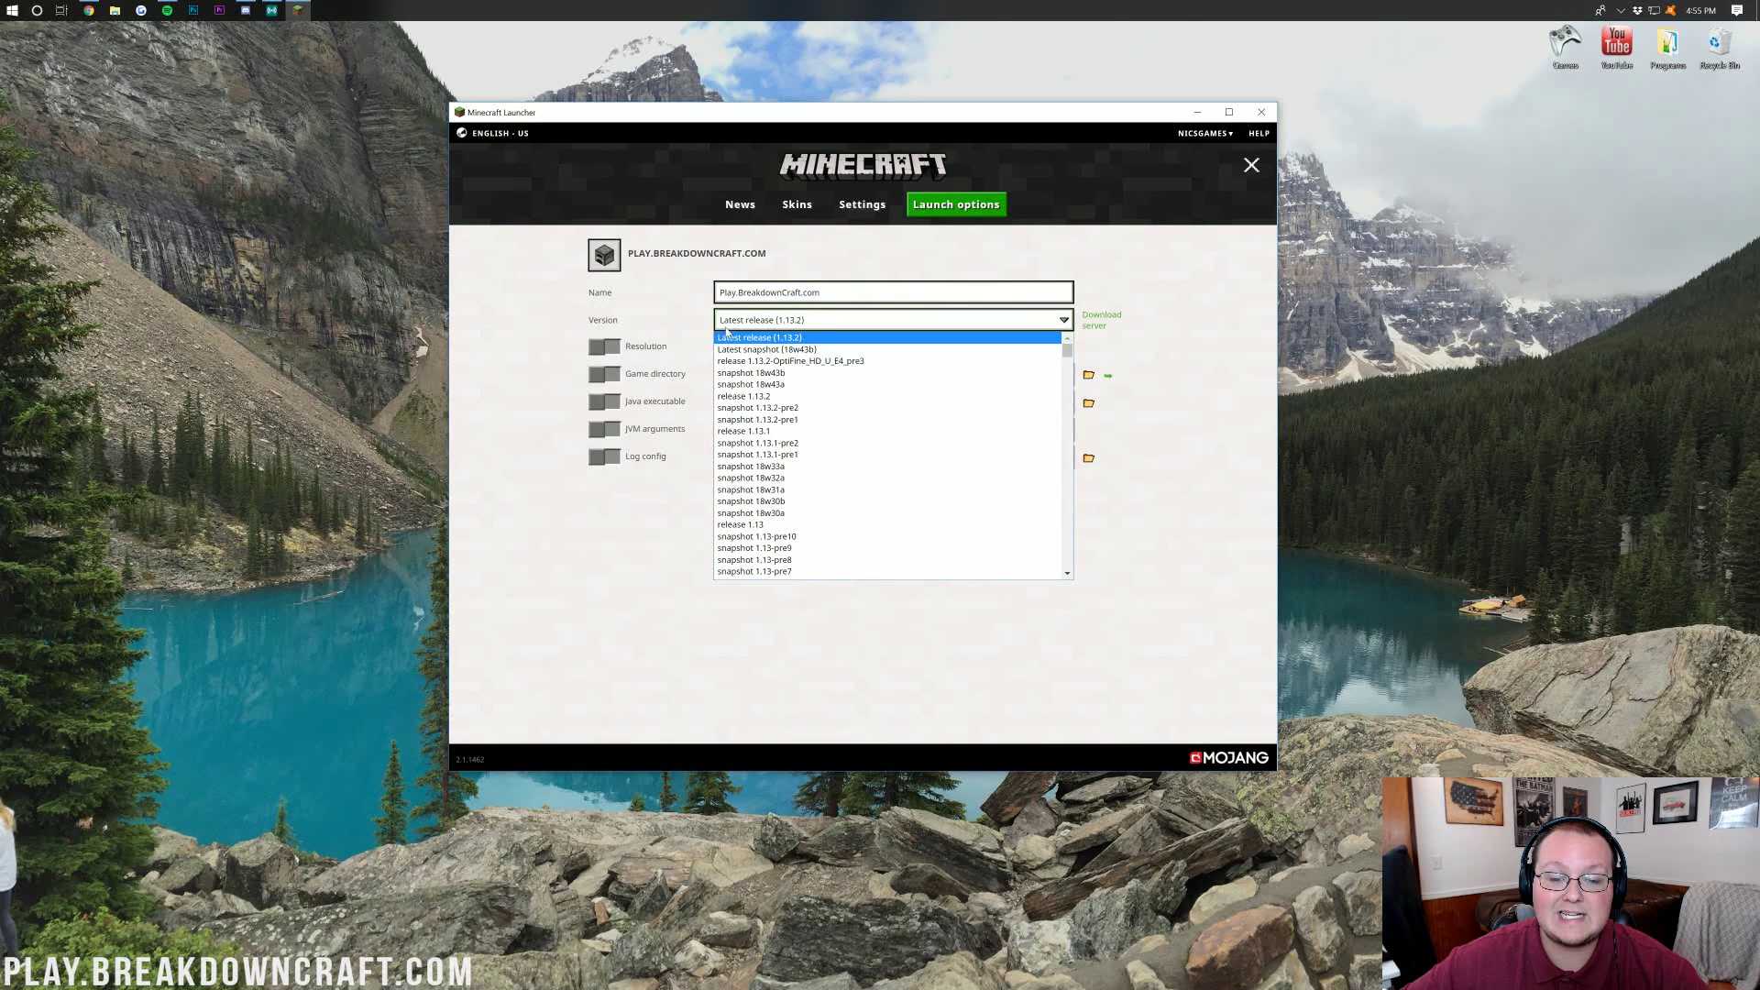
{"action": "left_click", "coordinate": [796, 361]}
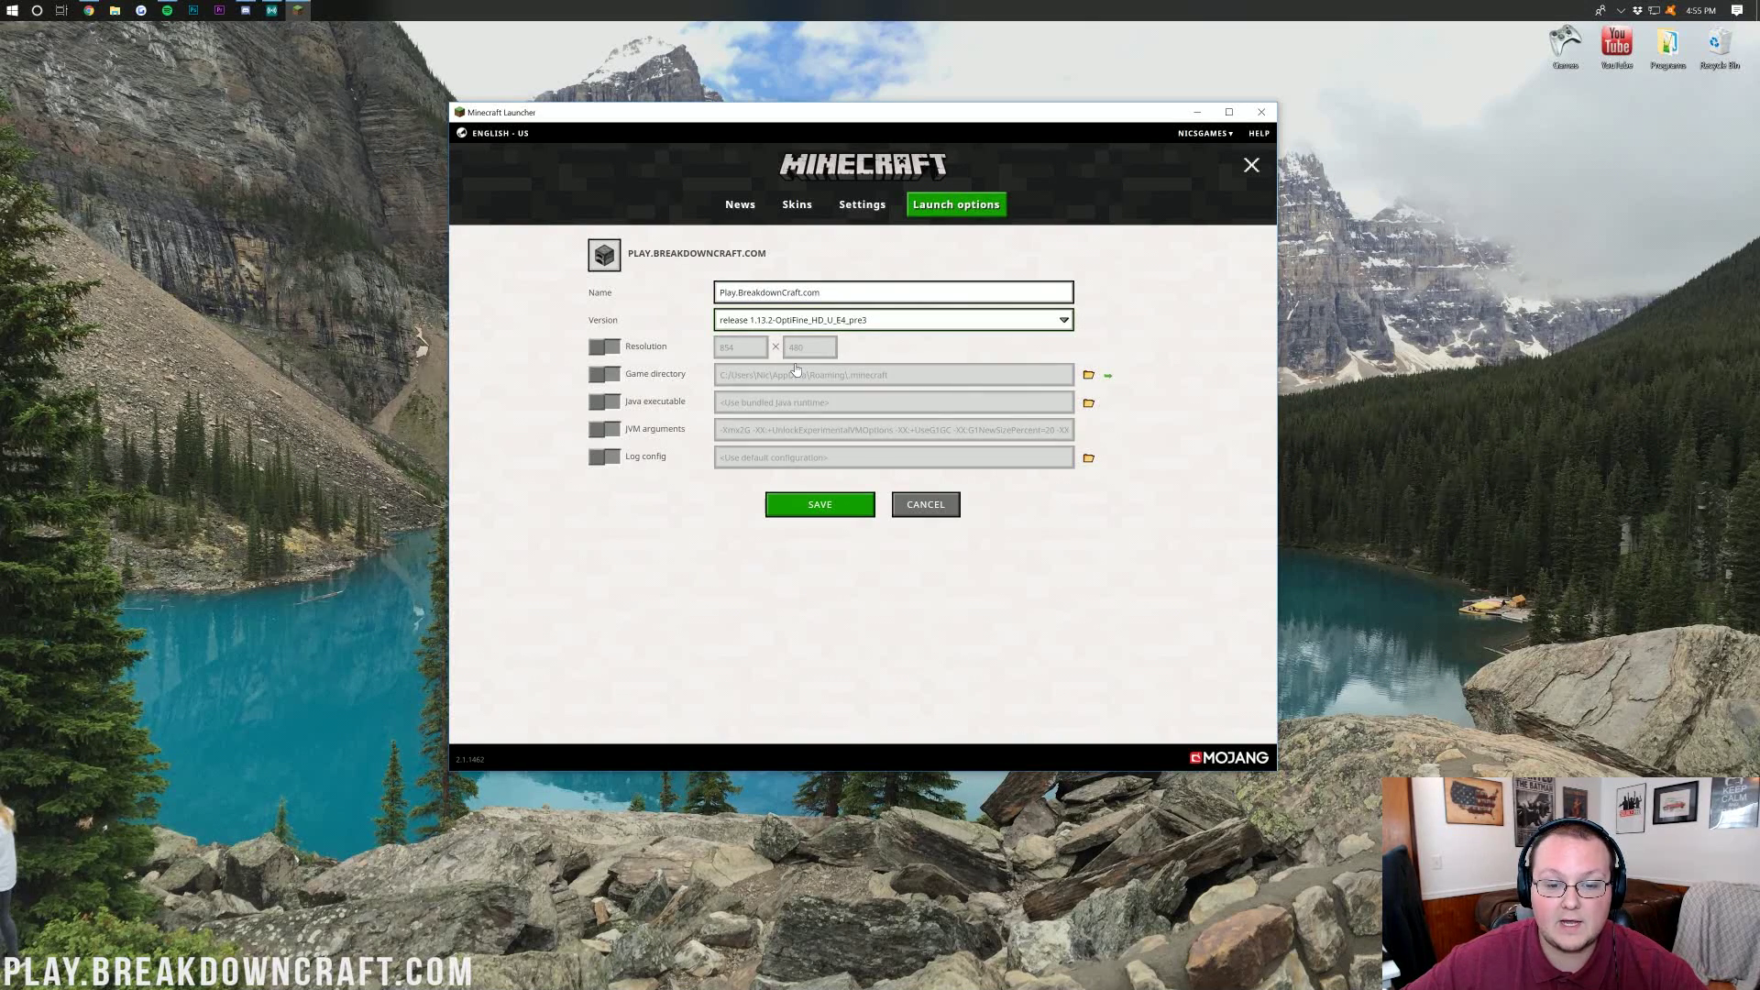
Give the profile a 1920×1080 custom resolution and save it.
{"action": "left_click", "coordinate": [603, 347]}
{"action": "key", "text": "Tab"}
{"action": "type", "text": "1920"}
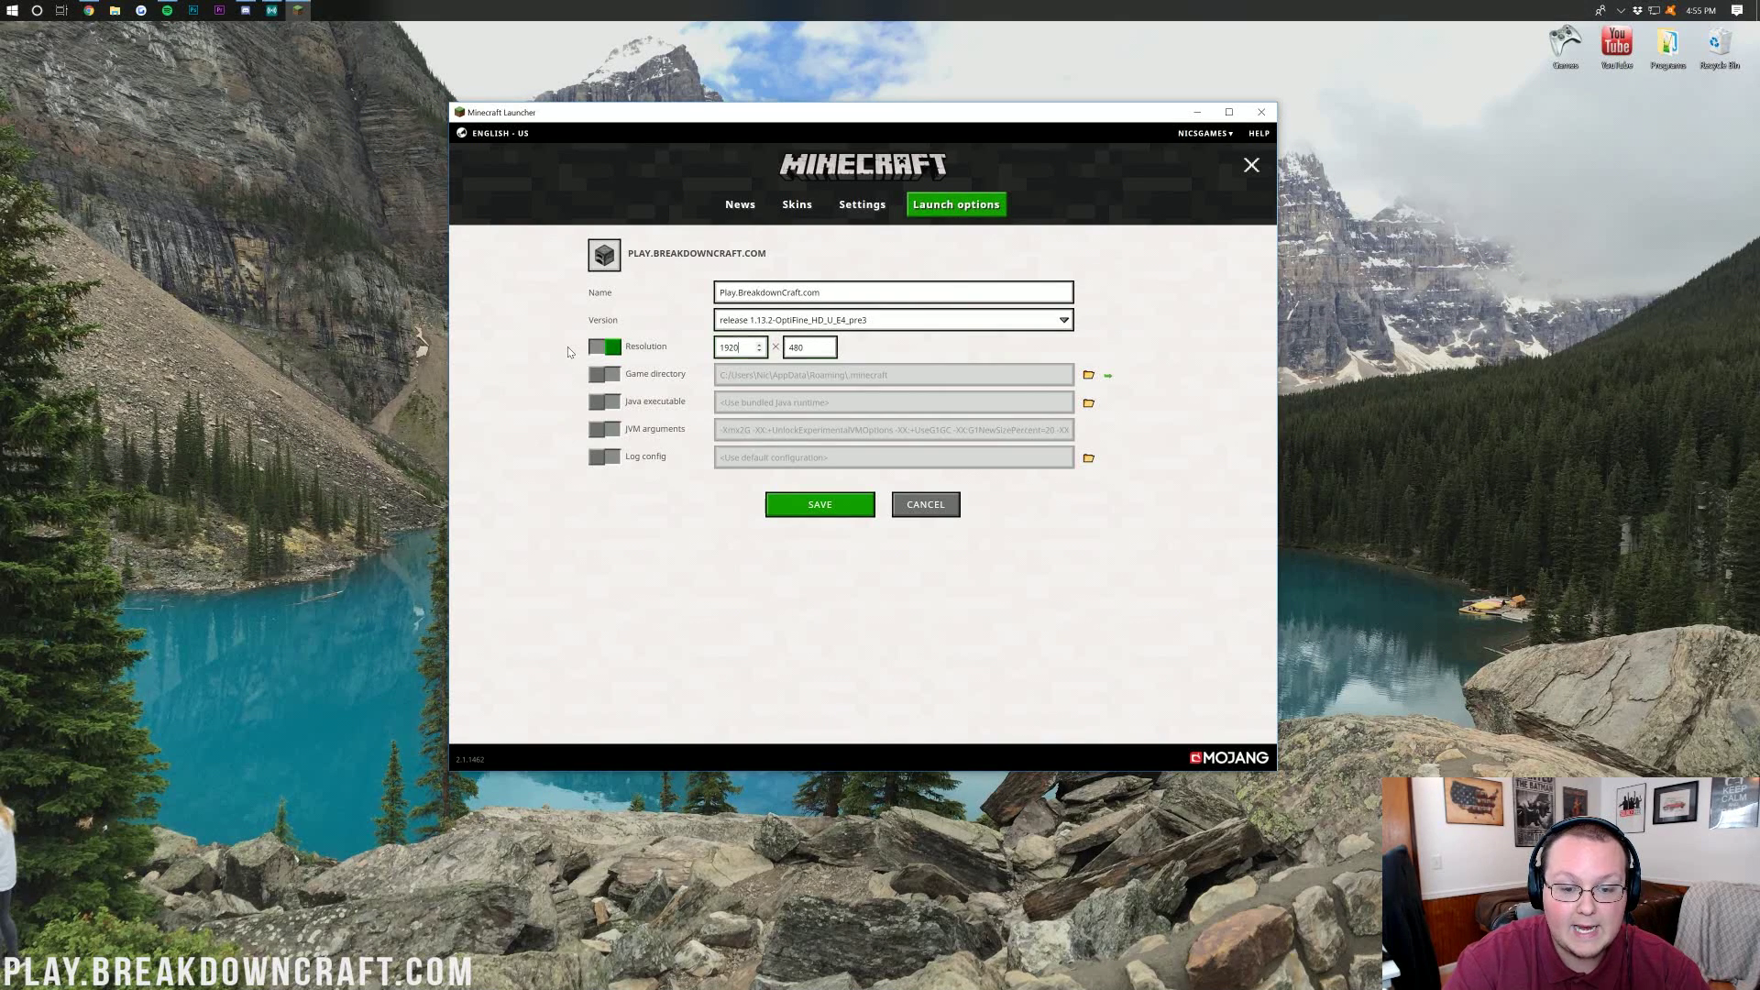
{"action": "key", "text": "Tab"}
{"action": "type", "text": "1080"}
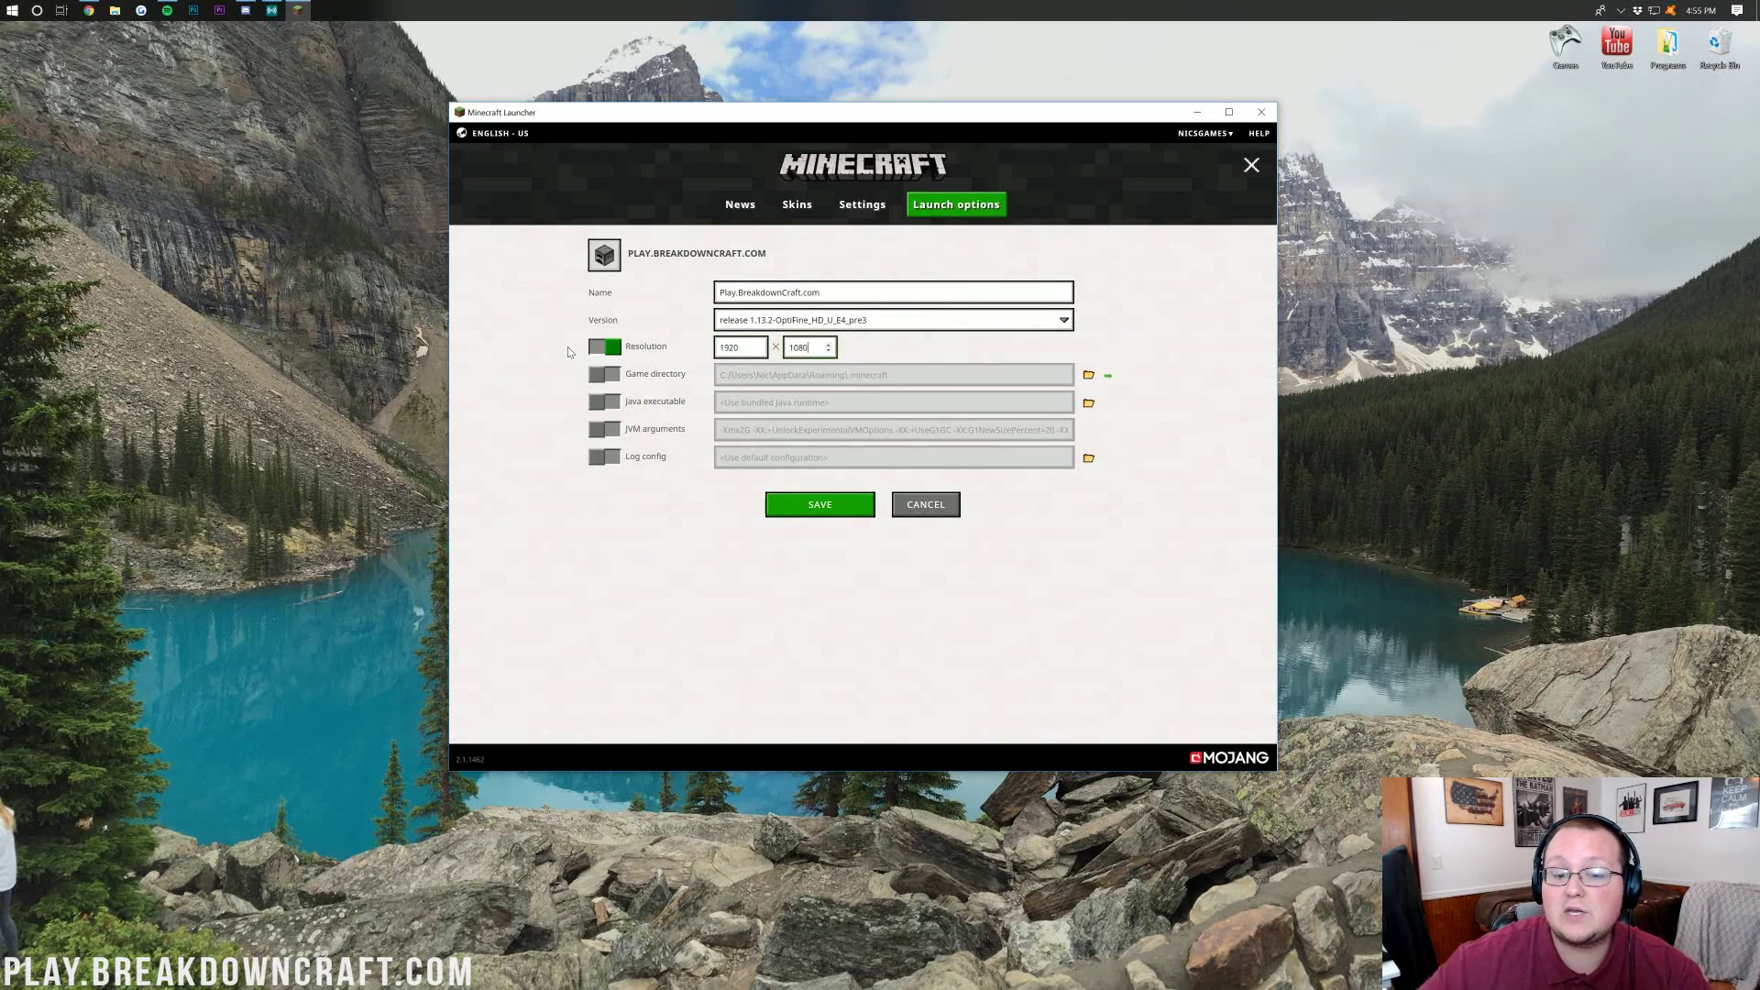
{"action": "left_click", "coordinate": [817, 504]}
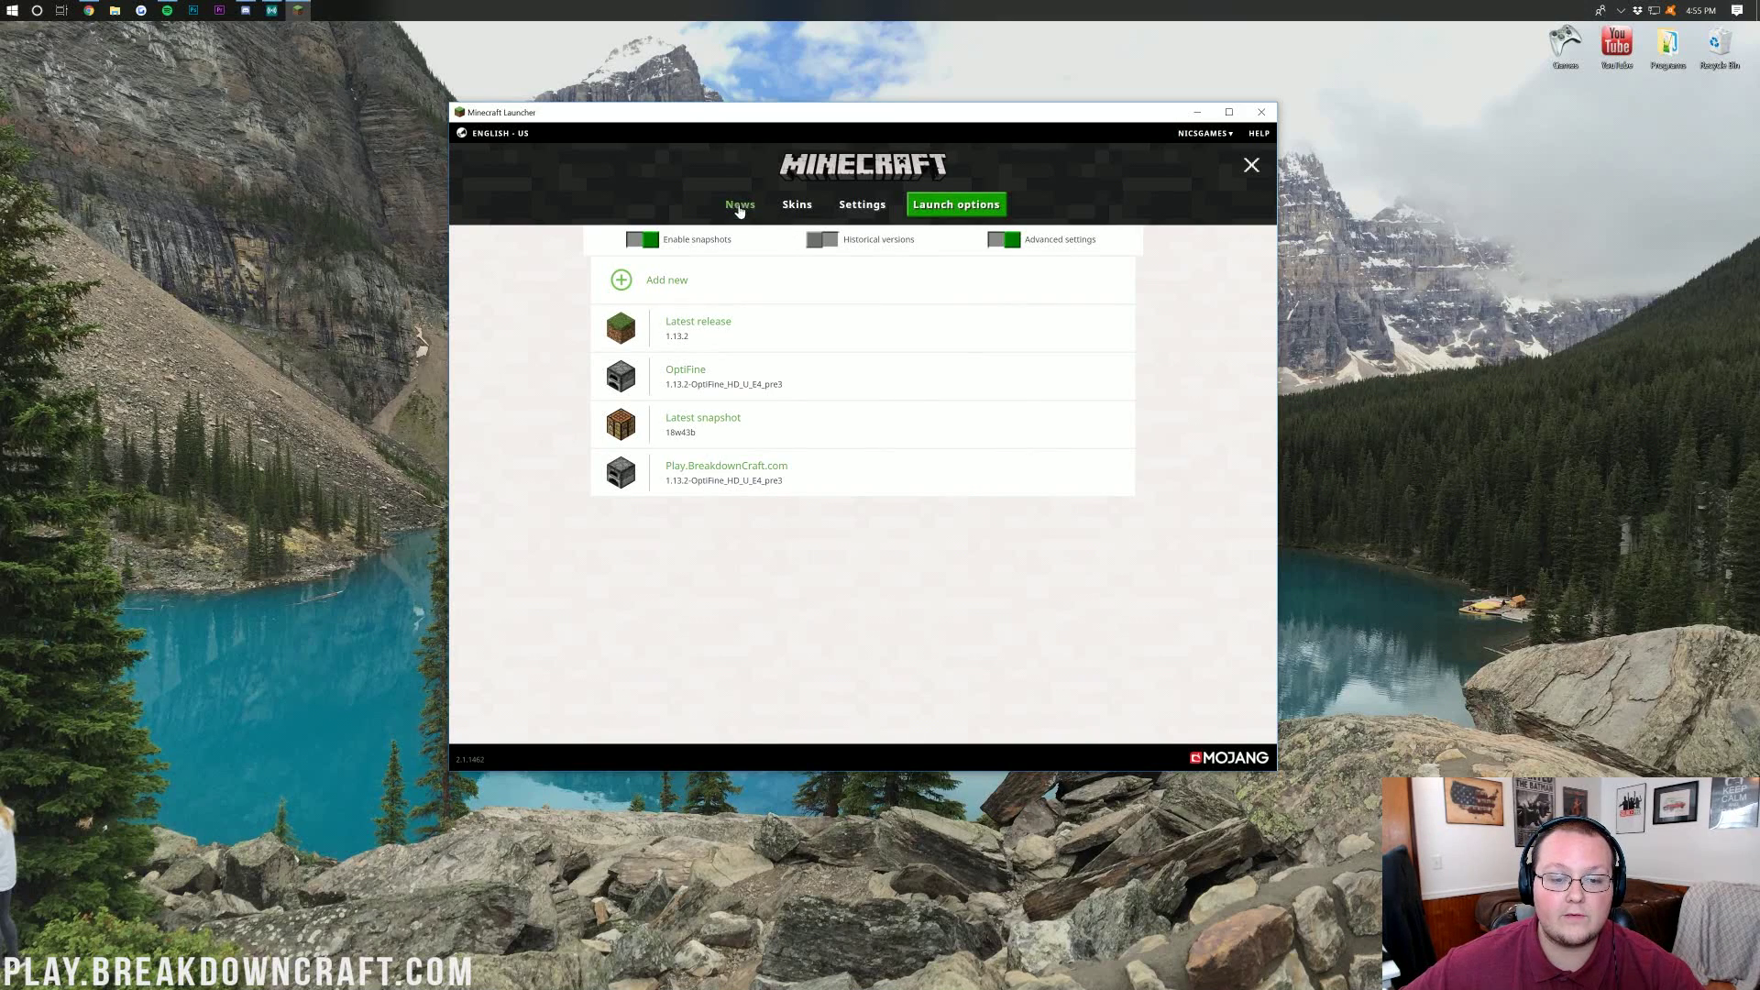
Launch the game with the Play.BreakdownCraft.com profile.
{"action": "left_click", "coordinate": [739, 206]}
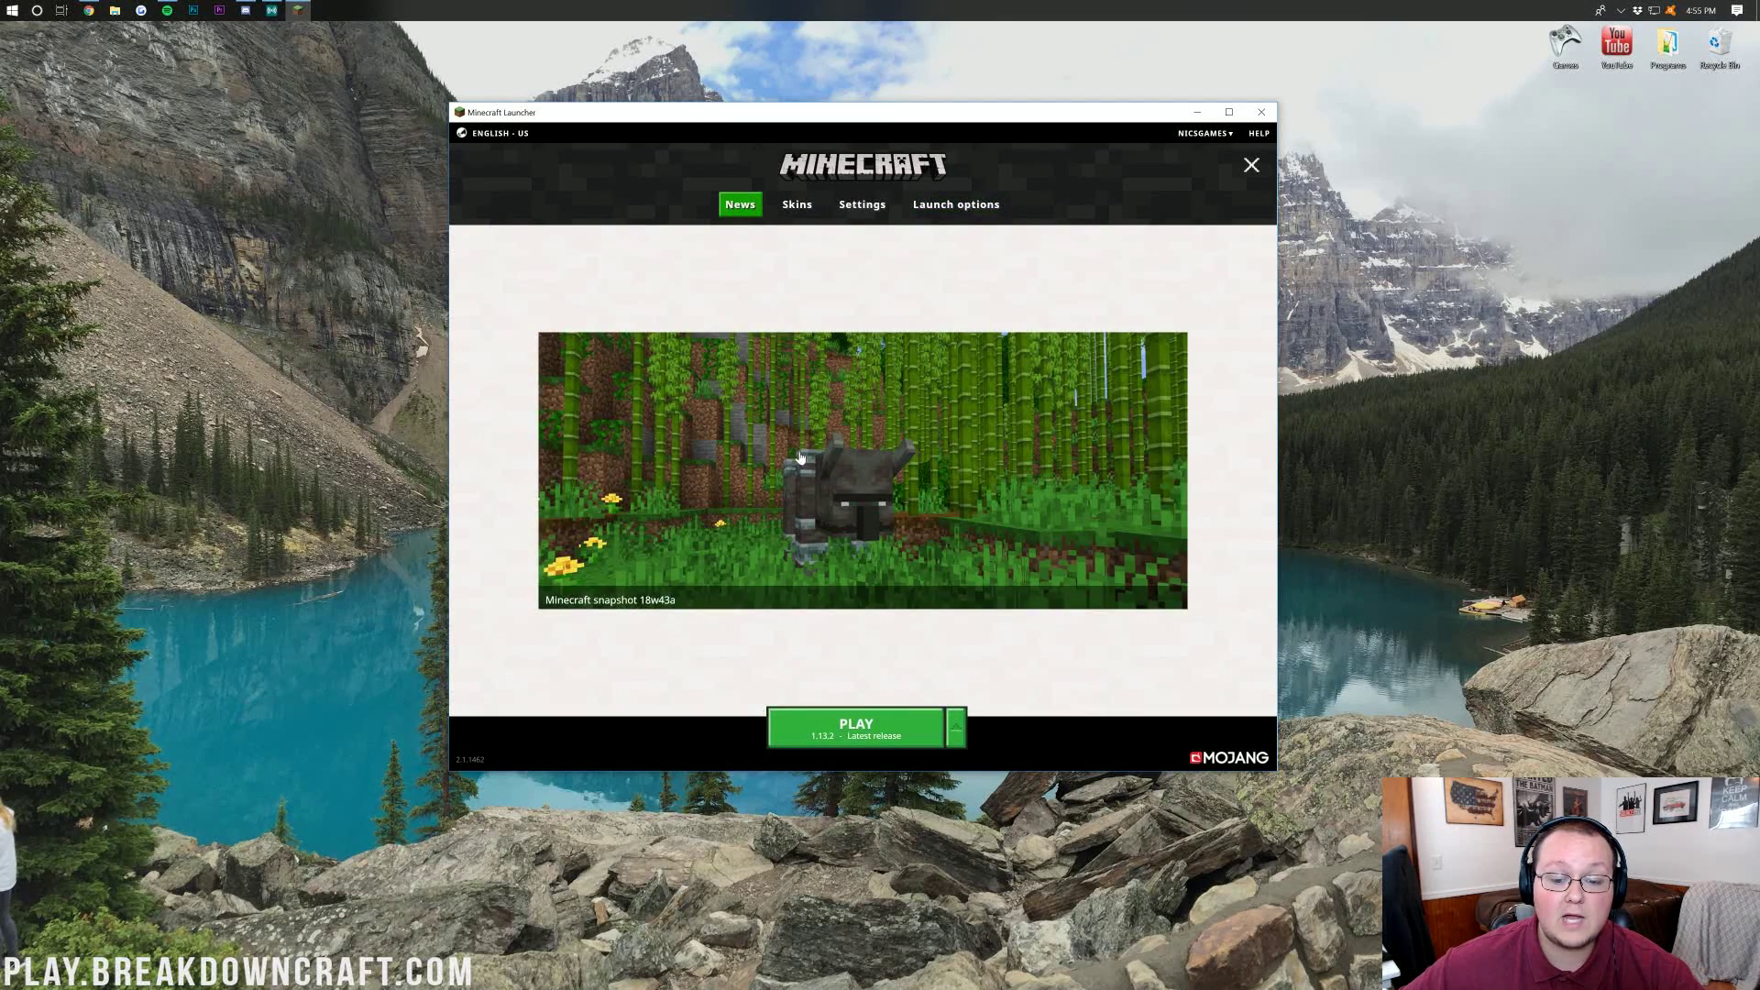
{"action": "left_click", "coordinate": [956, 730]}
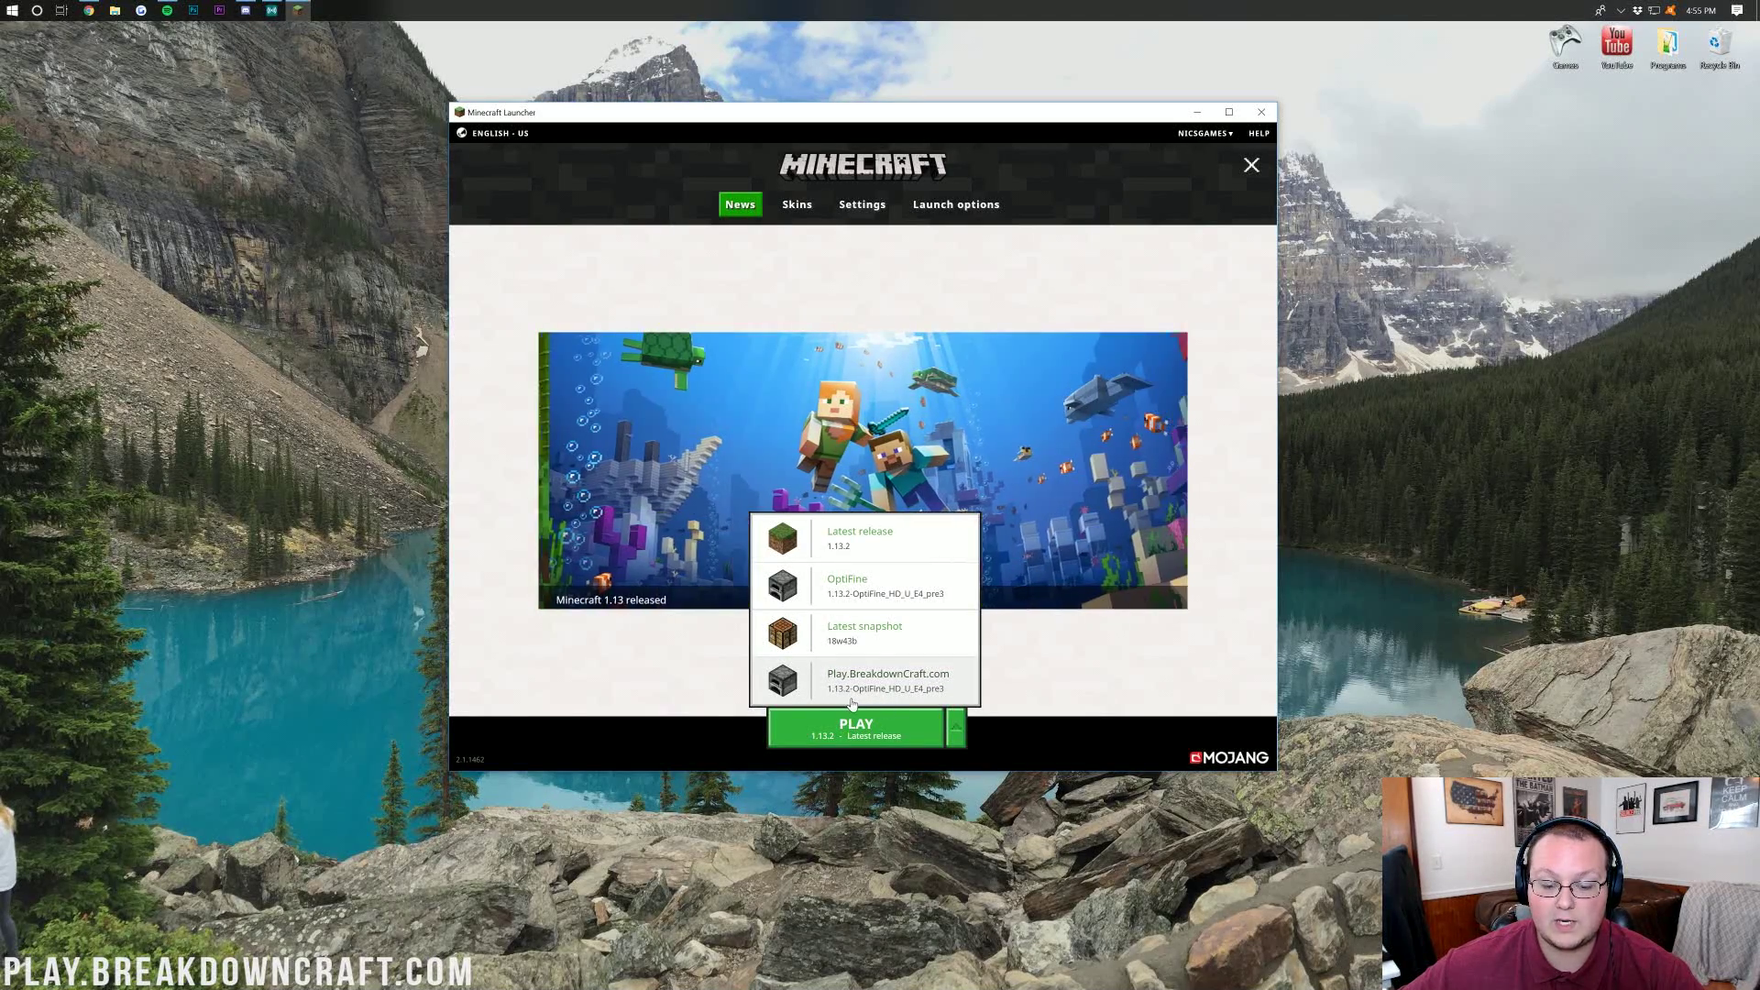
{"action": "left_click", "coordinate": [894, 683]}
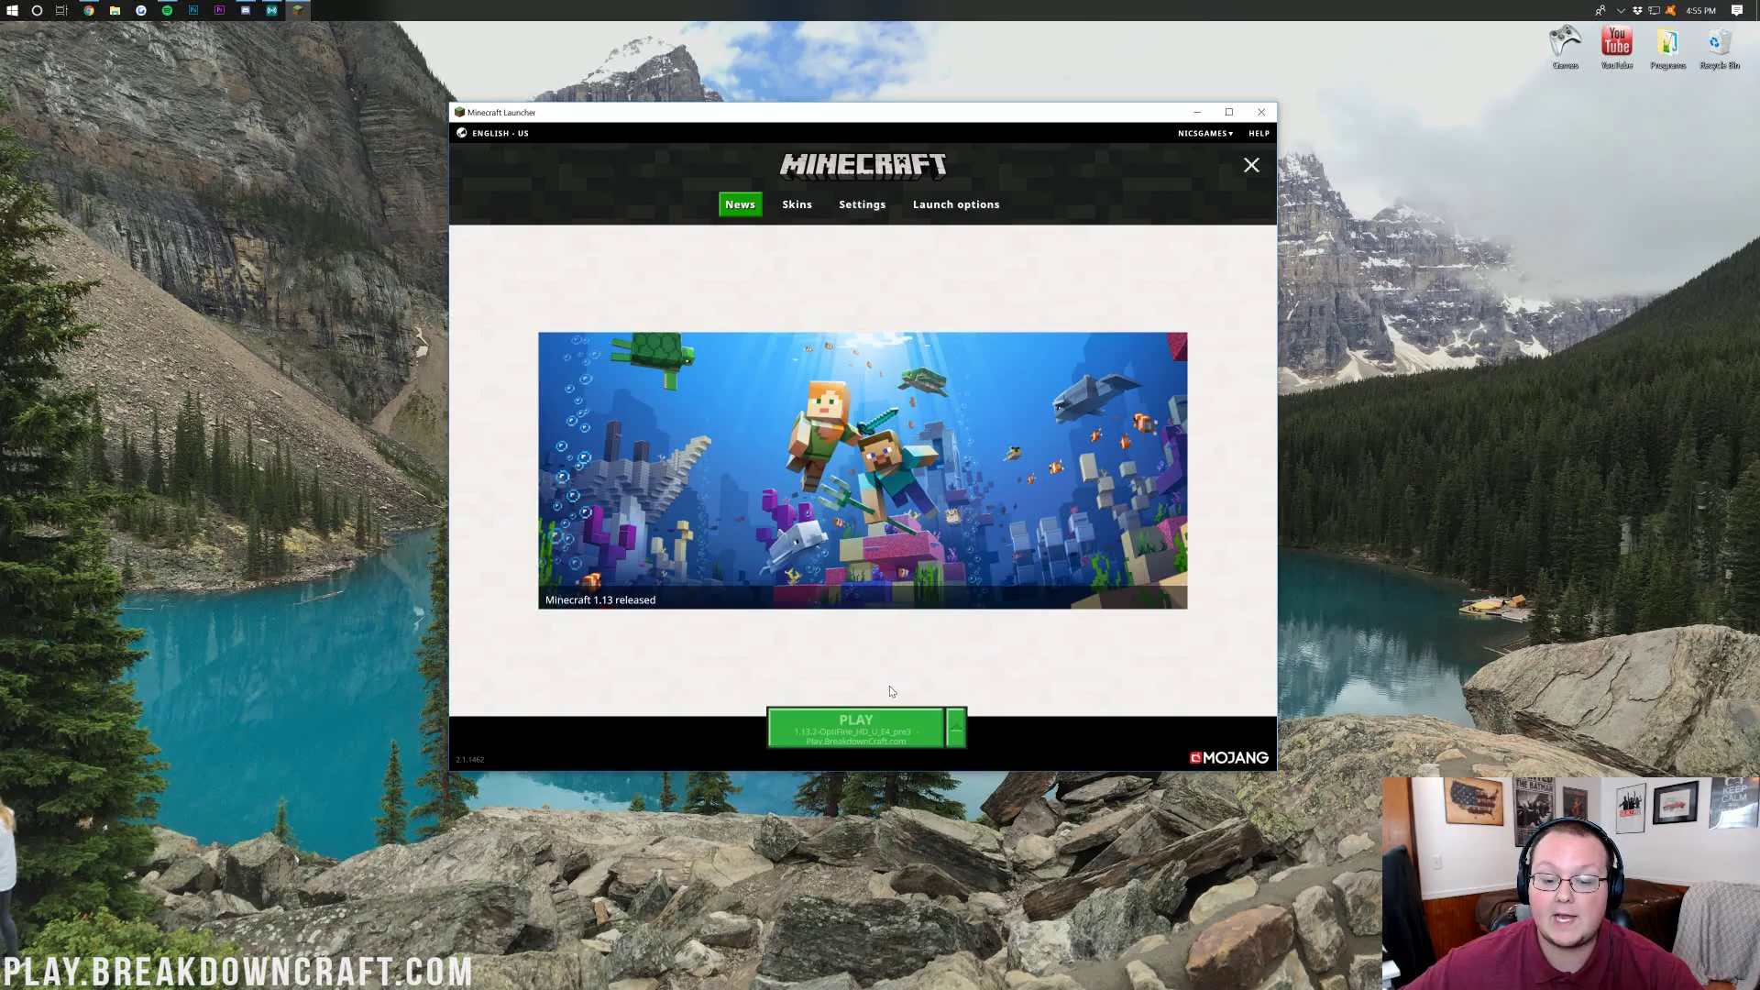
{"action": "left_click", "coordinate": [856, 729]}
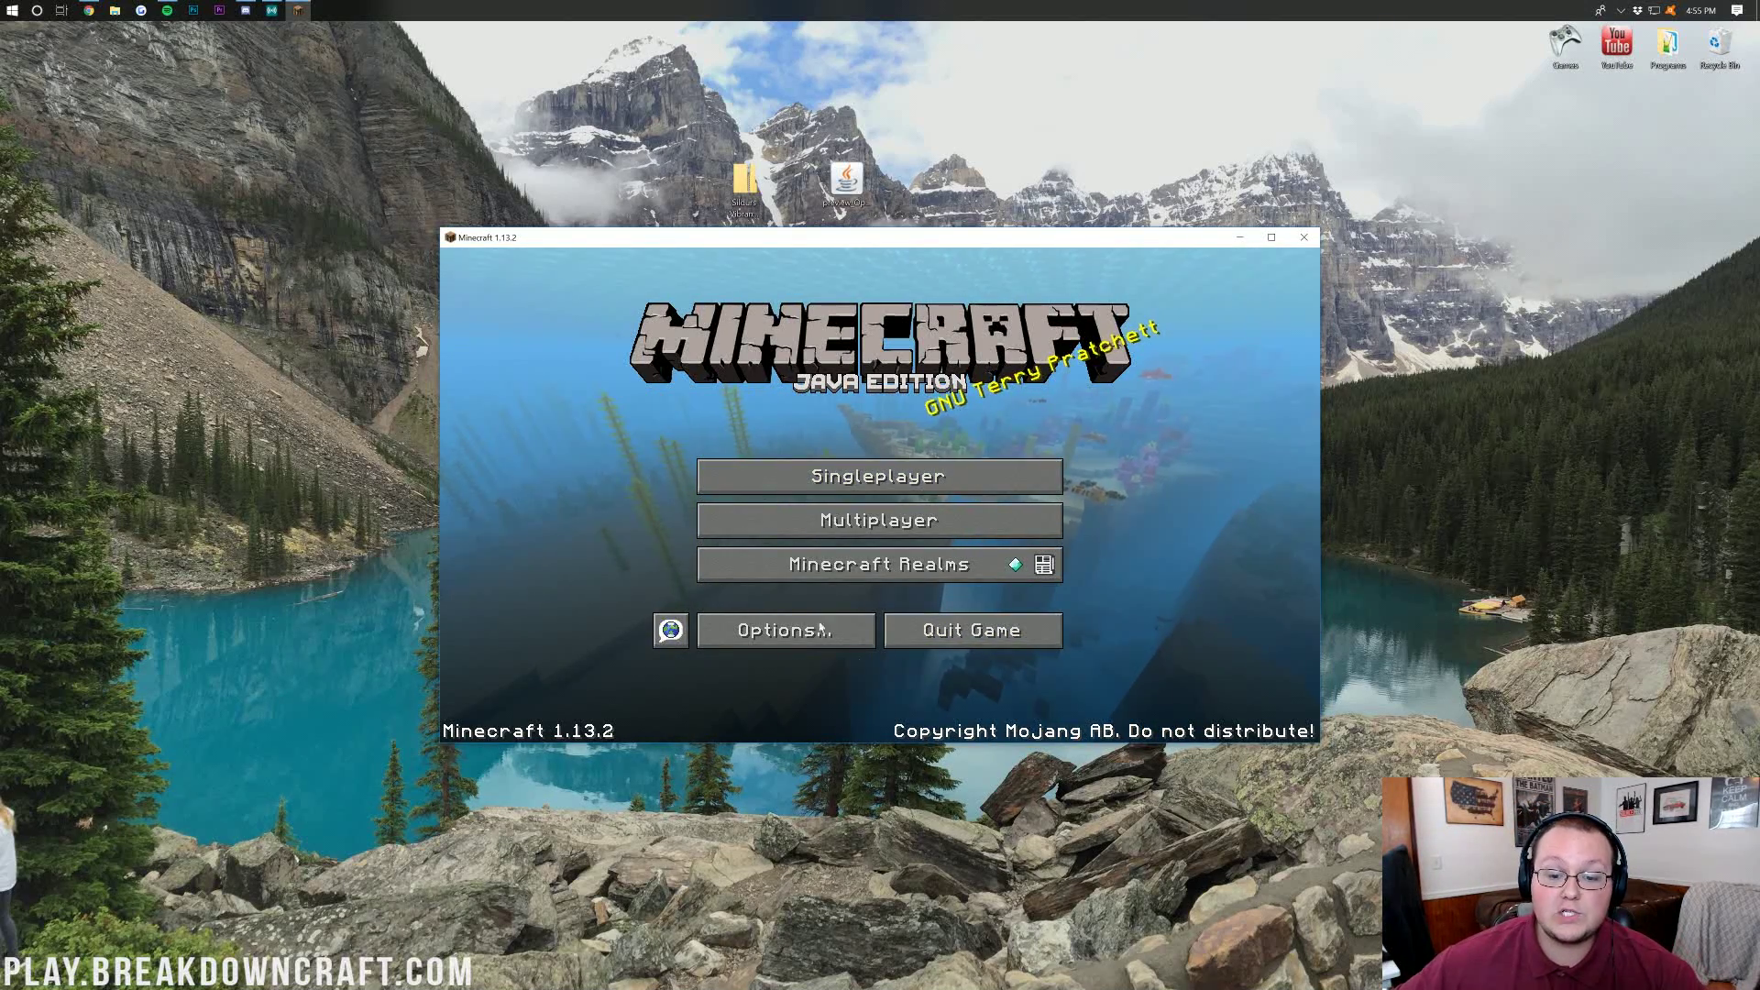
Try Shaders in Video Settings and dismiss the Fast Render incompatibility warning.
{"action": "left_click", "coordinate": [745, 637]}
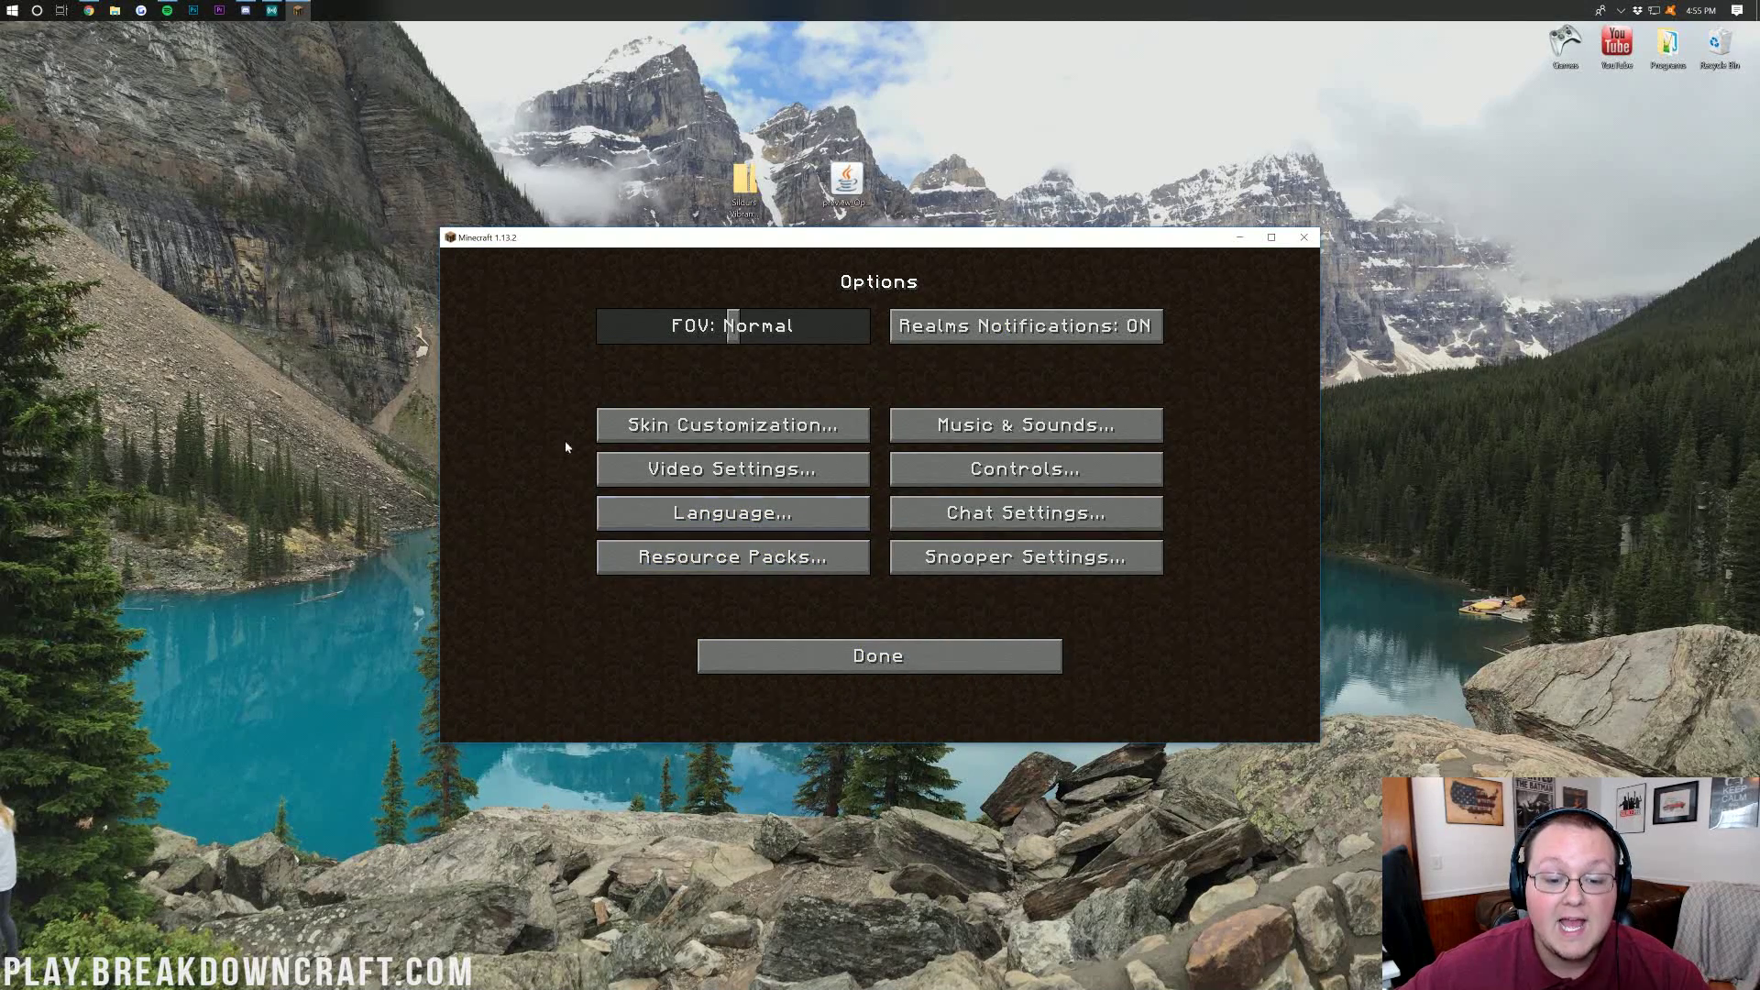
{"action": "left_click", "coordinate": [728, 470]}
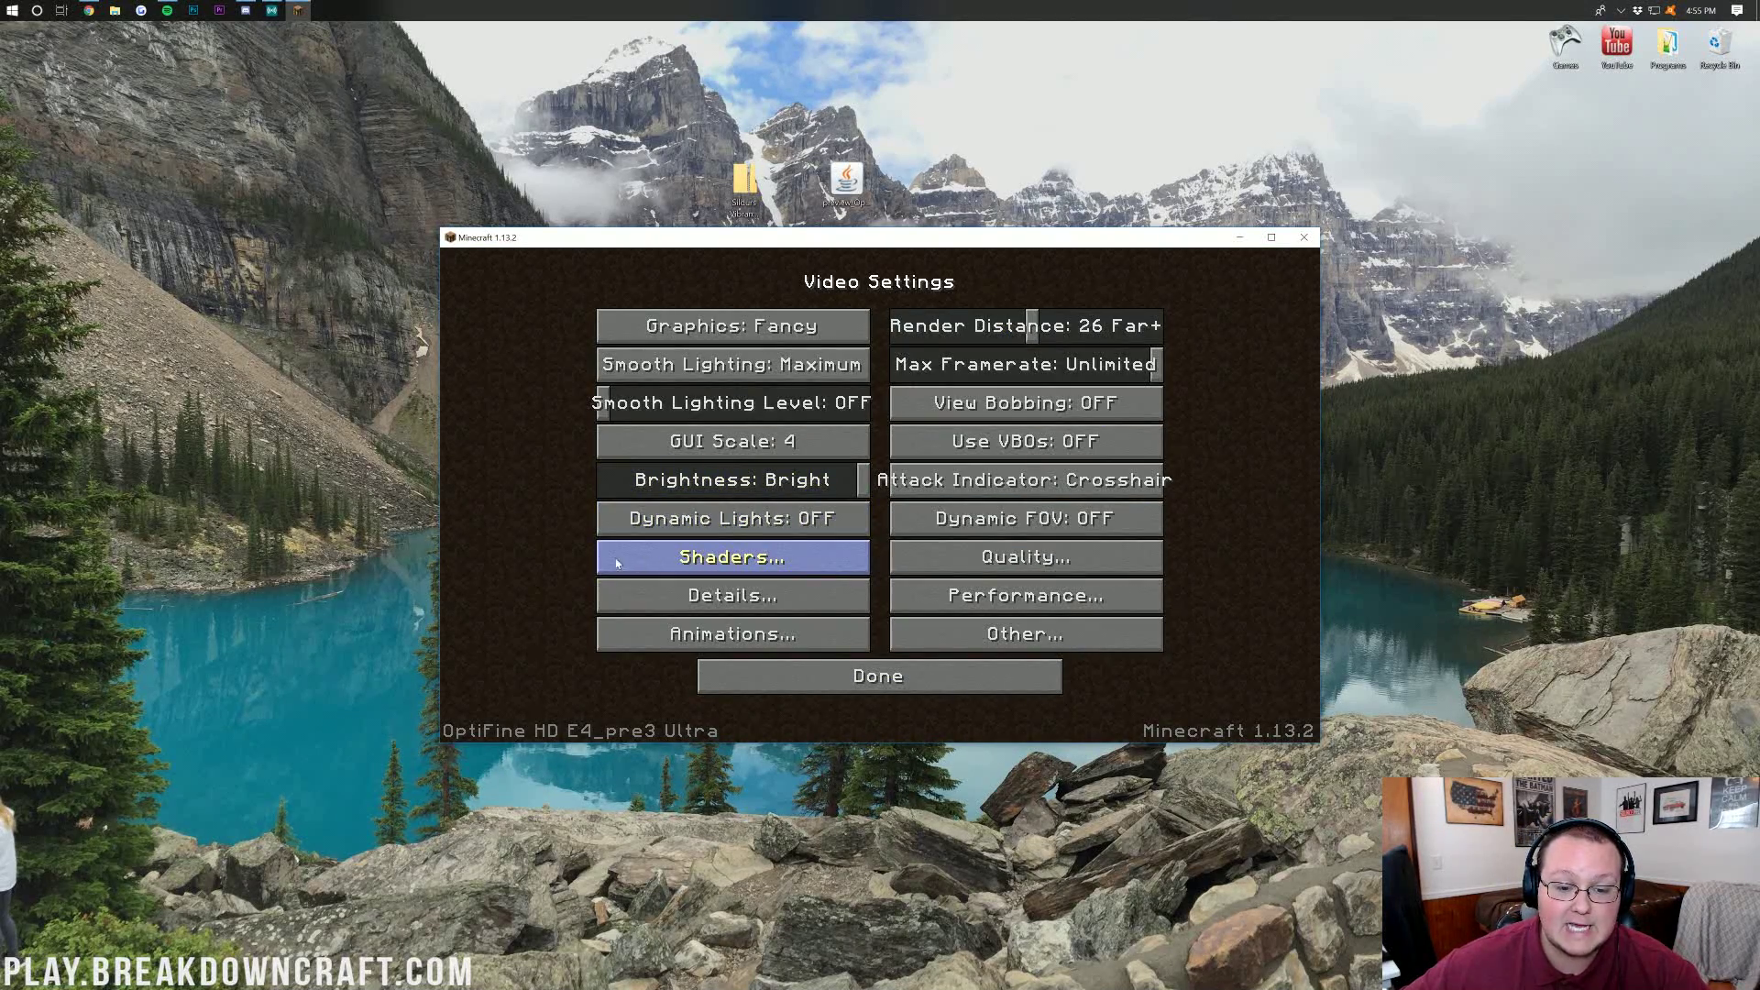
{"action": "left_click", "coordinate": [697, 568]}
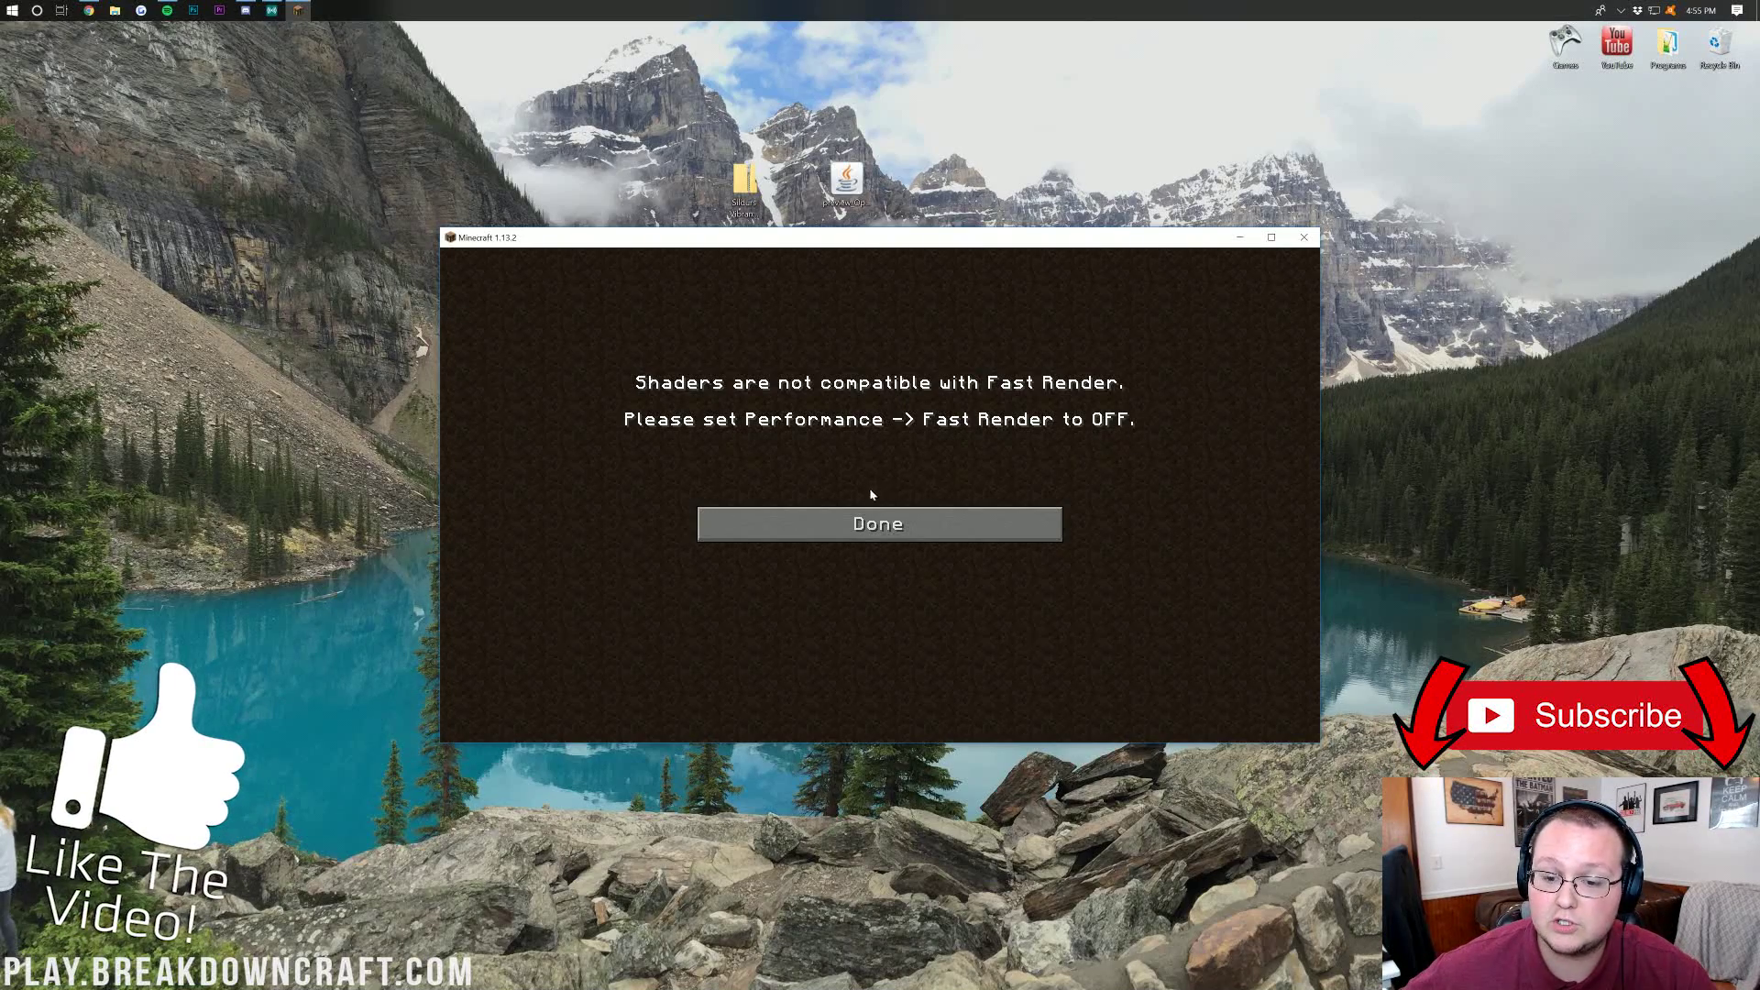
{"action": "left_click", "coordinate": [877, 533]}
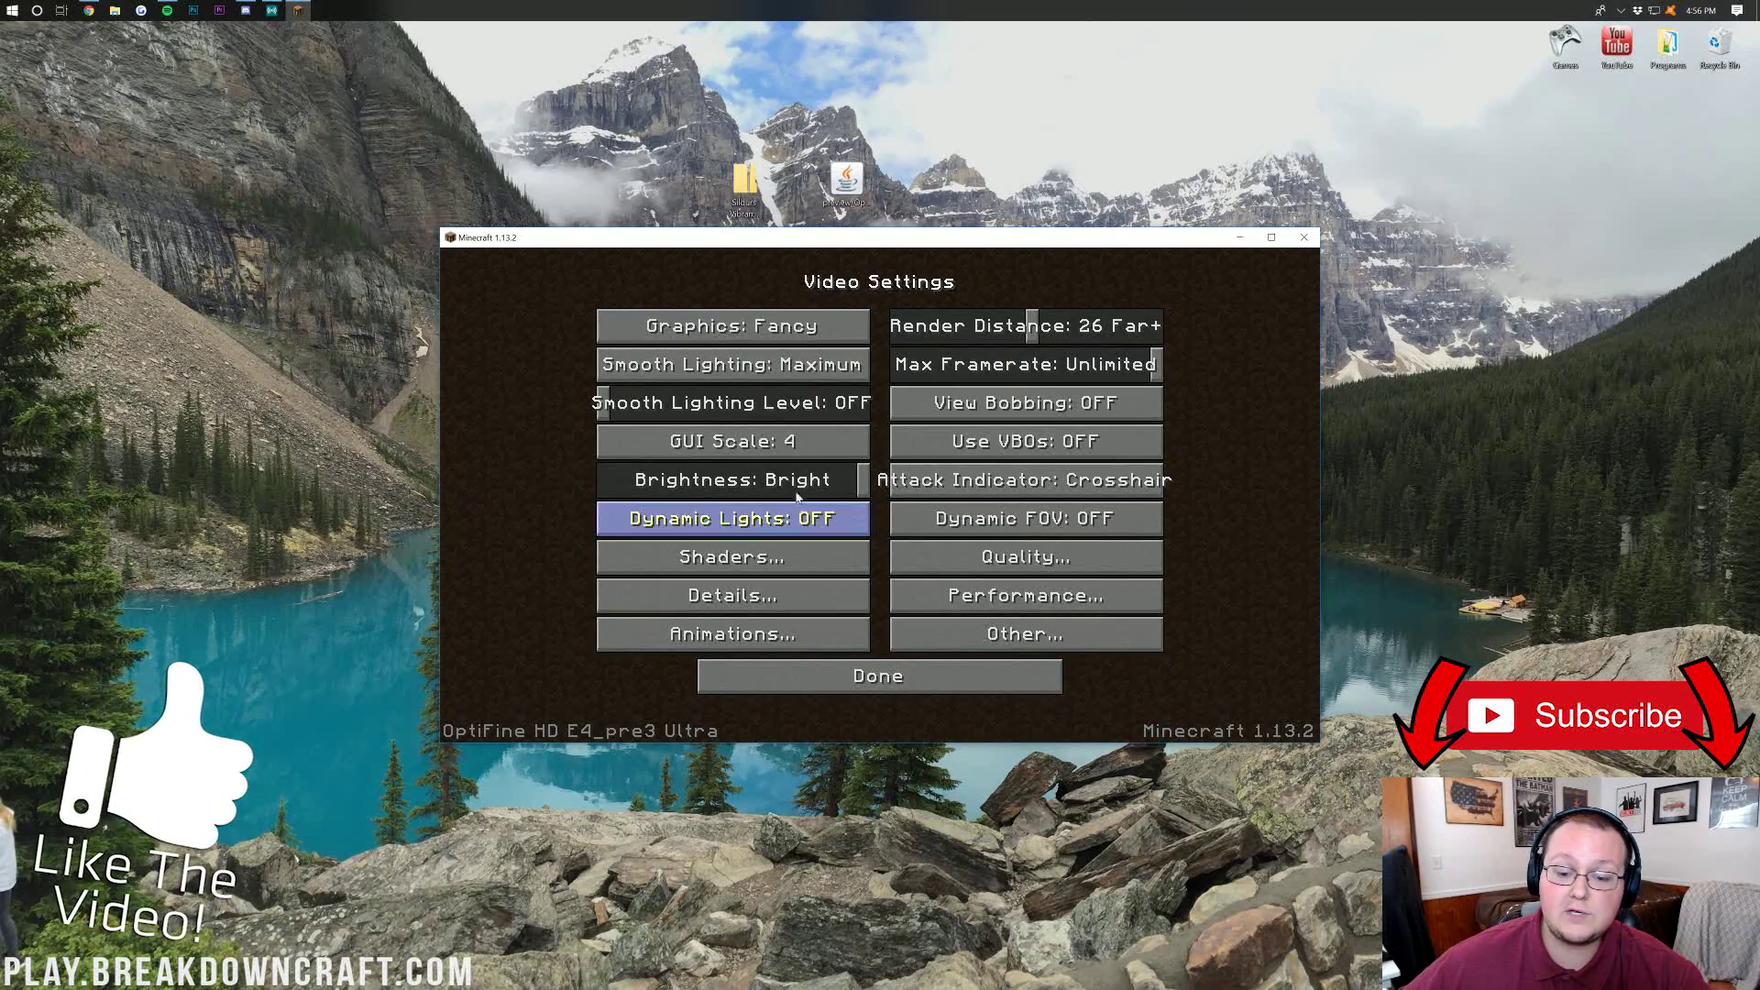
Turn Fast Render OFF in Performance settings and open the Shaders screen.
{"action": "left_click", "coordinate": [1017, 594]}
{"action": "left_click", "coordinate": [662, 366]}
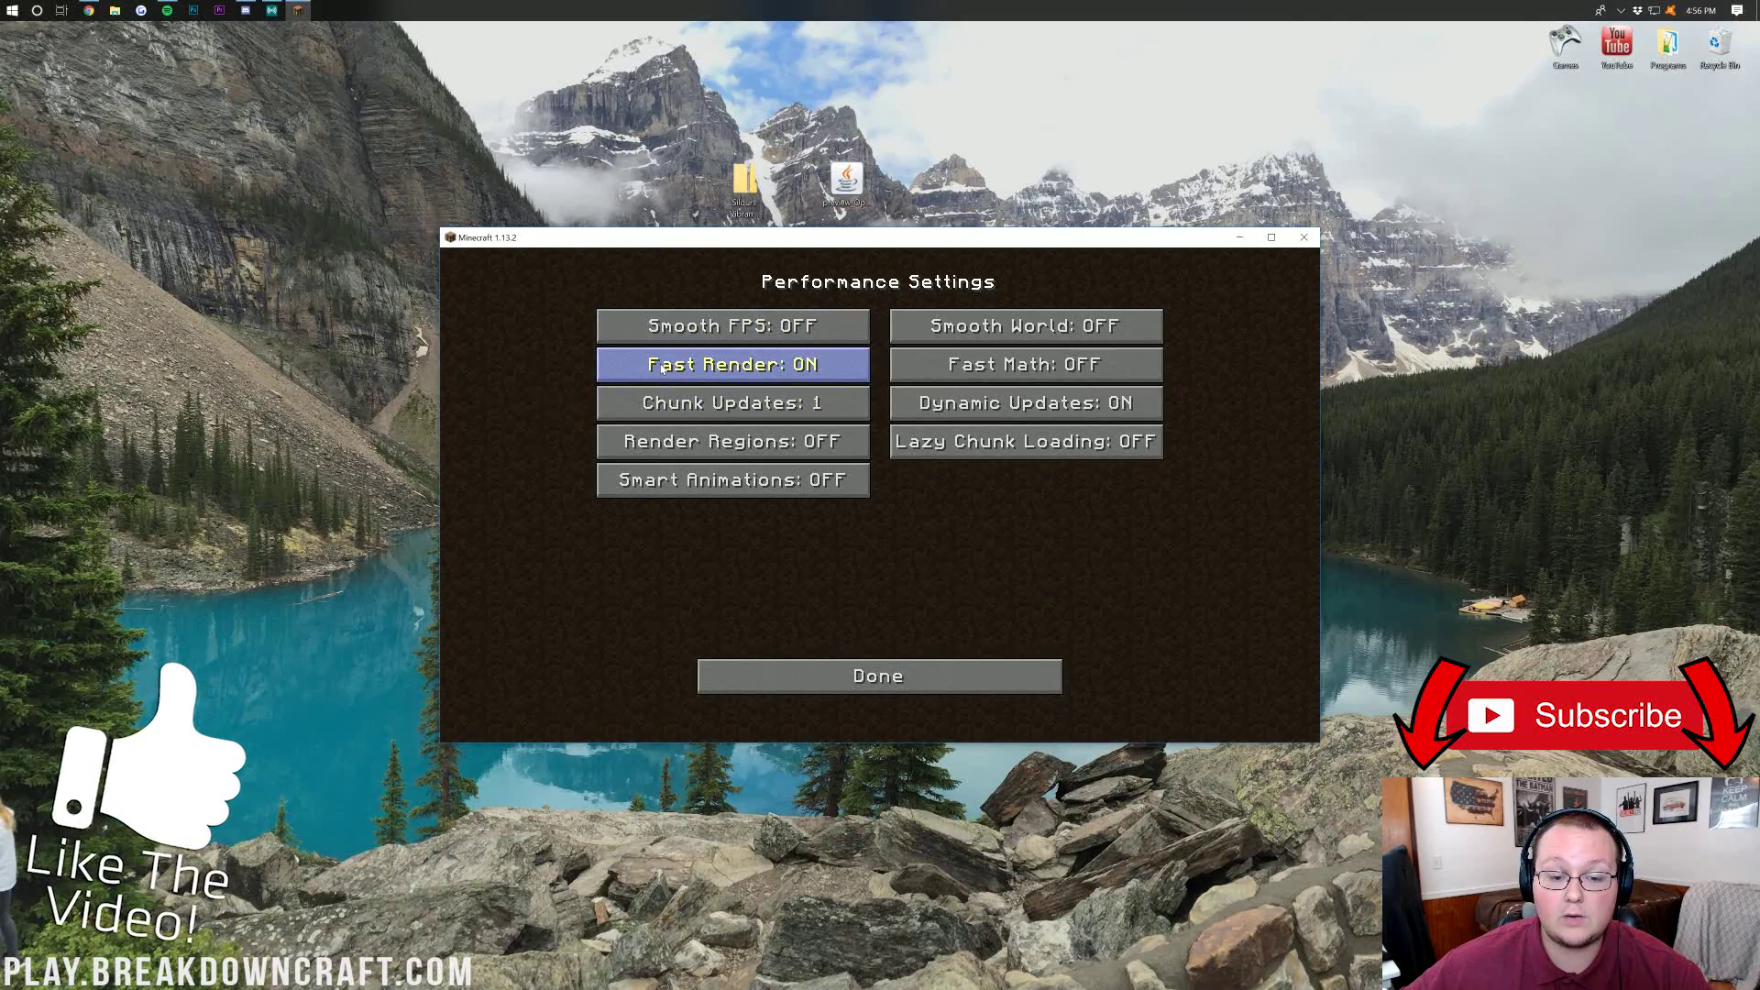
{"action": "left_click", "coordinate": [903, 676]}
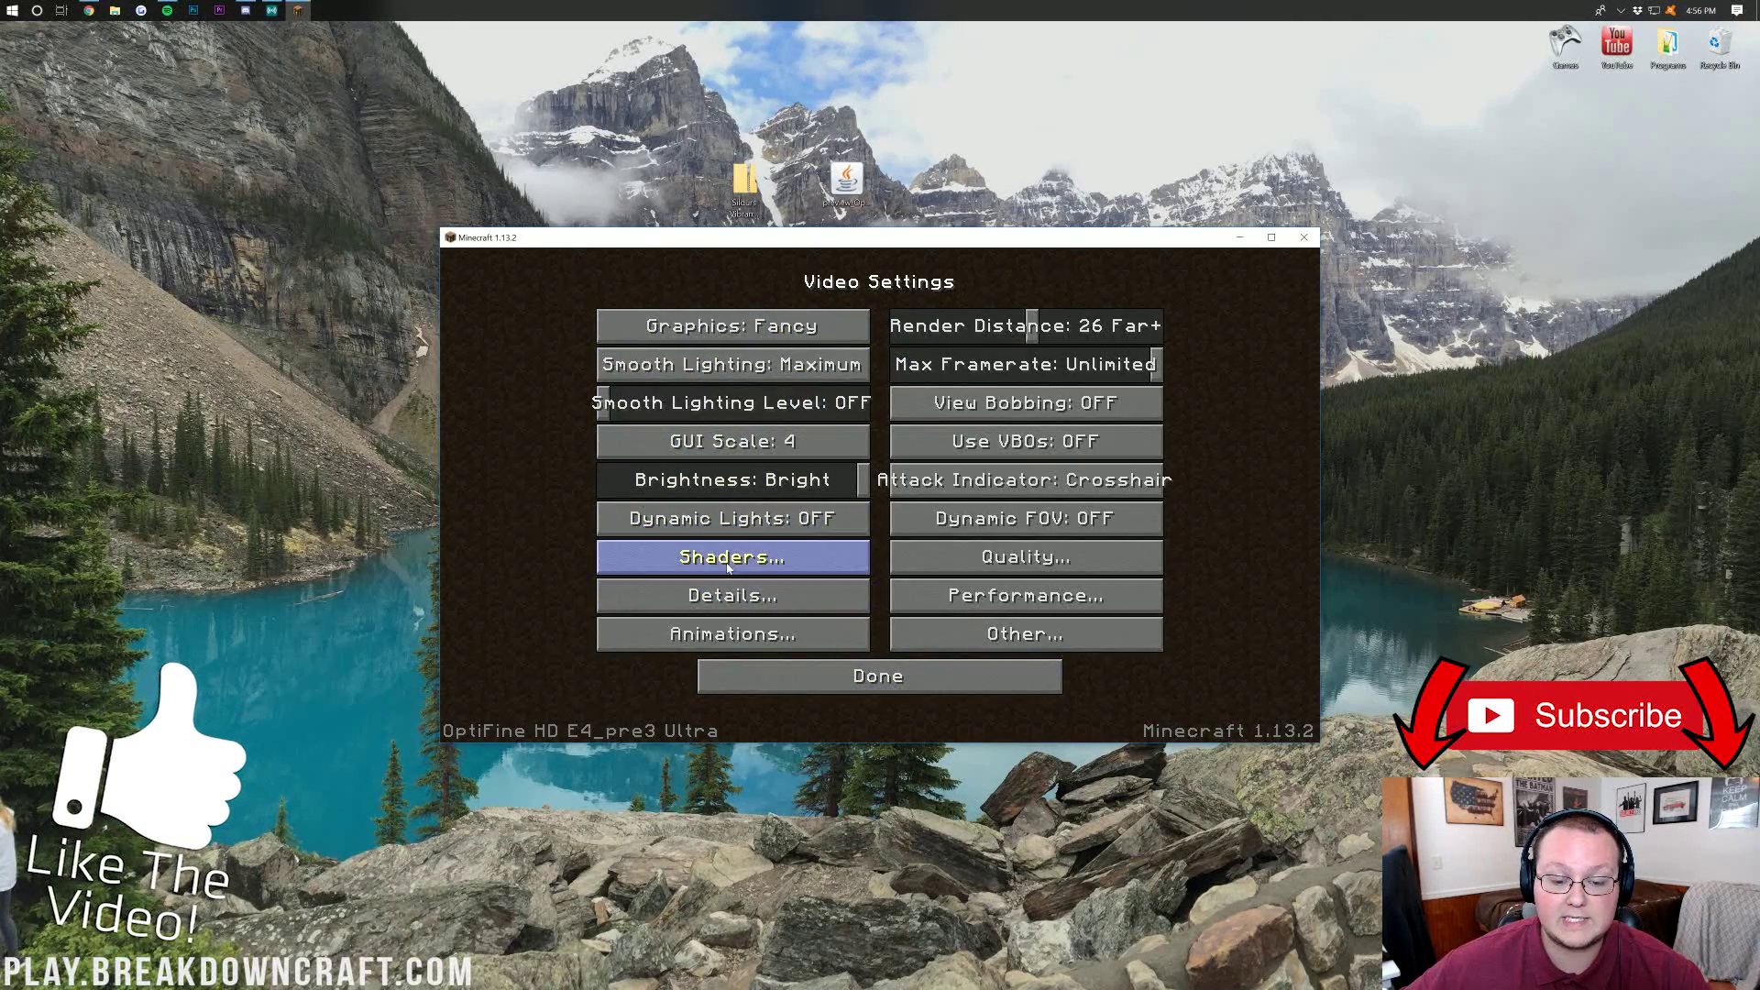
{"action": "left_click", "coordinate": [774, 563]}
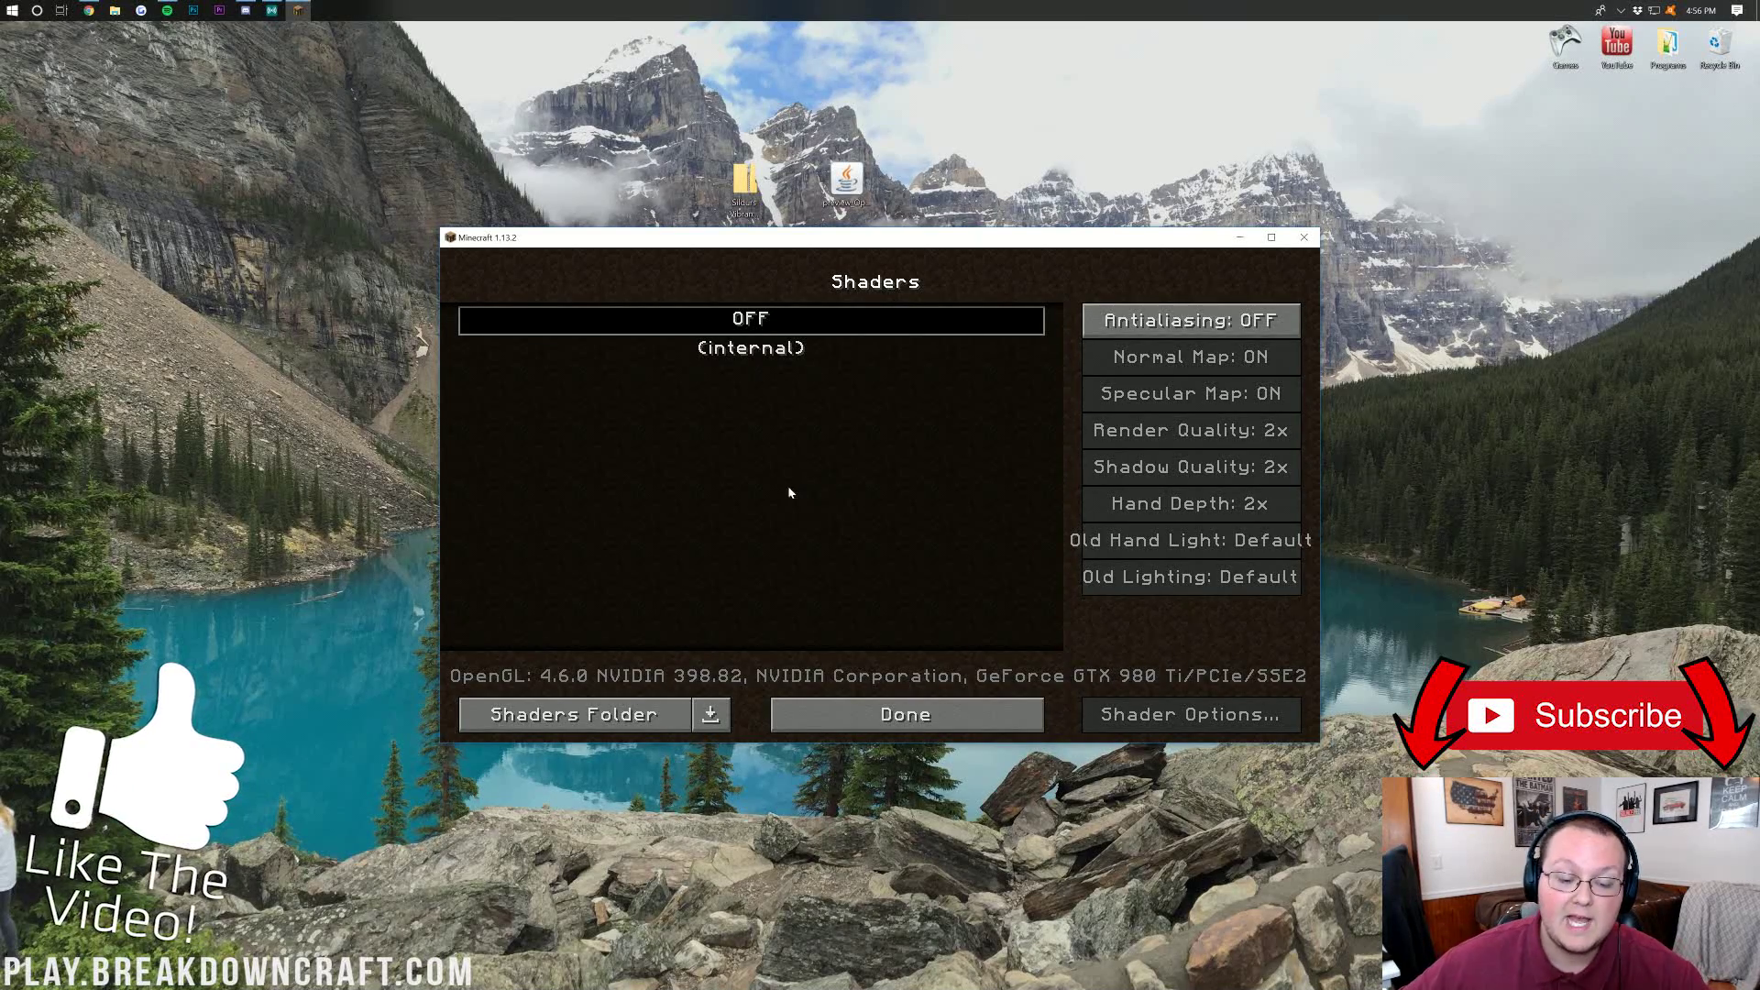
Copy Sildurs Vibrant Shaders v1.18 Medium.zip from the desktop into shaderpacks, then close the folder.
{"action": "left_click", "coordinate": [596, 718]}
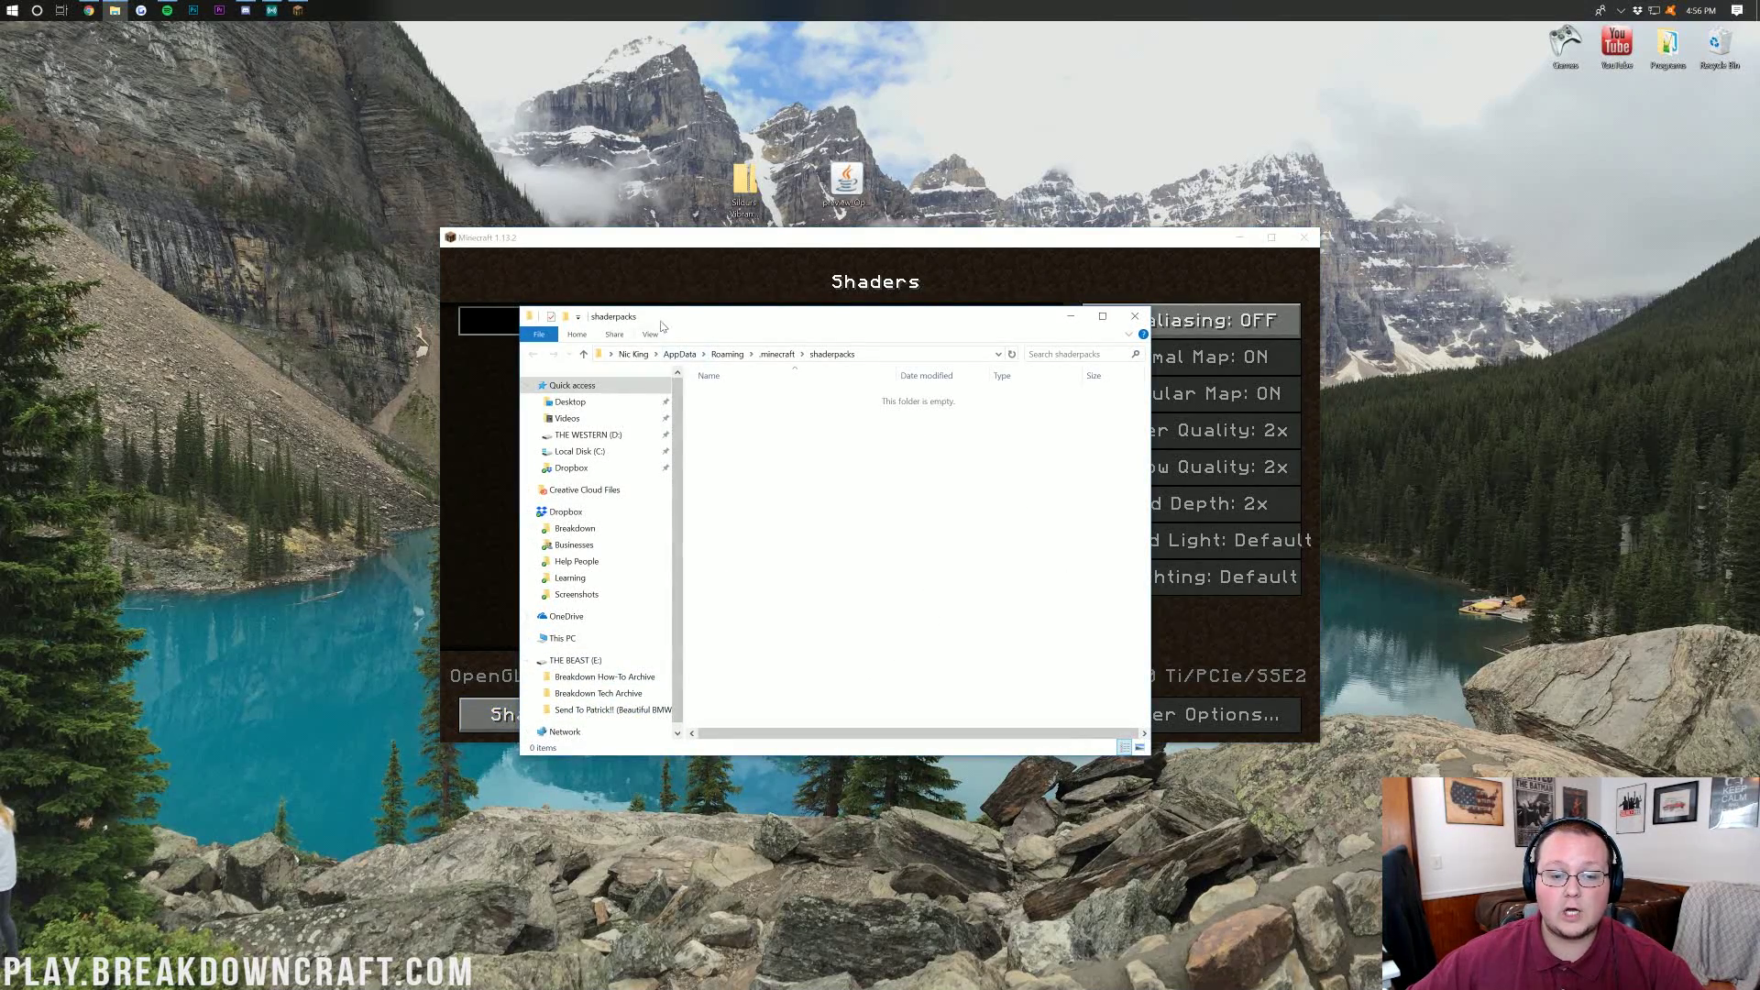
{"action": "left_click_drag", "start_coordinate": [744, 185], "coordinate": [795, 105]}
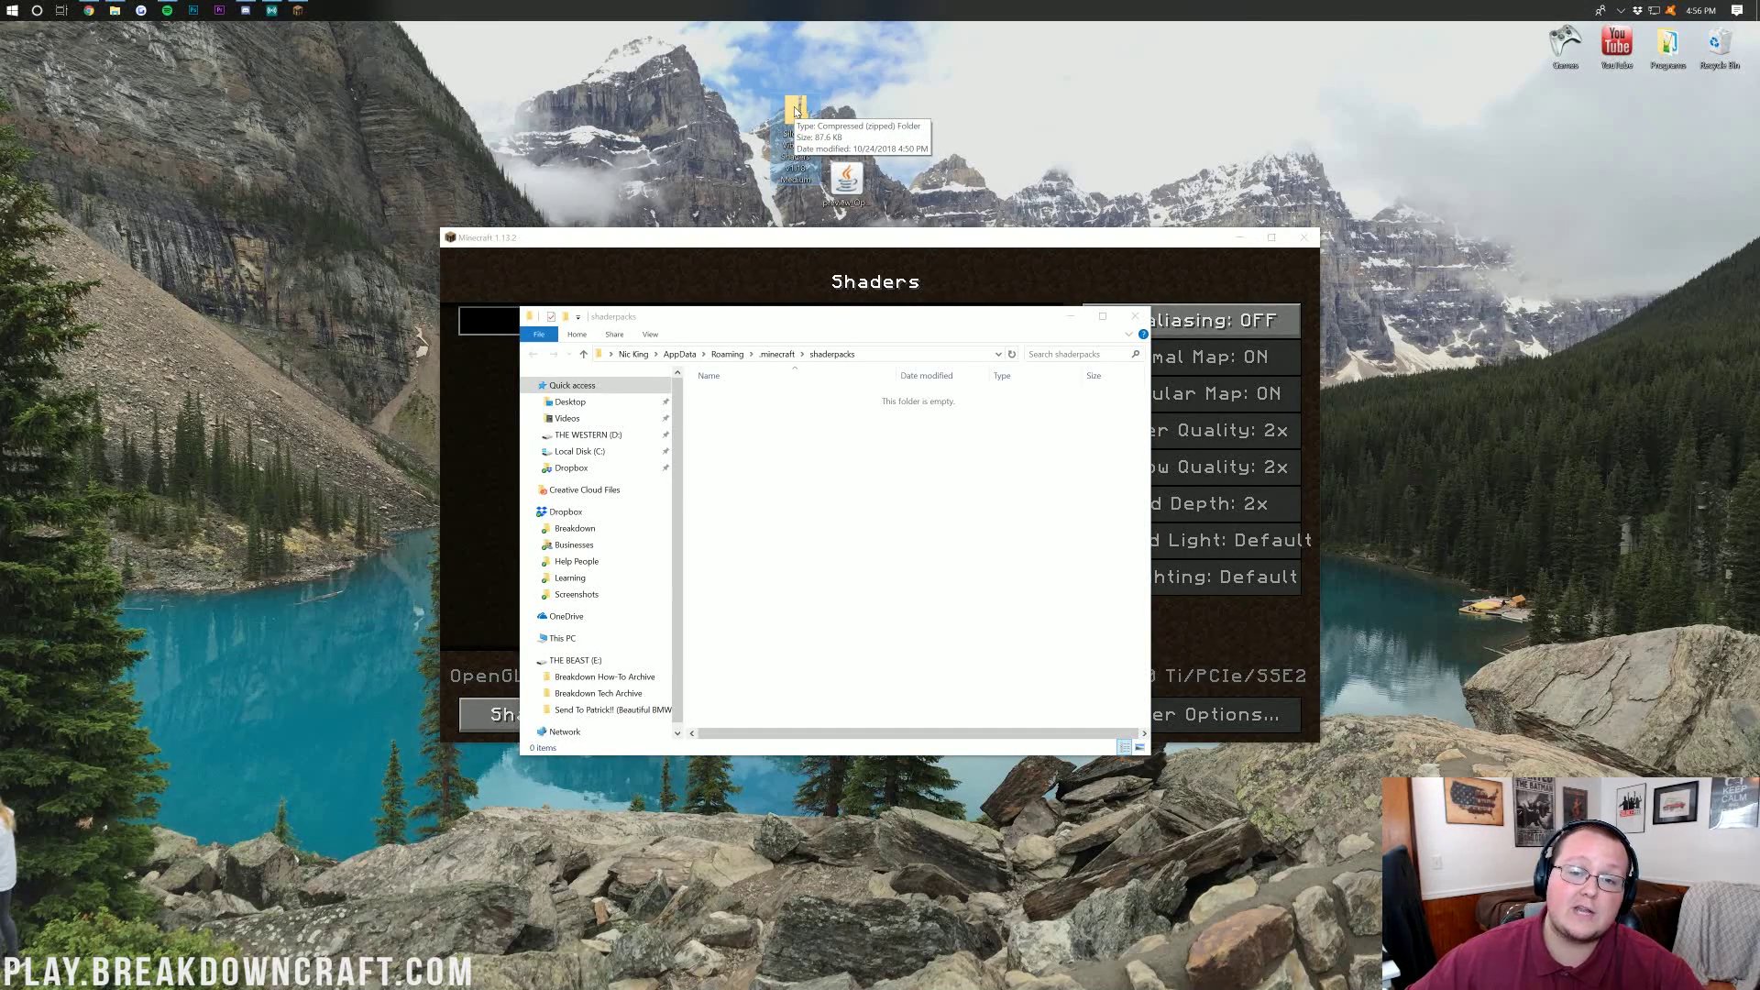
{"action": "left_click_drag", "start_coordinate": [796, 112], "coordinate": [806, 451]}
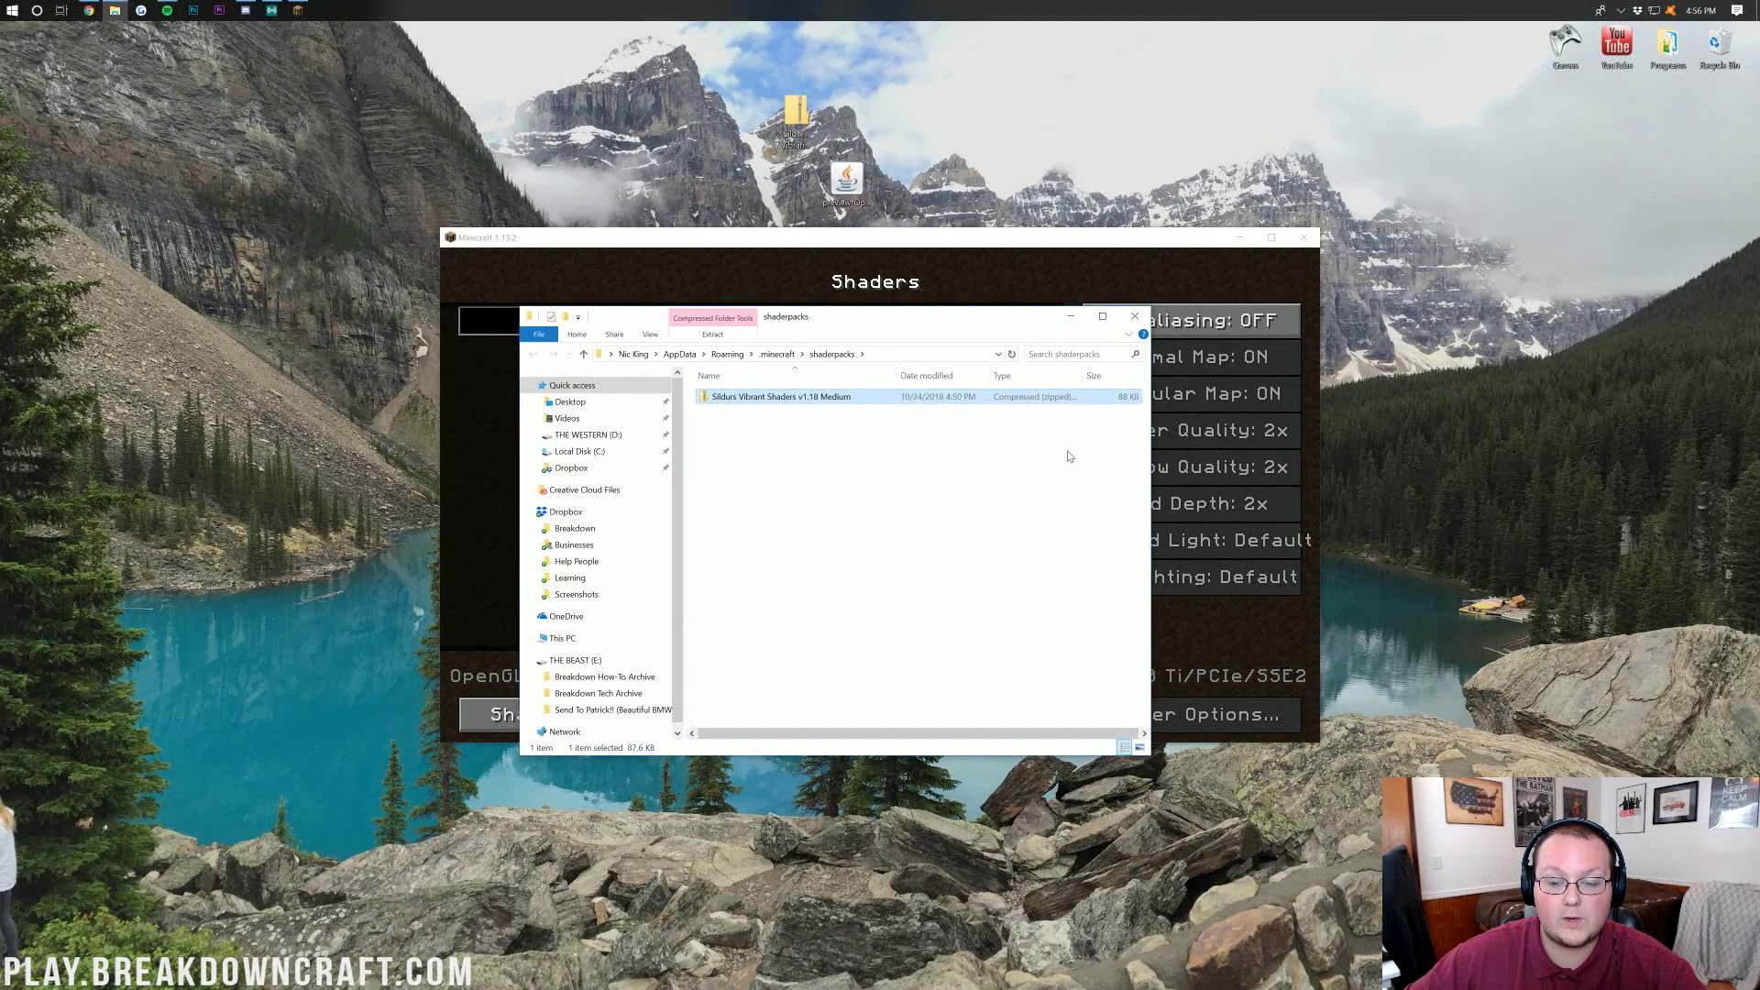
{"action": "left_click", "coordinate": [1134, 317]}
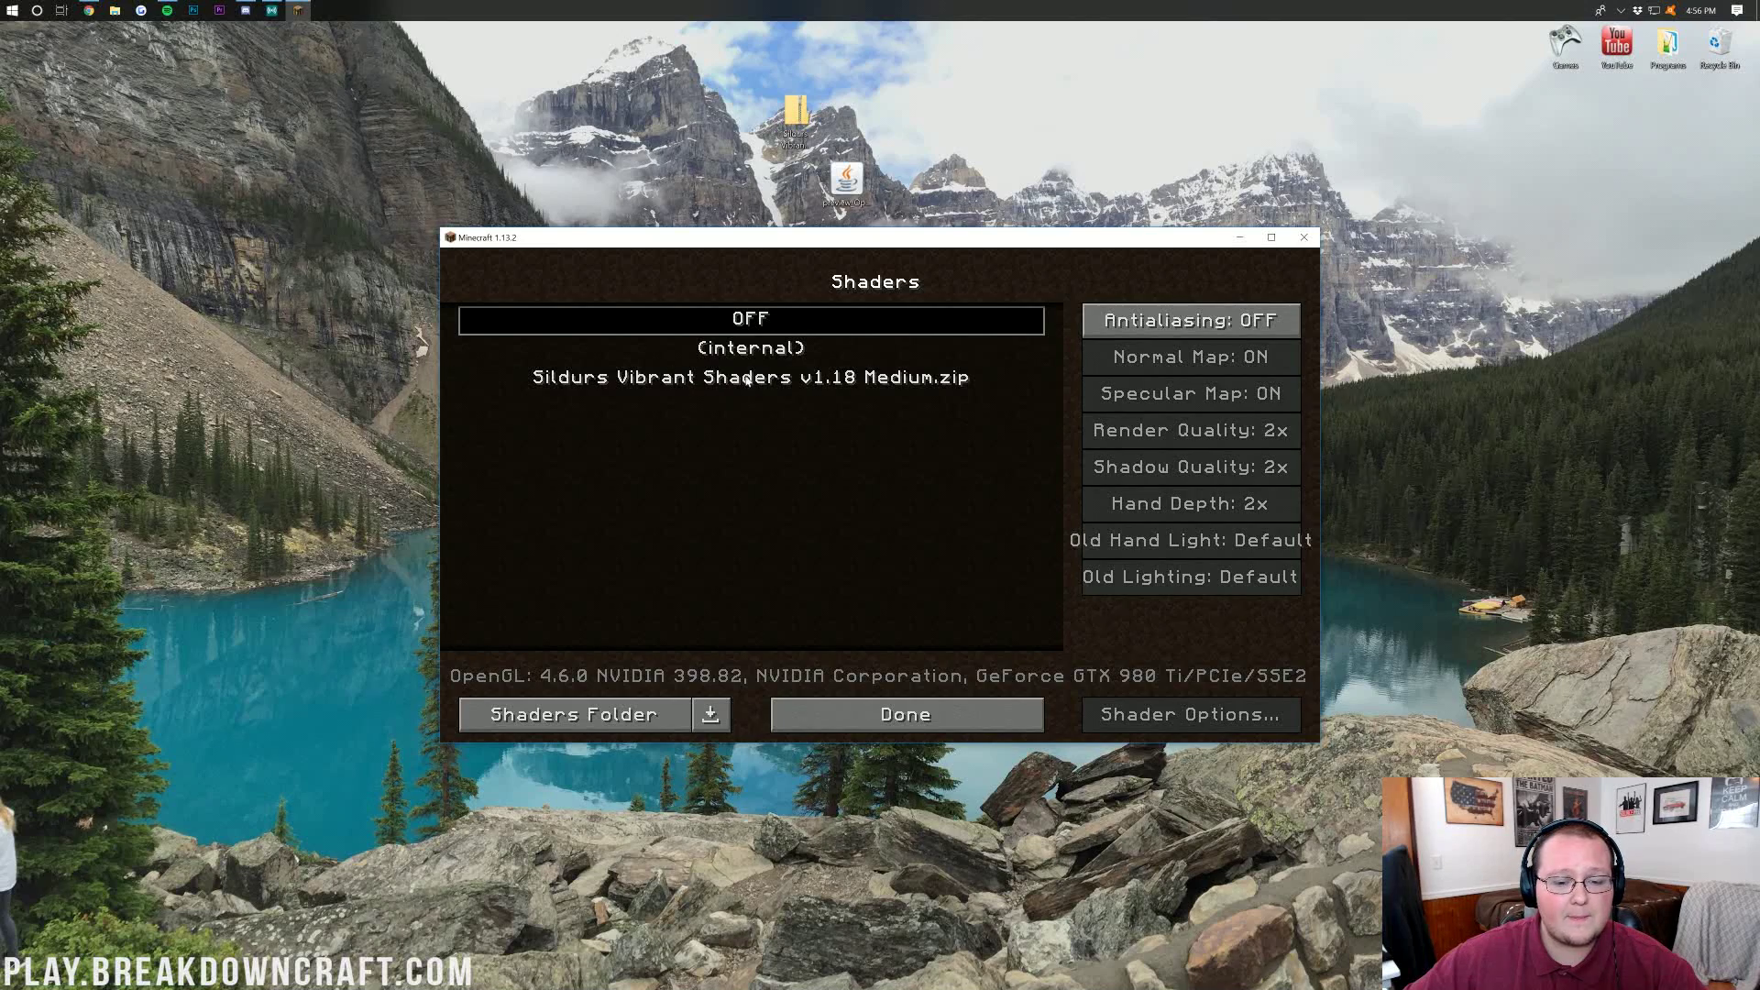
Refresh the shader list, activate Sildurs Vibrant Shaders v1.18 Medium.zip and view its Shader Options.
{"action": "left_click", "coordinate": [919, 714]}
{"action": "left_click", "coordinate": [721, 550]}
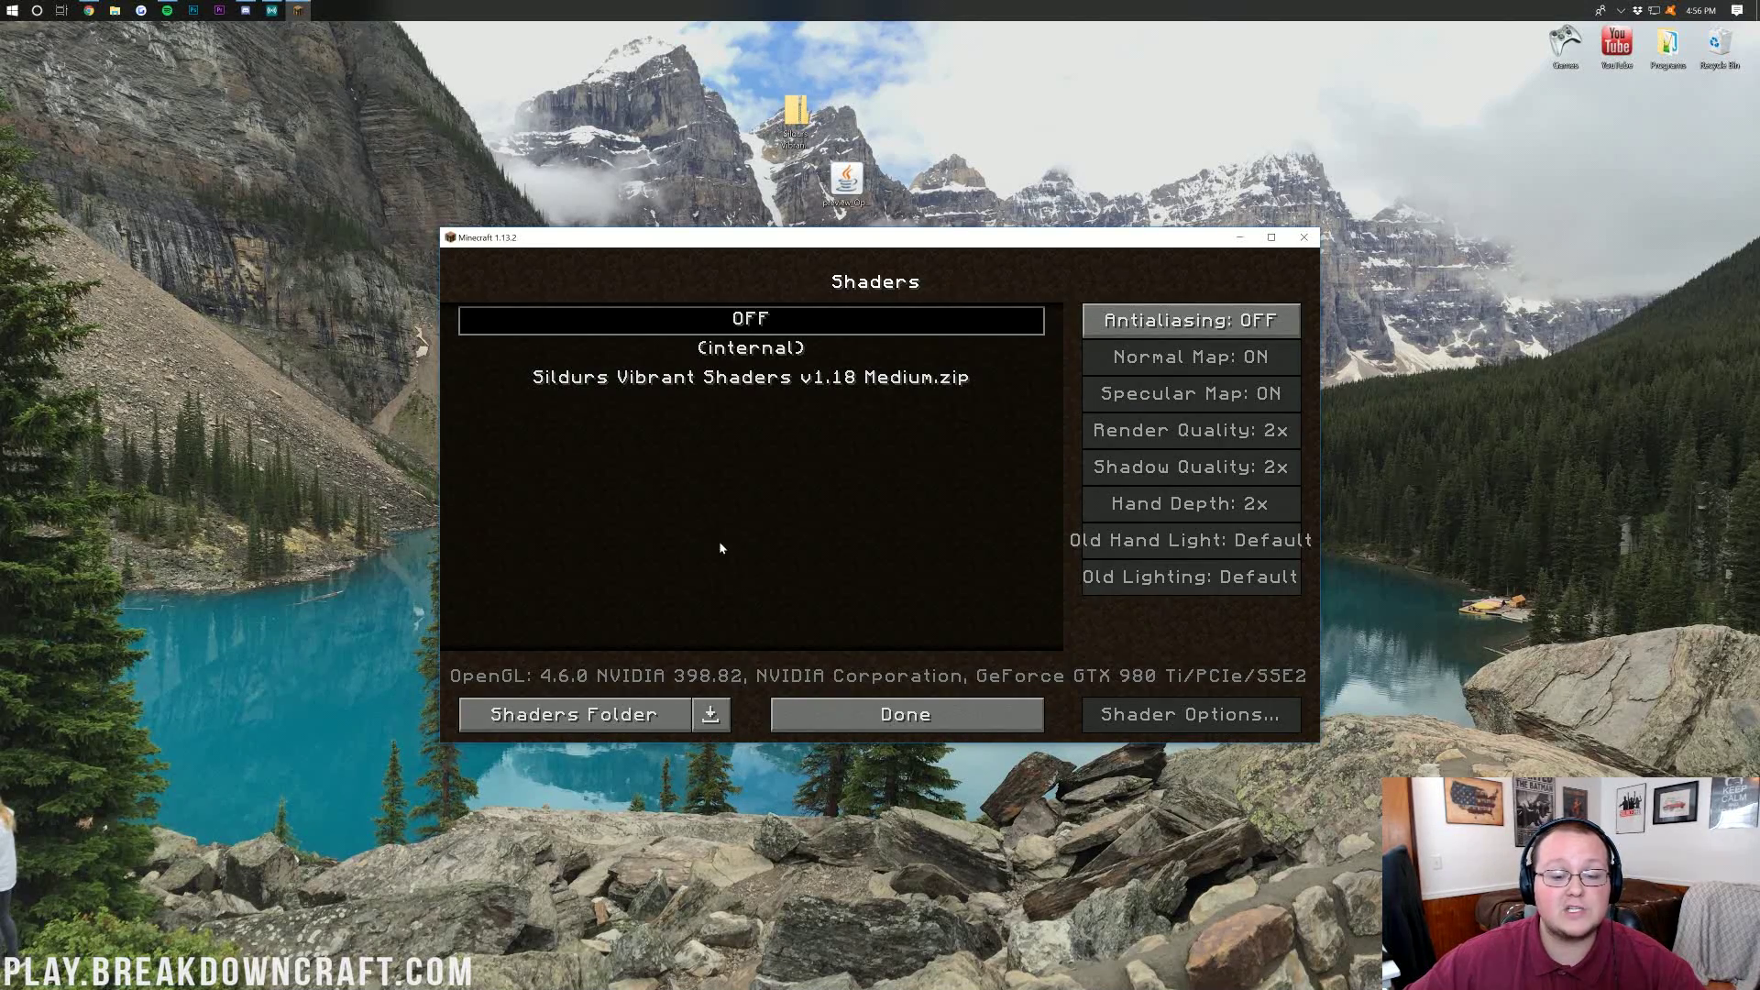
{"action": "left_click", "coordinate": [602, 382]}
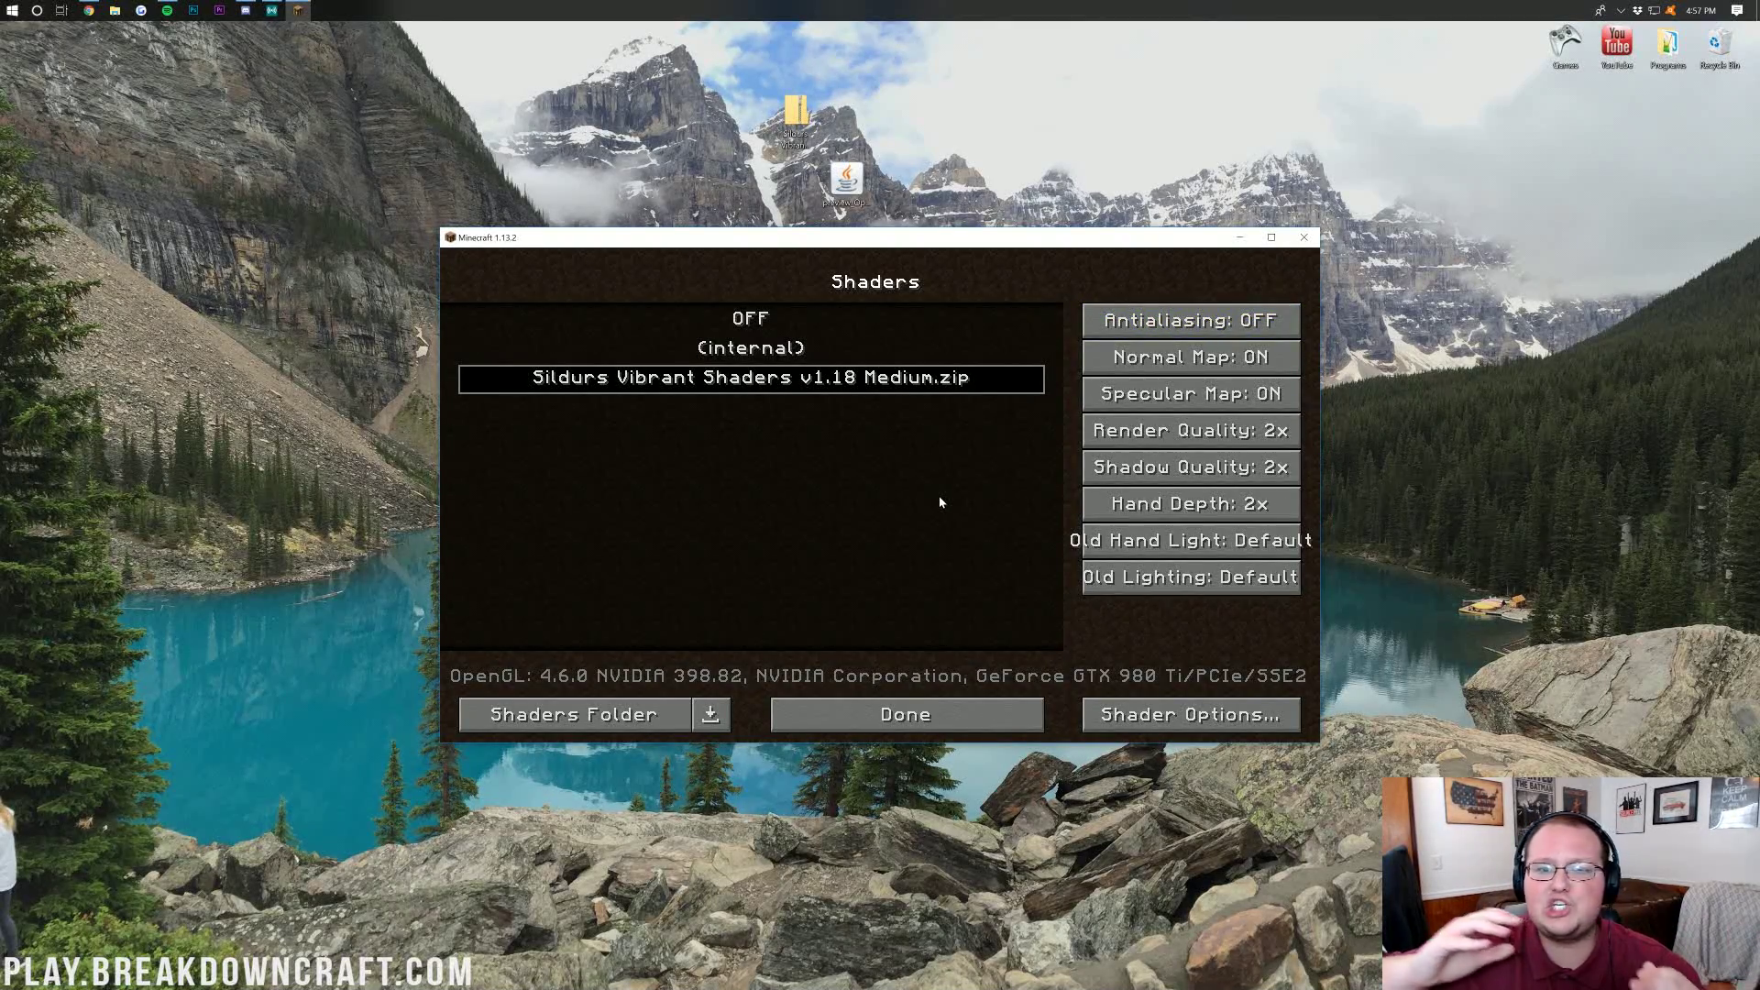
{"action": "left_click", "coordinate": [1204, 726]}
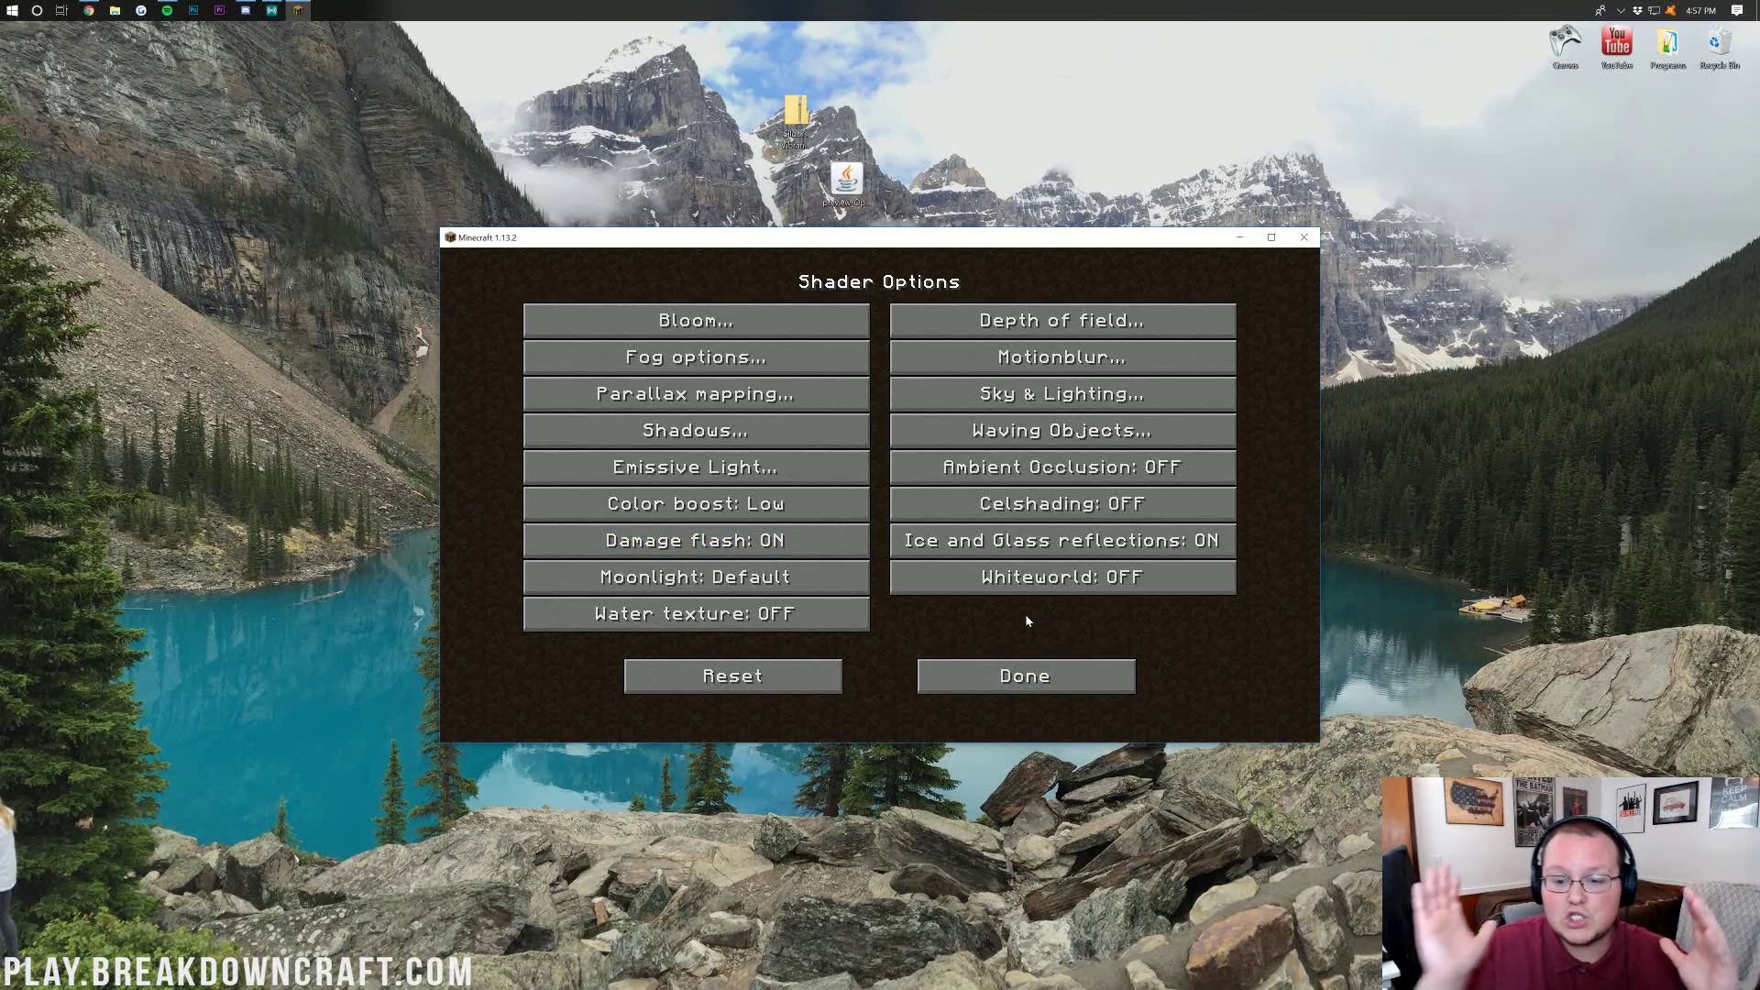
Toggle Waving Grass off and back on under Waving Objects, then exit the shader options.
{"action": "left_click", "coordinate": [1045, 442]}
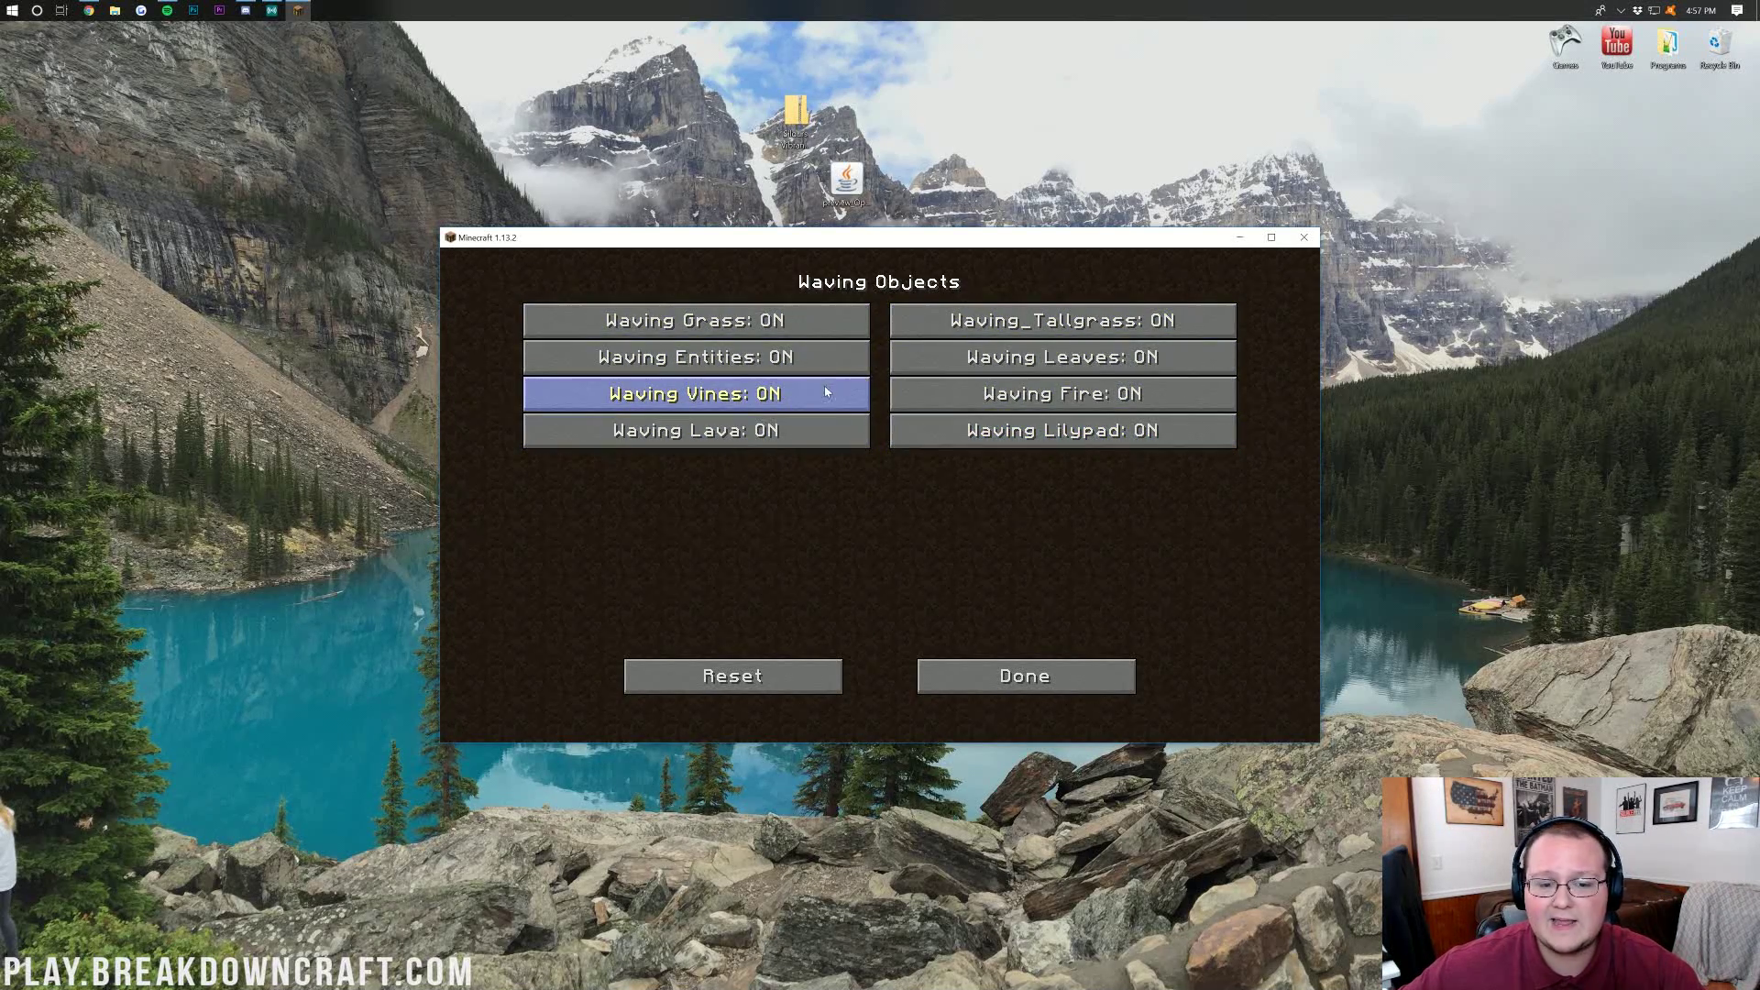
{"action": "left_click", "coordinate": [812, 330]}
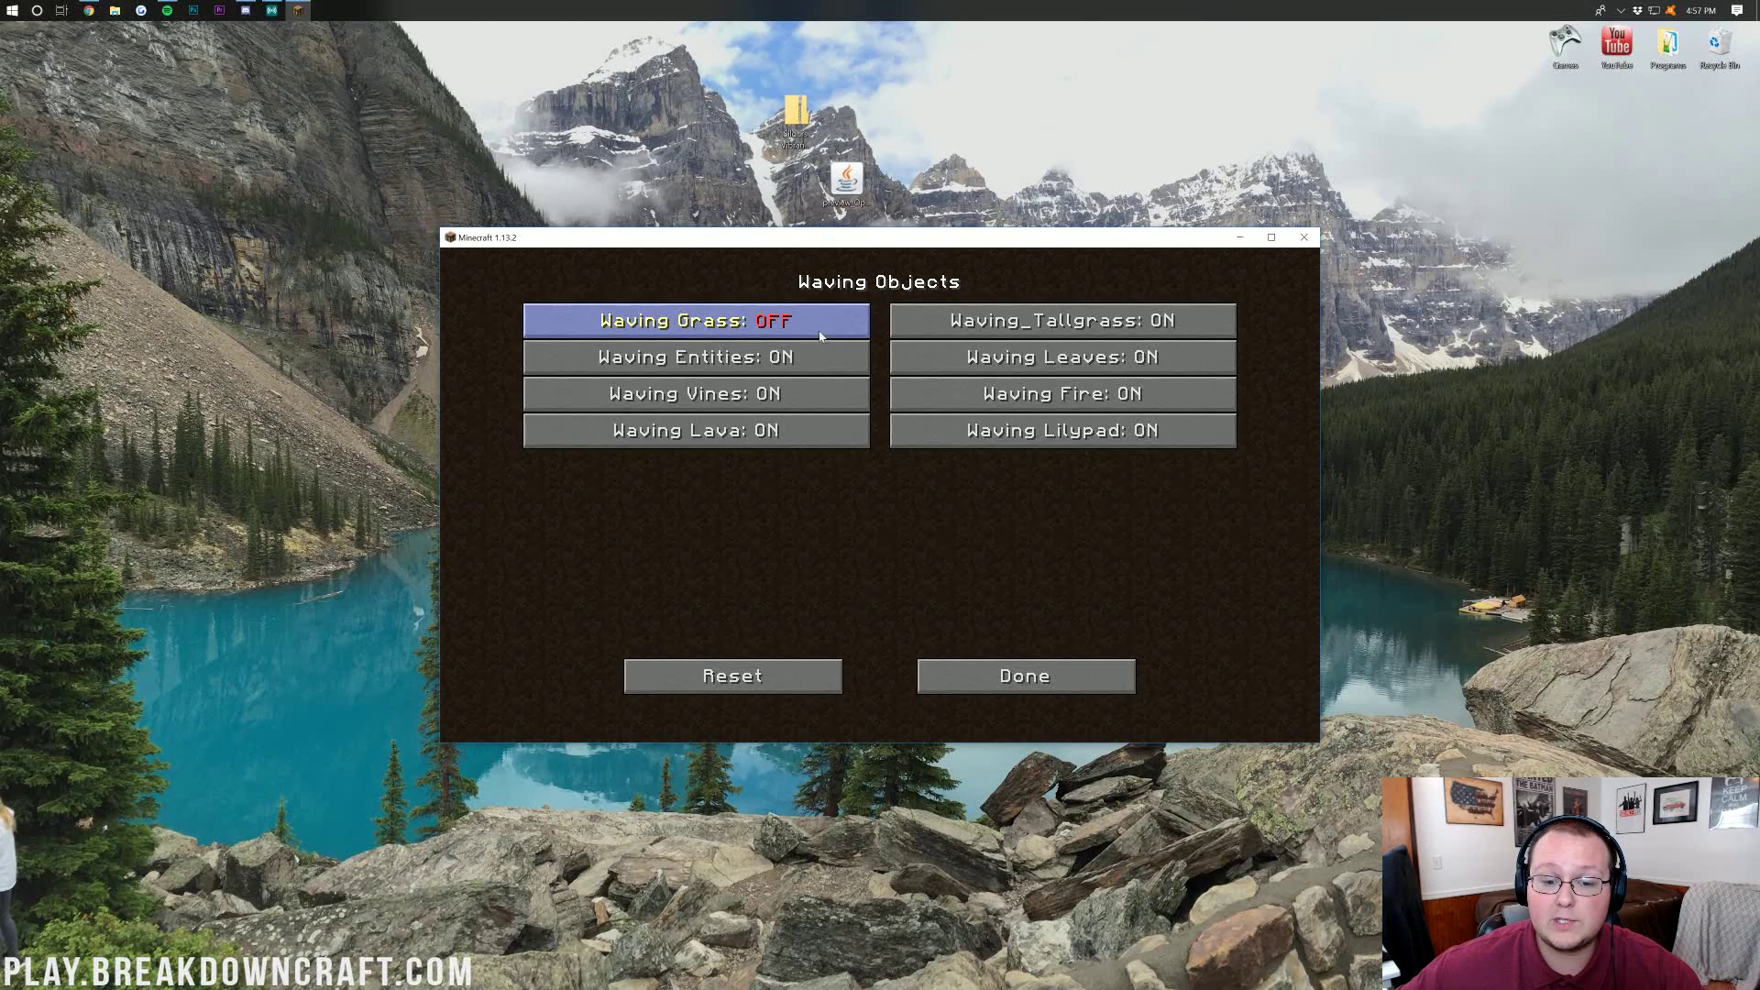
{"action": "left_click", "coordinate": [812, 331]}
{"action": "left_click", "coordinate": [1054, 680]}
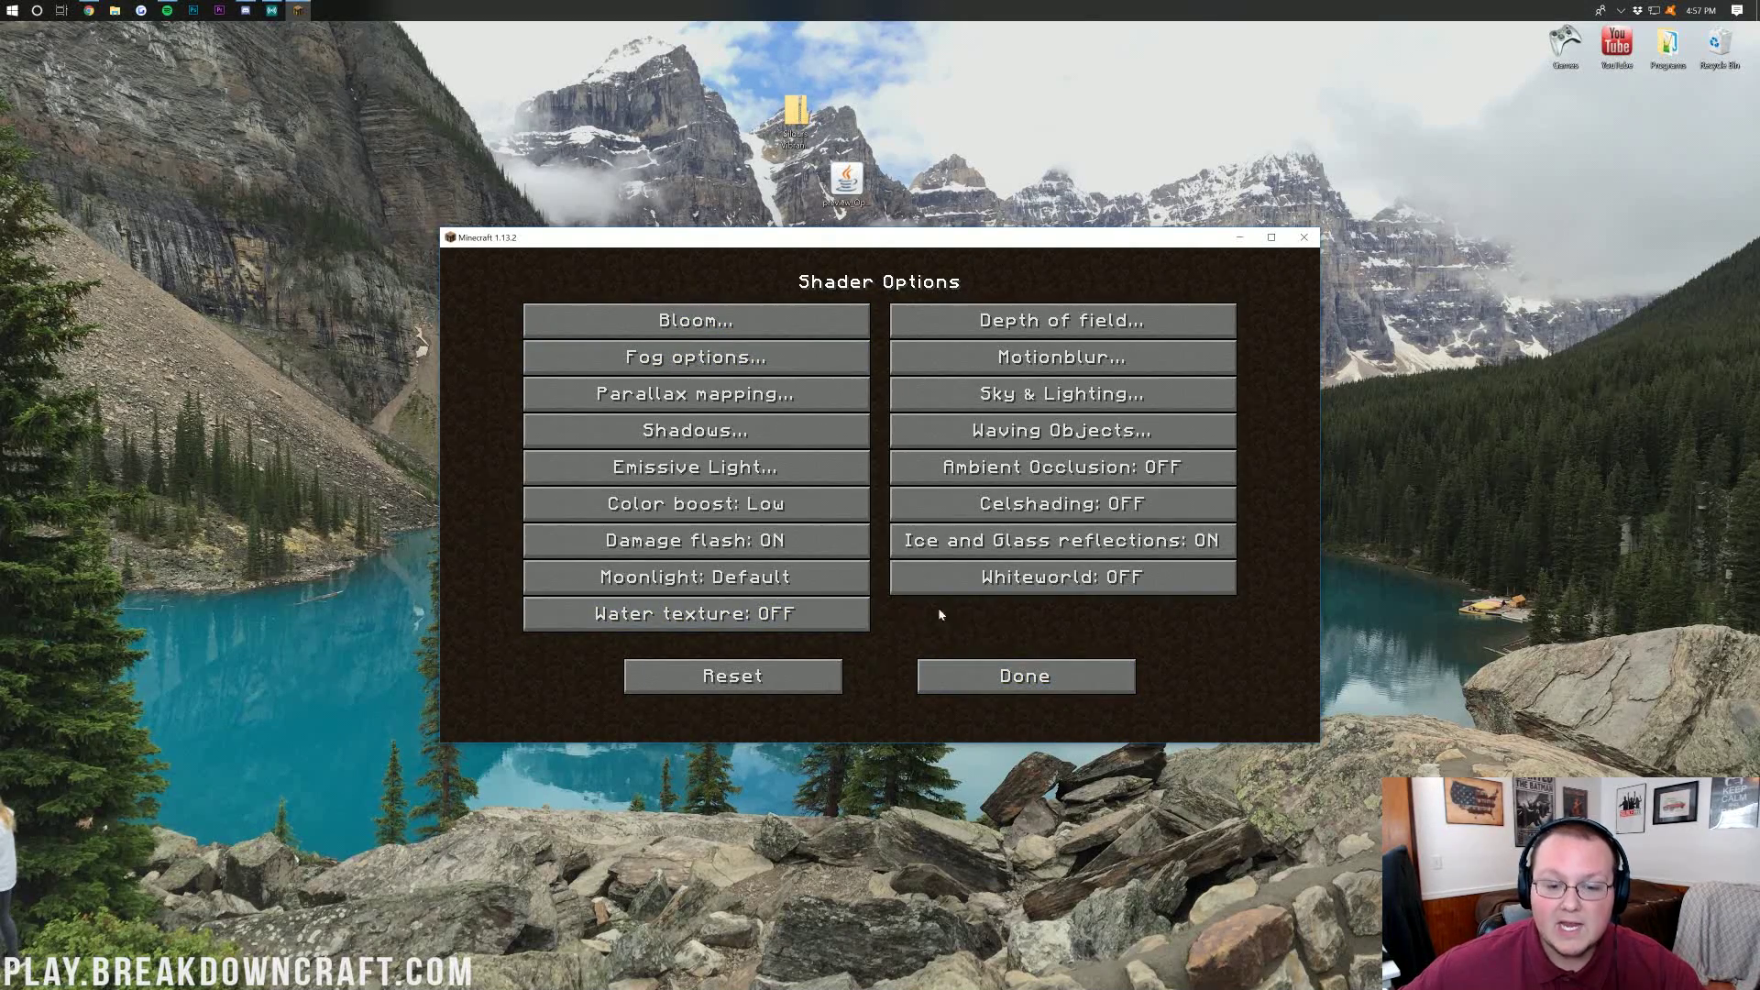
{"action": "left_click", "coordinate": [988, 667]}
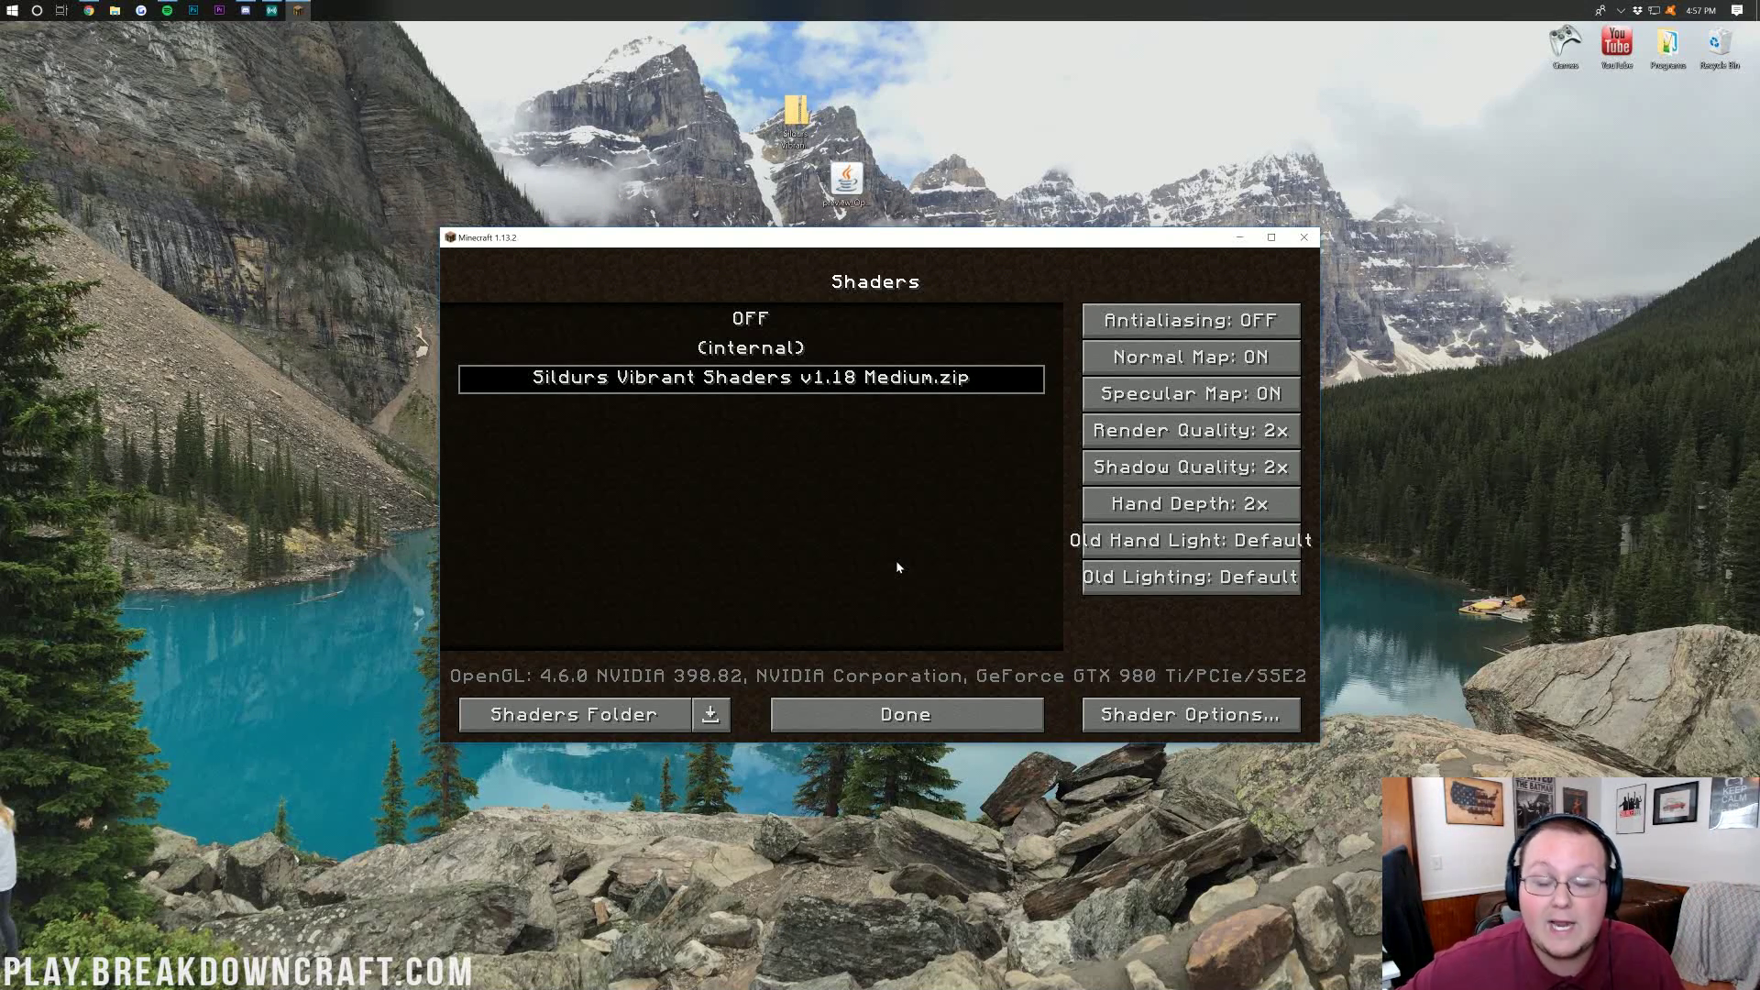
Back out to the main menu and join Play.BreakdownCraft.com from the Multiplayer list.
{"action": "left_click", "coordinate": [889, 714]}
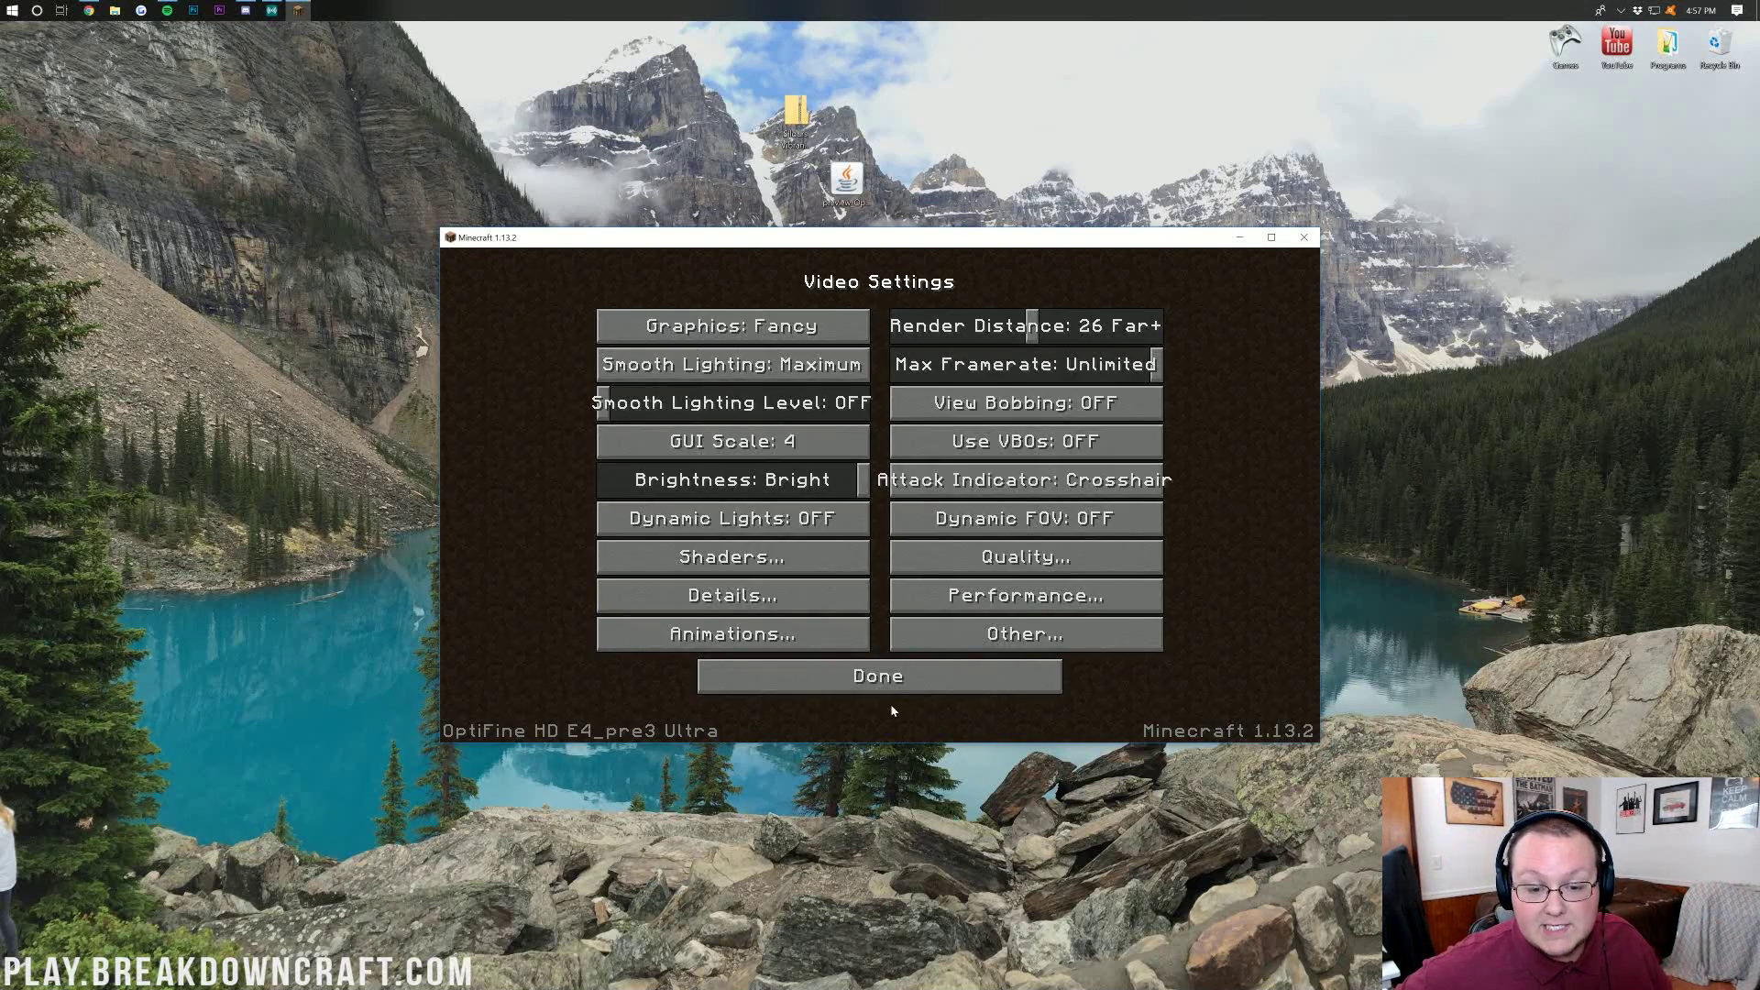
{"action": "left_click", "coordinate": [889, 687]}
{"action": "left_click", "coordinate": [857, 655]}
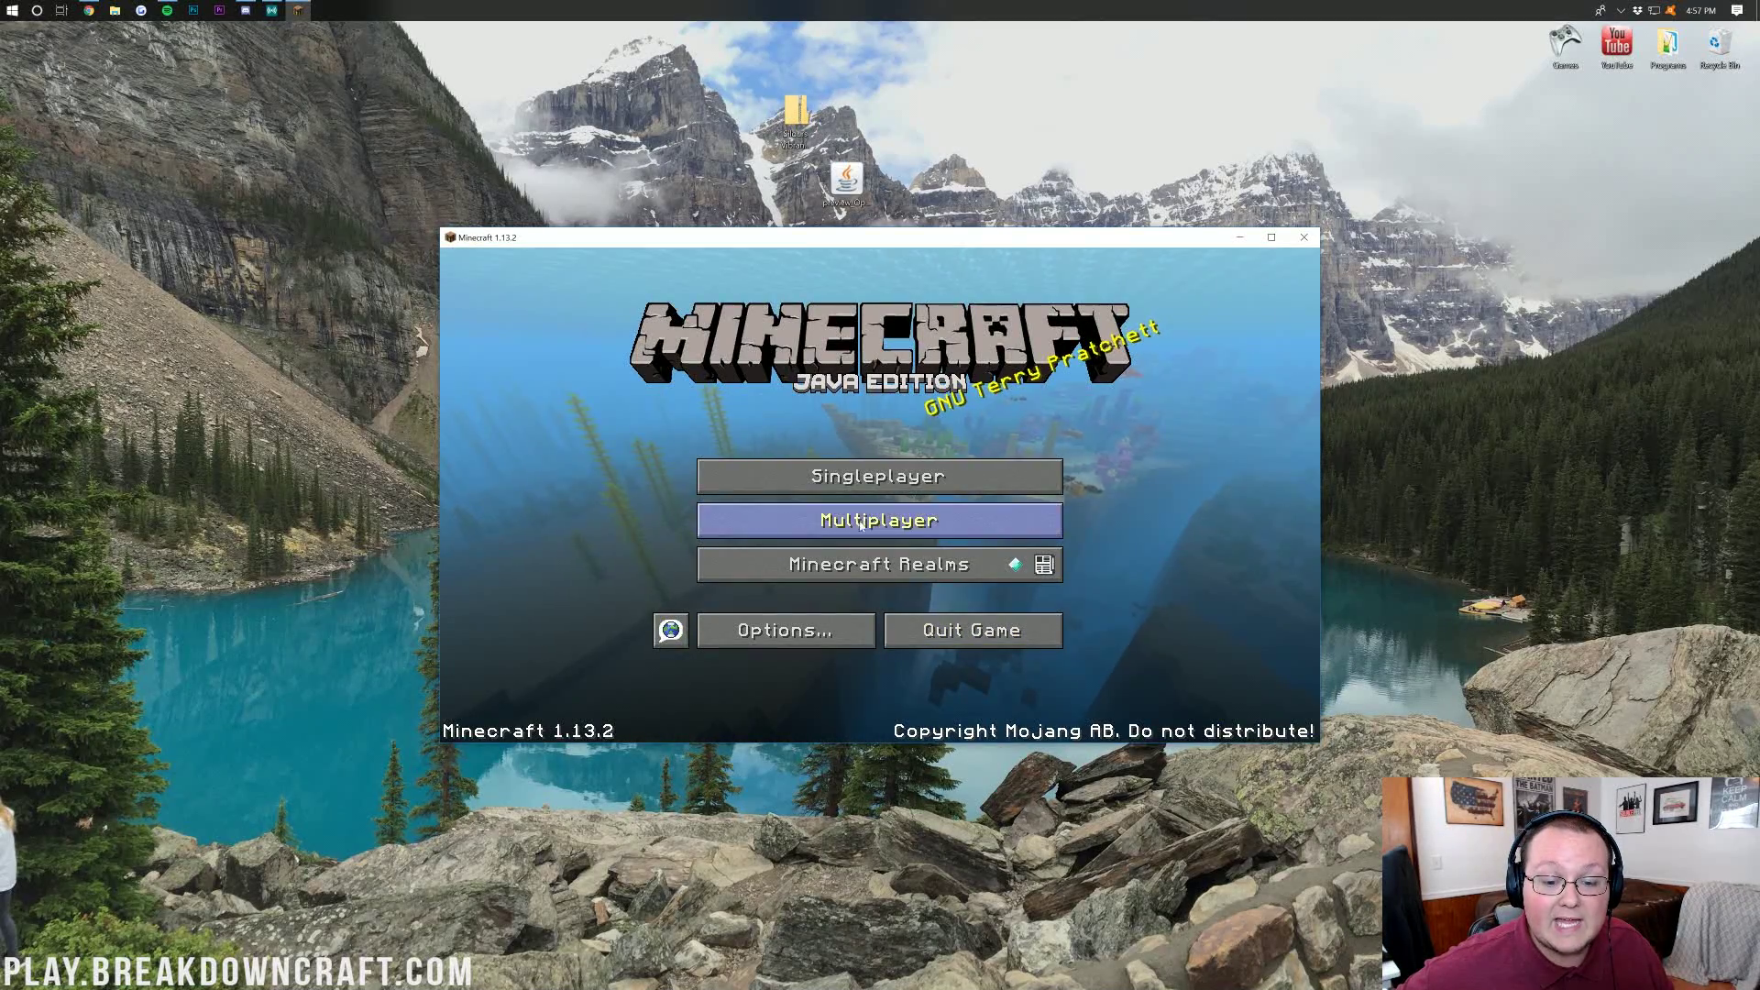
{"action": "left_click", "coordinate": [859, 519]}
{"action": "left_click", "coordinate": [708, 339]}
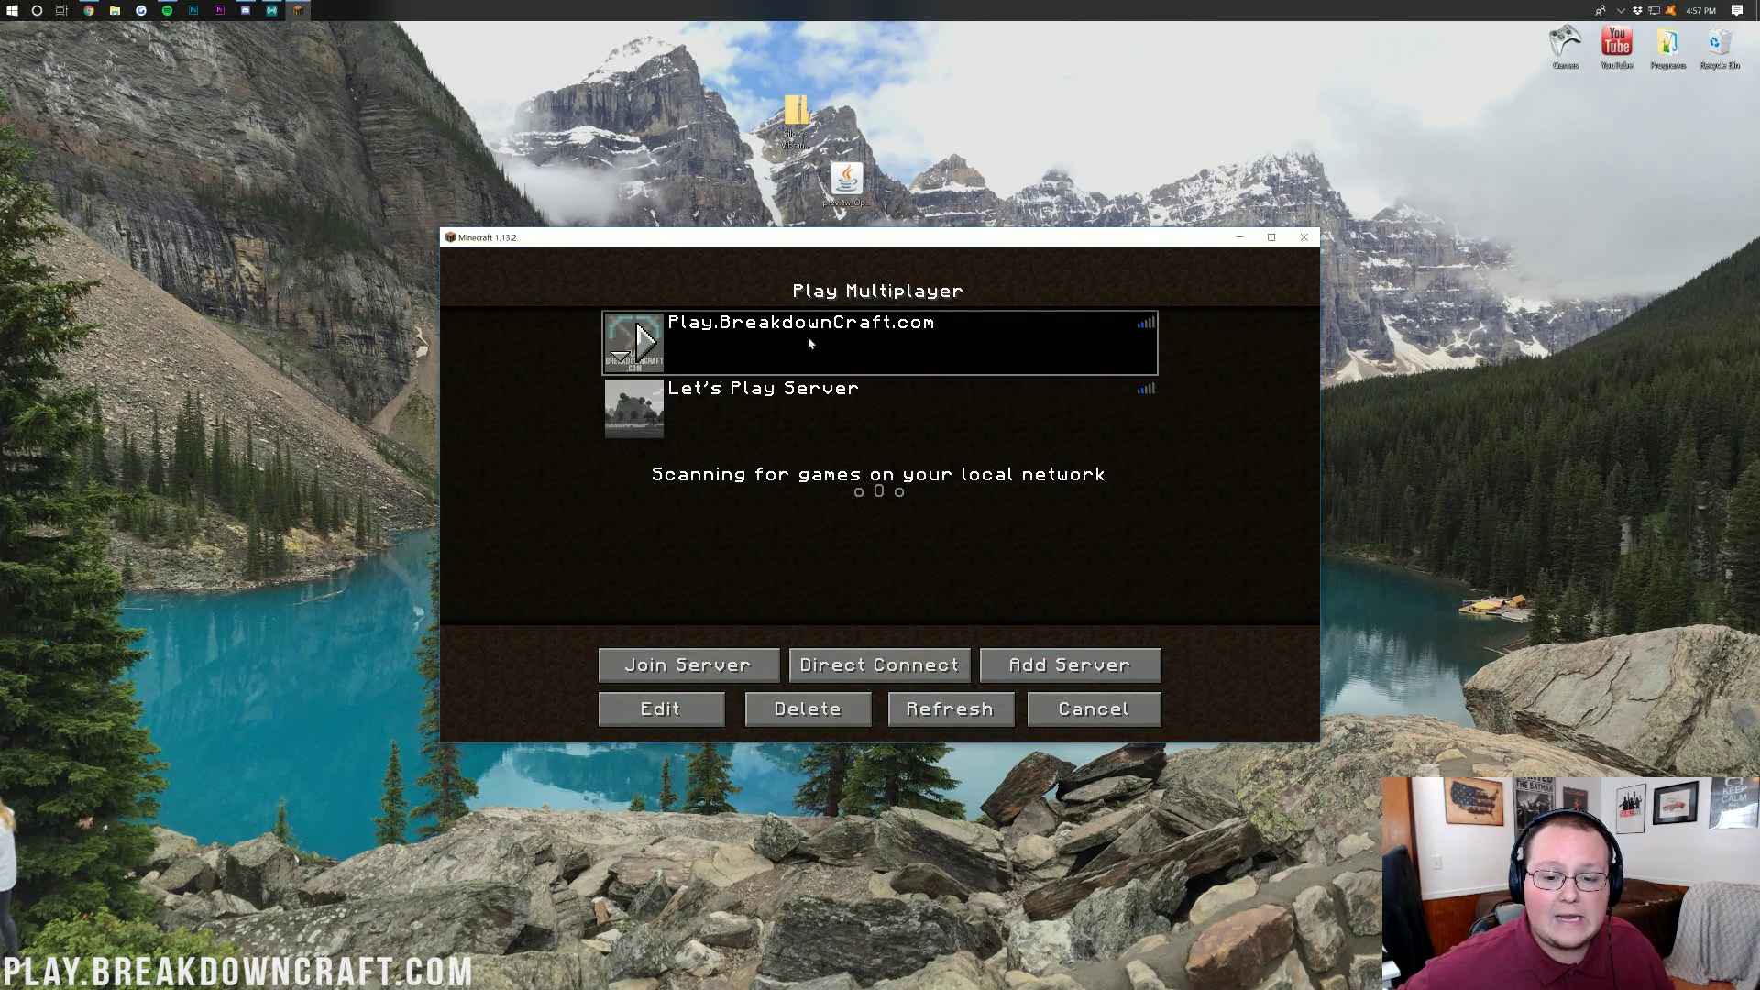
{"action": "left_click", "coordinate": [643, 341]}
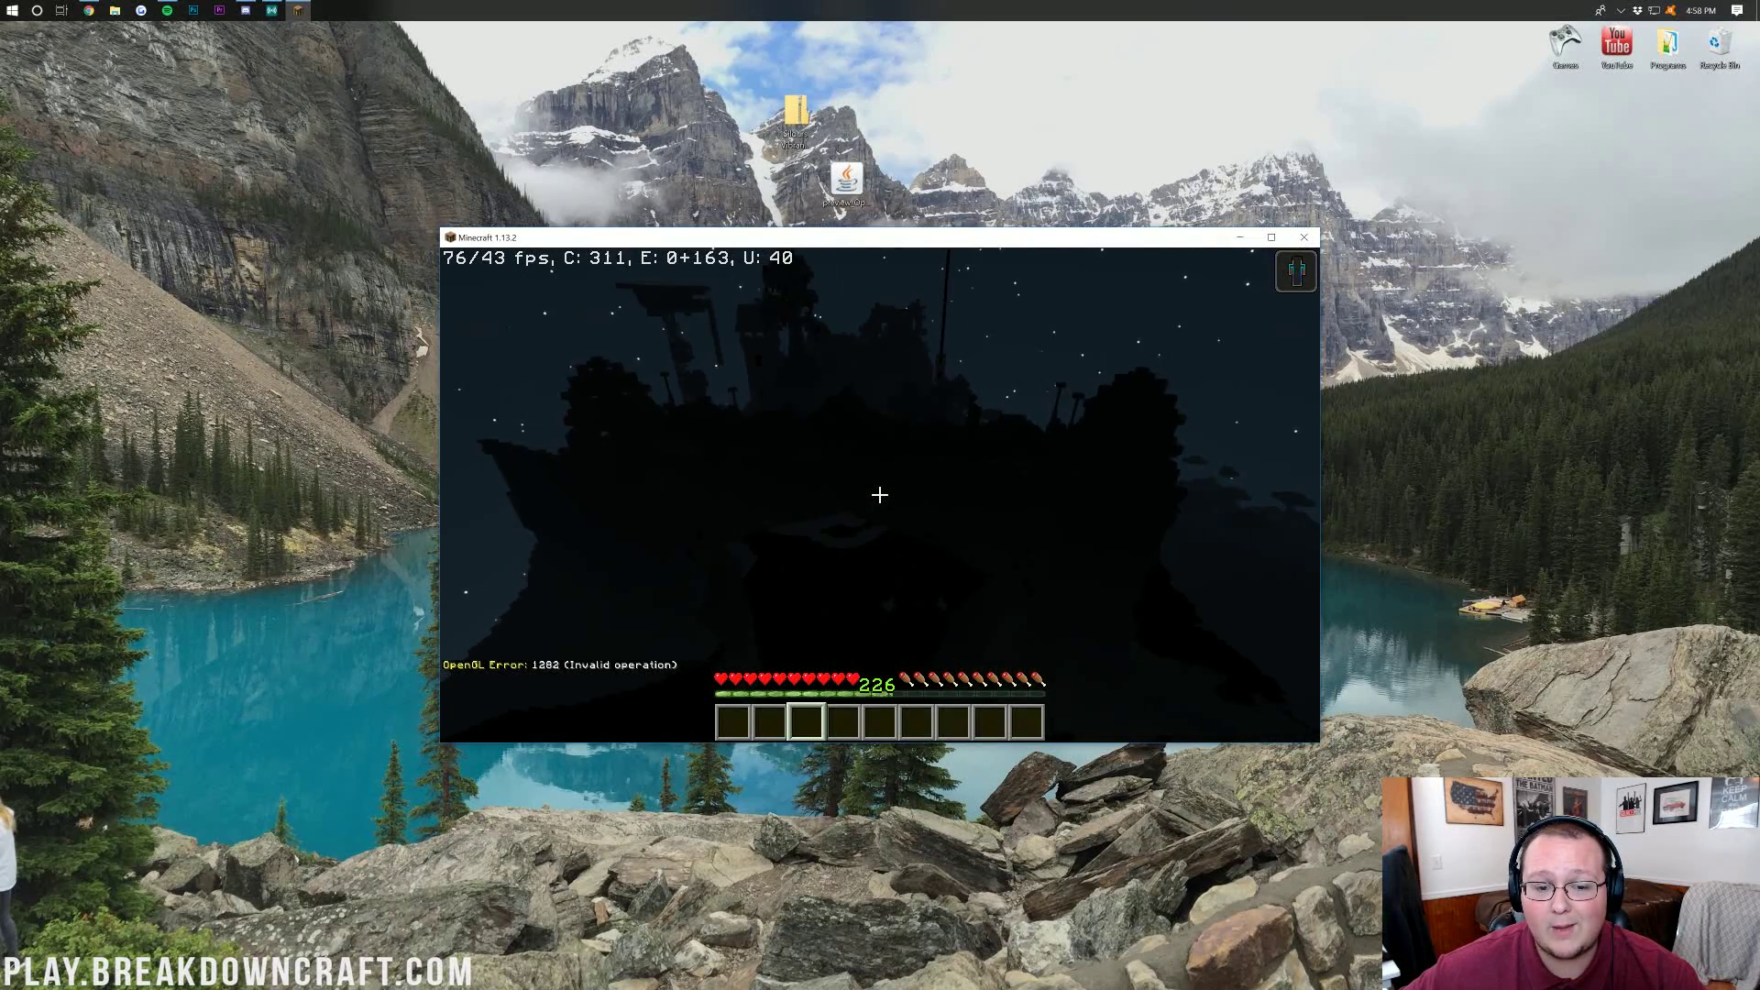
{"action": "key", "text": "Escape"}
{"action": "left_click", "coordinate": [775, 534]}
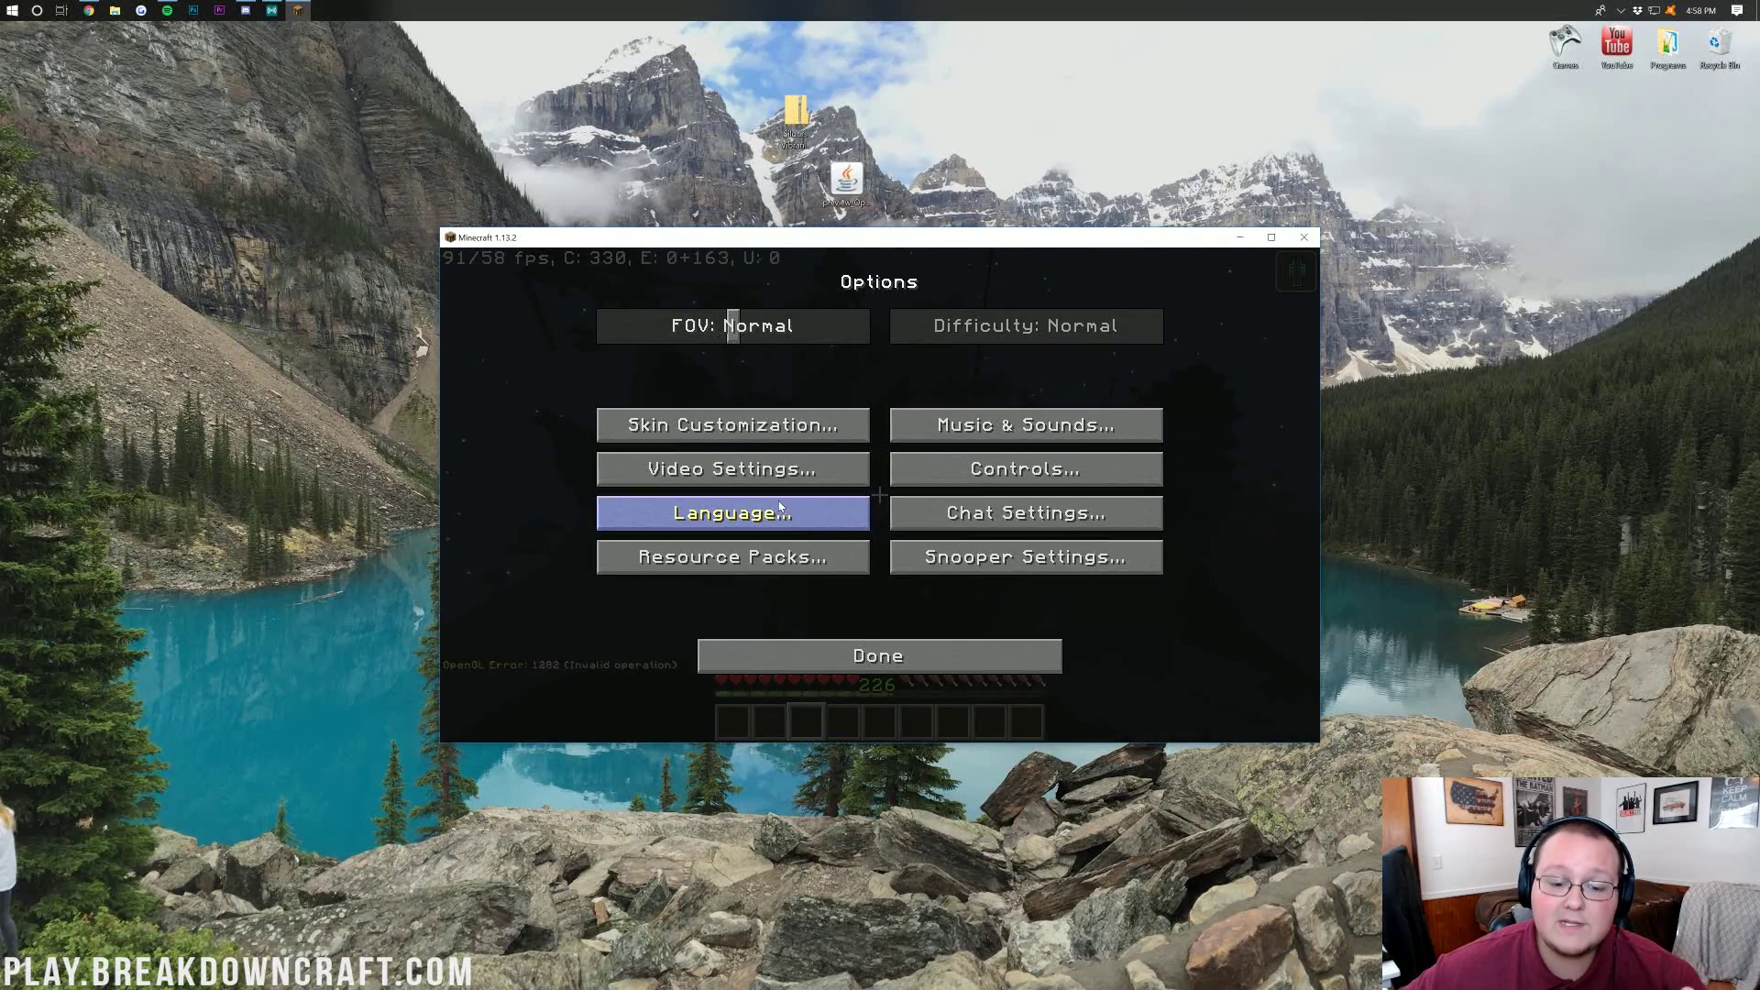
{"action": "left_click", "coordinate": [742, 472]}
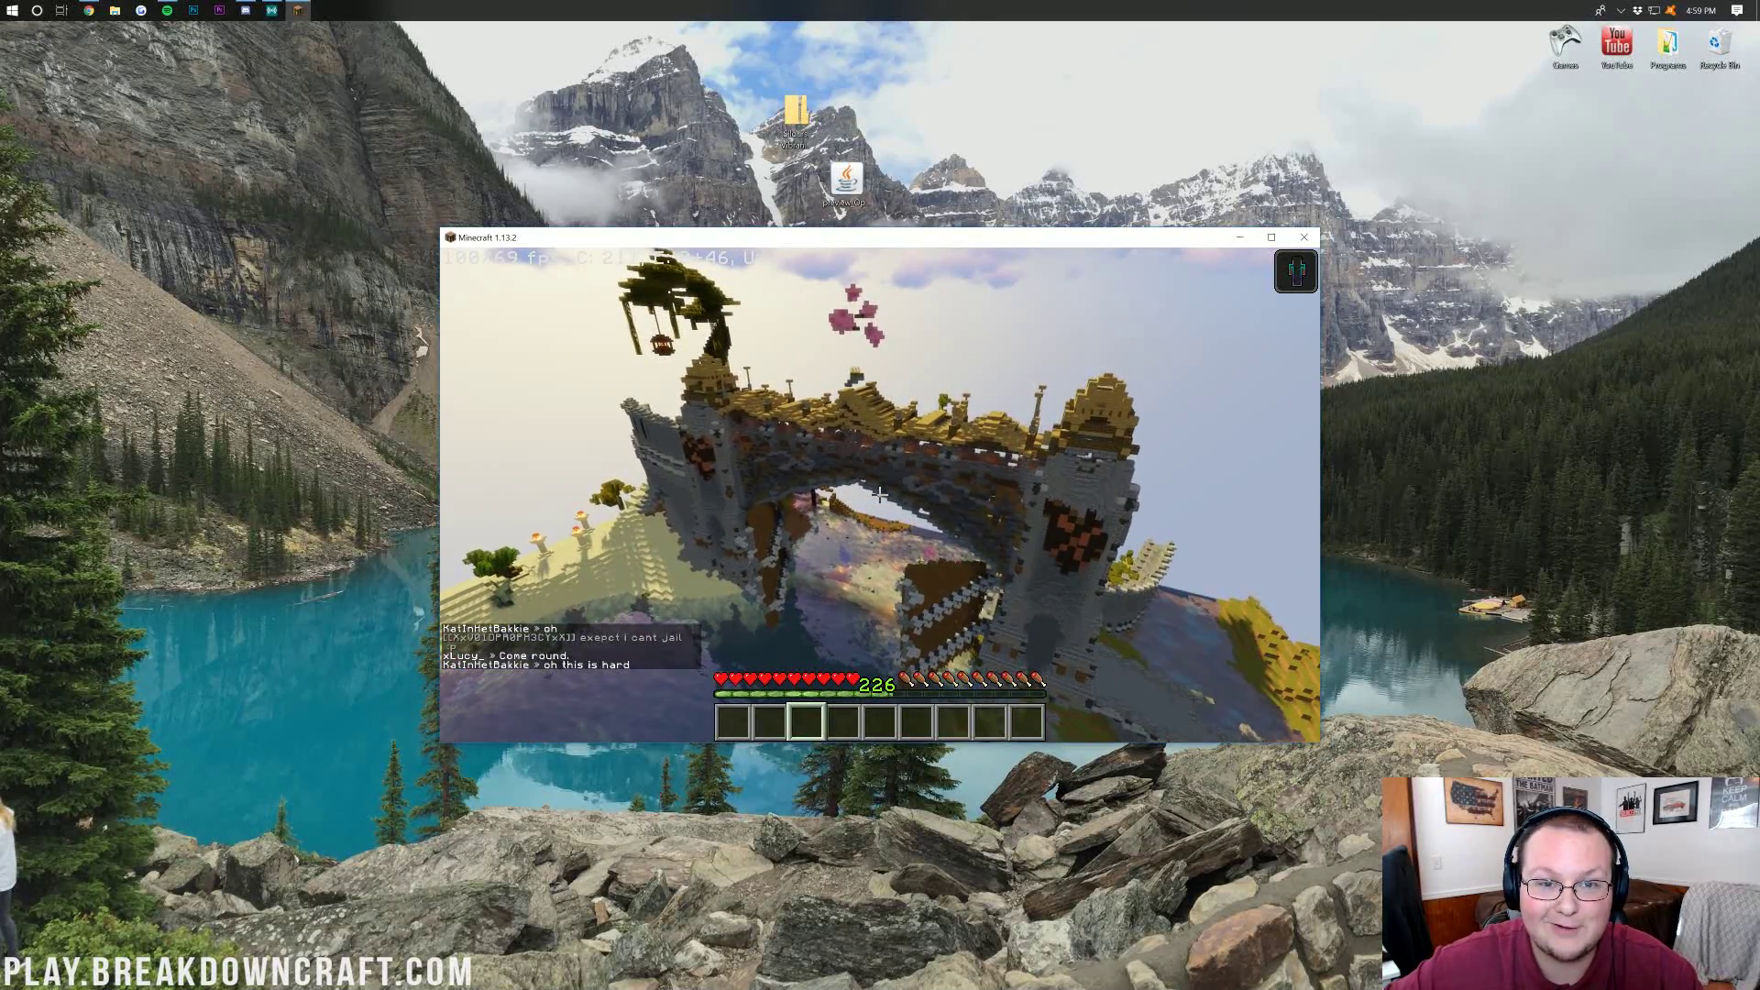
{"action": "key", "text": "Escape"}
{"action": "left_click", "coordinate": [850, 535]}
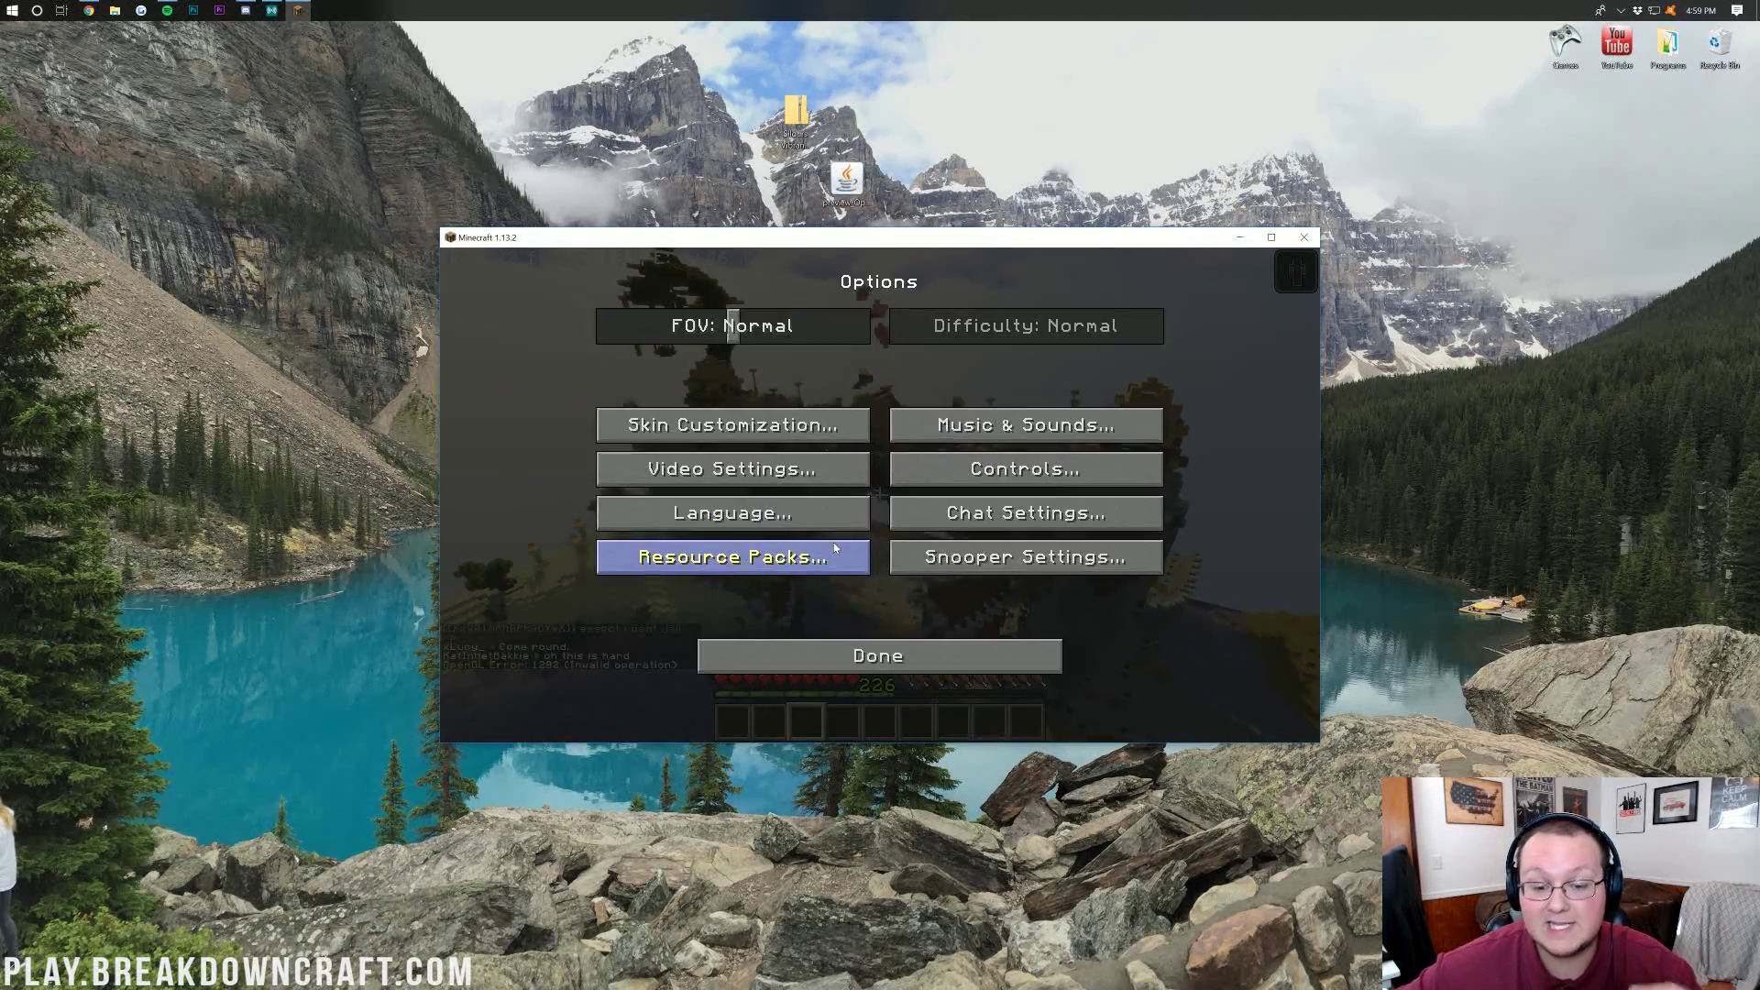
{"action": "left_click", "coordinate": [750, 463]}
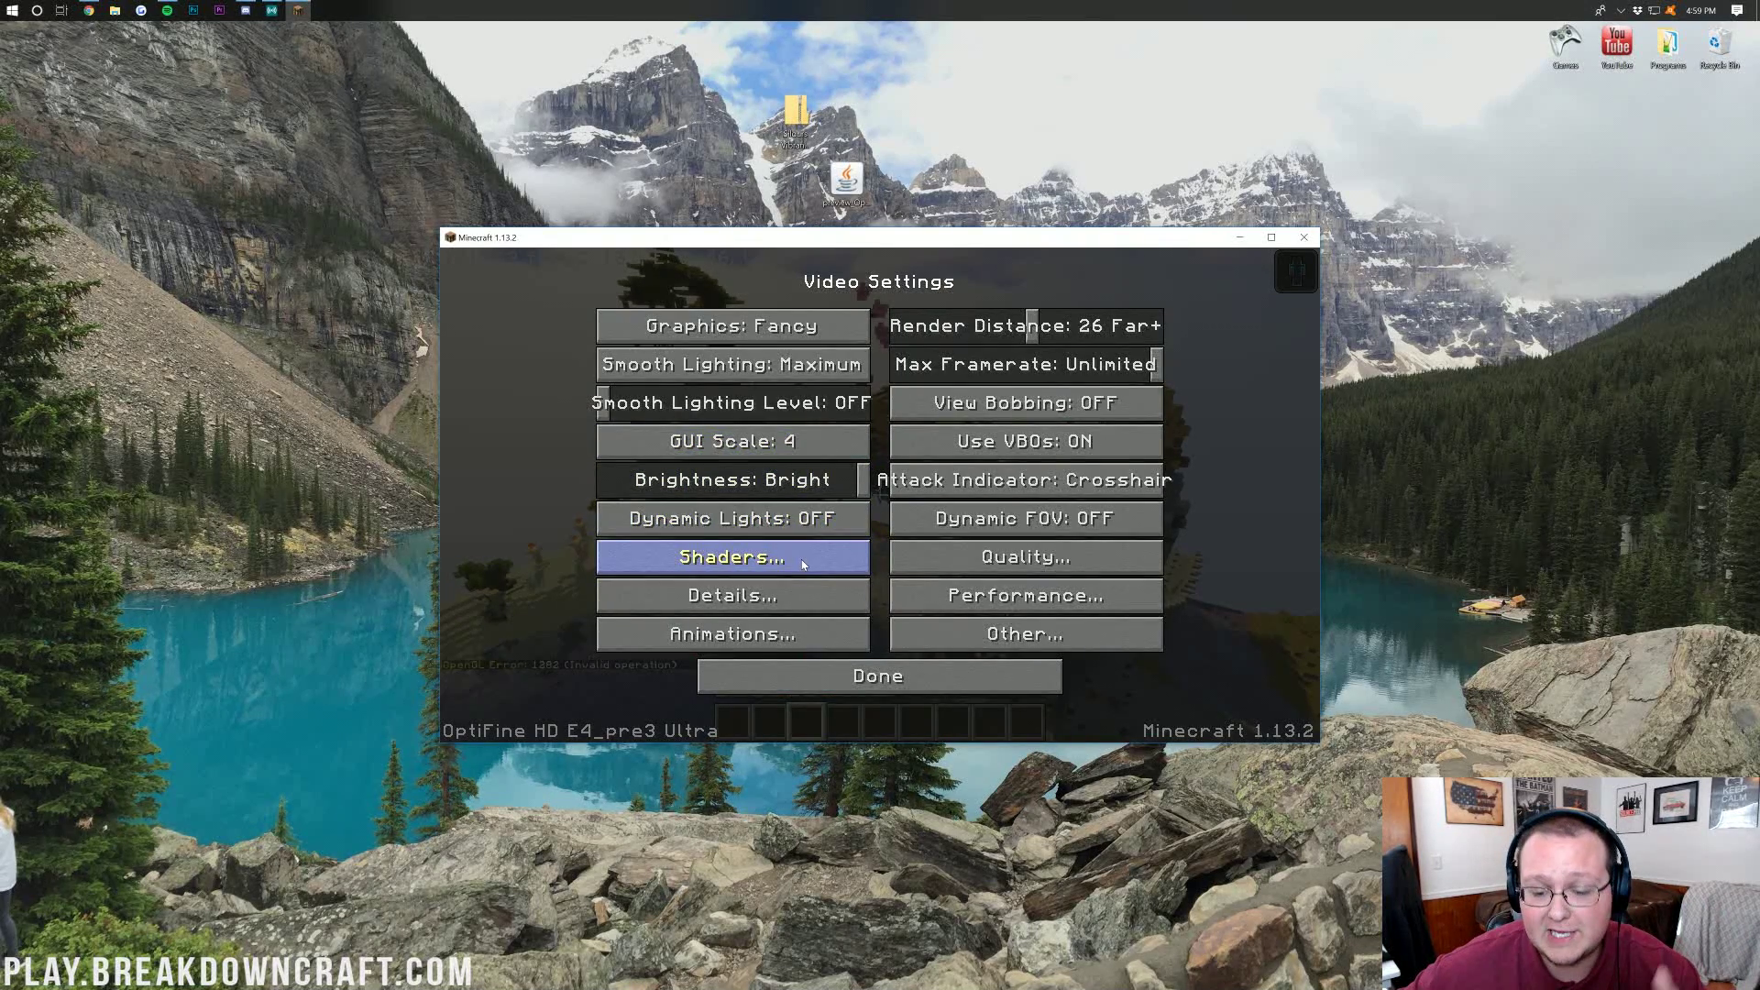
{"action": "left_click", "coordinate": [779, 605]}
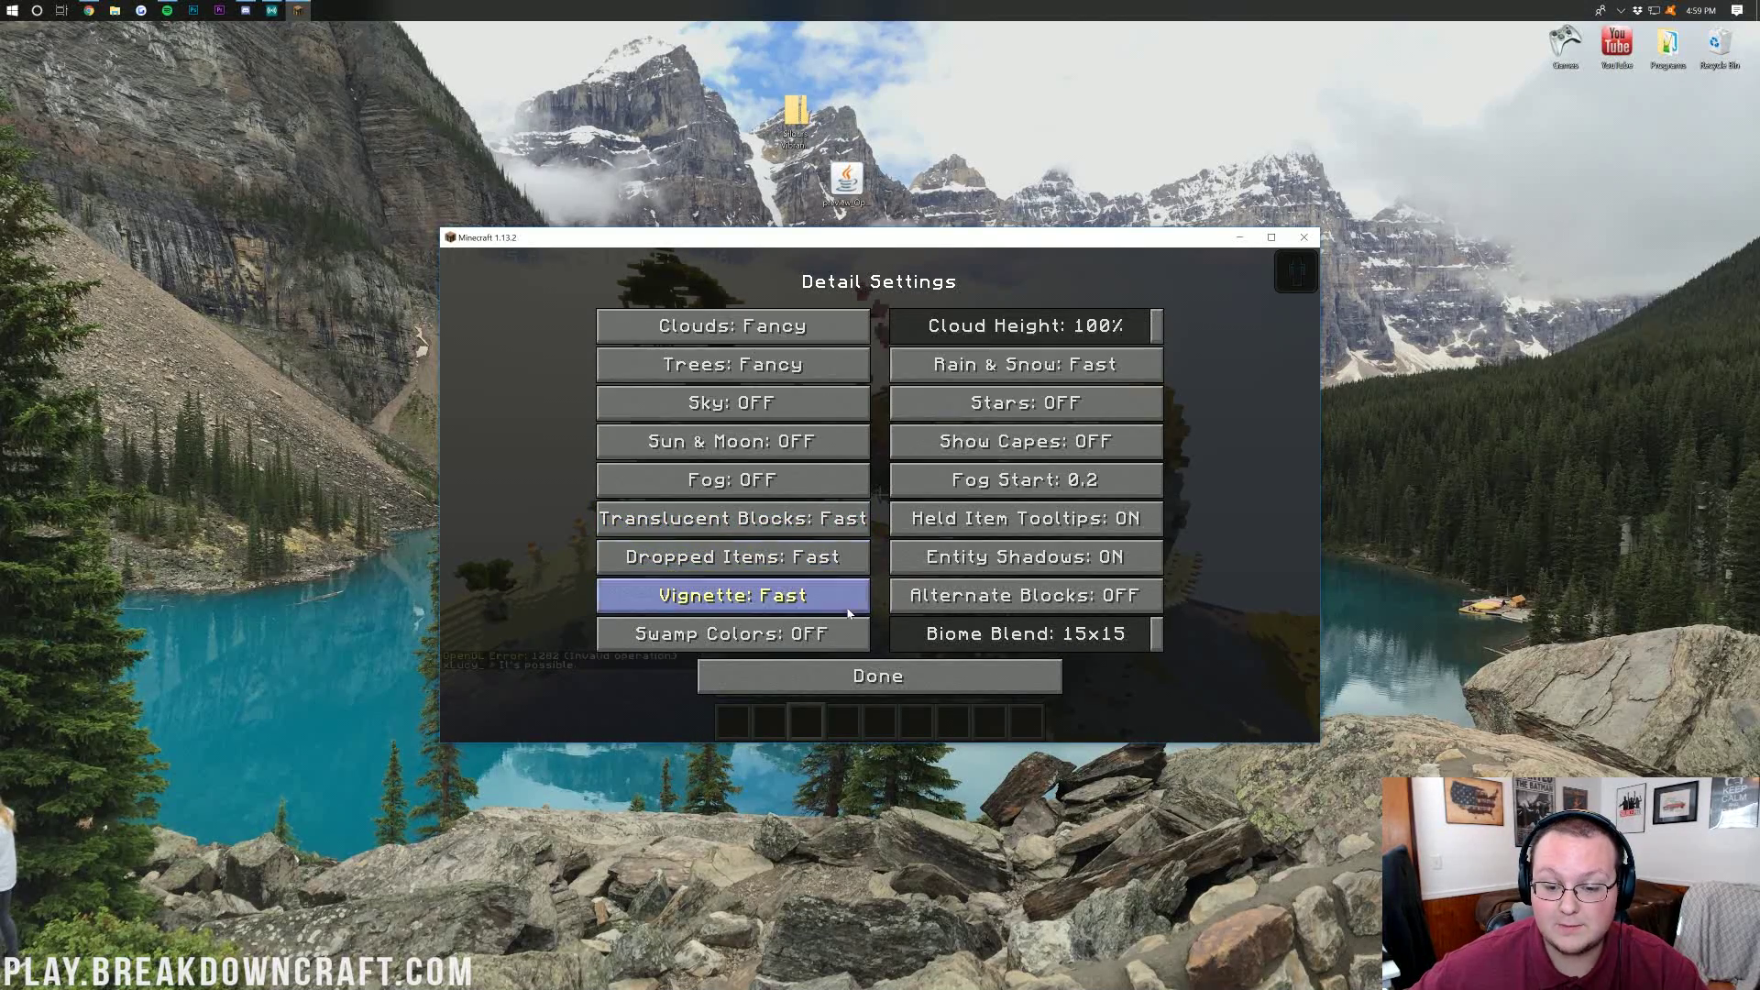
{"action": "left_click", "coordinate": [867, 683]}
{"action": "left_click", "coordinate": [876, 683]}
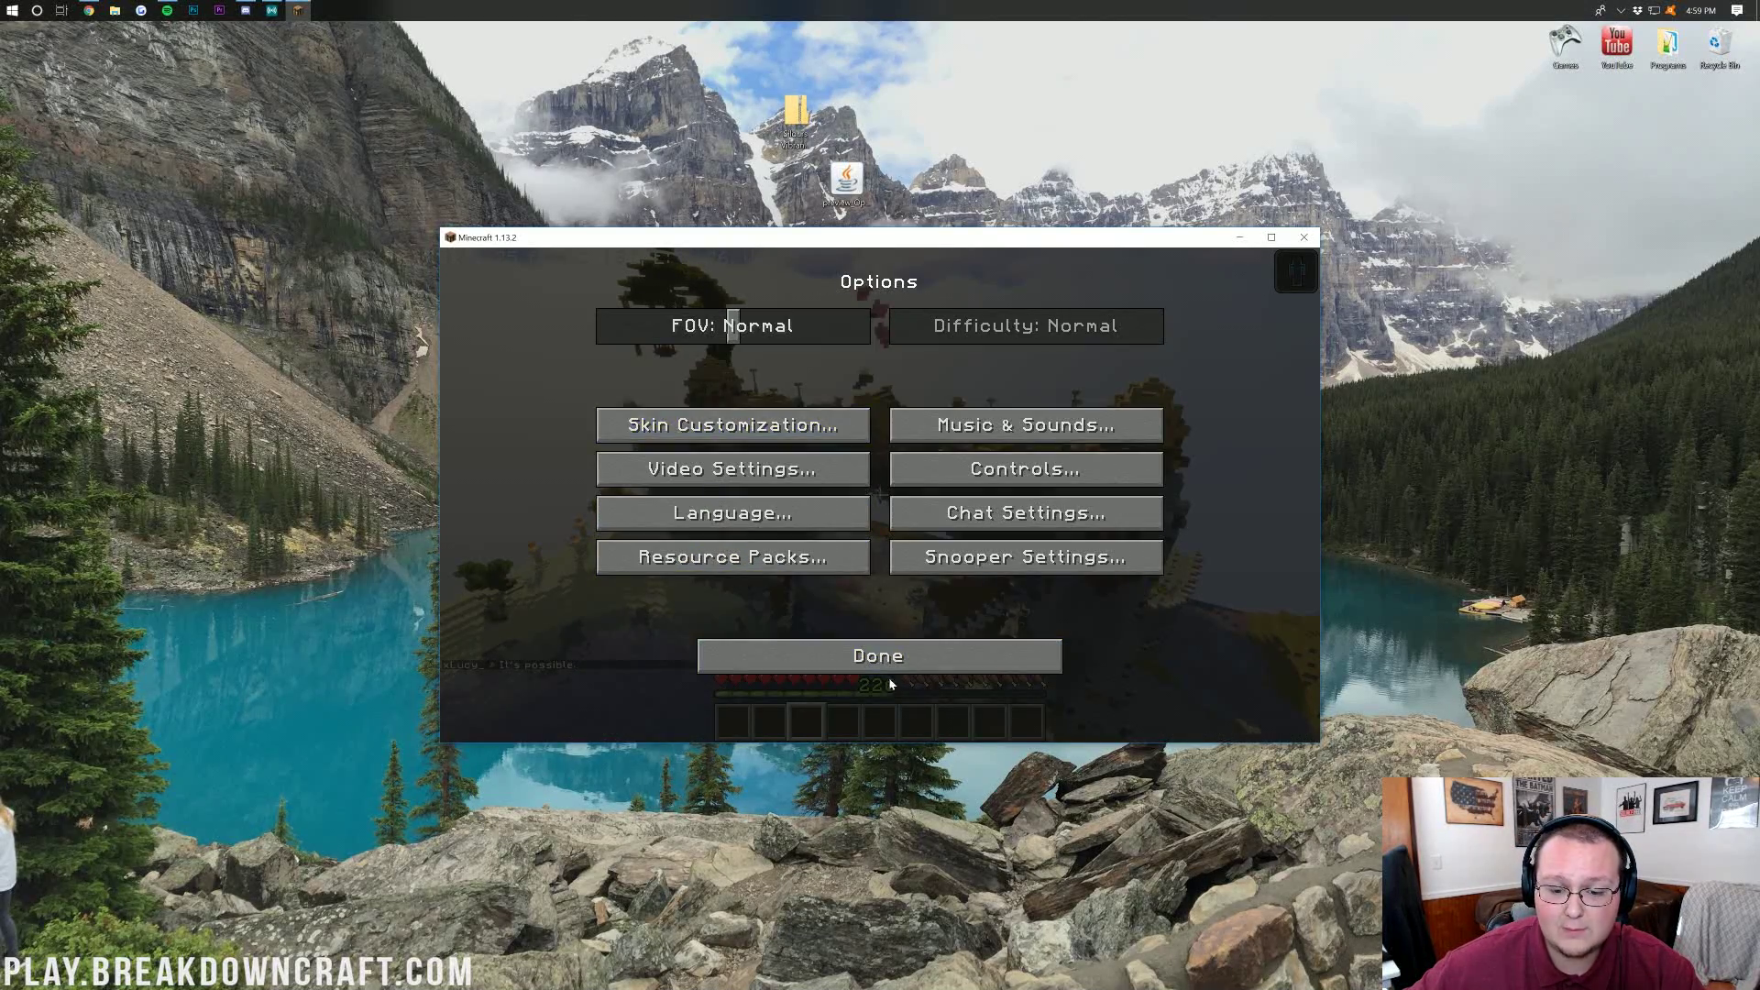
{"action": "key", "text": "Escape"}
{"action": "key", "text": "Escape"}
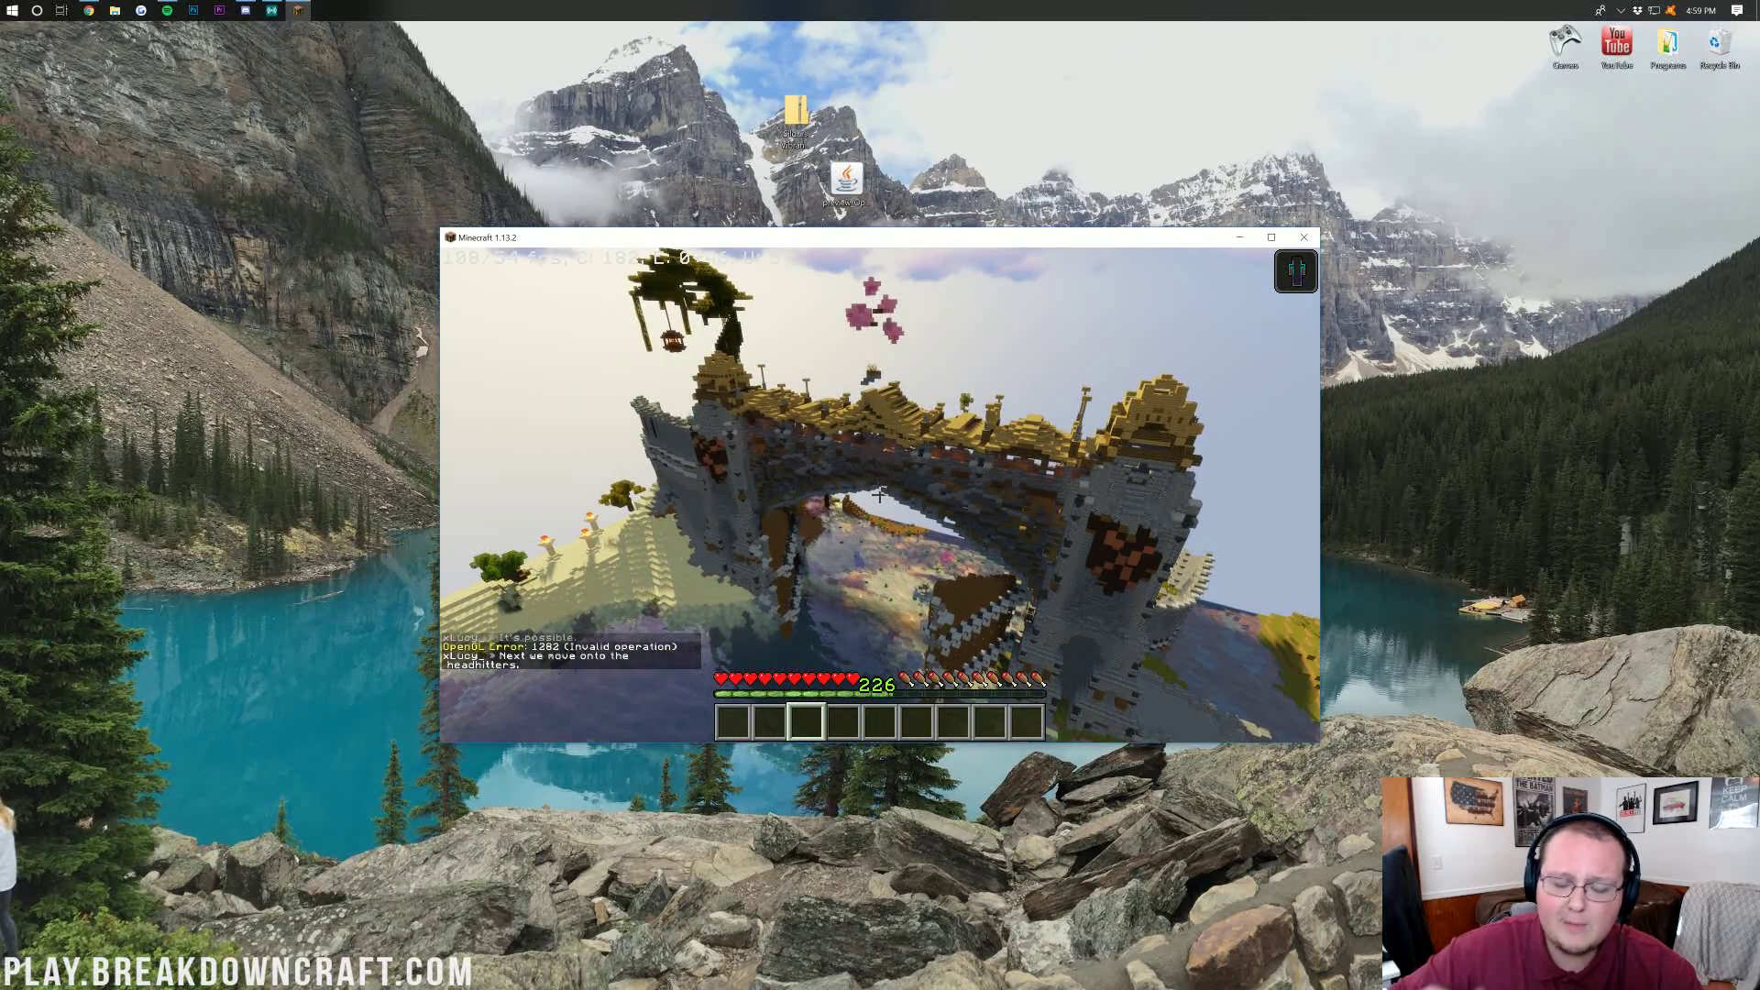
{"action": "key", "text": "Escape"}
{"action": "left_click", "coordinate": [811, 543]}
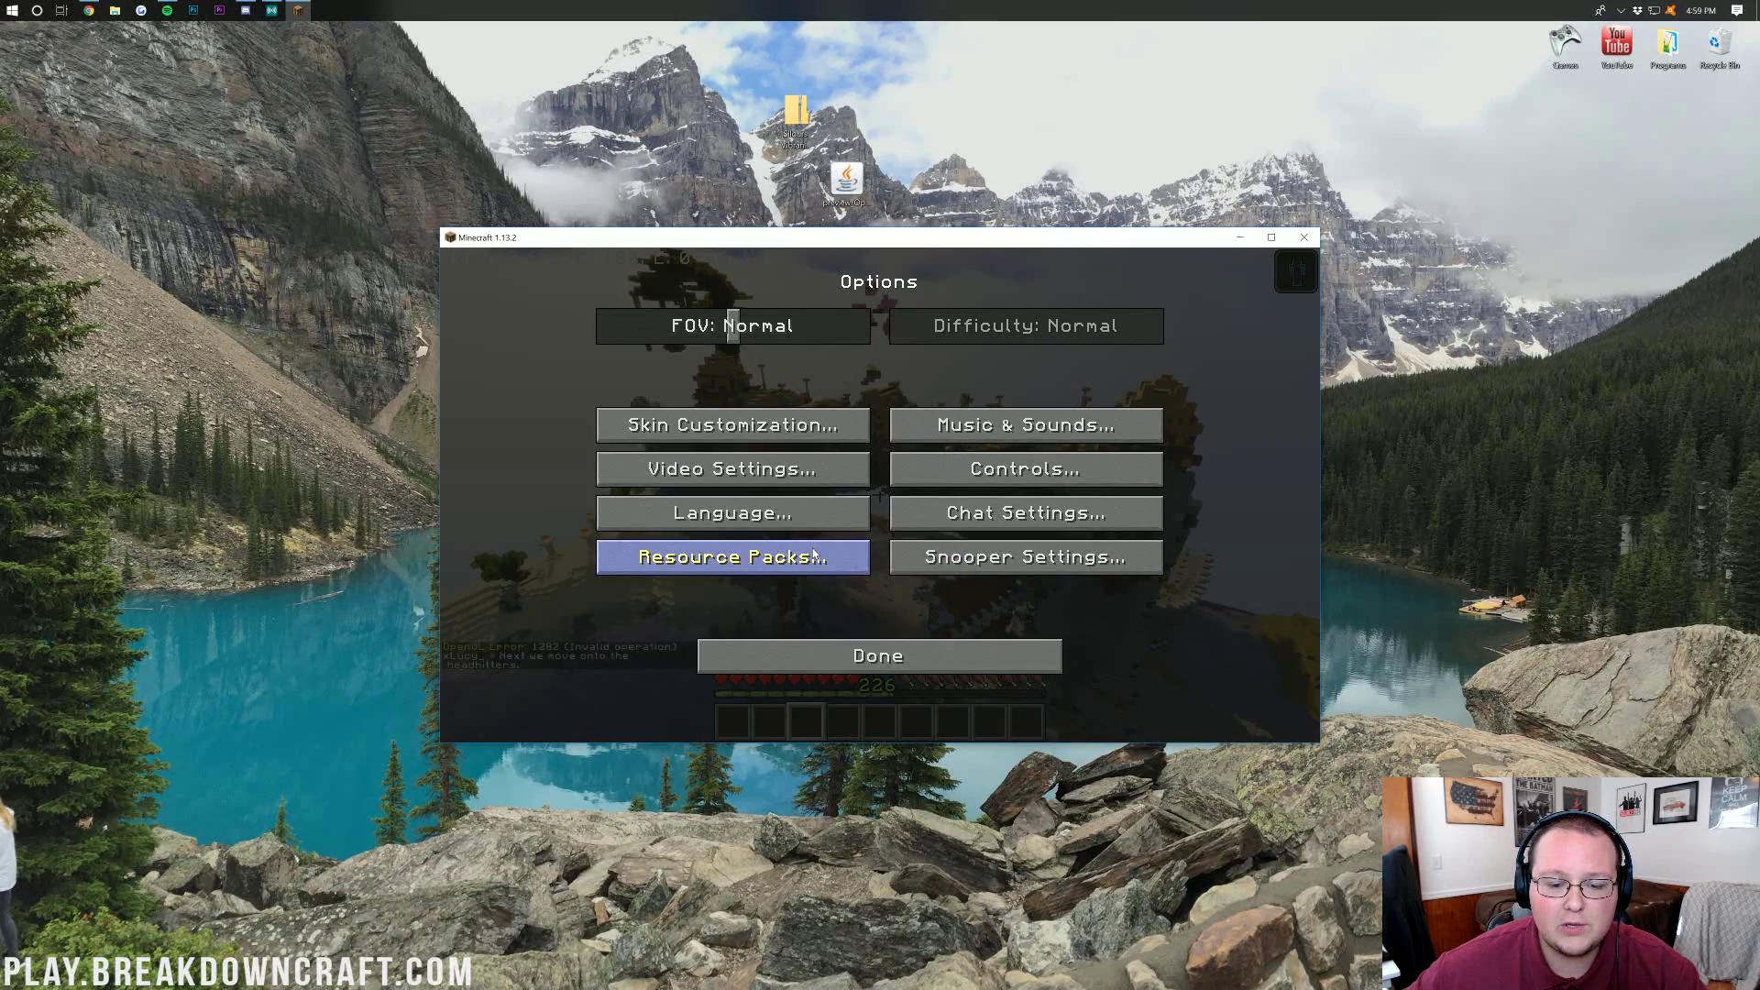
{"action": "left_click", "coordinate": [741, 474]}
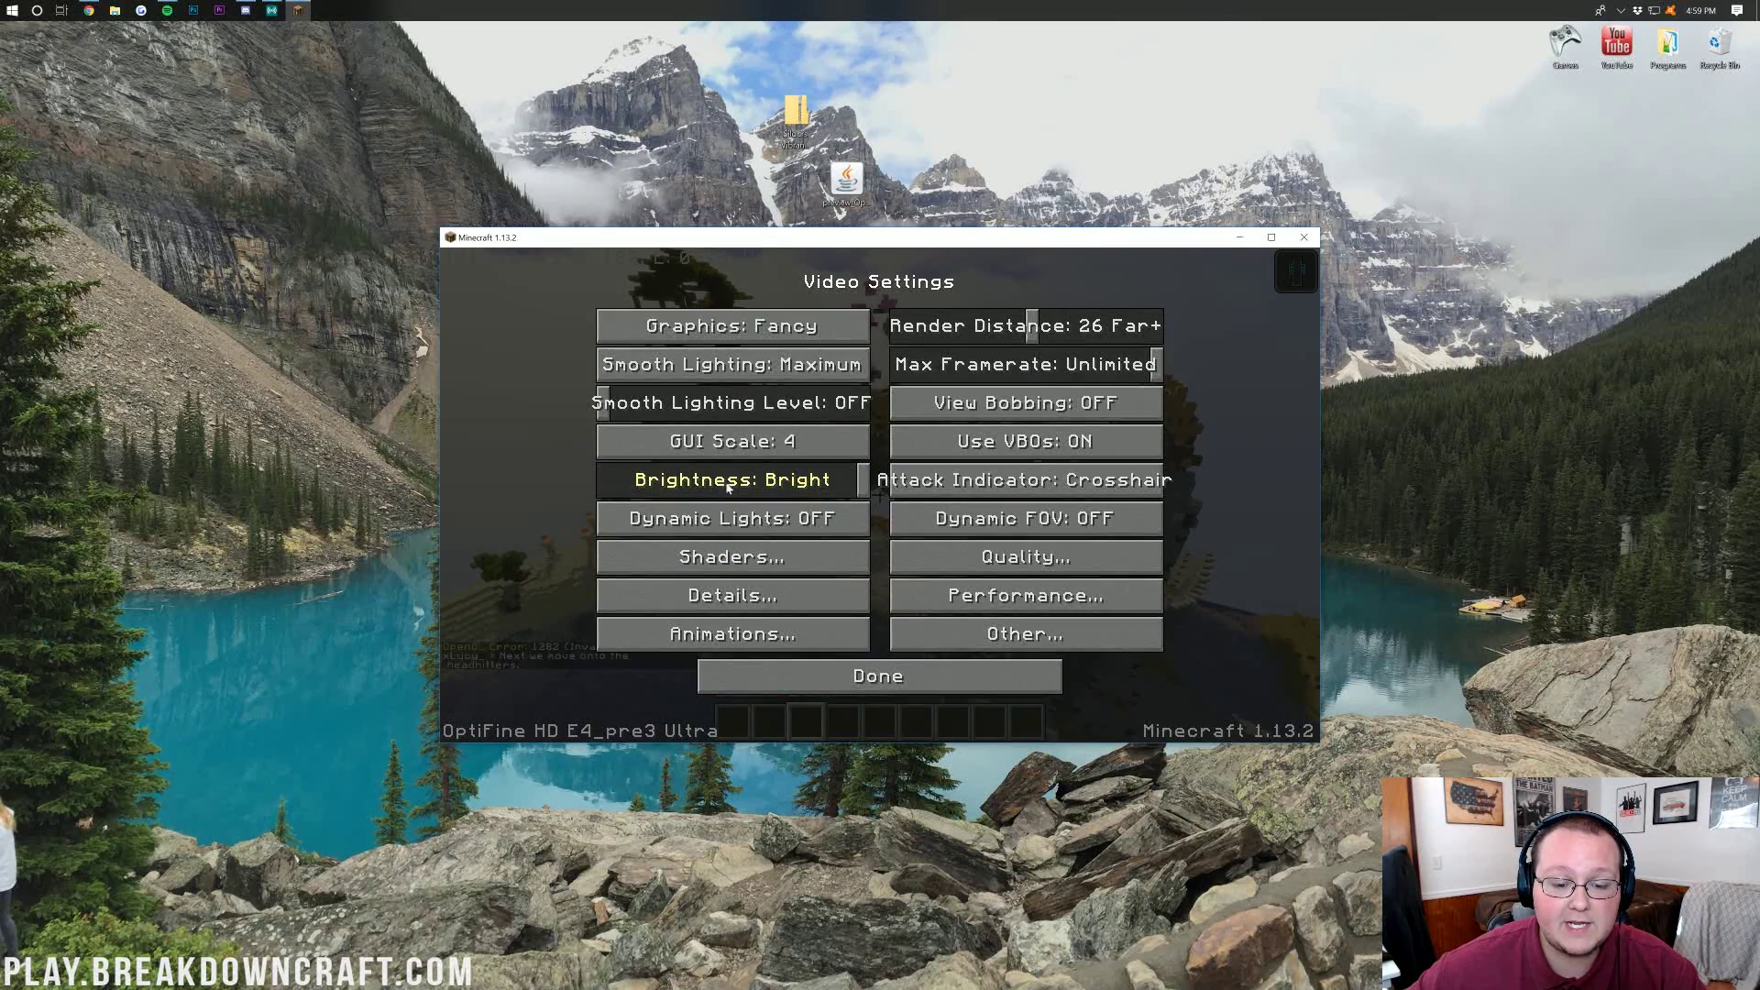
{"action": "left_click", "coordinate": [753, 598]}
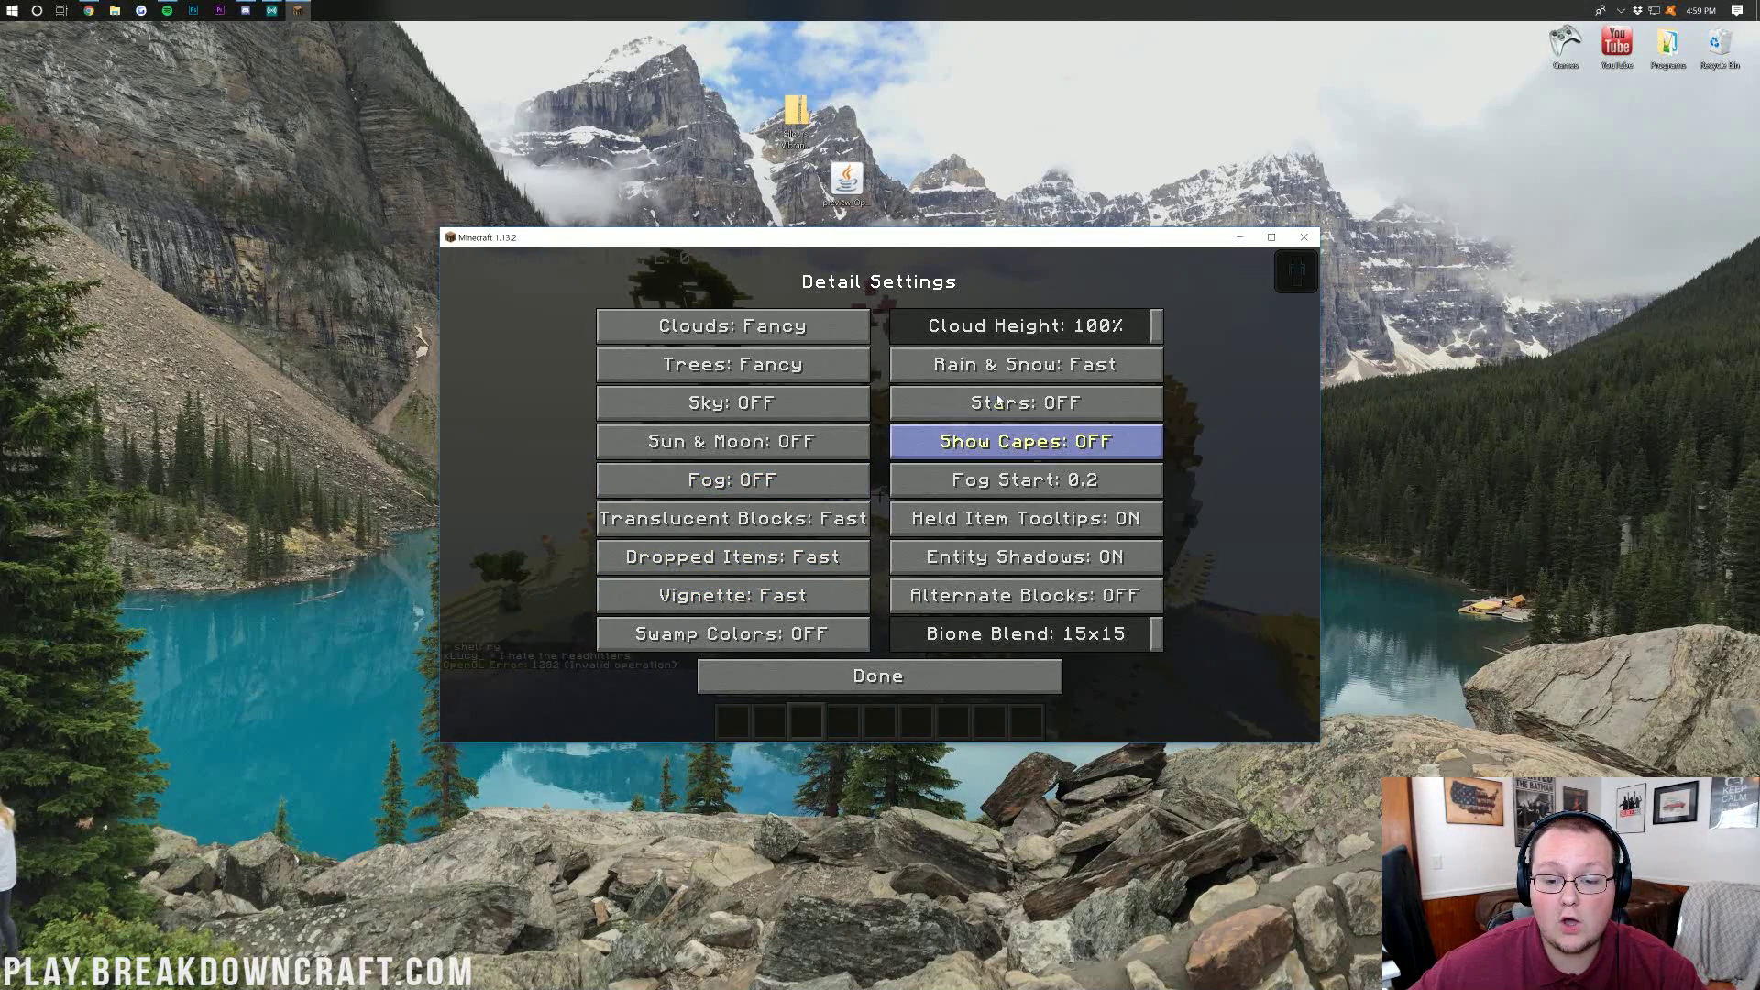
{"action": "left_click", "coordinate": [984, 404]}
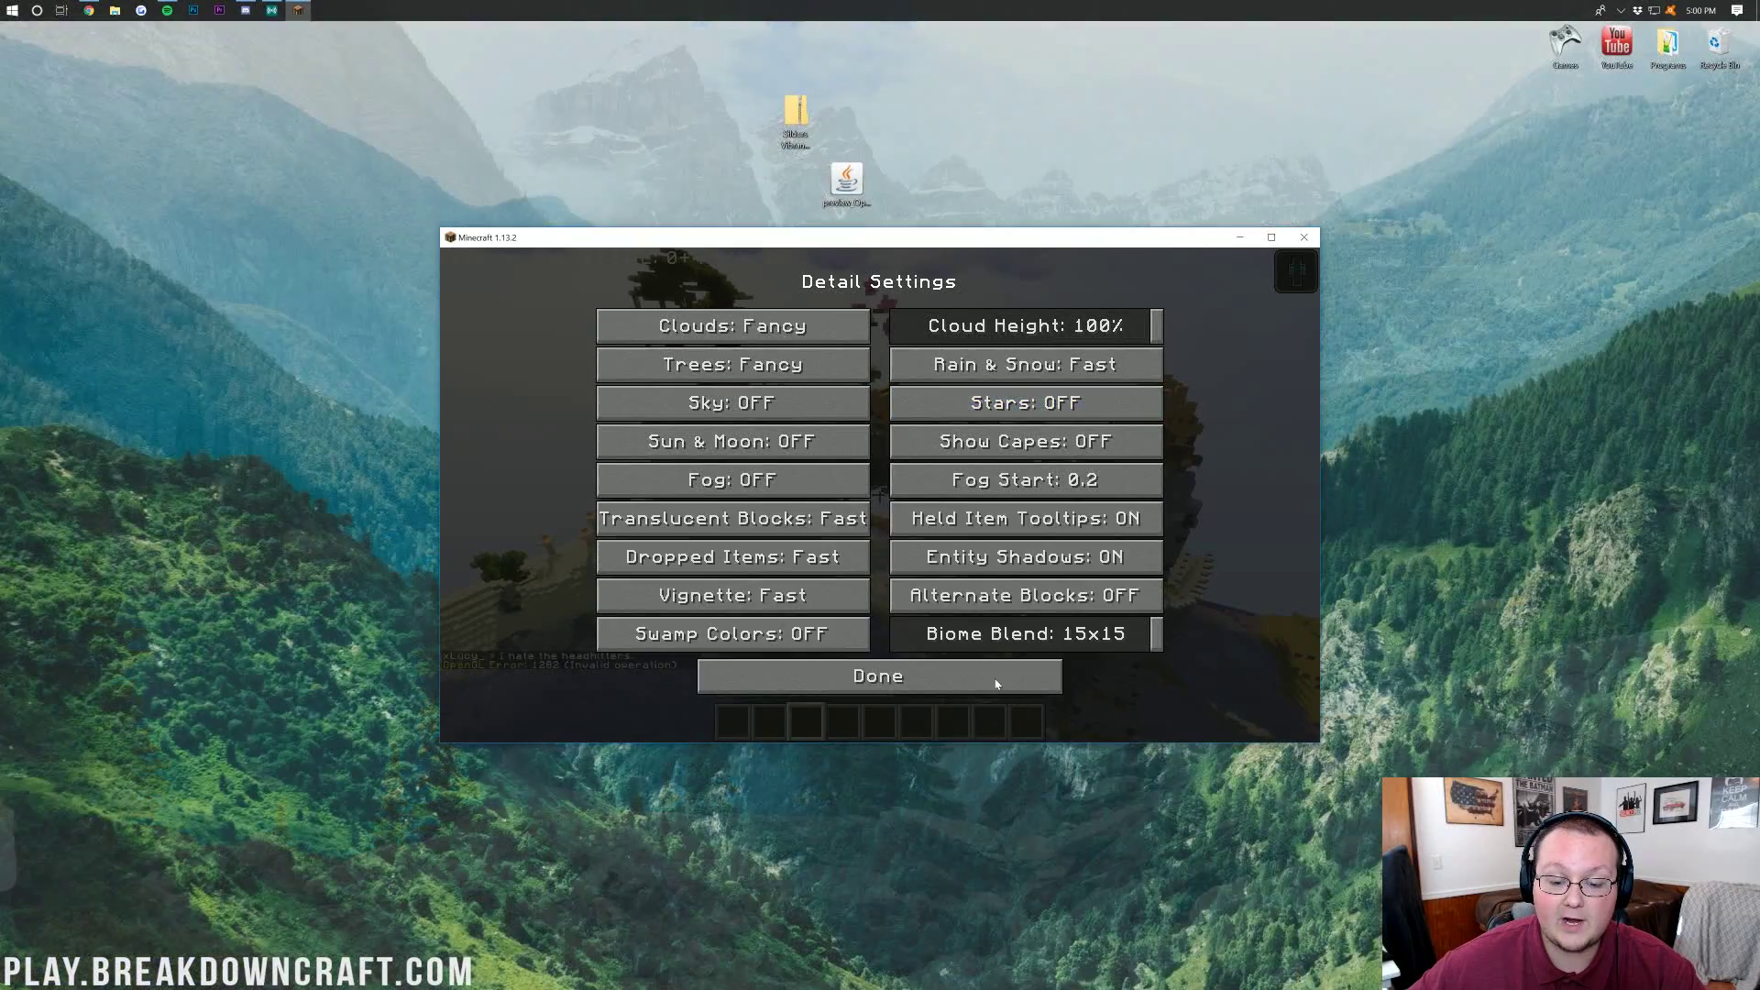
{"action": "left_click", "coordinate": [949, 675]}
{"action": "left_click", "coordinate": [948, 666]}
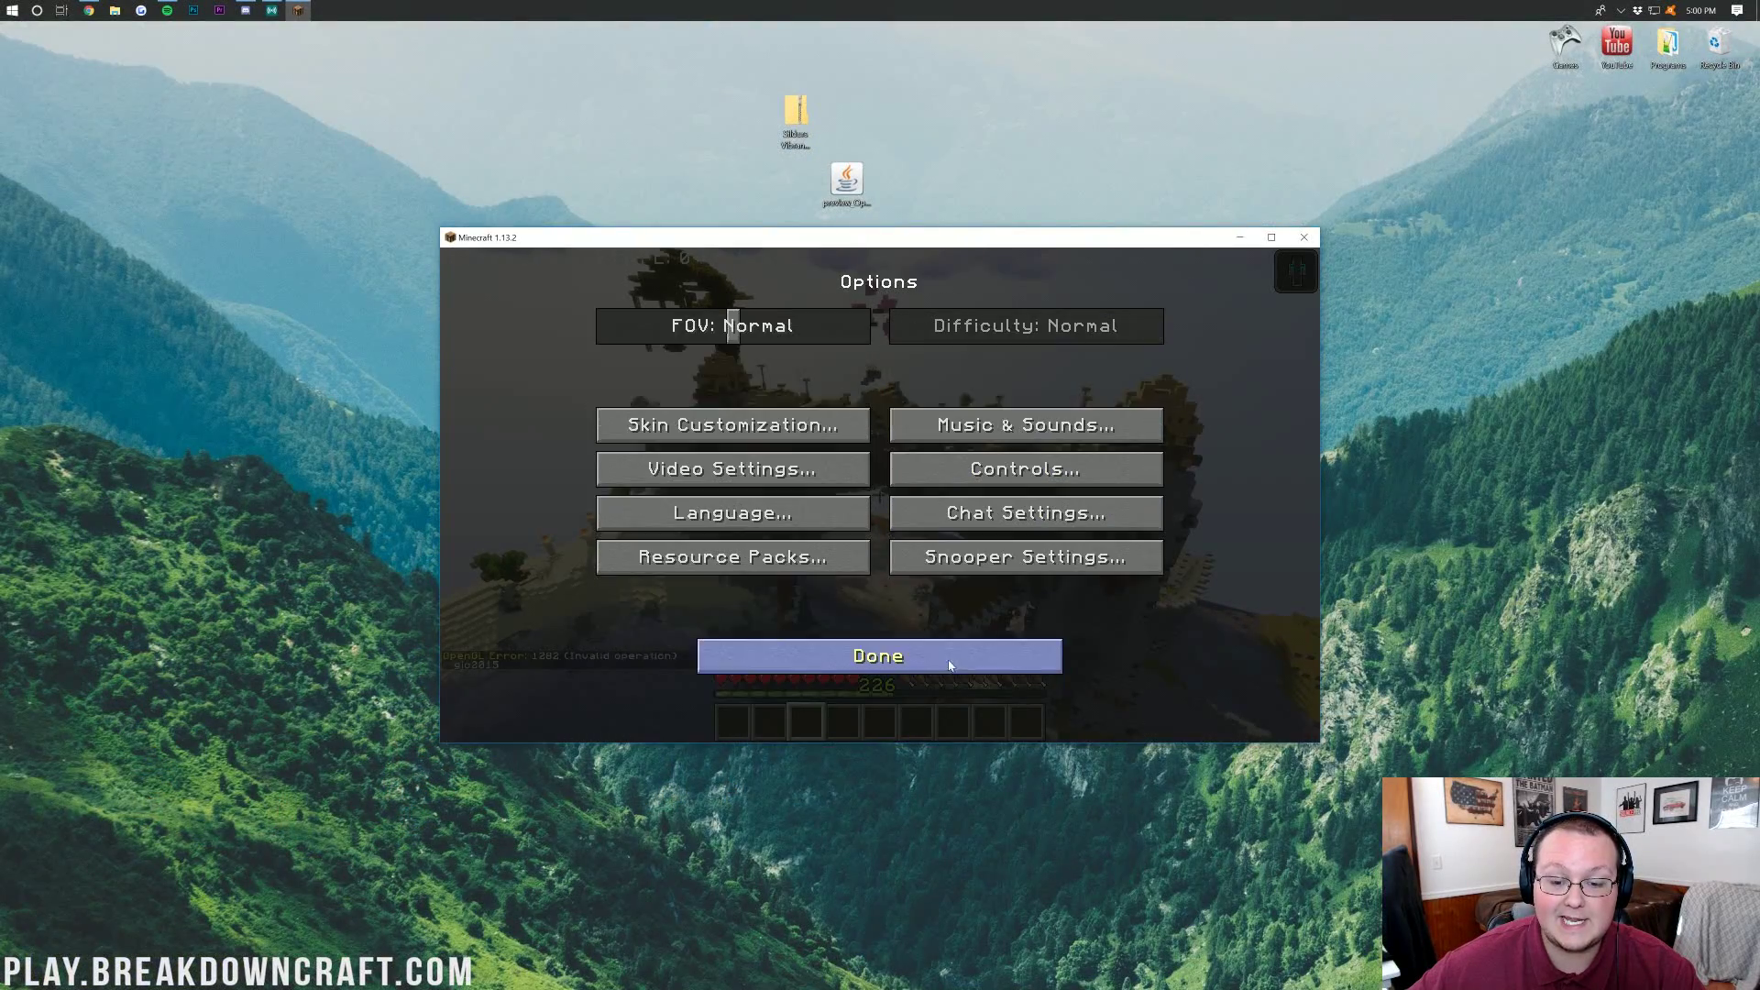
{"action": "left_click", "coordinate": [889, 667]}
{"action": "left_click", "coordinate": [878, 403]}
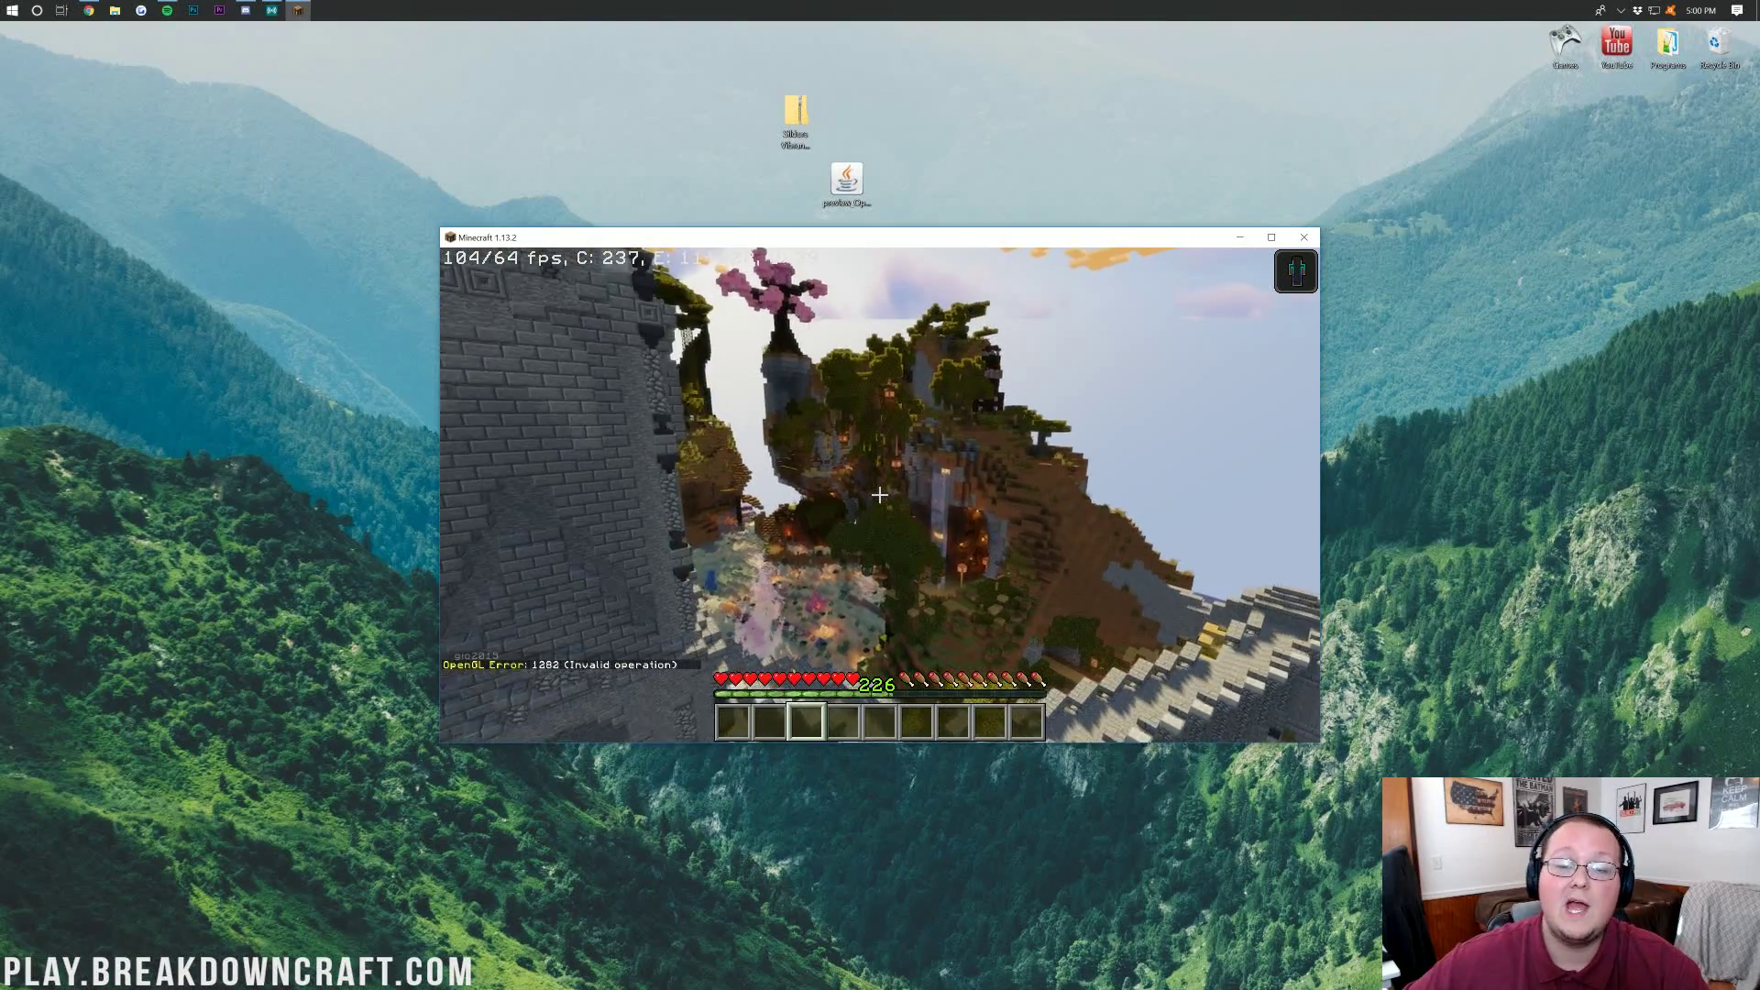
{"action": "key", "text": "t"}
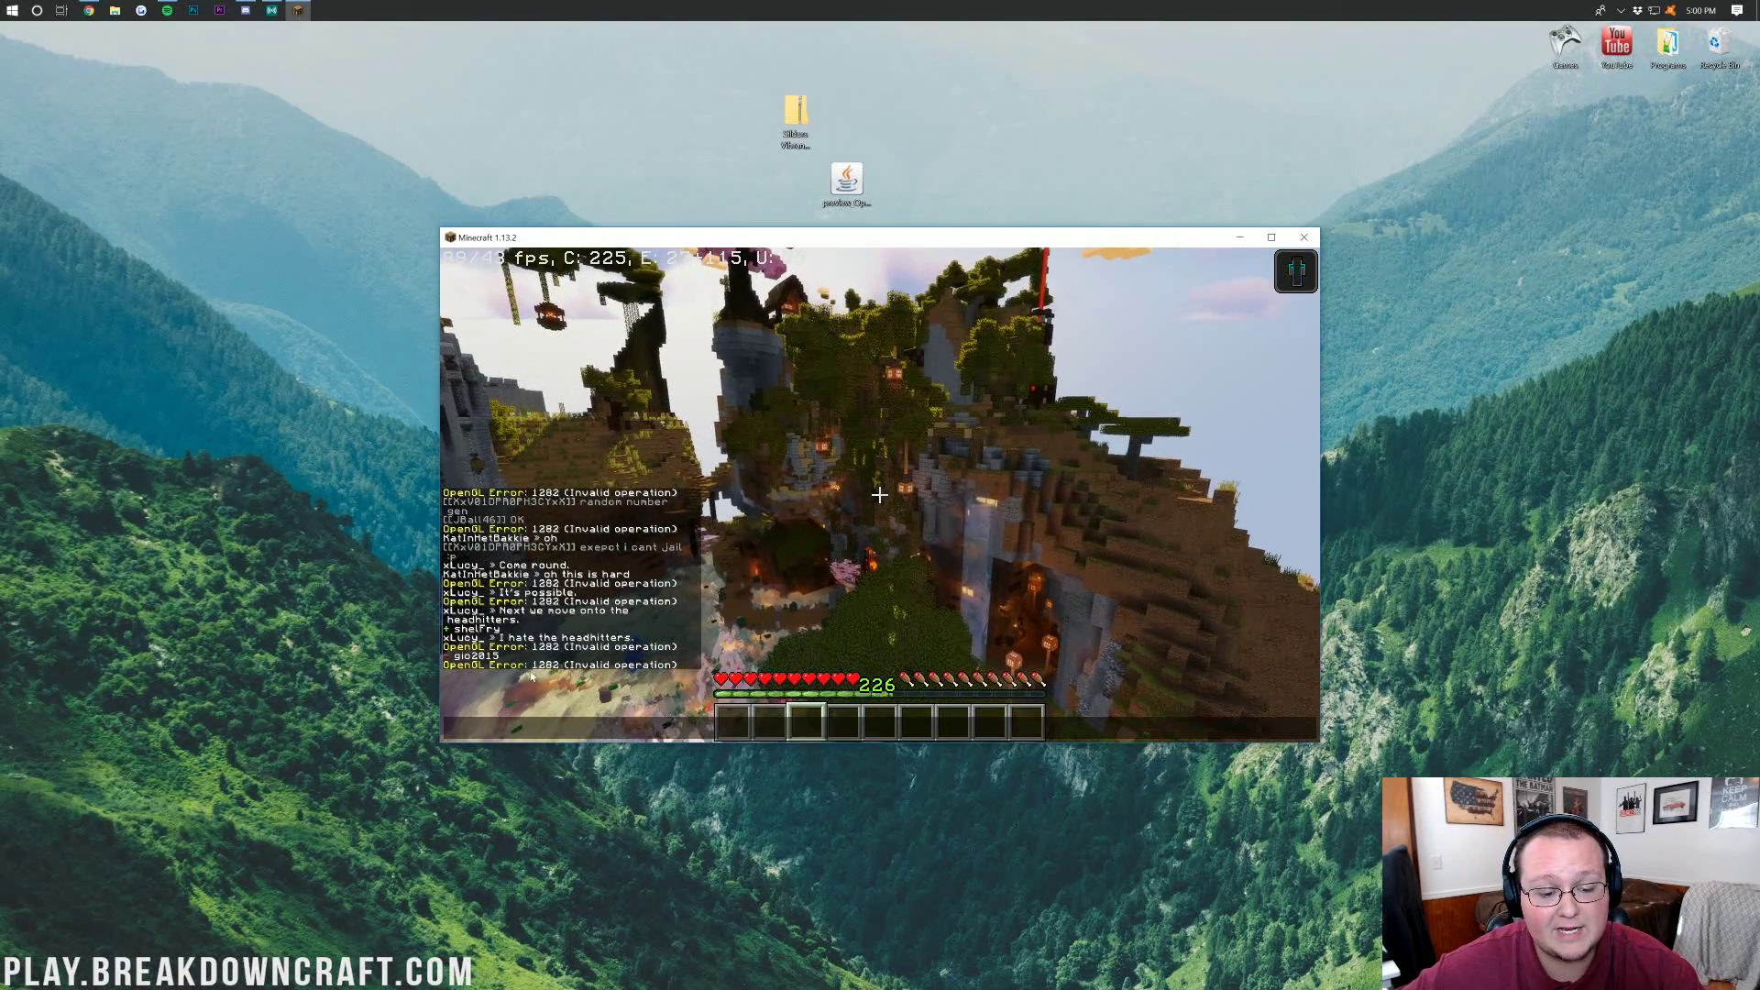
{"action": "key", "text": "Escape"}
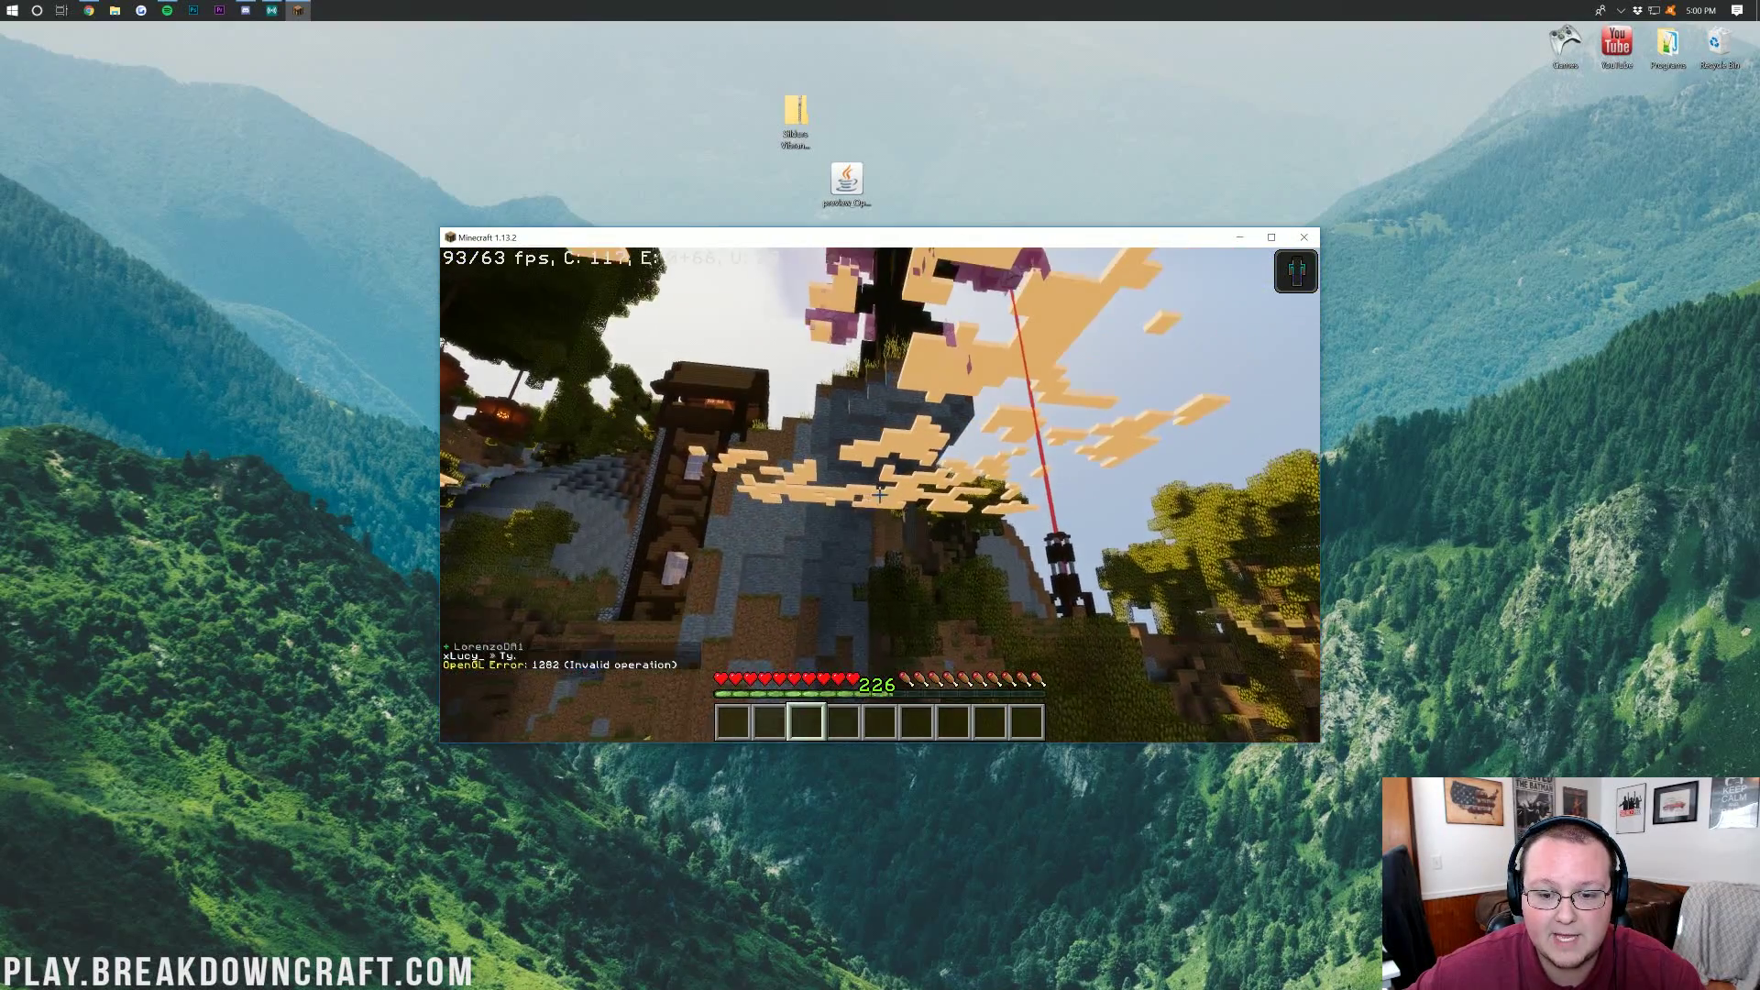
Set Cloud Height to OFF in the Details video settings and resume the game.
{"action": "key", "text": "Escape"}
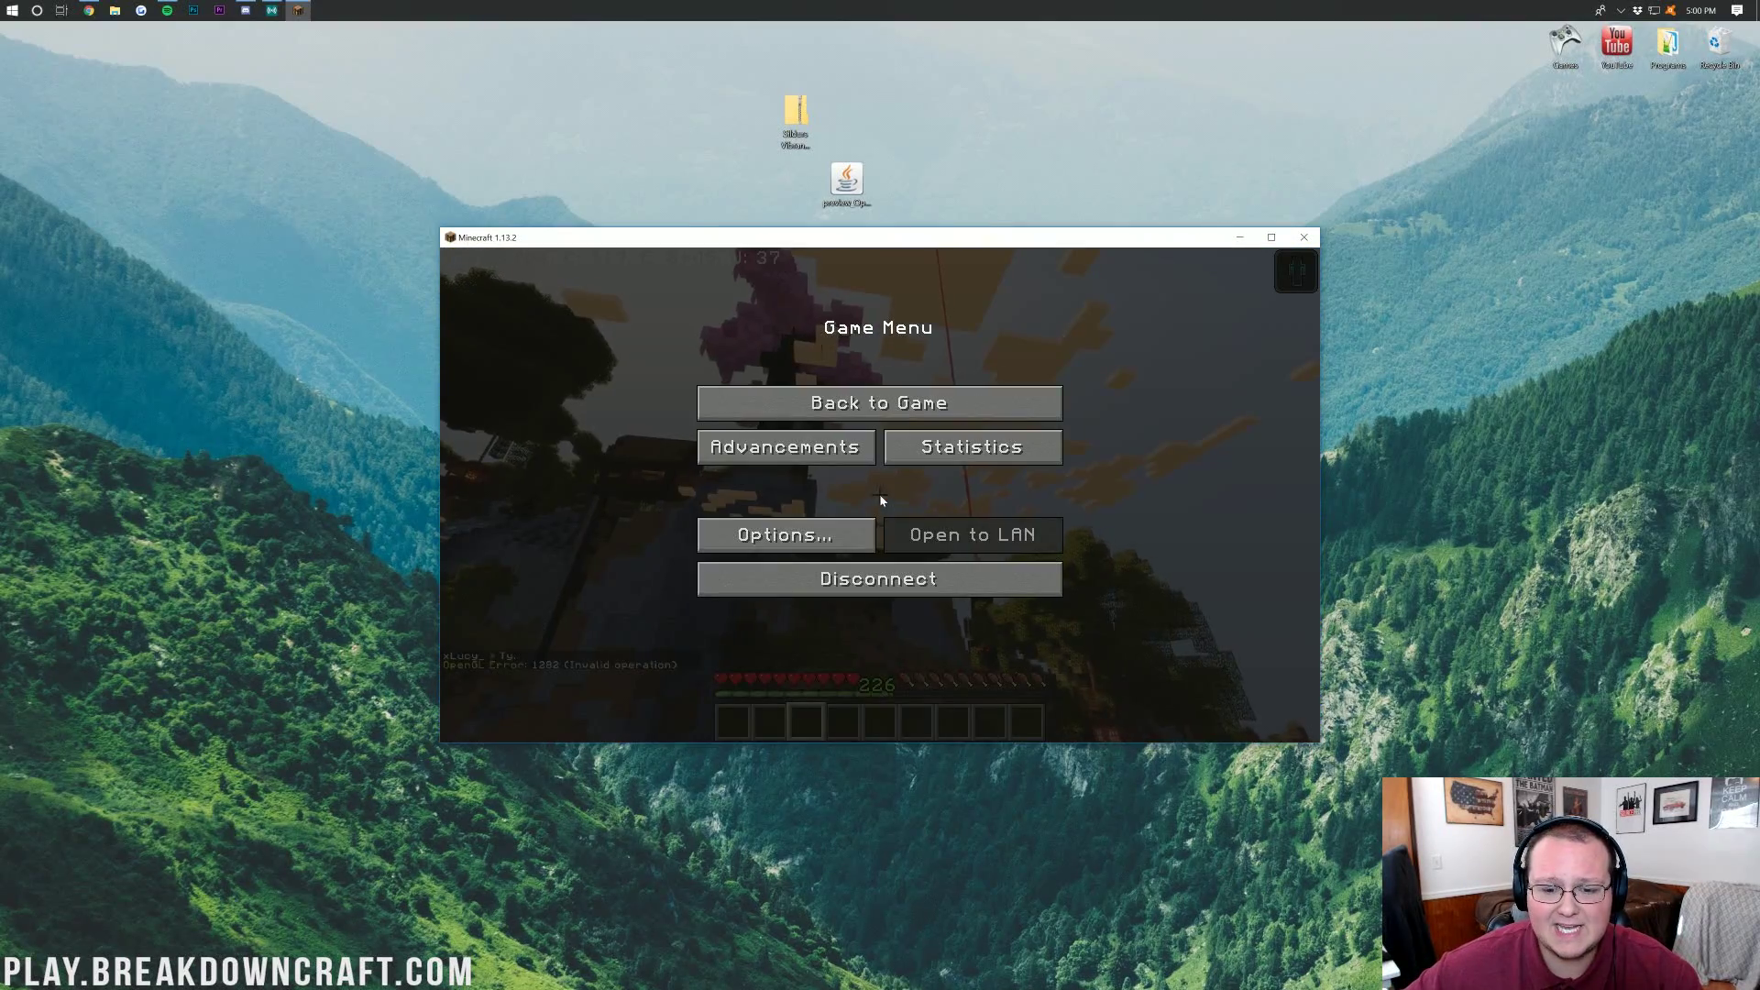
{"action": "left_click", "coordinate": [788, 534]}
{"action": "left_click", "coordinate": [771, 484]}
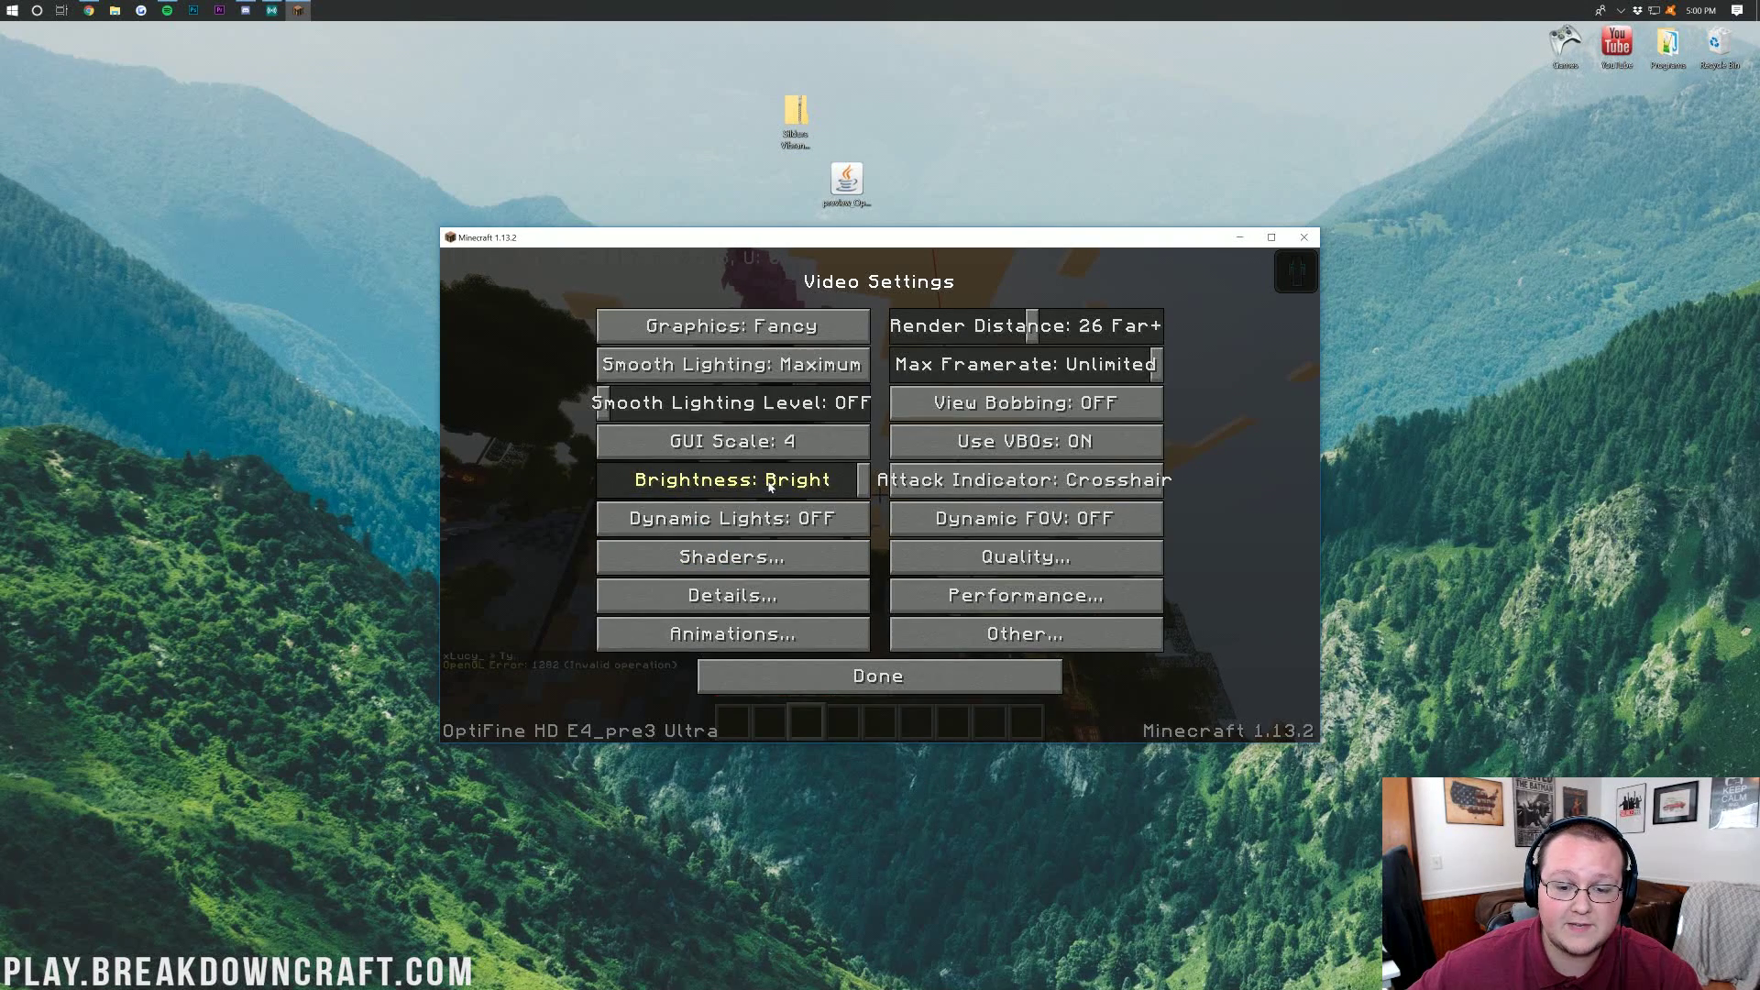
{"action": "left_click", "coordinate": [776, 597]}
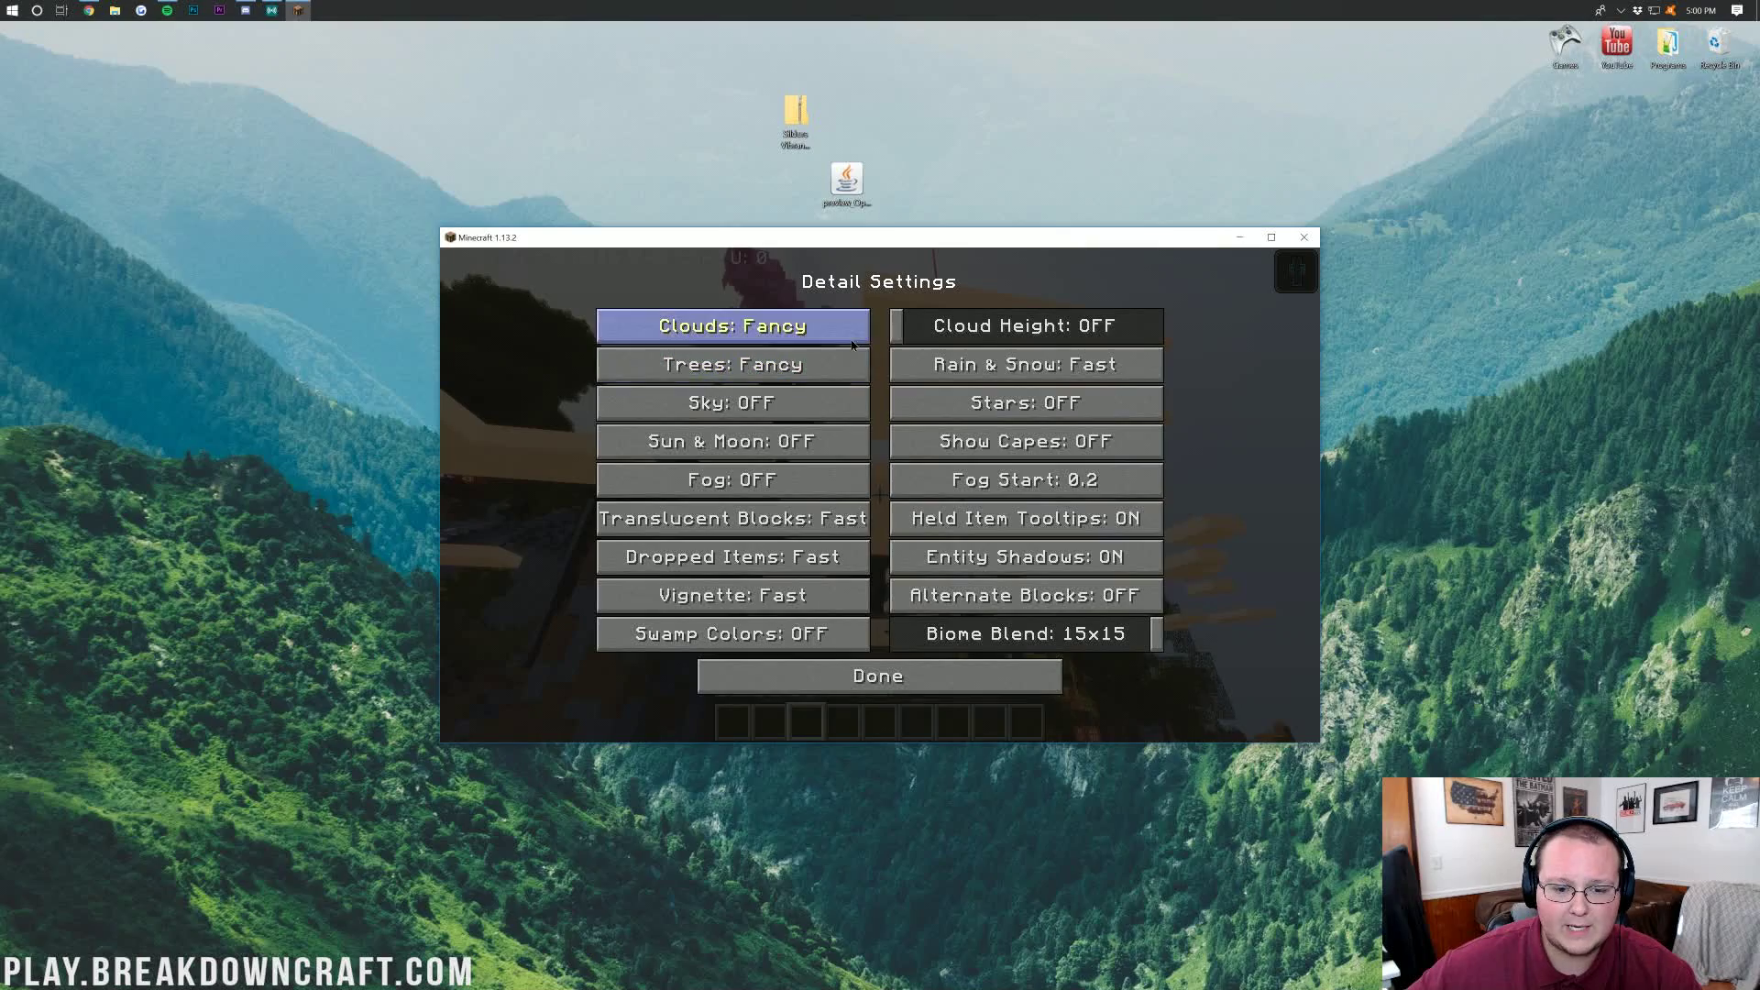
{"action": "left_click", "coordinate": [886, 682]}
{"action": "left_click", "coordinate": [883, 675]}
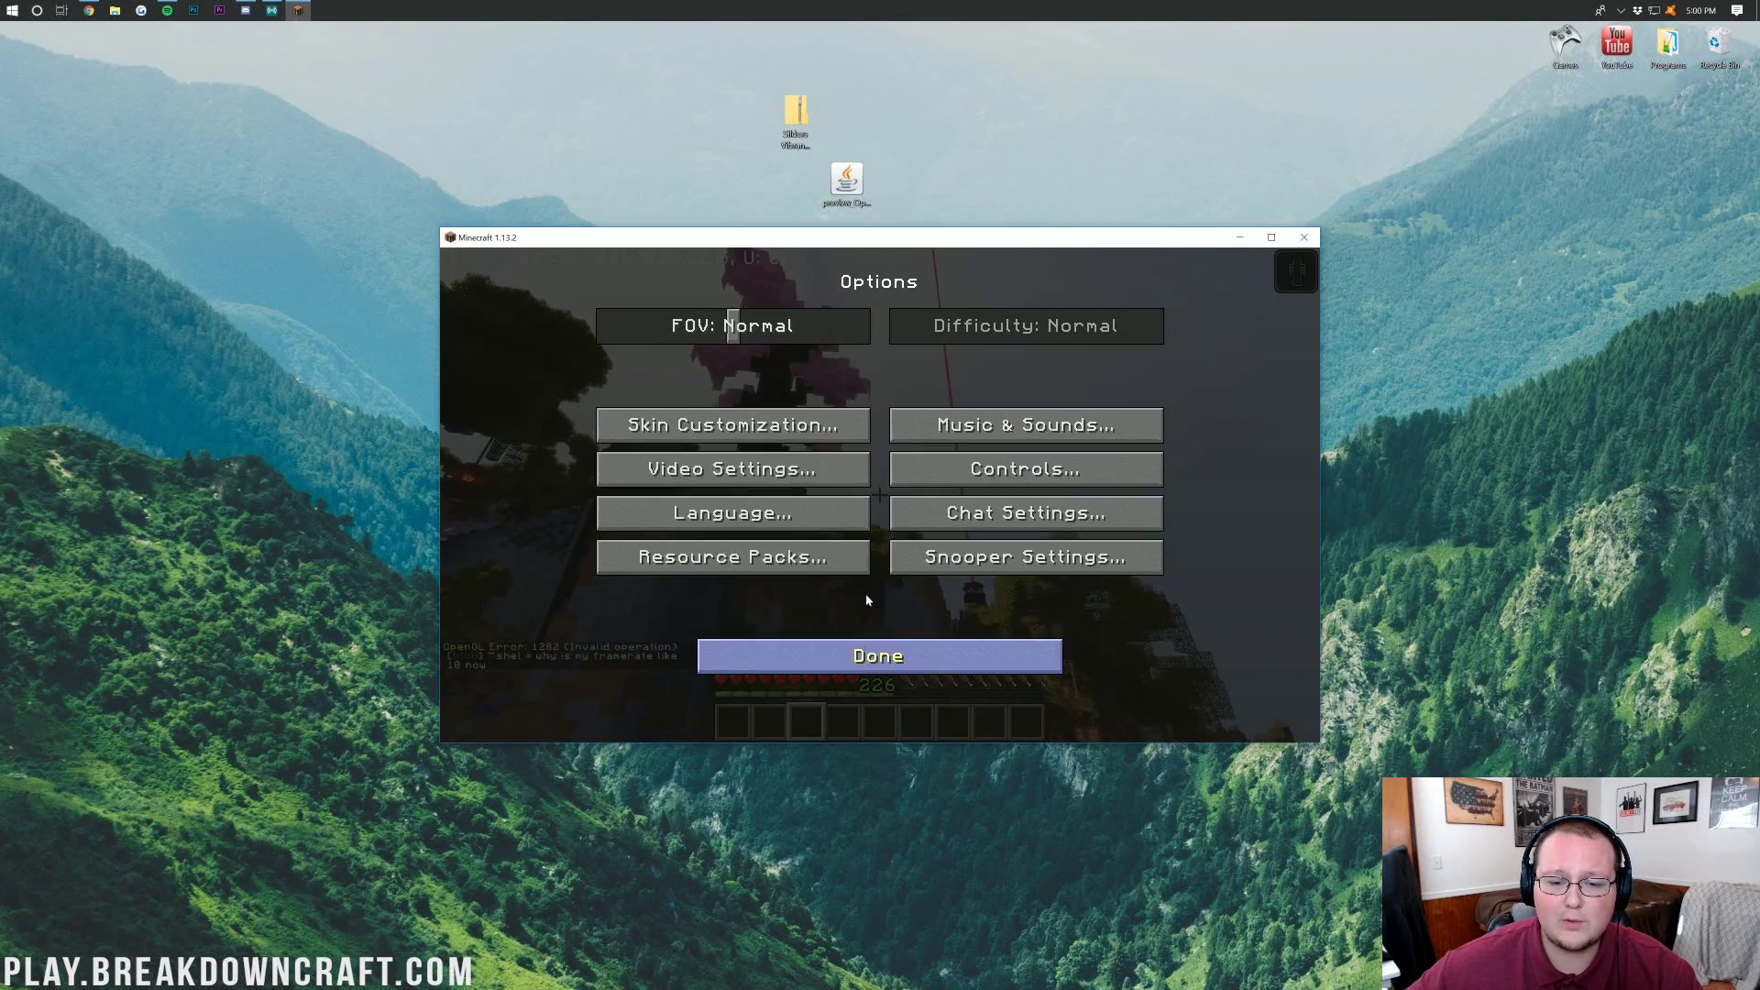
{"action": "left_click", "coordinate": [880, 653]}
{"action": "left_click", "coordinate": [879, 403]}
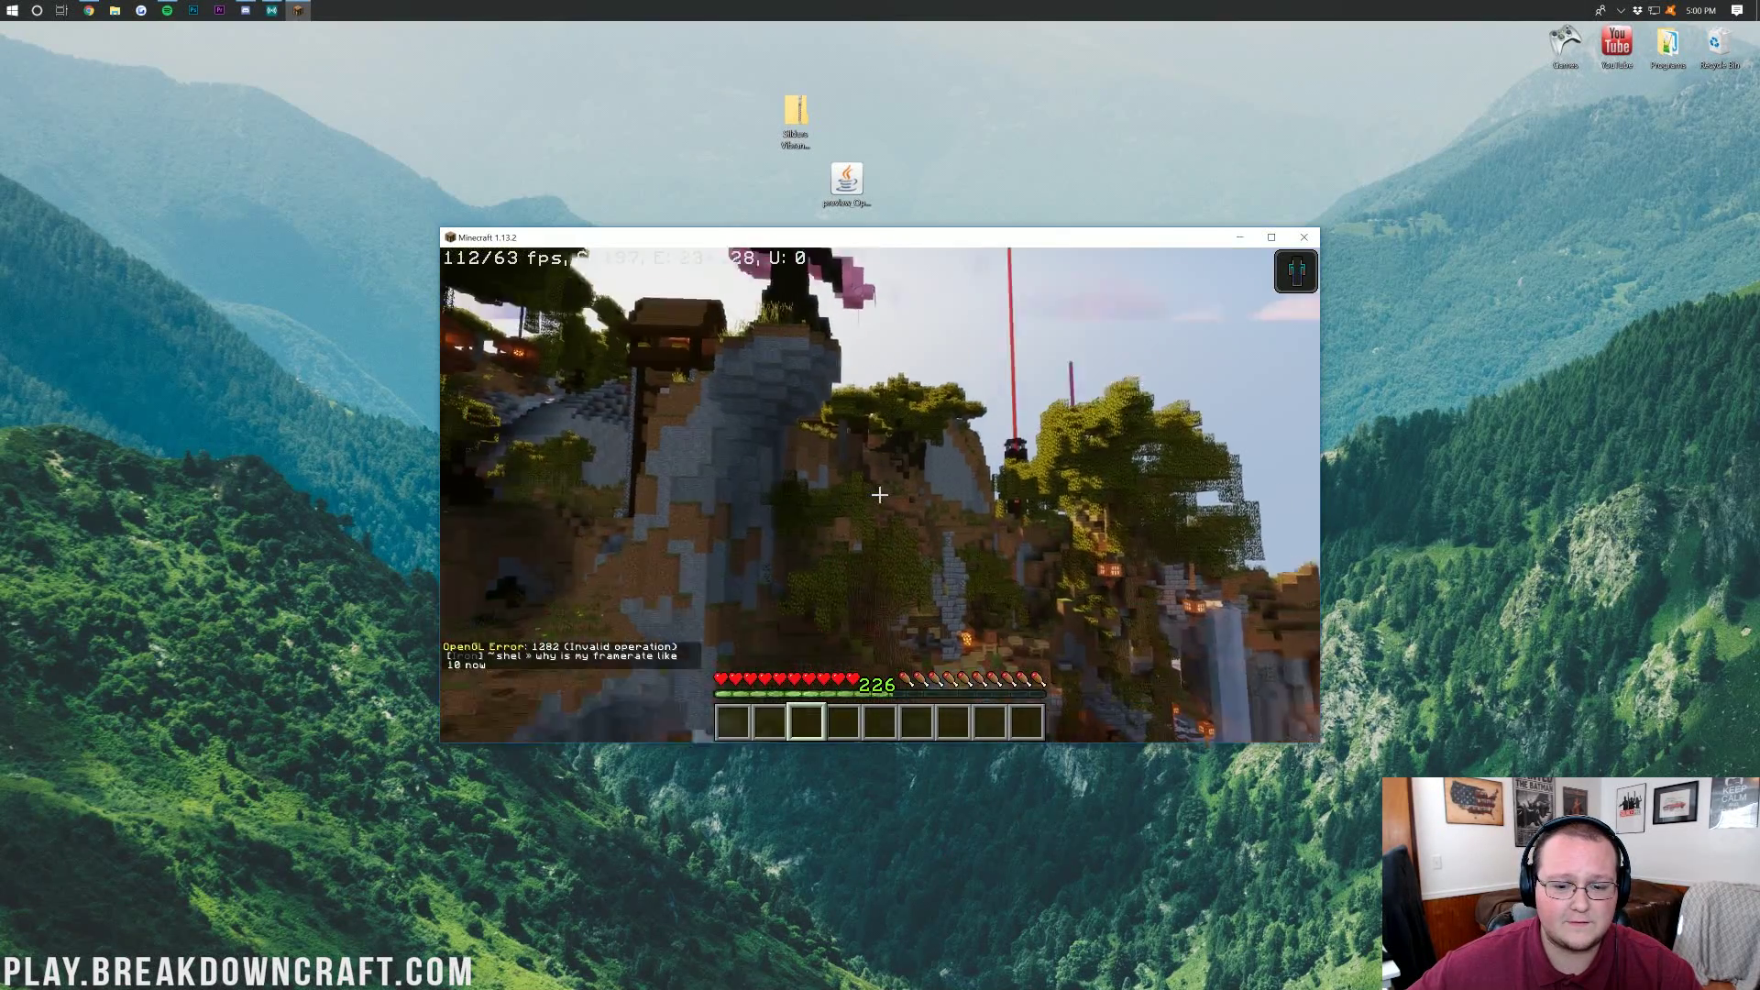